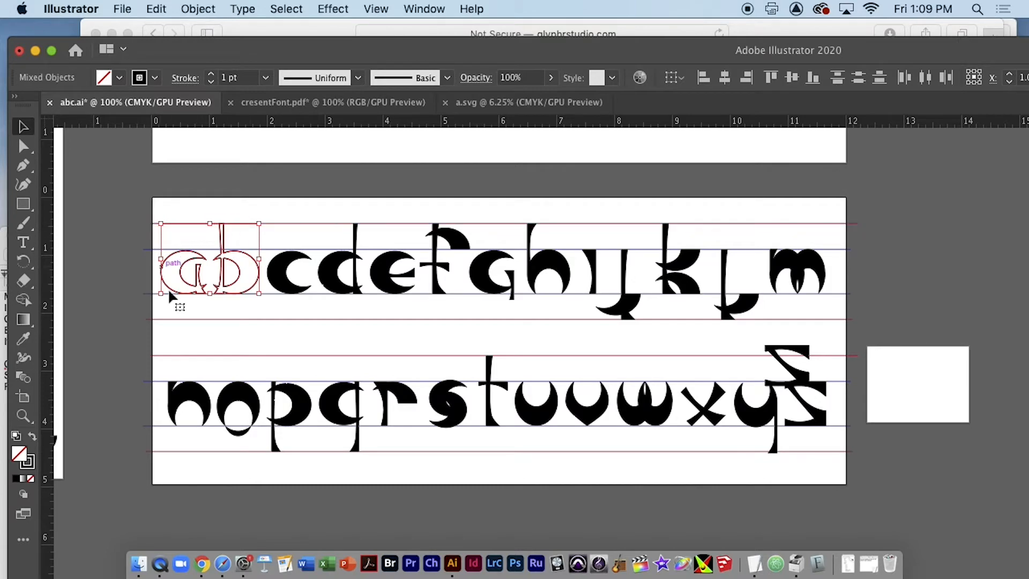
# Swap the fill and stroke of the selected a and b so both letters have a black fill and no stroke
pyautogui.click(22, 144)
pyautogui.press('super+space')
pyautogui.moveTo(215, 276); pyautogui.dragTo(600, 361)
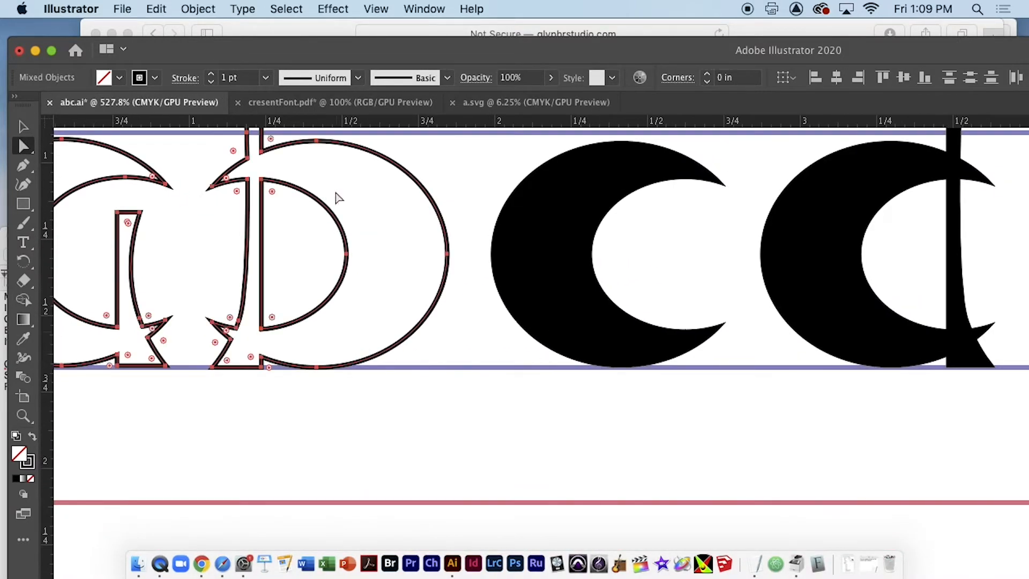
pyautogui.click(32, 435)
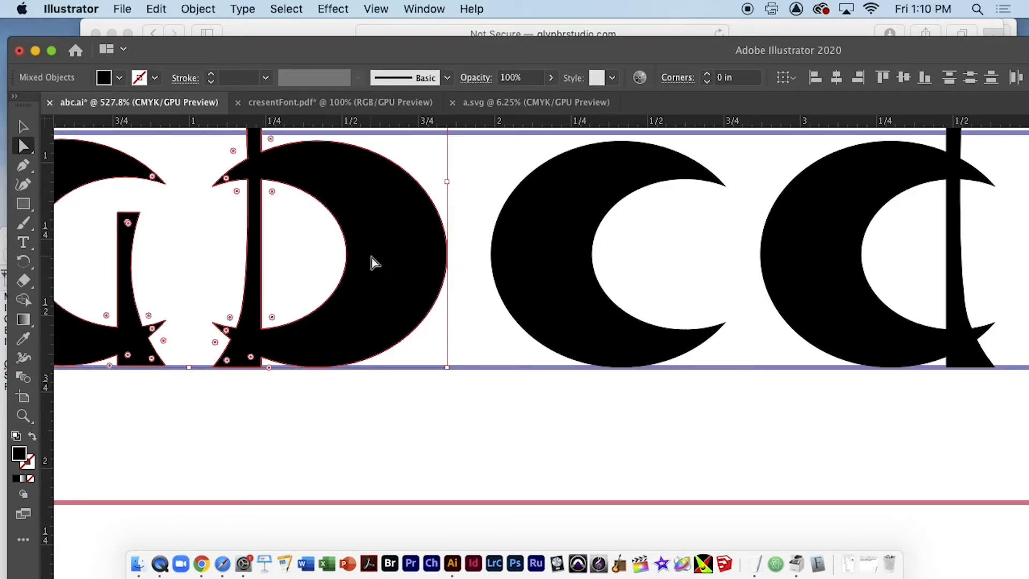
pyautogui.press('super+minus')
pyautogui.press('super+minus')
pyautogui.press('super+minus')
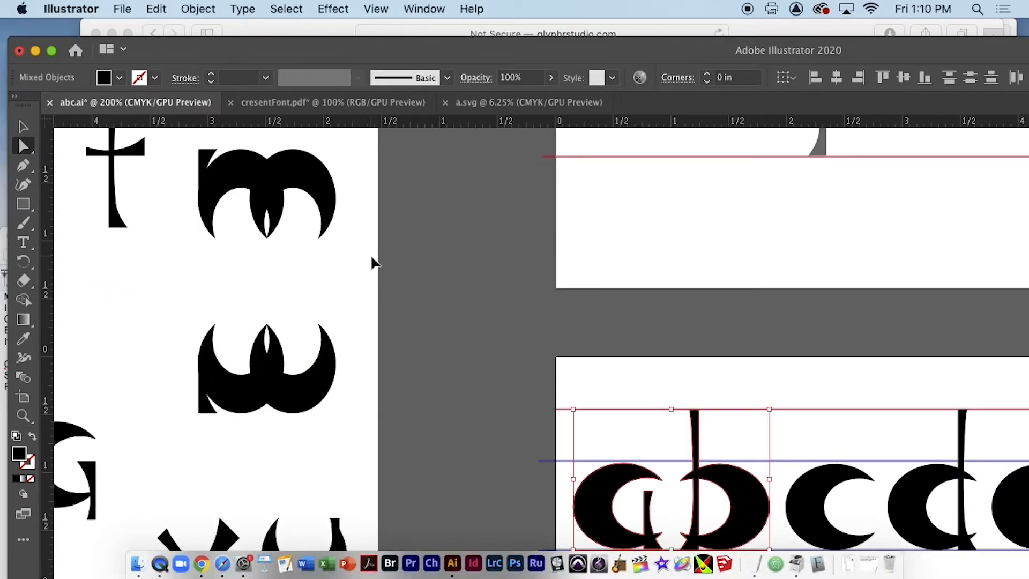
pyautogui.press('super+minus')
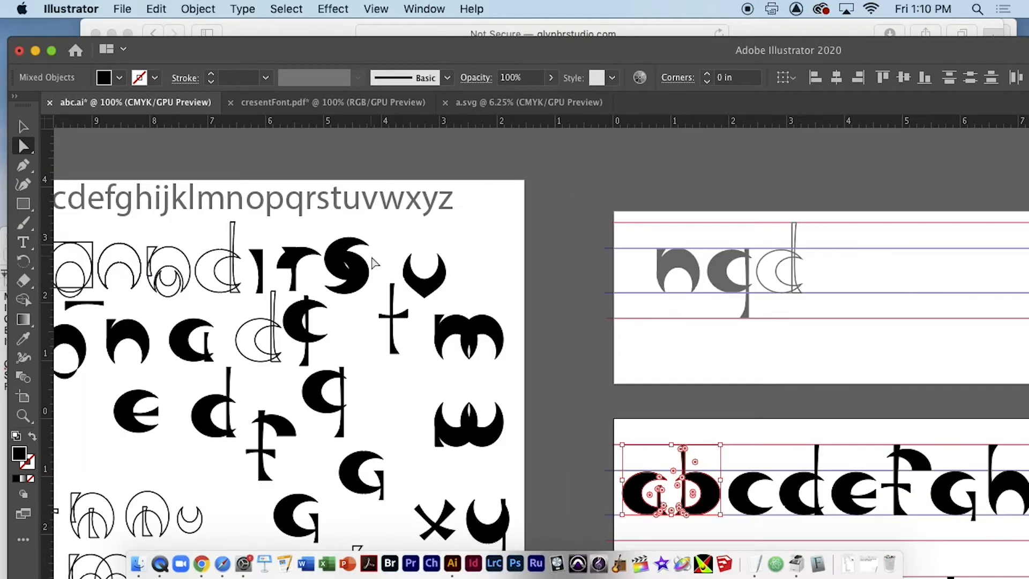
# Switch to TextEdit, create a blank document, and enlarge and reposition its window
pyautogui.click(760, 571)
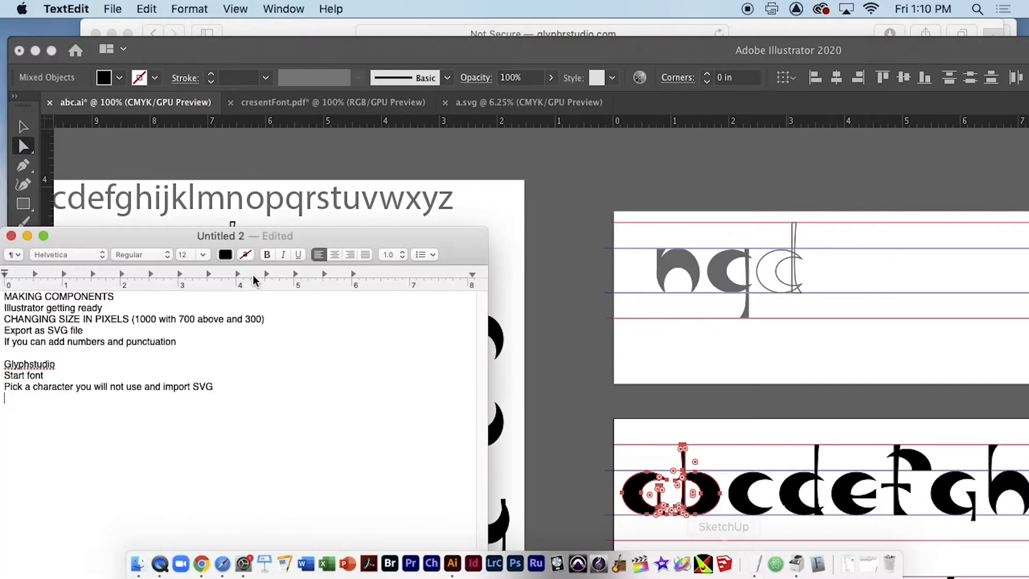
pyautogui.press('super+n')
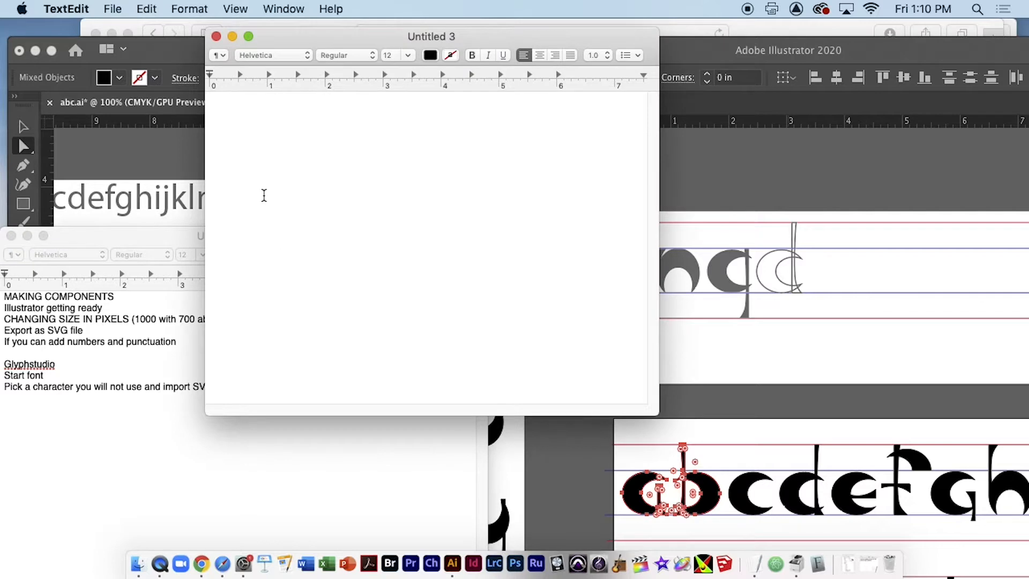
pyautogui.moveTo(373, 42); pyautogui.dragTo(159, 78)
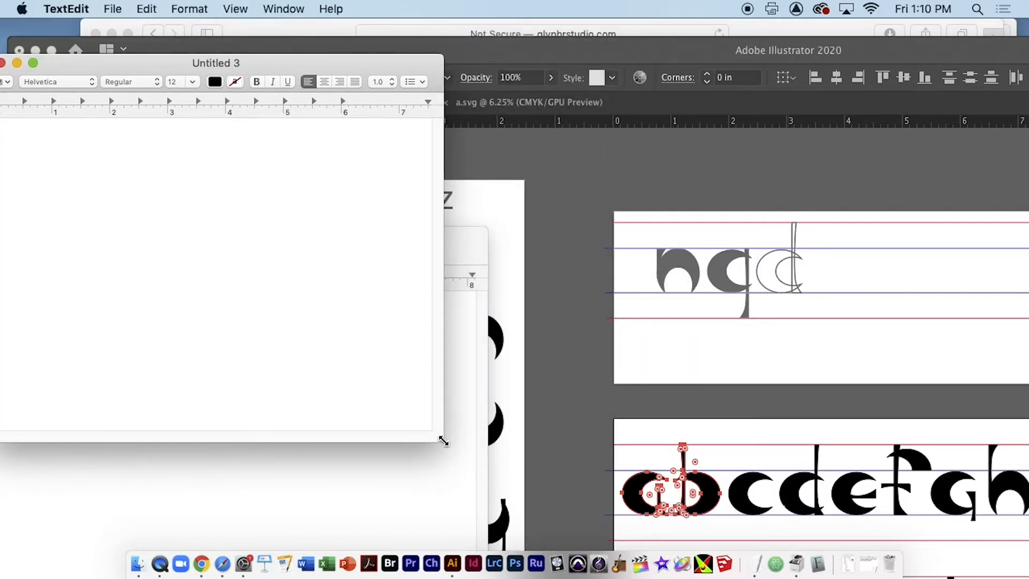
pyautogui.moveTo(444, 441); pyautogui.dragTo(735, 530)
pyautogui.moveTo(503, 63); pyautogui.dragTo(604, 59)
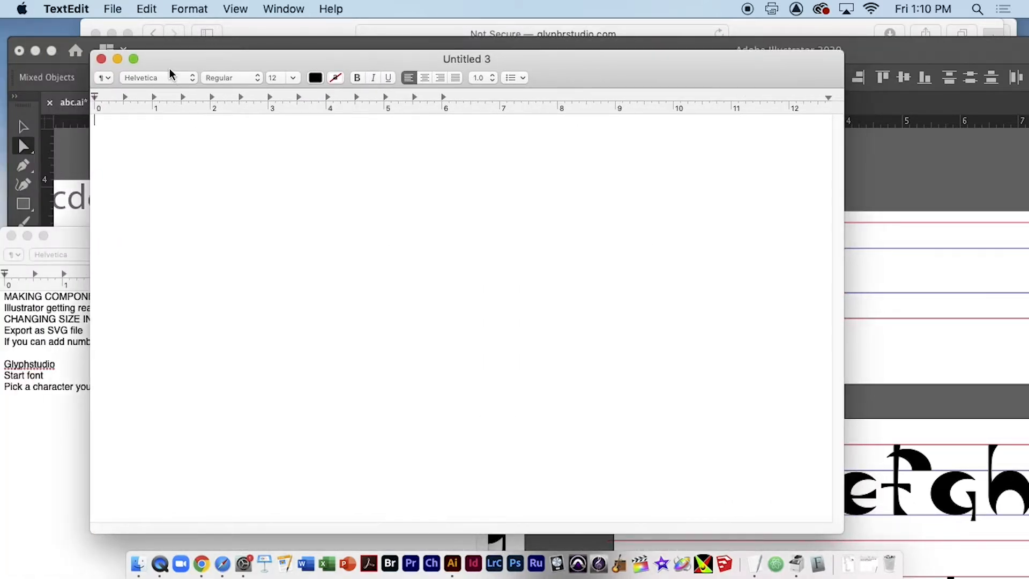
# Set the new document's font to CRESCENT2020 at size 72
pyautogui.click(180, 78)
pyautogui.click(187, 68)
pyautogui.click(293, 78)
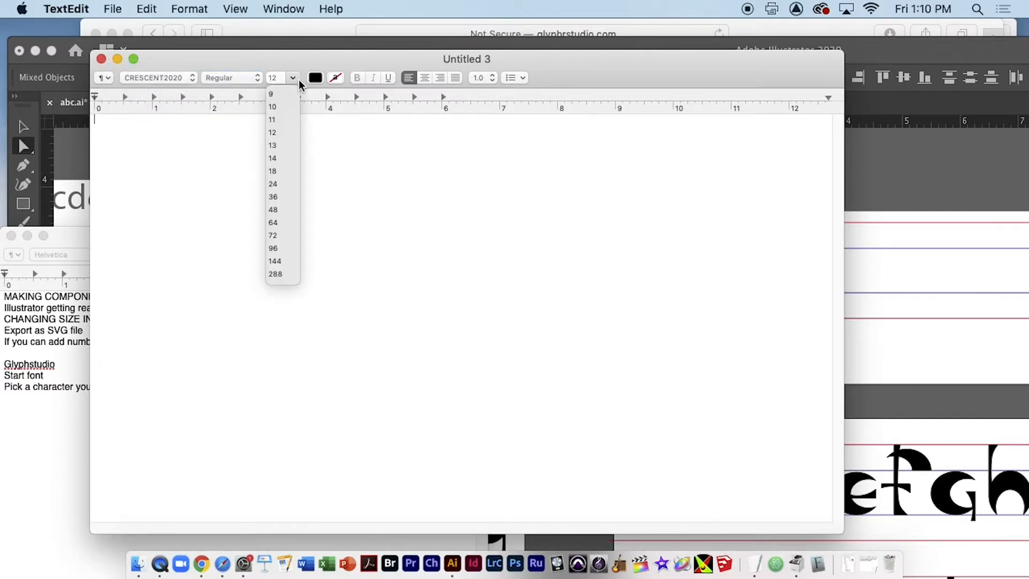
pyautogui.click(282, 239)
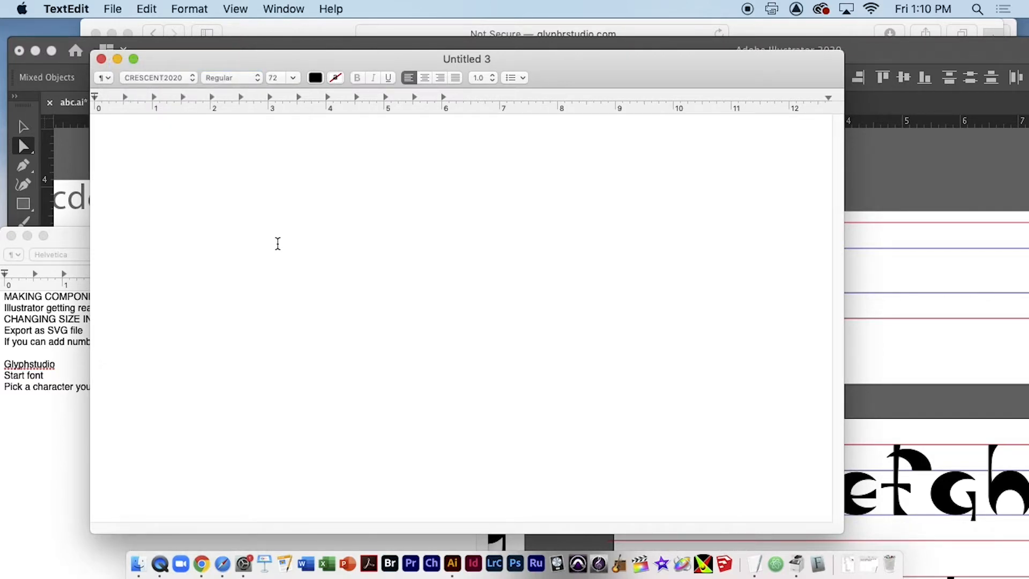
# Write the sample line "this is an example of my font" in the document
pyautogui.write('this is ')
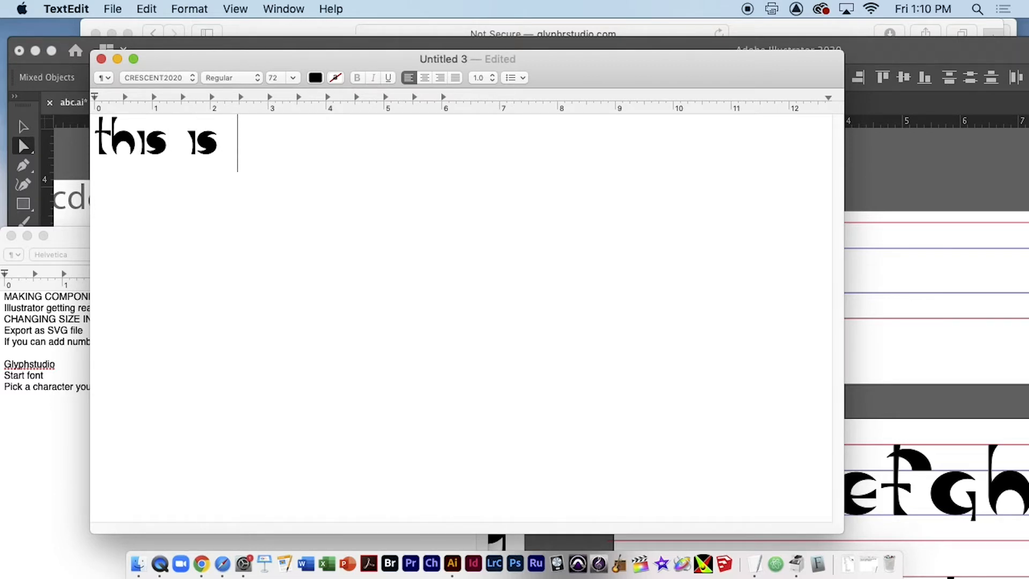
pyautogui.write('an exa')
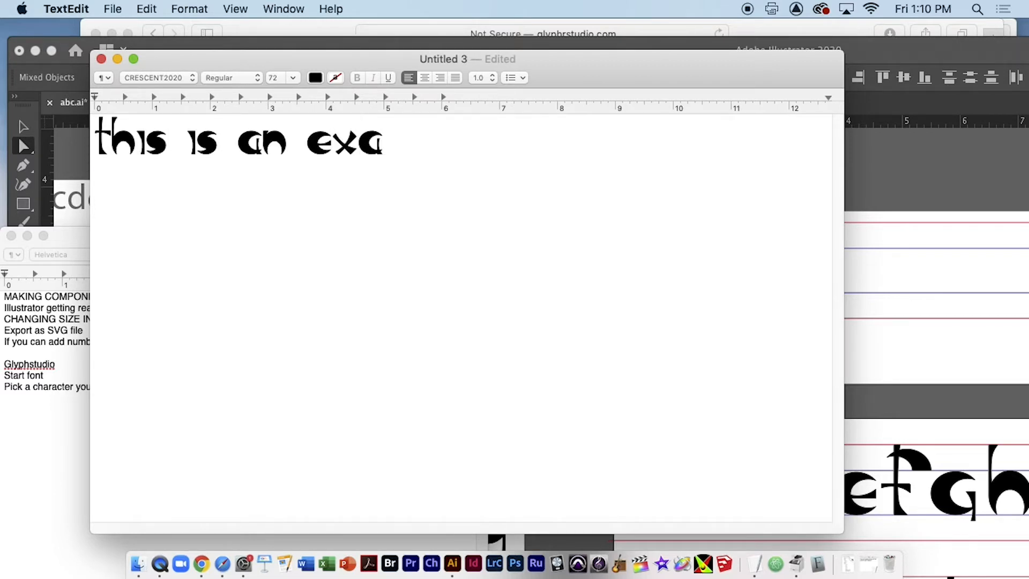
pyautogui.write('mple of my fo')
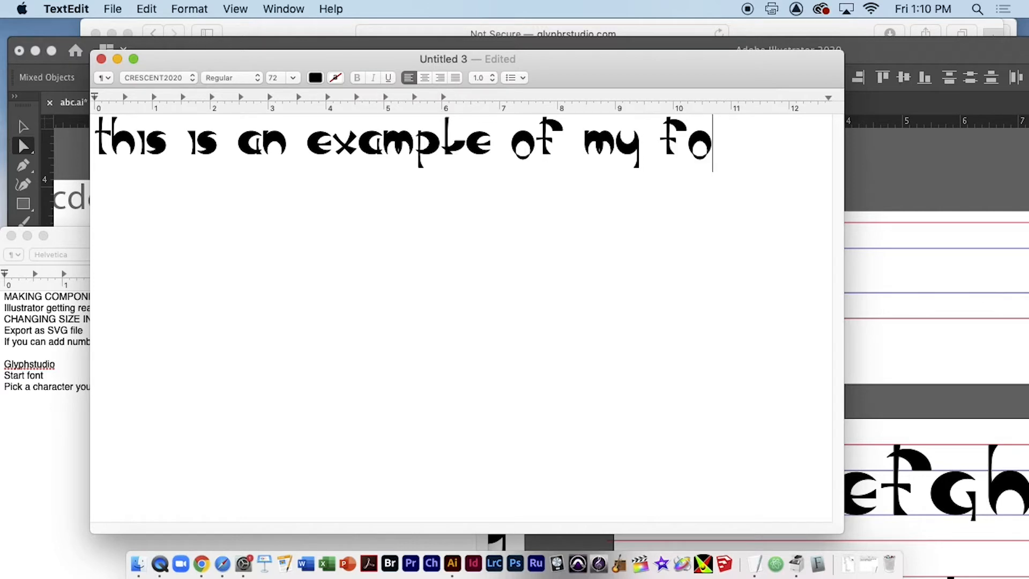
pyautogui.write('nt')
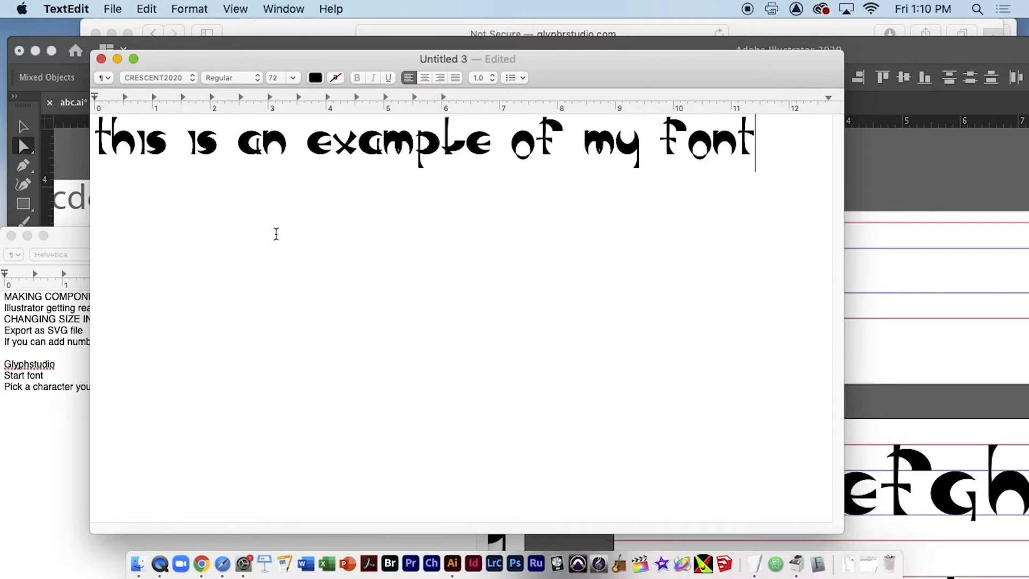
pyautogui.moveTo(747, 135); pyautogui.dragTo(112, 122)
# Switch back to Illustrator and enlarge its window to fill the screen with the side panels showing
pyautogui.click(959, 523)
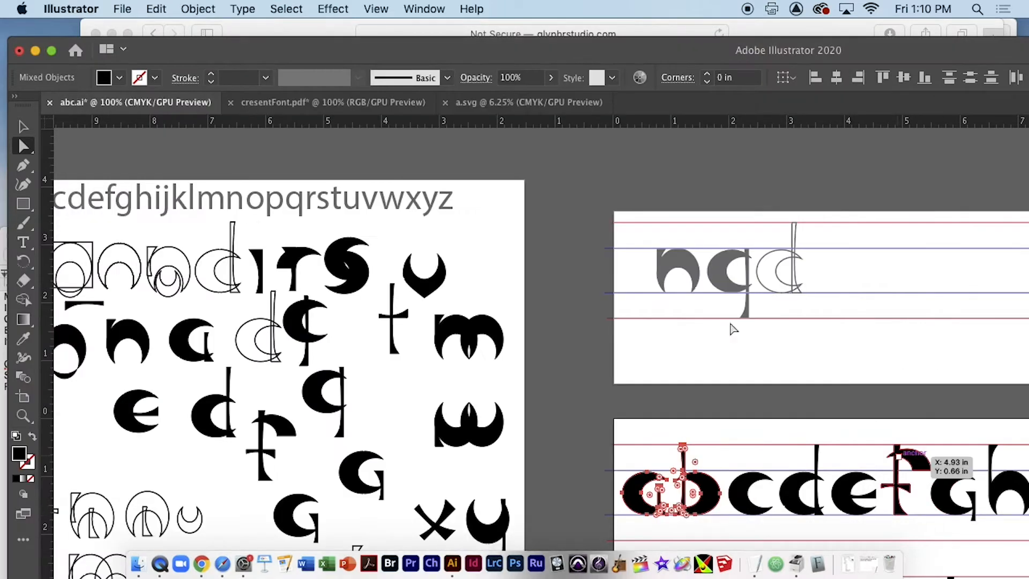
pyautogui.moveTo(673, 56); pyautogui.dragTo(578, 4)
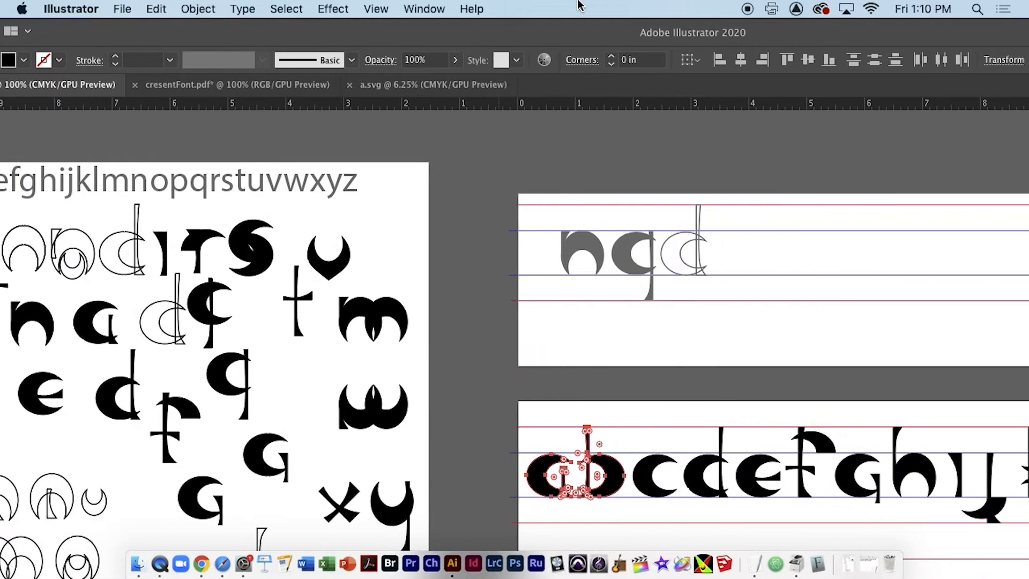
pyautogui.doubleClick(160, 27)
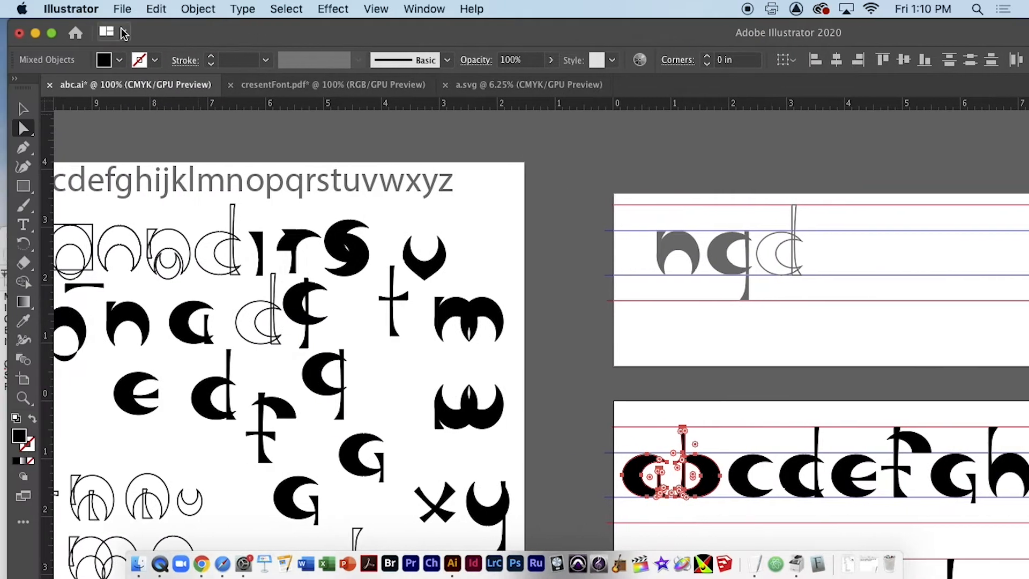
pyautogui.scroll(-1, 508, 251)
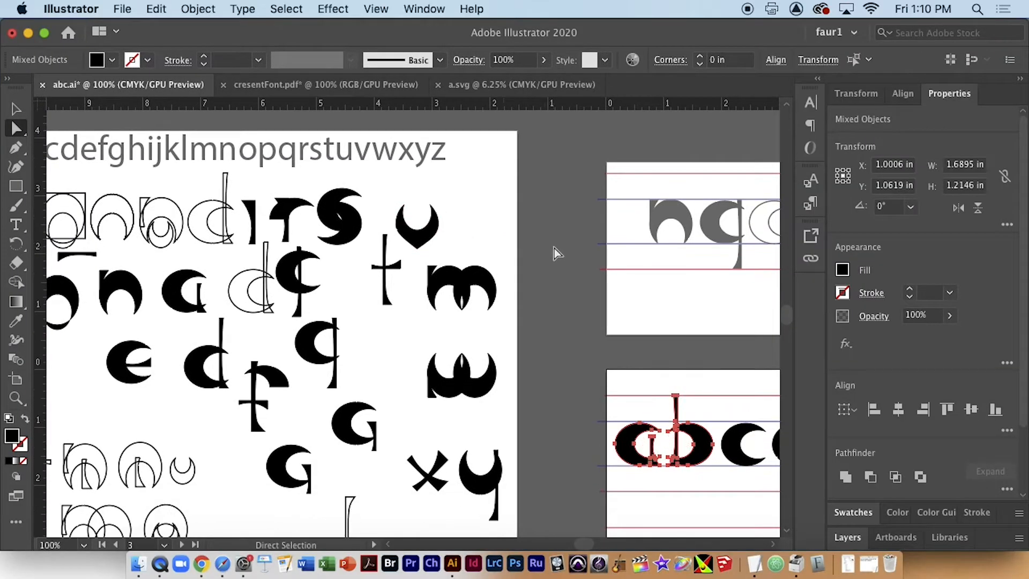
# Deselect the letters and delete the stray duplicate z overlapping the end of the second alphabet row
pyautogui.click(555, 253)
pyautogui.press('space')
pyautogui.moveTo(662, 395); pyautogui.dragTo(212, 253)
pyautogui.press('space')
pyautogui.moveTo(655, 295); pyautogui.dragTo(453, 281)
pyautogui.press('space')
pyautogui.moveTo(201, 242); pyautogui.dragTo(325, 236)
pyautogui.press('space')
pyautogui.moveTo(617, 276); pyautogui.dragTo(511, 272)
pyautogui.click(676, 362)
pyautogui.click(677, 340)
pyautogui.press('Delete')
pyautogui.click(680, 368)
pyautogui.press('Delete')
pyautogui.click(680, 364)
pyautogui.press('Delete')
pyautogui.press('space')
pyautogui.moveTo(269, 244); pyautogui.dragTo(362, 237)
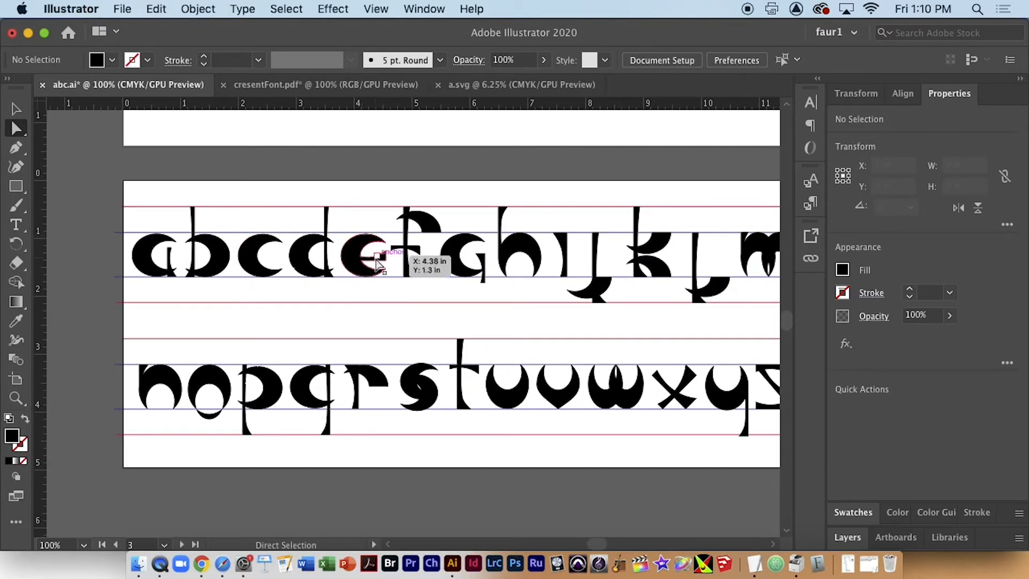
pyautogui.press('space')
pyautogui.moveTo(186, 259); pyautogui.dragTo(136, 250)
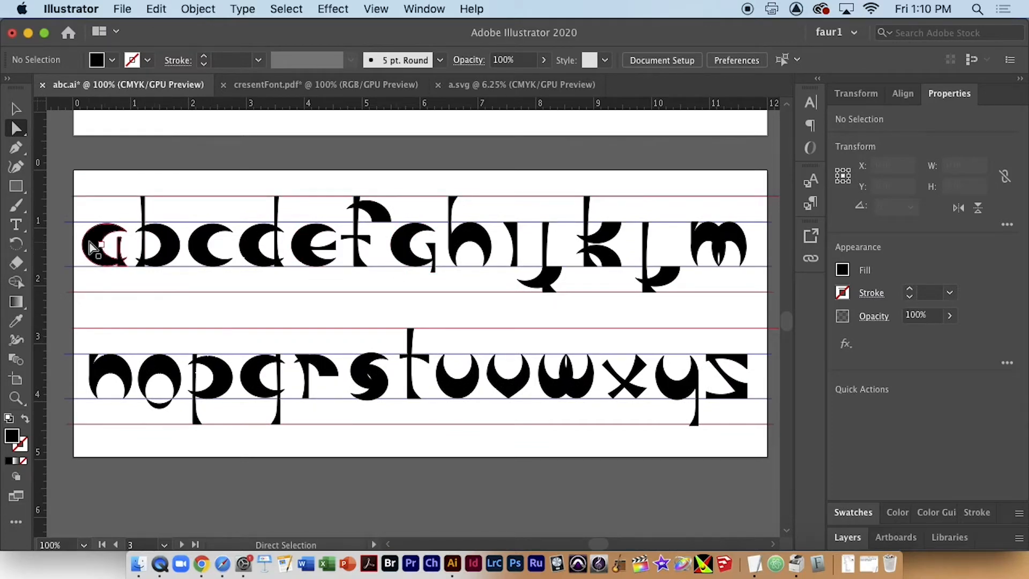
# Switch to the cresentFont.pdf document and view the full alphabet
pyautogui.click(269, 87)
pyautogui.press('space')
pyautogui.moveTo(491, 328); pyautogui.dragTo(213, 80)
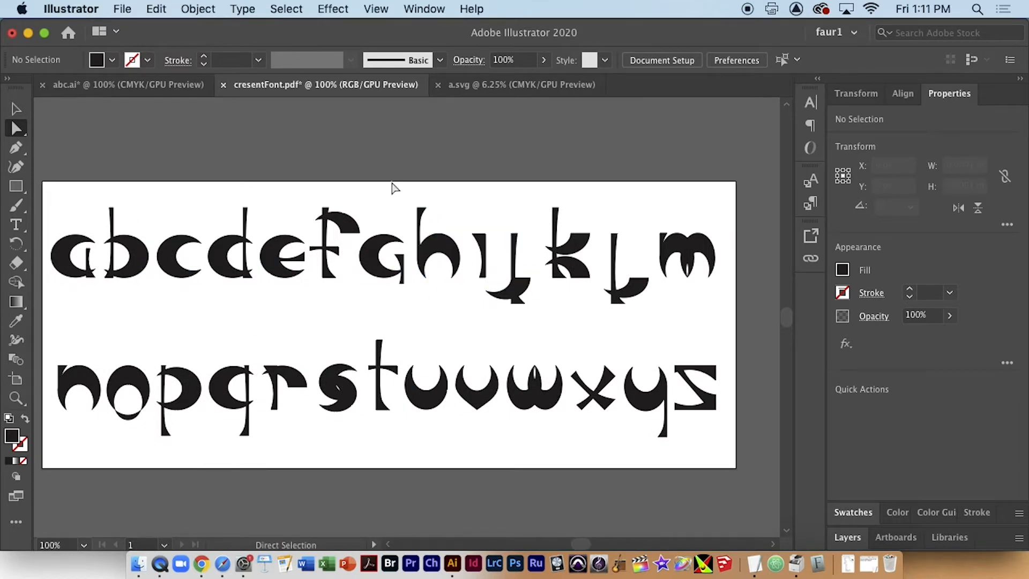
# Create a new document of 1000 x 1000 px with one artboard, in pixels and CMYK Color
pyautogui.click(134, 10)
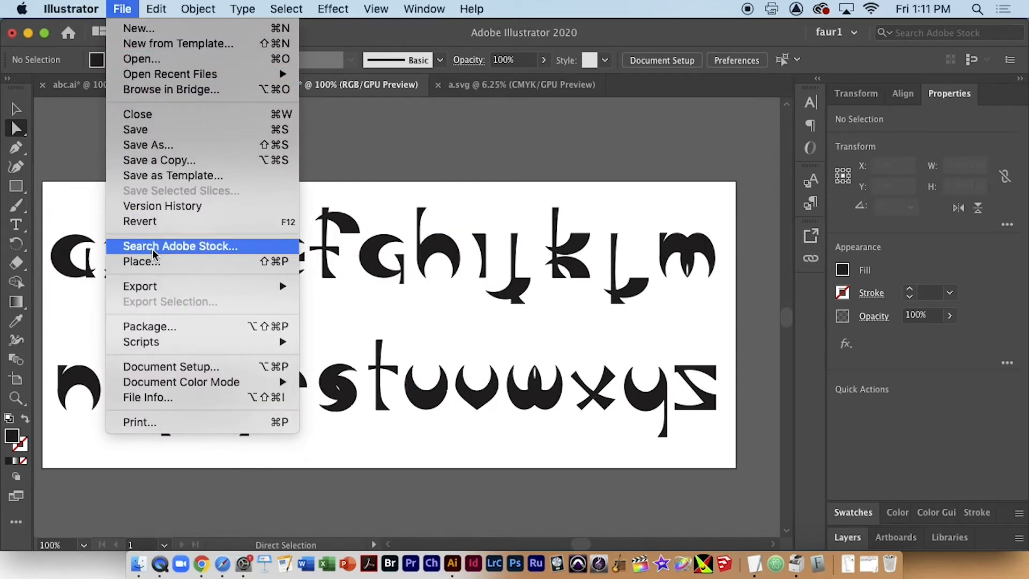
pyautogui.click(138, 31)
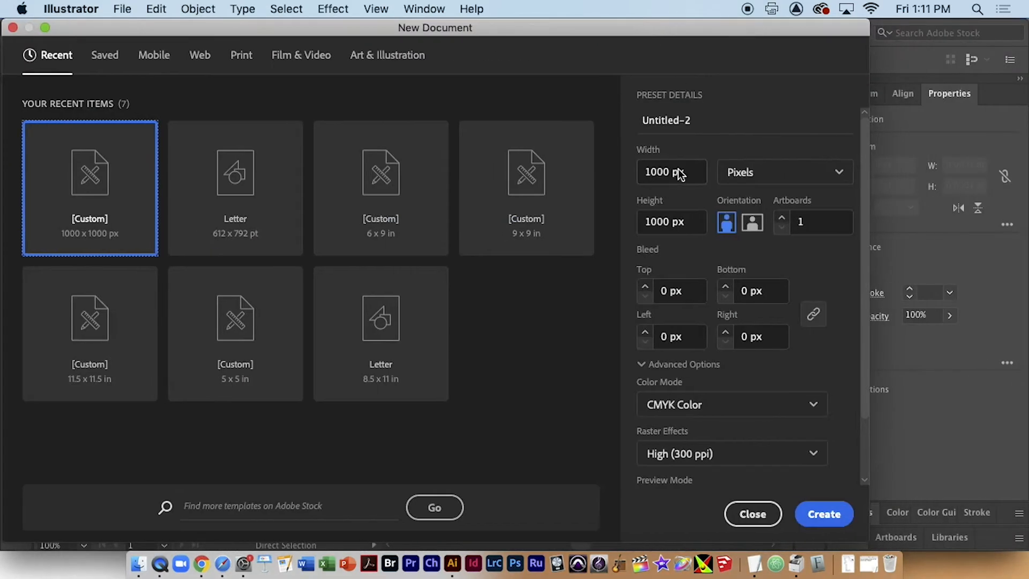
pyautogui.click(740, 172)
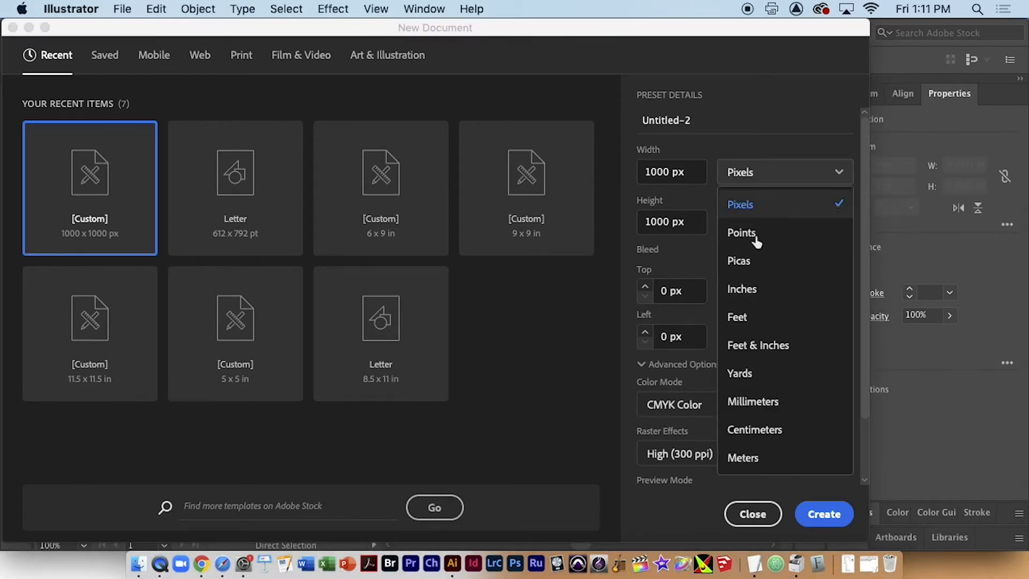
pyautogui.click(680, 130)
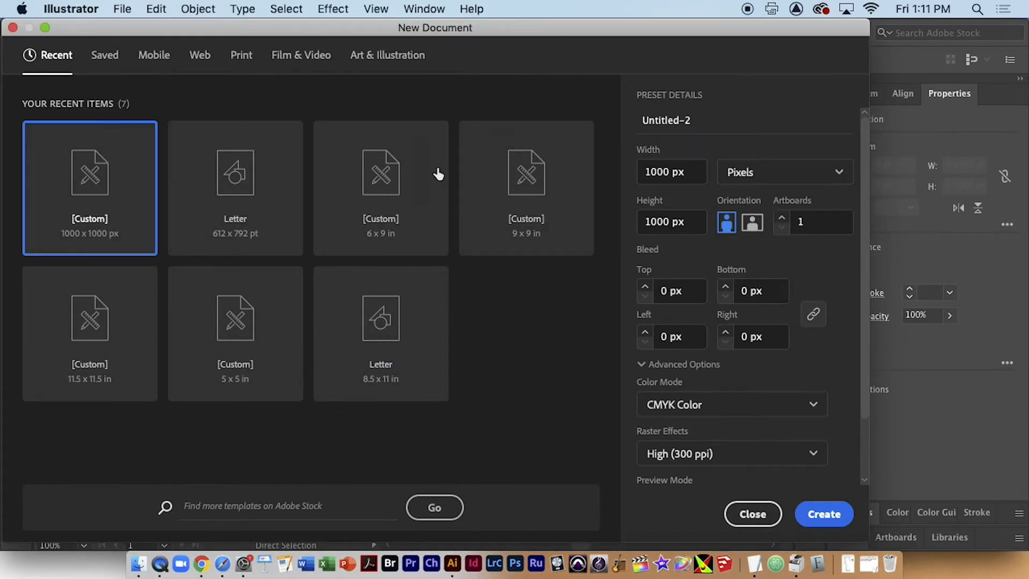
pyautogui.click(823, 515)
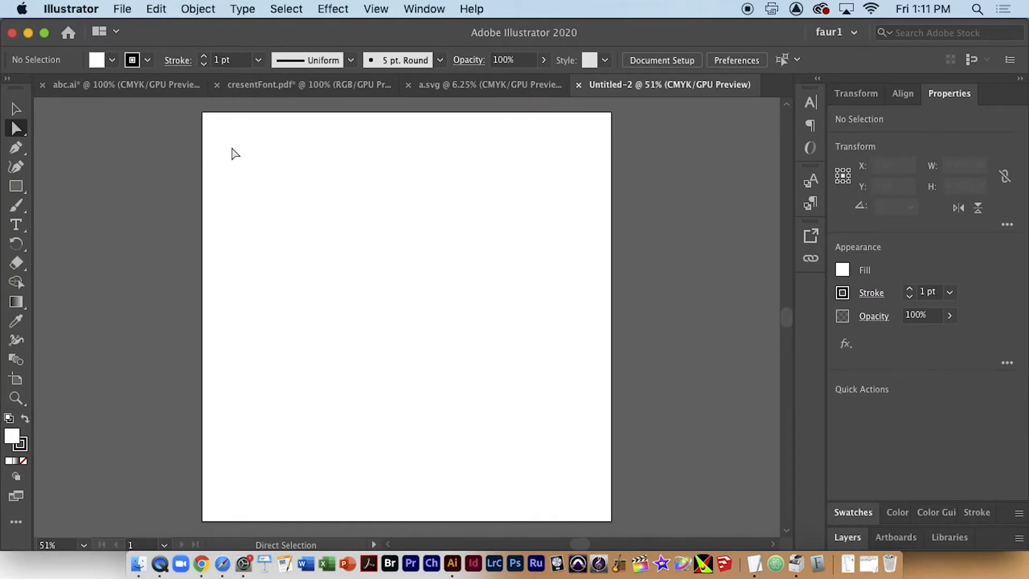
# Show the rulers in the new document
pyautogui.press('super+r')
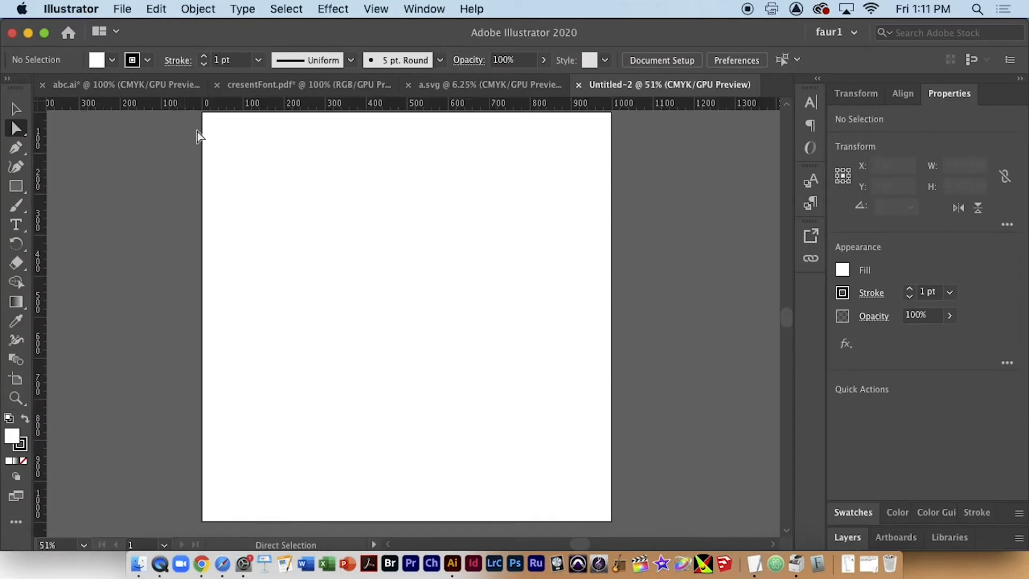
pyautogui.click(377, 10)
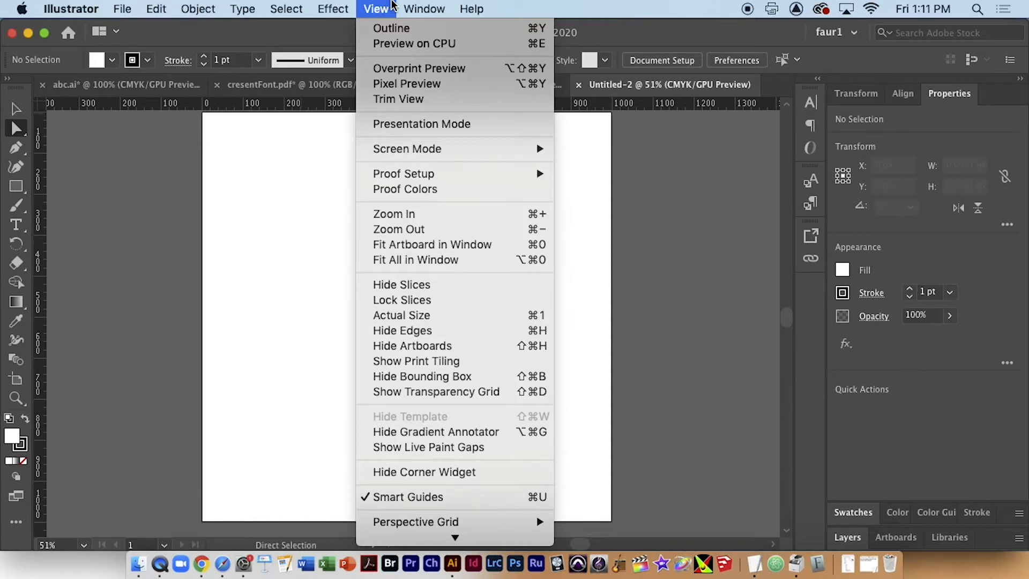
pyautogui.moveTo(455, 538)
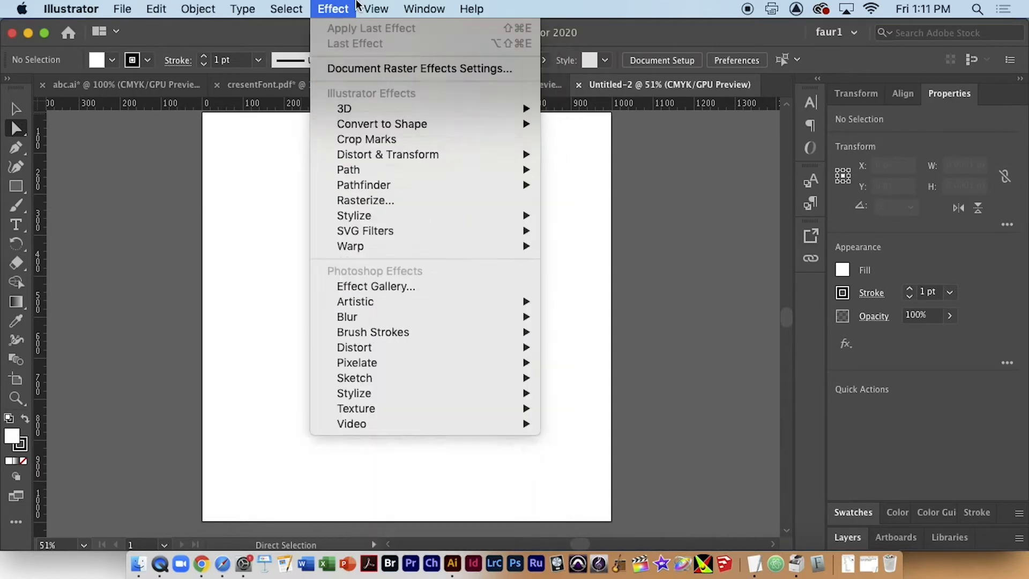
pyautogui.click(382, 5)
# Add a horizontal ruler guide across the artboard and set its Y position to 700 px
pyautogui.press('space')
pyautogui.moveTo(397, 190); pyautogui.dragTo(377, 208)
pyautogui.moveTo(361, 107); pyautogui.dragTo(374, 119)
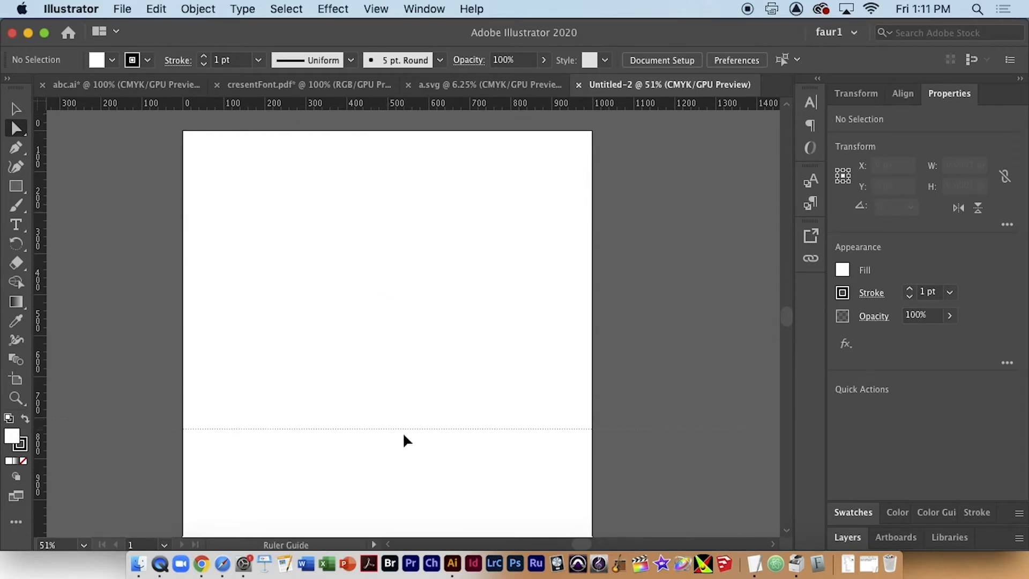
pyautogui.moveTo(423, 450); pyautogui.dragTo(426, 450)
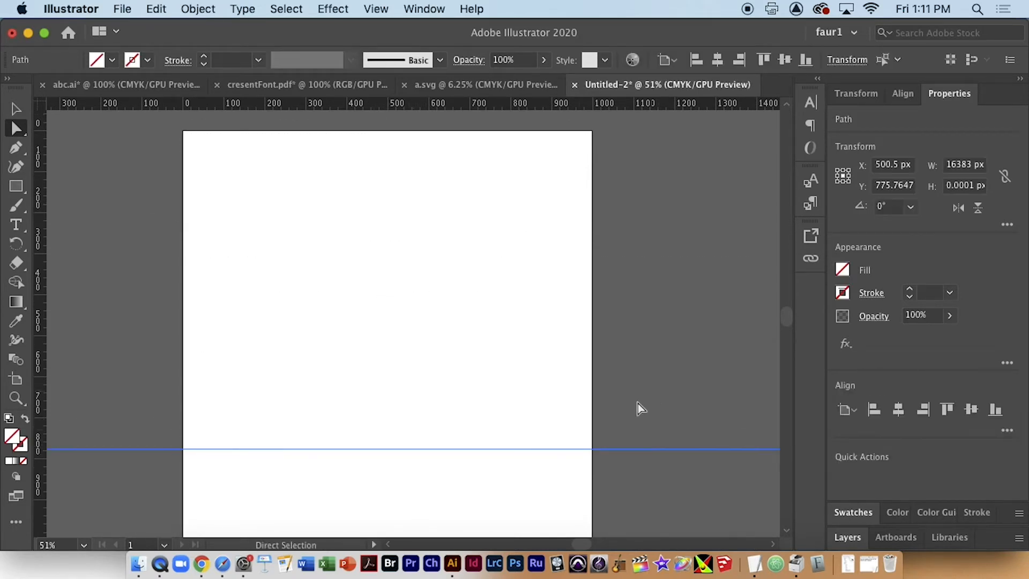
pyautogui.click(905, 188)
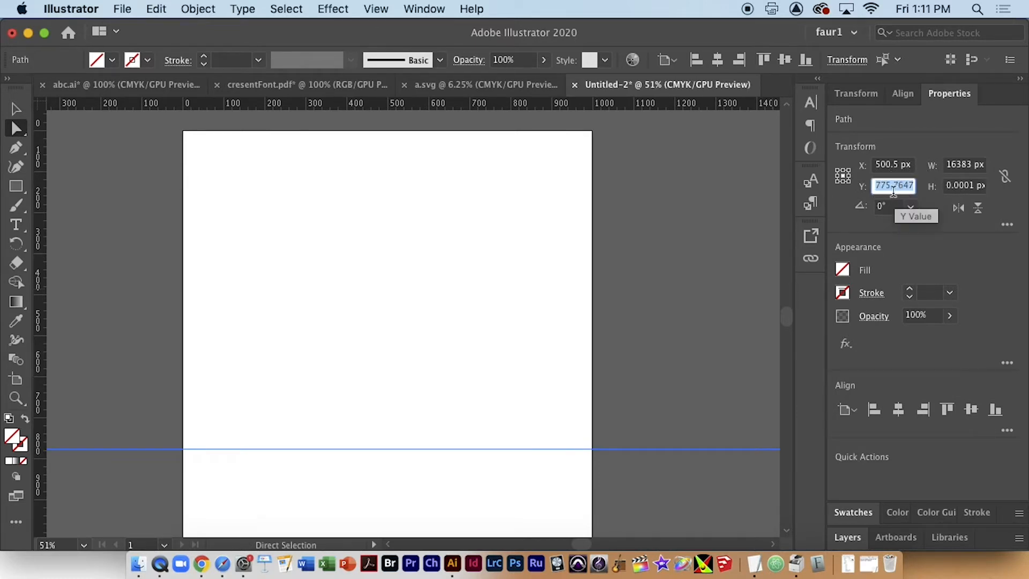
pyautogui.write('700')
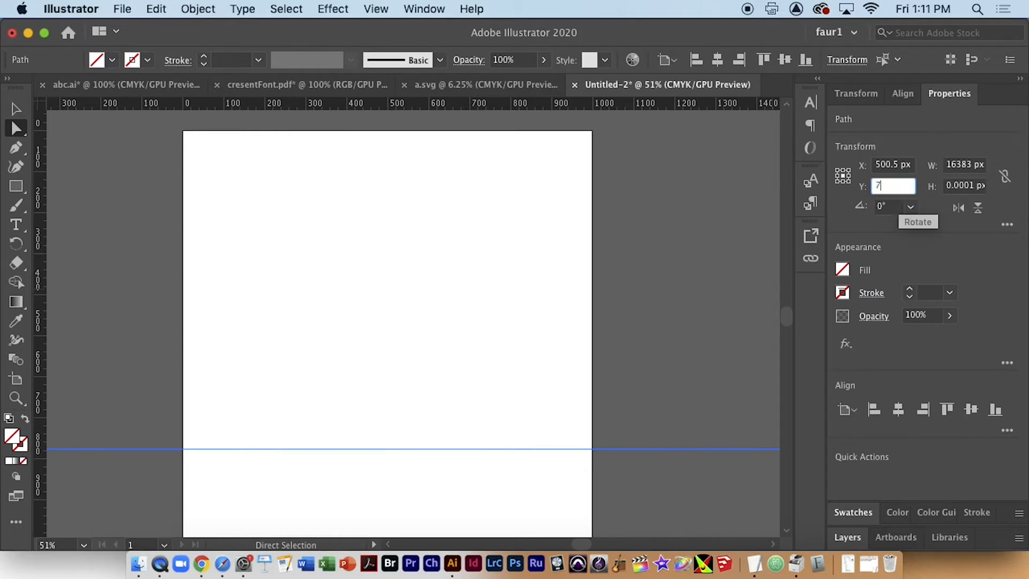
pyautogui.press('Return')
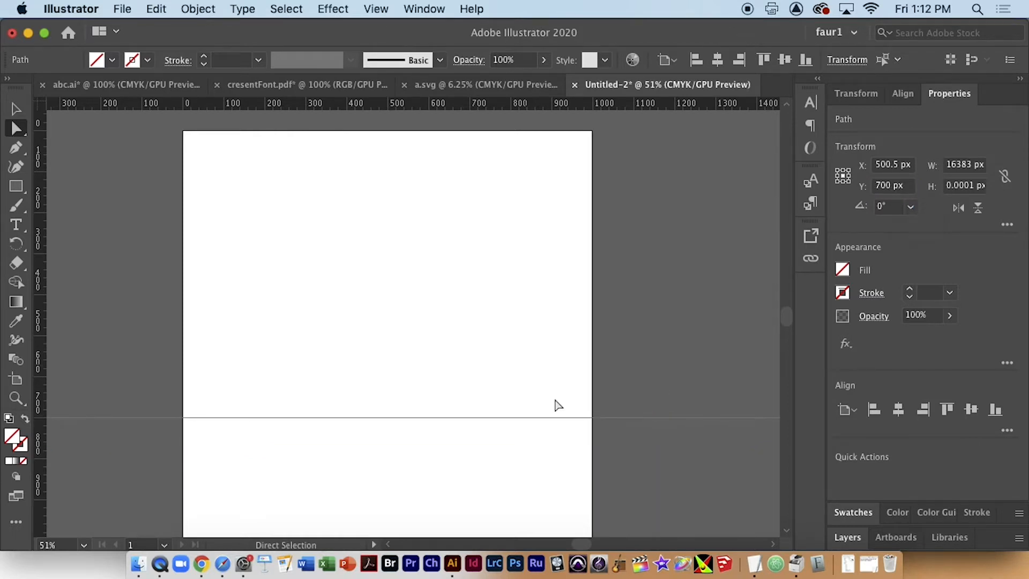
# Place a second horizontal guide above the first one, at a Y position of about 301 px
pyautogui.moveTo(247, 104); pyautogui.dragTo(251, 227)
pyautogui.moveTo(67, 251); pyautogui.dragTo(413, 294)
pyautogui.moveTo(410, 255); pyautogui.dragTo(410, 254)
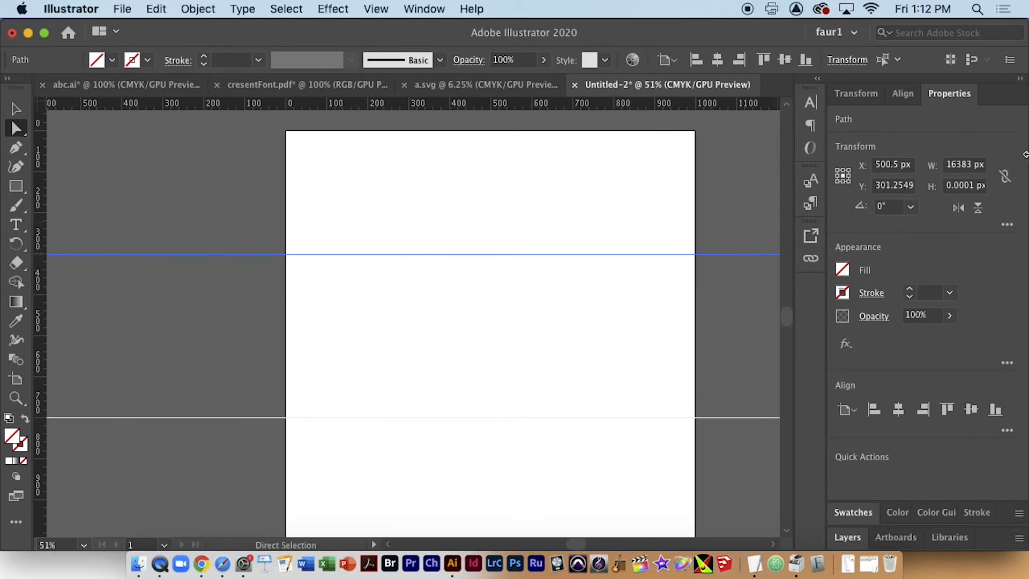
# Set the upper guide's Y position to 300 px
pyautogui.click(887, 185)
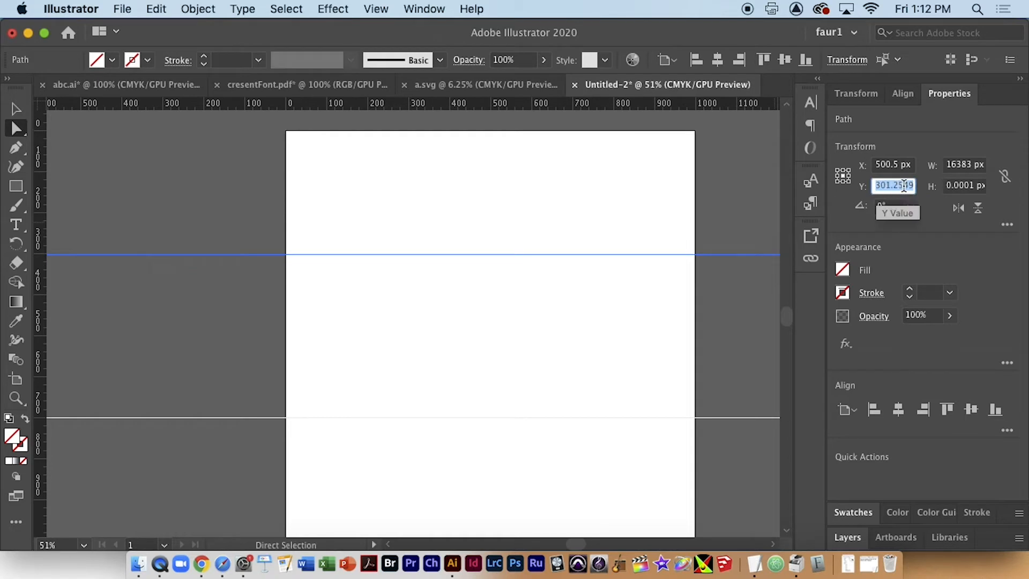
pyautogui.write('300')
pyautogui.press('Return')
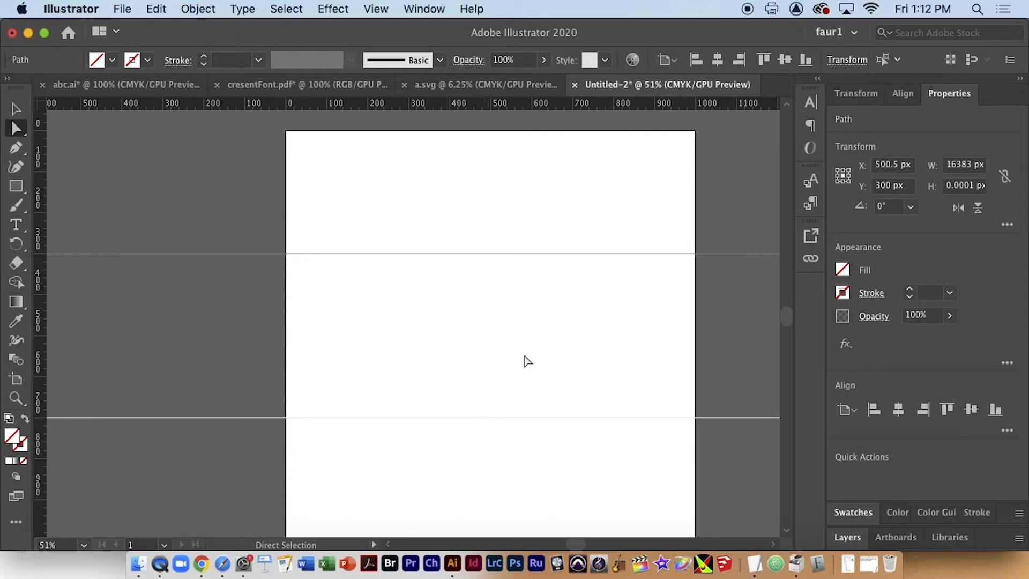
# Copy the whole crescent alphabet from cresentFont.pdf and paste it into the new 1000 x 1000 px document
pyautogui.press('super+minus')
pyautogui.press('super+minus')
pyautogui.press('super+minus')
pyautogui.press('super+minus')
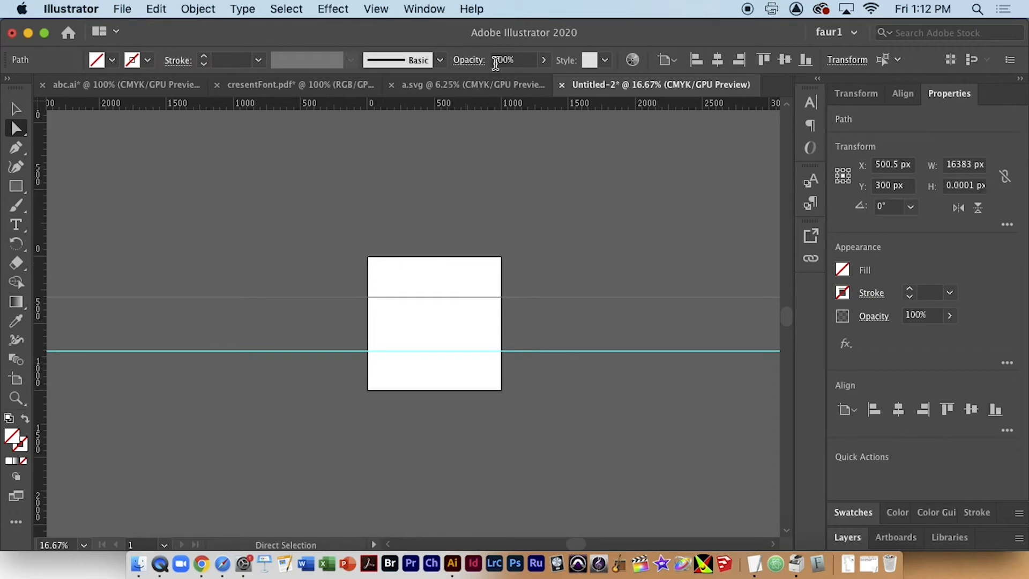
pyautogui.click(334, 86)
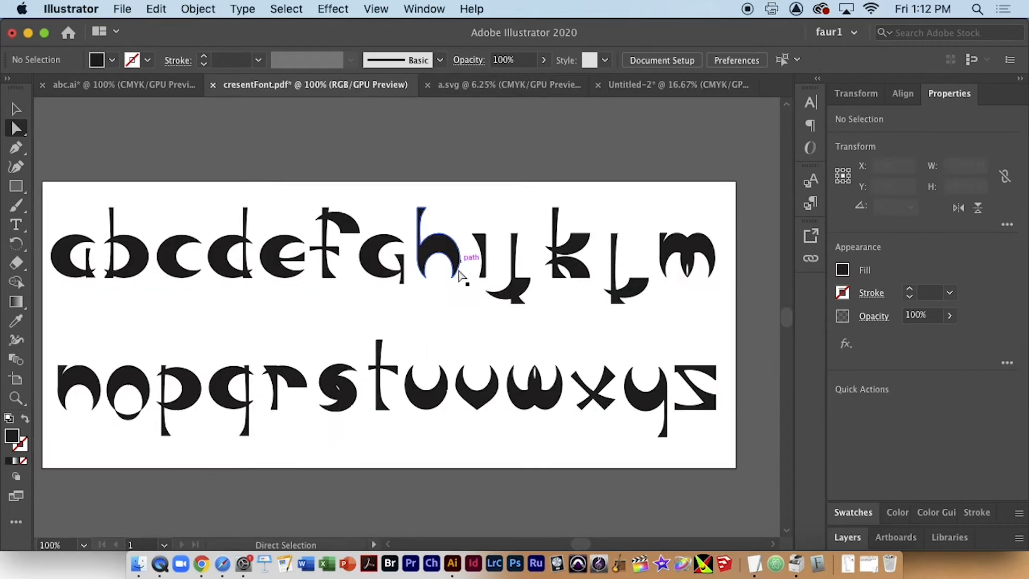
pyautogui.hscroll(3, 667, 289)
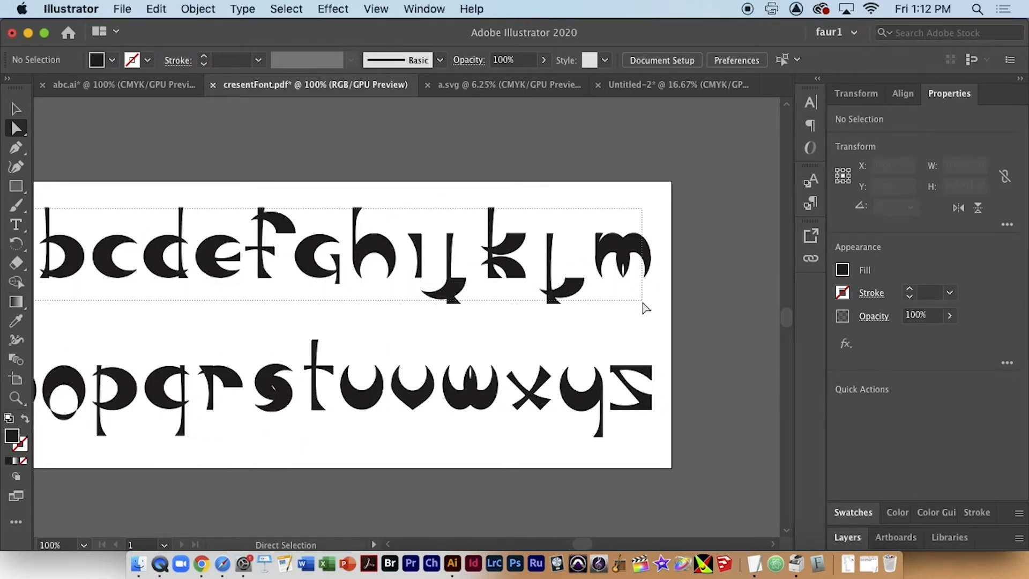
pyautogui.press('super+a')
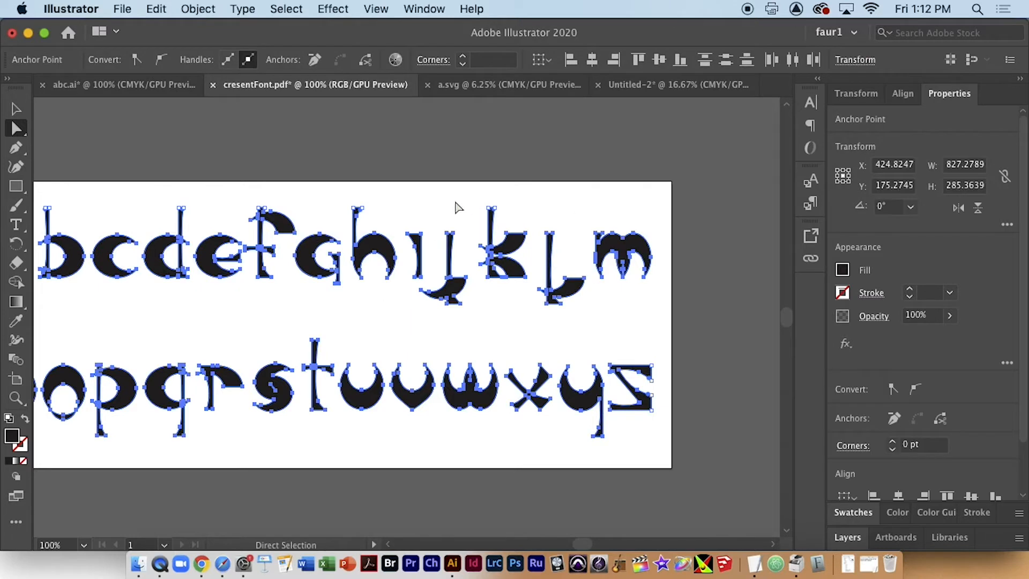
pyautogui.press('super+c')
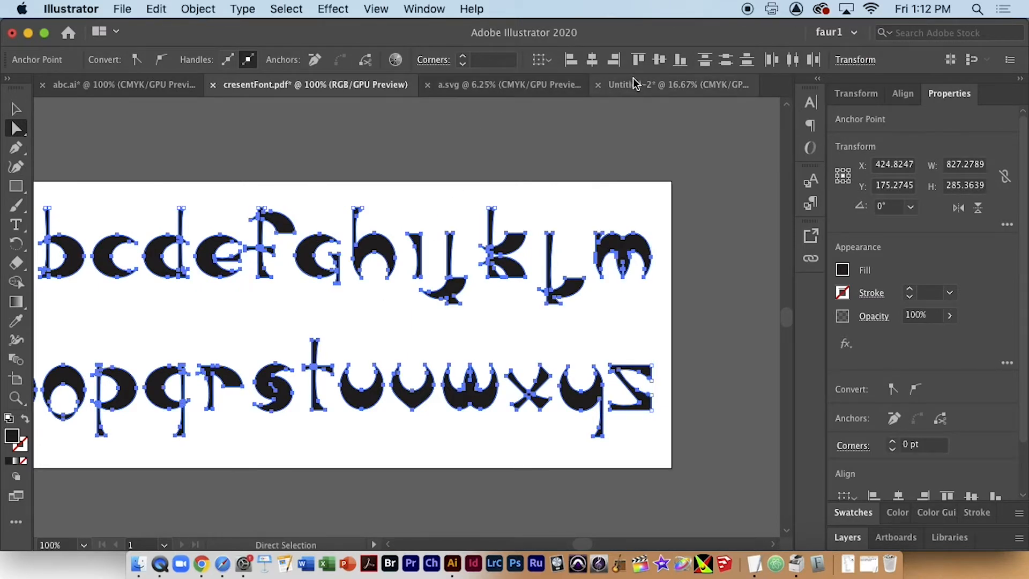
pyautogui.click(634, 84)
pyautogui.press('super+v')
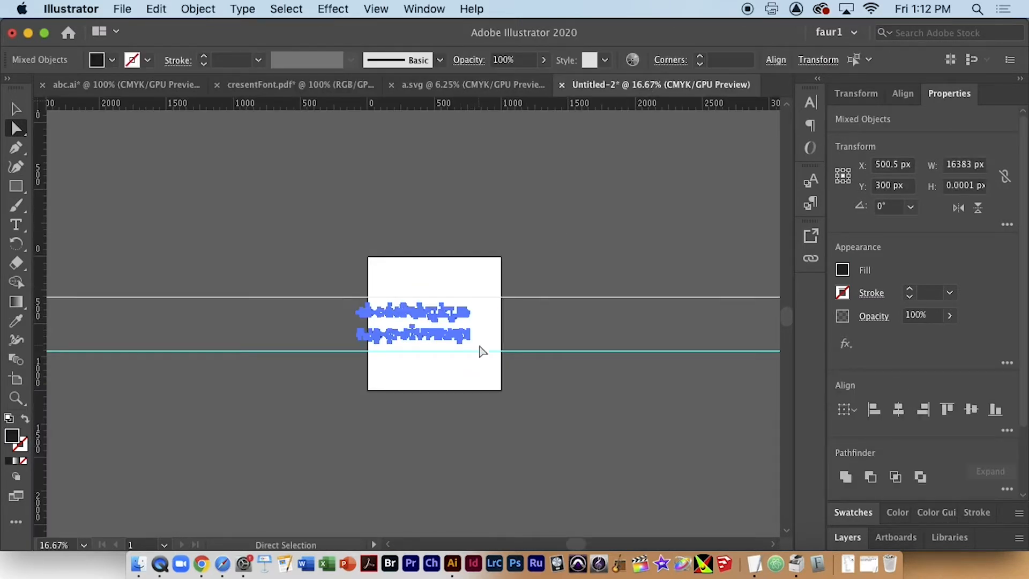
# Undo the pasting of the alphabet in the new document
pyautogui.moveTo(379, 314); pyautogui.dragTo(631, 334)
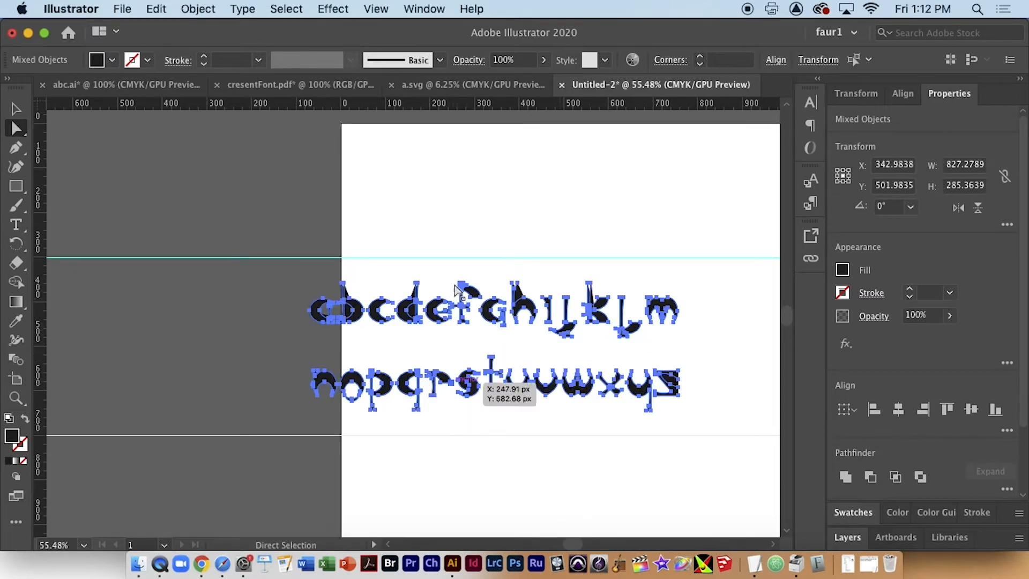
pyautogui.click(17, 110)
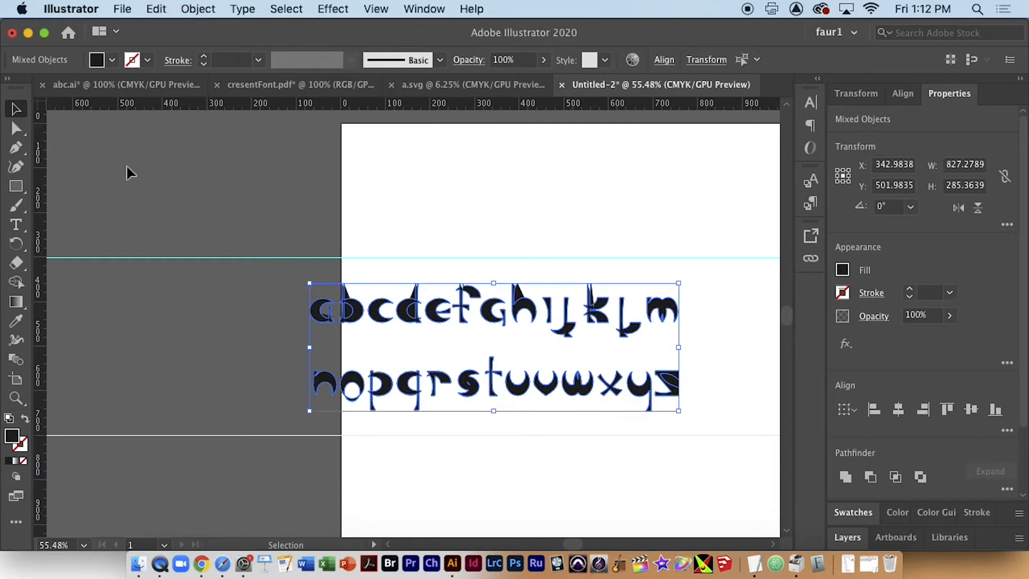
pyautogui.click(686, 378)
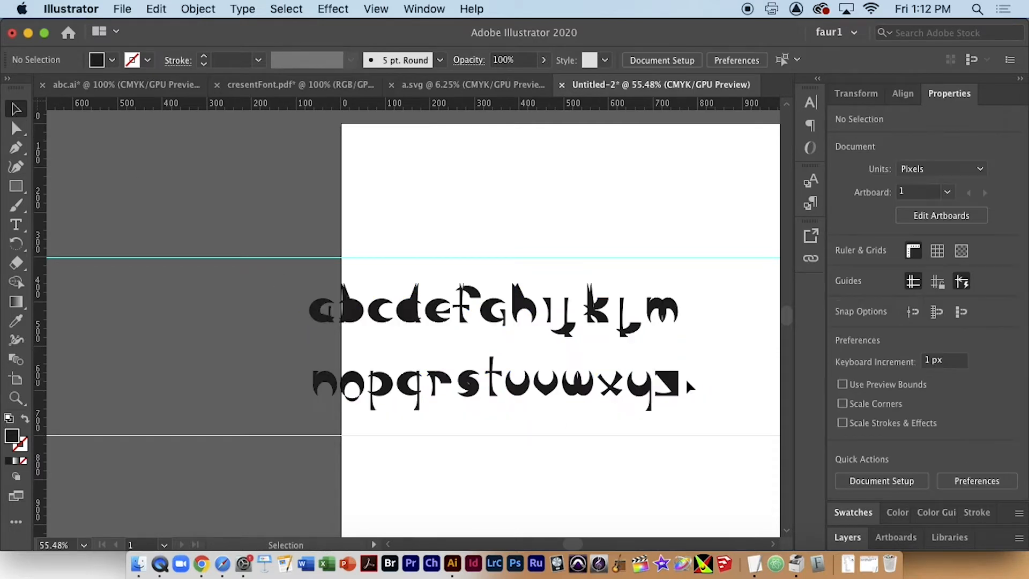
pyautogui.click(674, 381)
pyautogui.moveTo(674, 383); pyautogui.dragTo(675, 381)
pyautogui.press('super+z')
pyautogui.press('super+z')
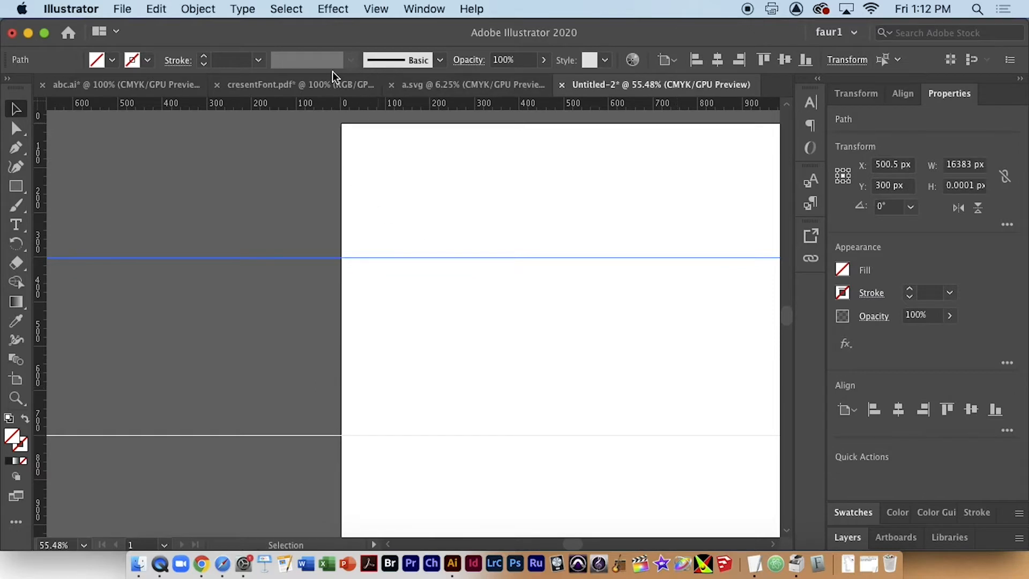
# Select all letters in cresentFont.pdf as whole objects and paste a copy of them between the guides in the new document
pyautogui.click(335, 85)
pyautogui.moveTo(671, 413); pyautogui.dragTo(719, 382)
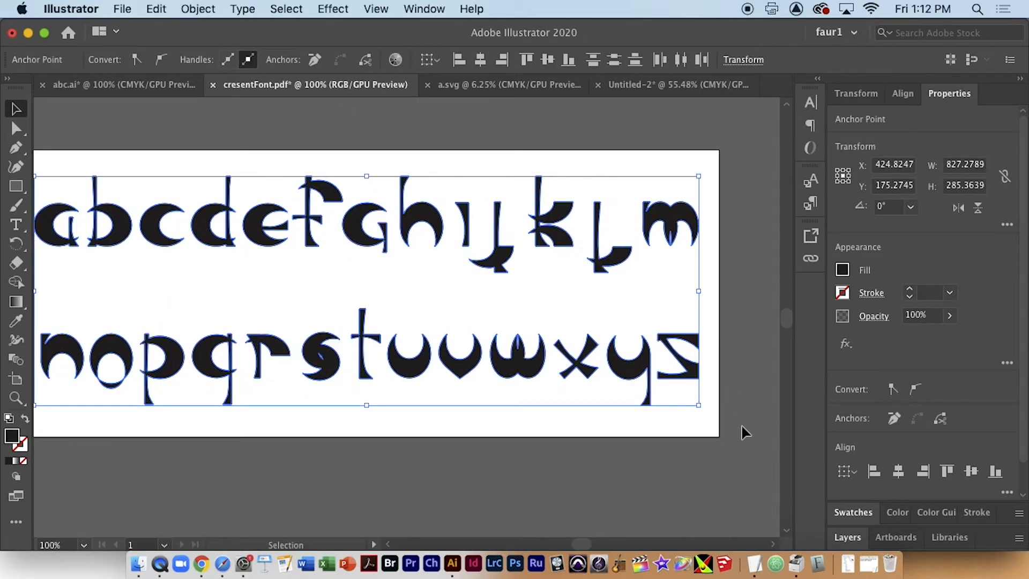
pyautogui.click(746, 423)
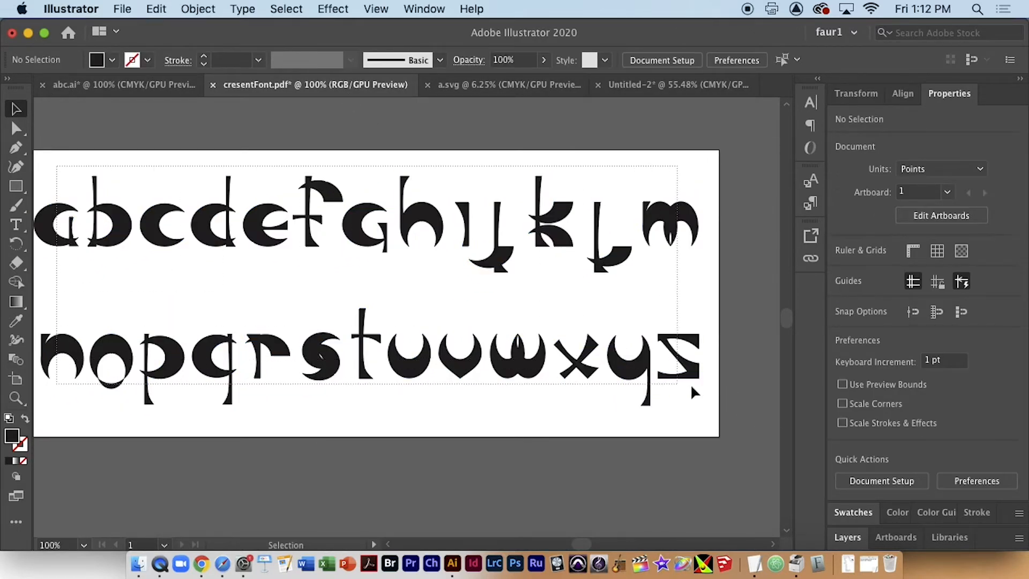
pyautogui.press('super+a')
pyautogui.moveTo(640, 85); pyautogui.dragTo(581, 364)
pyautogui.moveTo(645, 367); pyautogui.dragTo(644, 367)
pyautogui.click(510, 288)
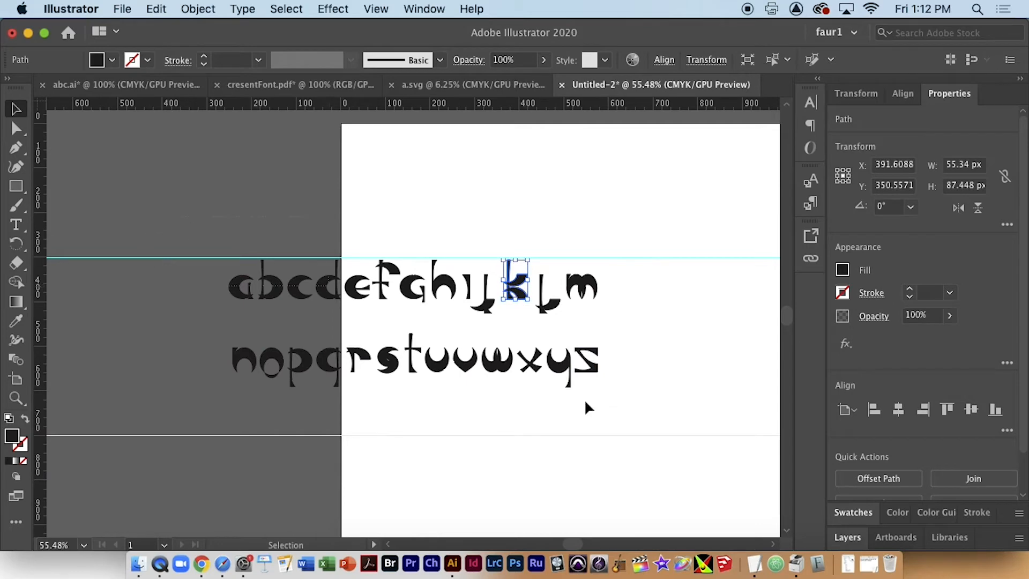
# Enlarge the pasted alphabet proportionally to about 2789 px wide and 962 px high
pyautogui.press('super+a')
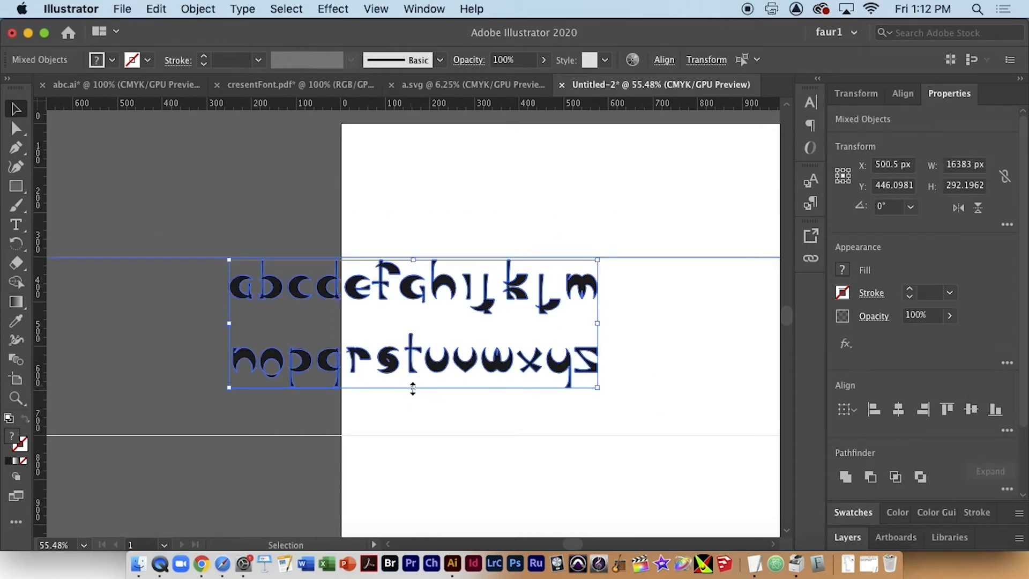
pyautogui.moveTo(413, 389); pyautogui.dragTo(410, 547)
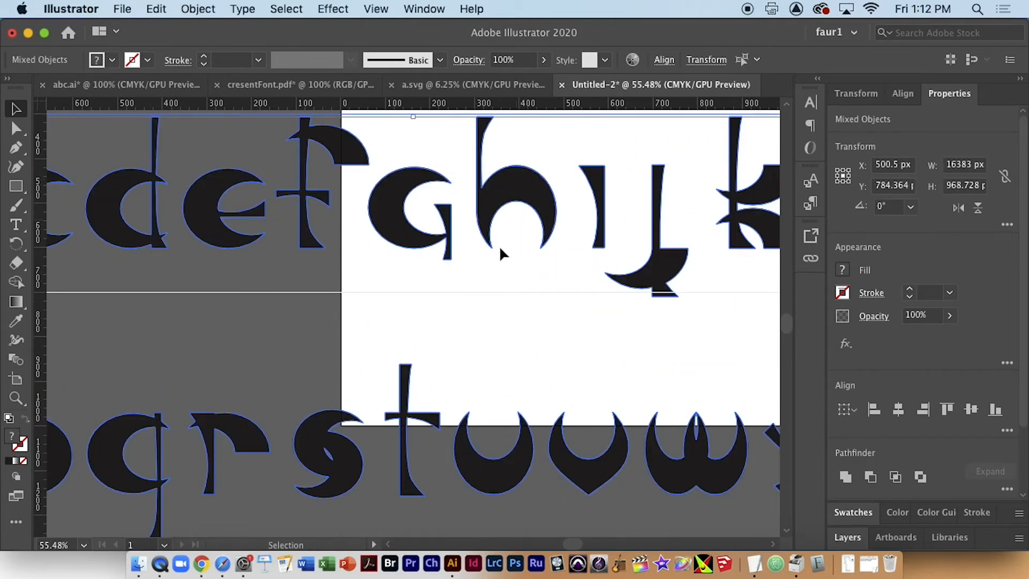
pyautogui.press('super+minus')
pyautogui.press('super+minus')
pyautogui.press('super+minus')
pyautogui.press('super+minus')
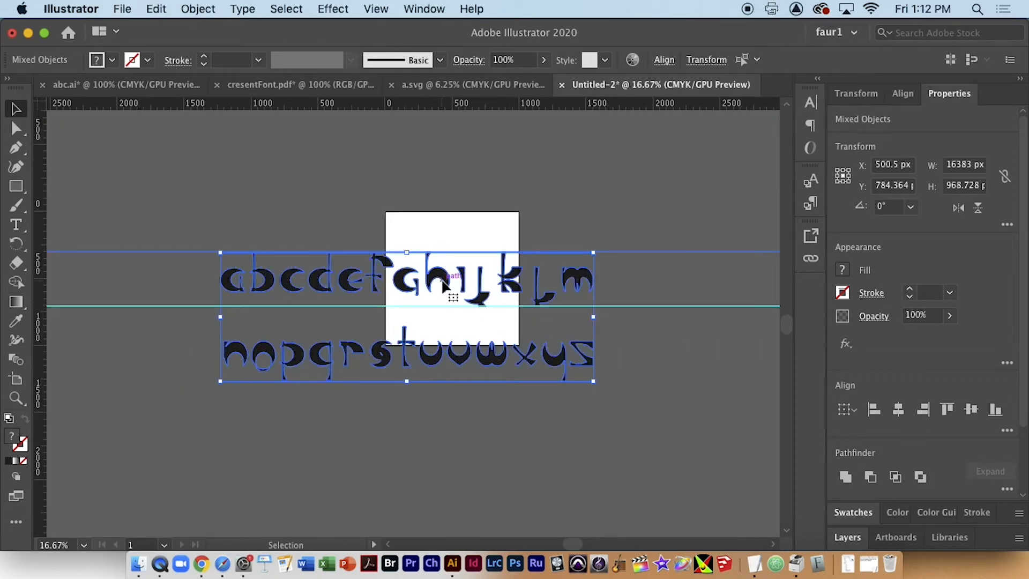
# Select all letters without the two guides and enlarge them proportionally to about 4975 px wide and 1716 px high
pyautogui.click(464, 223)
pyautogui.click(448, 286)
pyautogui.press('super+a')
pyautogui.keyDown('shift'); pyautogui.click(630, 306); pyautogui.keyUp('shift')
pyautogui.keyDown('shift'); pyautogui.click(643, 252); pyautogui.keyUp('shift')
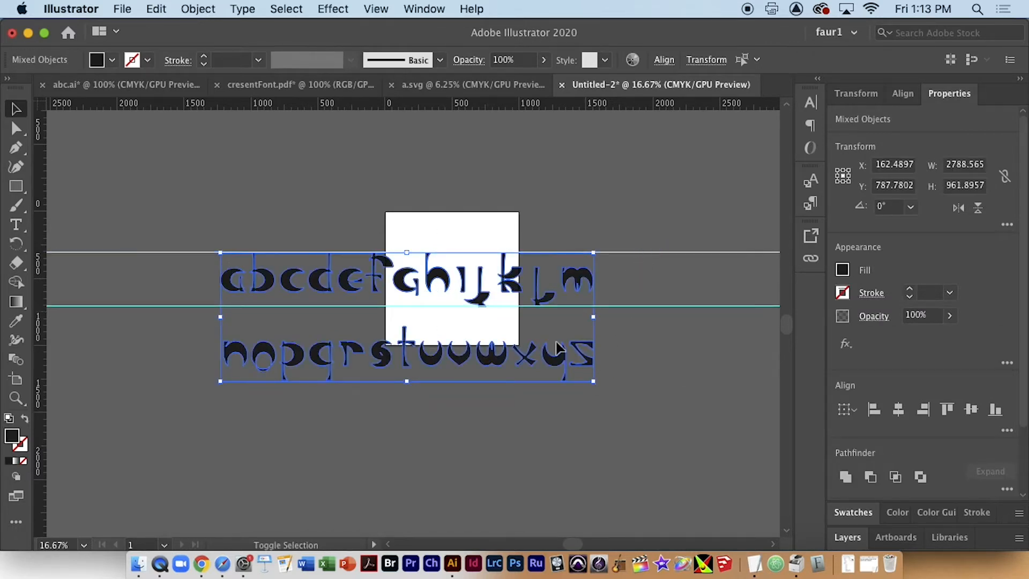
pyautogui.moveTo(408, 382); pyautogui.dragTo(413, 441)
pyautogui.press('super+z')
pyautogui.moveTo(412, 387); pyautogui.dragTo(398, 474)
pyautogui.moveTo(462, 437); pyautogui.dragTo(478, 412)
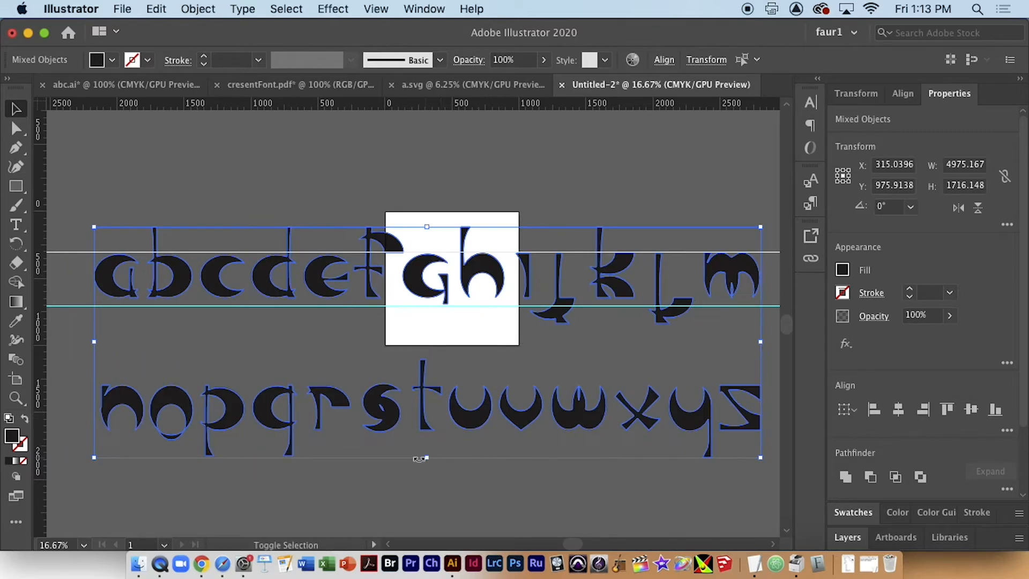
# Enlarge the alphabet further to about 5931 x 2046 px, bringing the lowercase body height close to the guide spacing
pyautogui.moveTo(430, 458); pyautogui.dragTo(432, 476)
pyautogui.moveTo(431, 485); pyautogui.dragTo(431, 484)
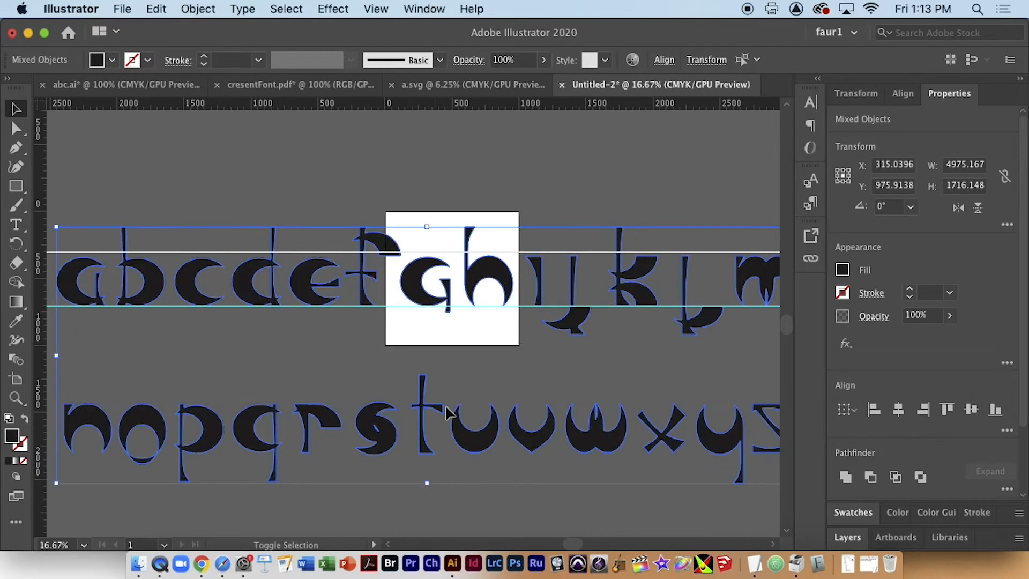
pyautogui.moveTo(427, 227); pyautogui.dragTo(427, 216)
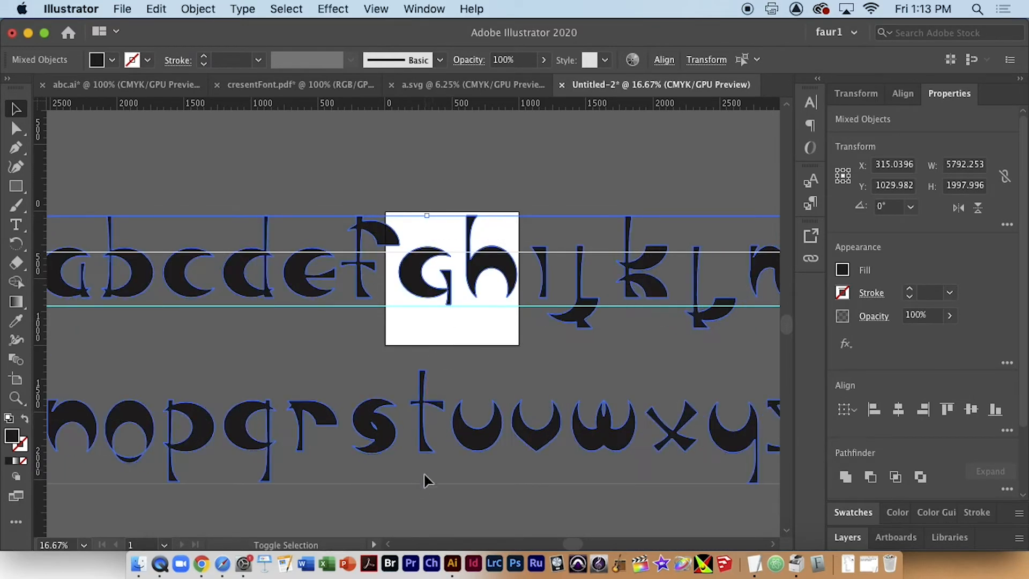
pyautogui.moveTo(426, 487); pyautogui.dragTo(427, 489)
# Fine-tune the alphabet's proportional size against the guides to about 6003 px wide and 2071 px high
pyautogui.moveTo(426, 299); pyautogui.dragTo(597, 321)
pyautogui.press('super+space')
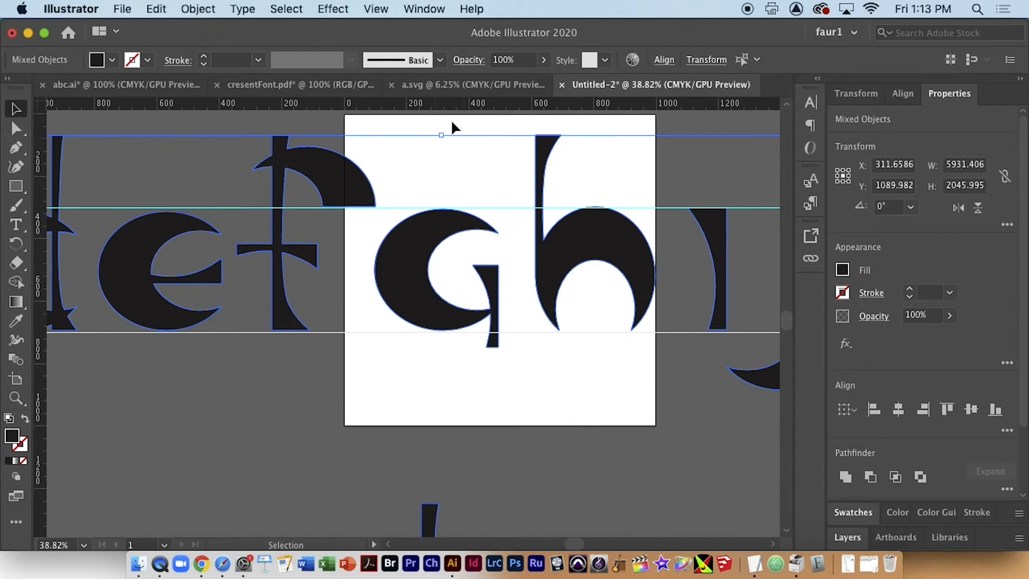
pyautogui.moveTo(443, 135); pyautogui.dragTo(441, 124)
pyautogui.moveTo(433, 328); pyautogui.dragTo(430, 328)
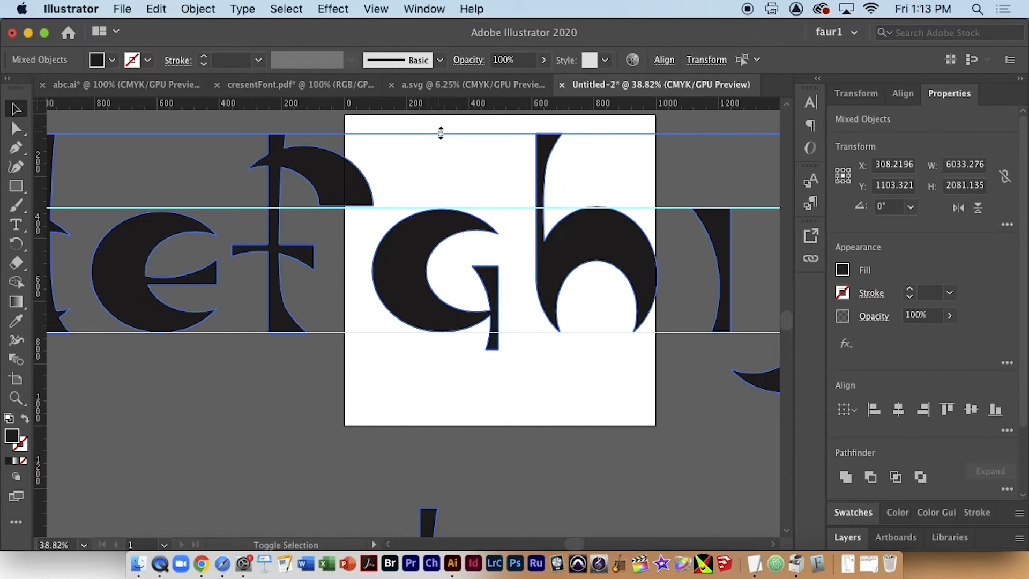
pyautogui.moveTo(441, 133); pyautogui.dragTo(441, 138)
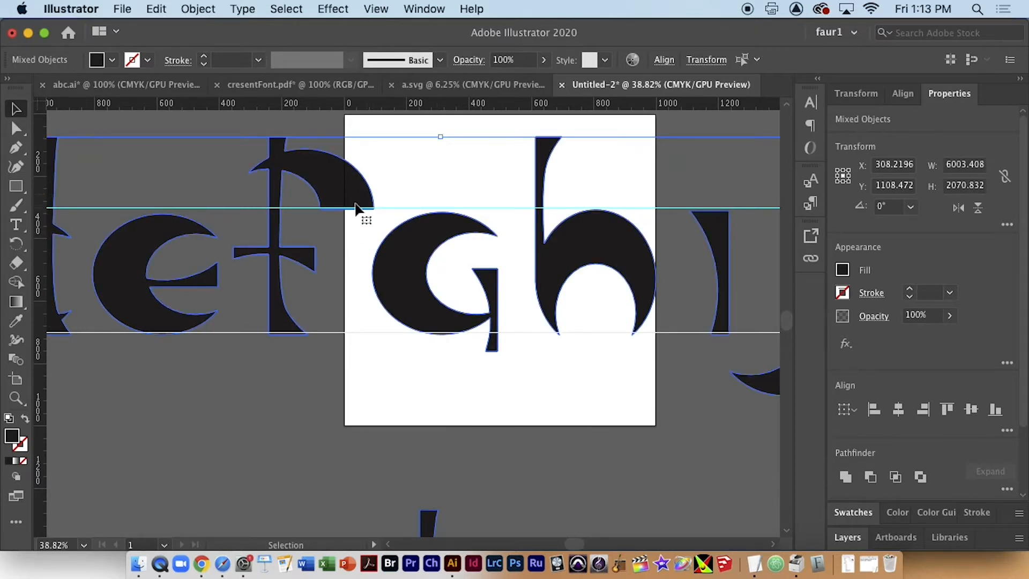
# Nudge the letters up 7 px and scale them to about 5976 x 2061 px so the first row's lowercase bodies fit between the guides
pyautogui.press('Up')
pyautogui.press('Up')
pyautogui.press('Up')
pyautogui.press('Up')
pyautogui.press('Up')
pyautogui.press('Up')
pyautogui.press('Up')
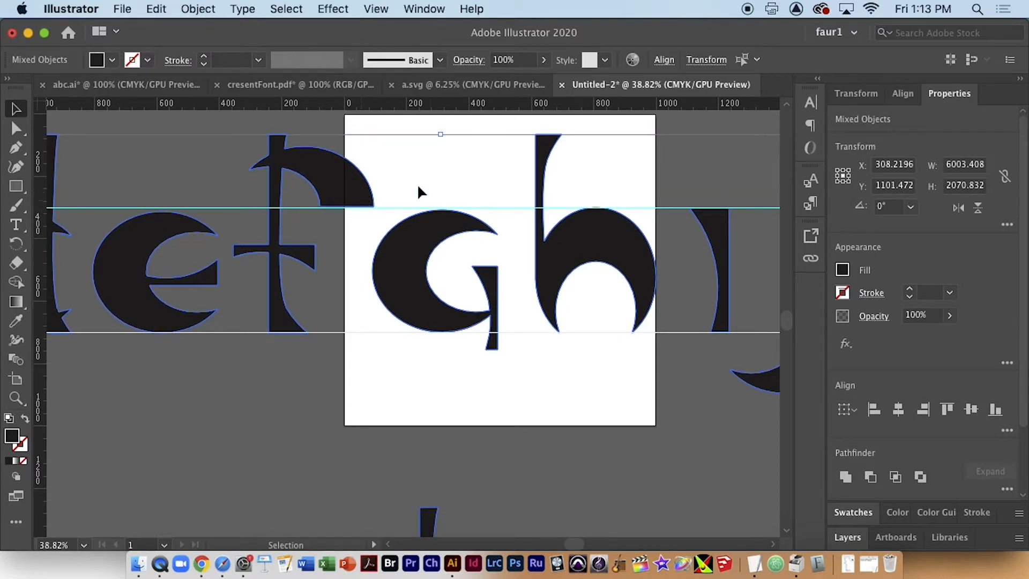
pyautogui.moveTo(446, 133); pyautogui.dragTo(444, 136)
pyautogui.moveTo(439, 134); pyautogui.dragTo(437, 135)
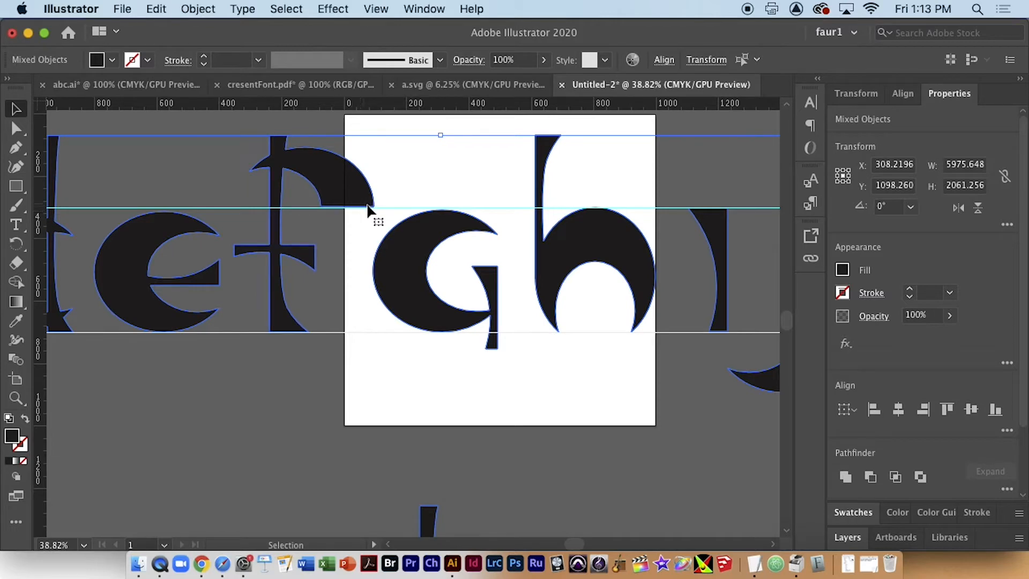
# Delete both horizontal guides from the document
pyautogui.moveTo(153, 269); pyautogui.dragTo(363, 272)
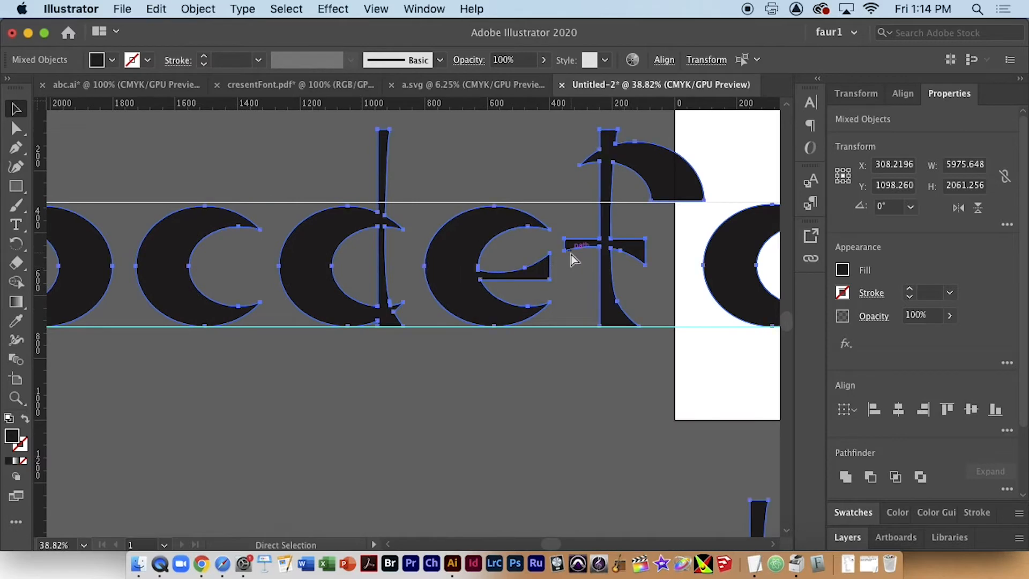
pyautogui.press('super+minus')
pyautogui.press('super+minus')
pyautogui.press('super+minus')
pyautogui.press('super+minus')
pyautogui.press('super+minus')
pyautogui.press('super+minus')
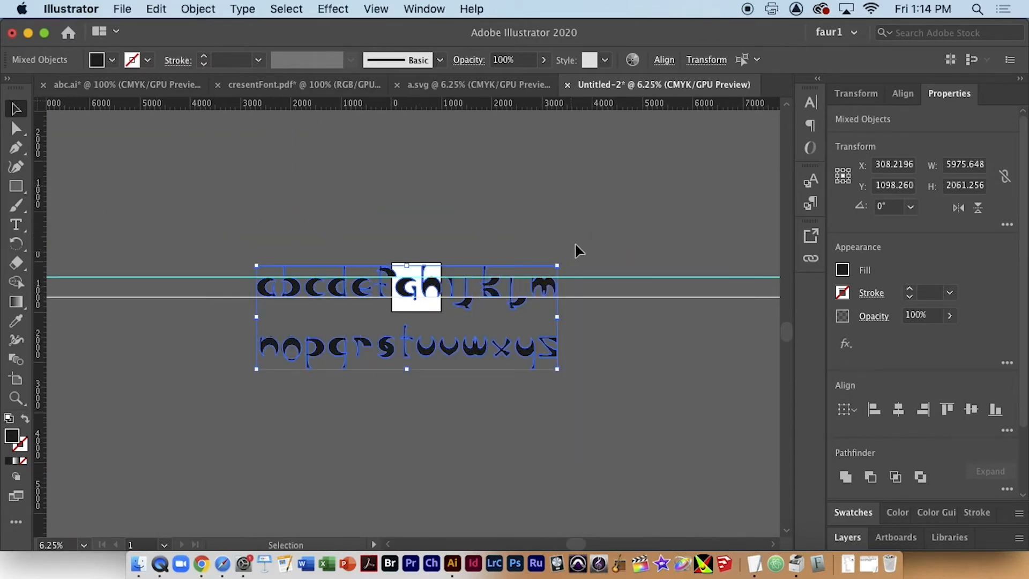
pyautogui.click(570, 250)
pyautogui.click(721, 277)
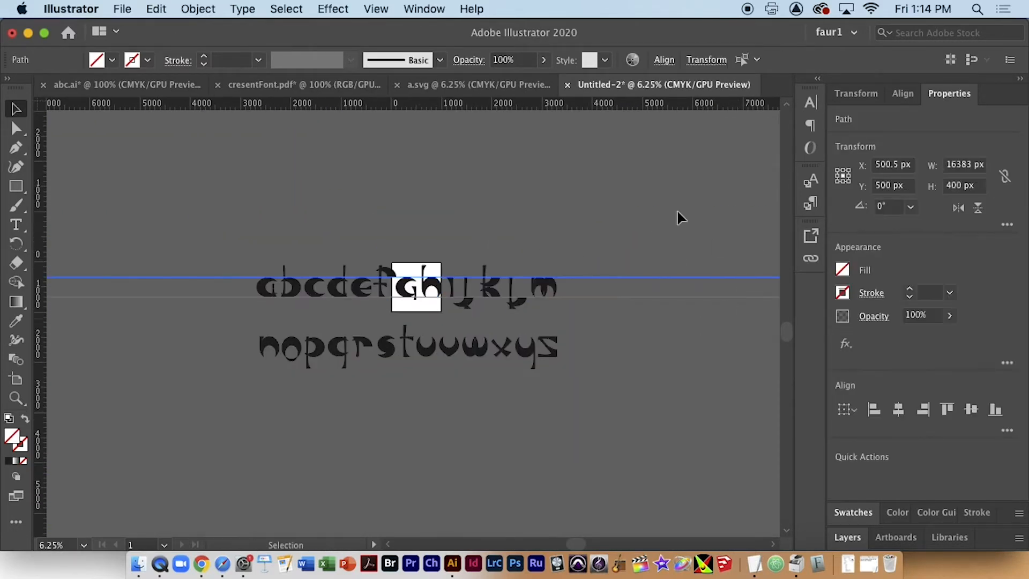
pyautogui.press('Delete')
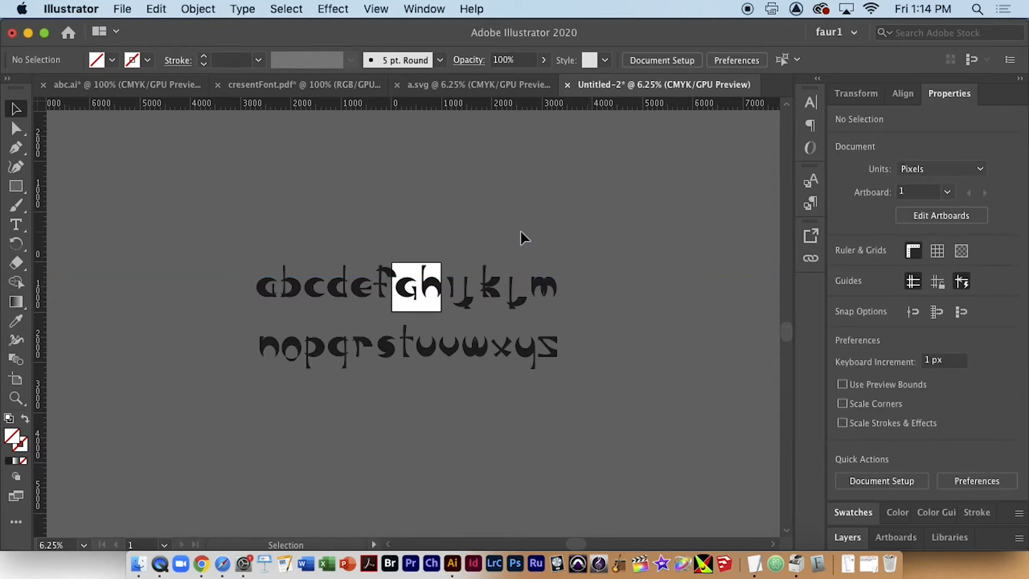
# Widen the artboard on both sides to about 6291 px around the a-to-m row, with the height left at 1000 px
pyautogui.click(16, 379)
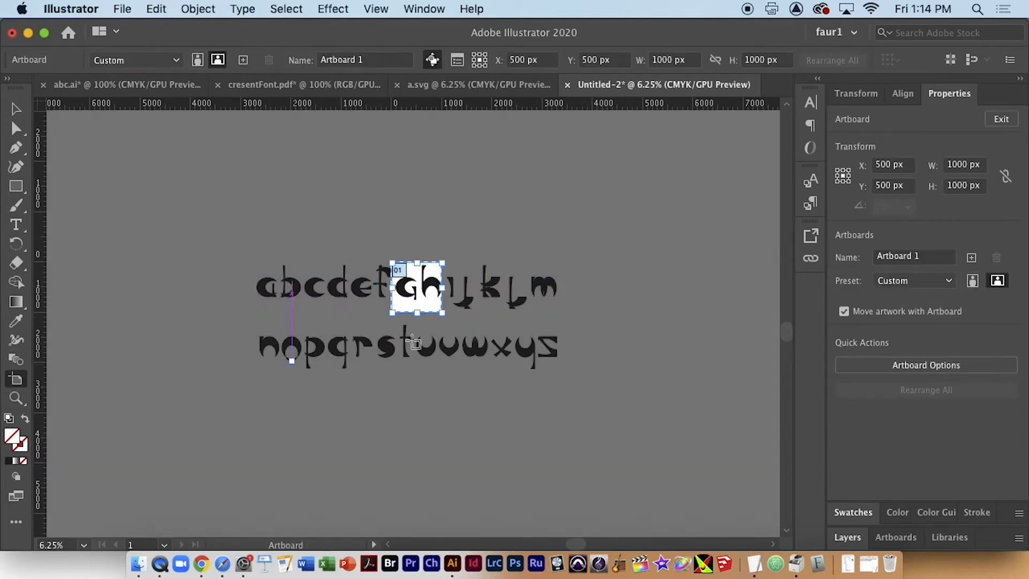
pyautogui.moveTo(393, 290); pyautogui.dragTo(252, 290)
pyautogui.moveTo(444, 289); pyautogui.dragTo(569, 289)
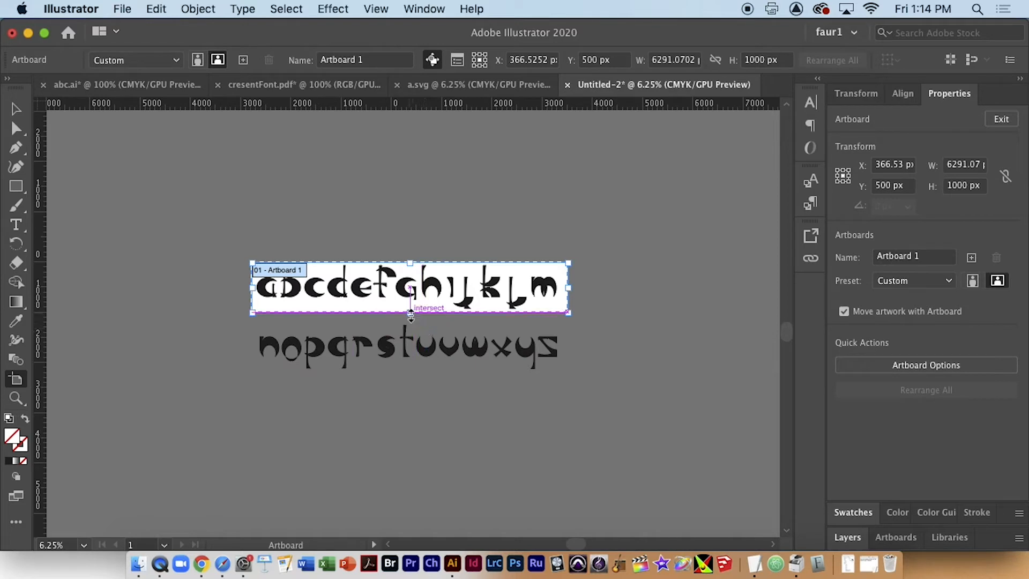
pyautogui.moveTo(410, 312); pyautogui.dragTo(411, 373)
pyautogui.press('super+z')
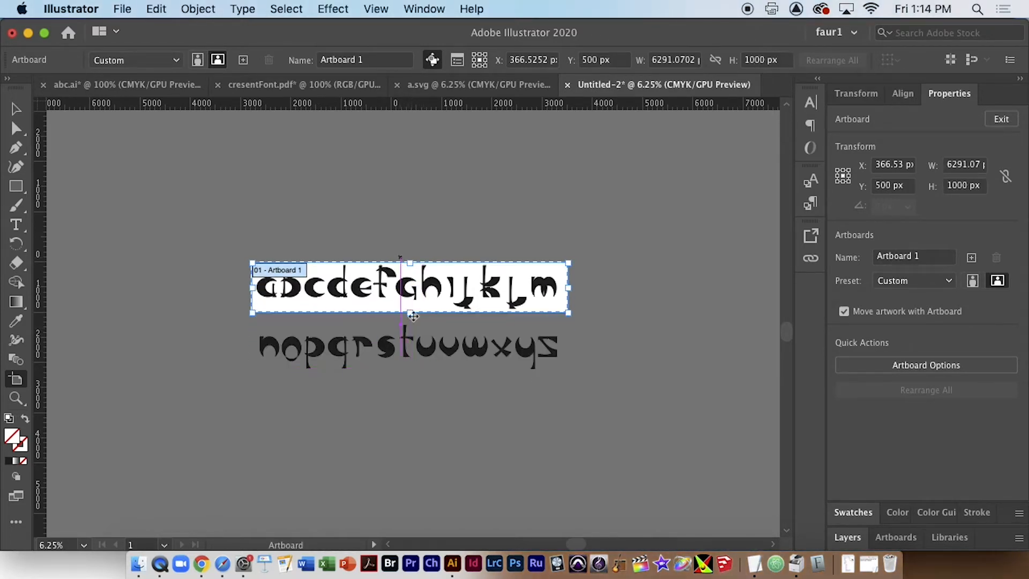
pyautogui.click(15, 110)
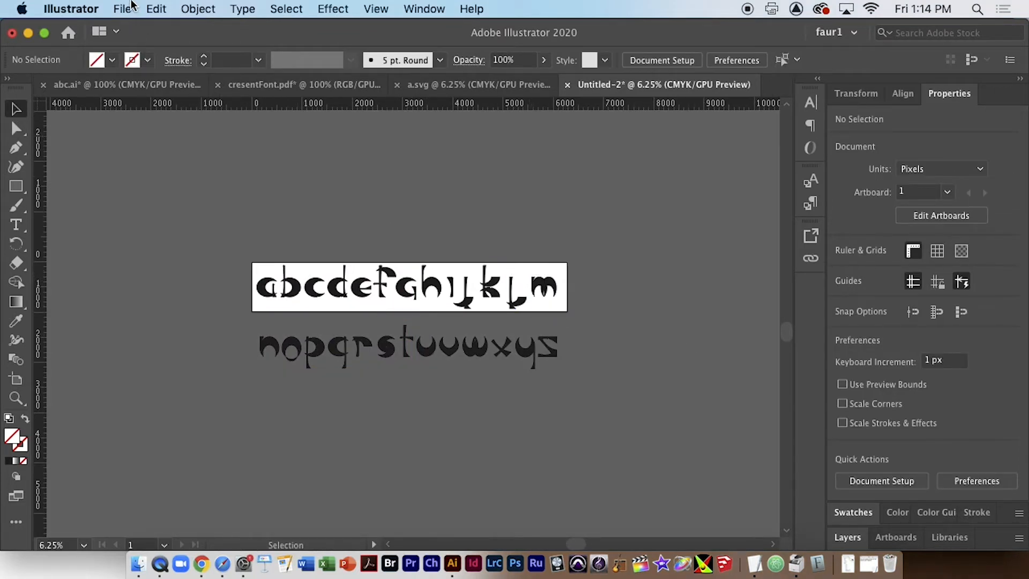
# Start saving the alphabet document in SVG format, with the Desktop folder as the destination
pyautogui.click(131, 6)
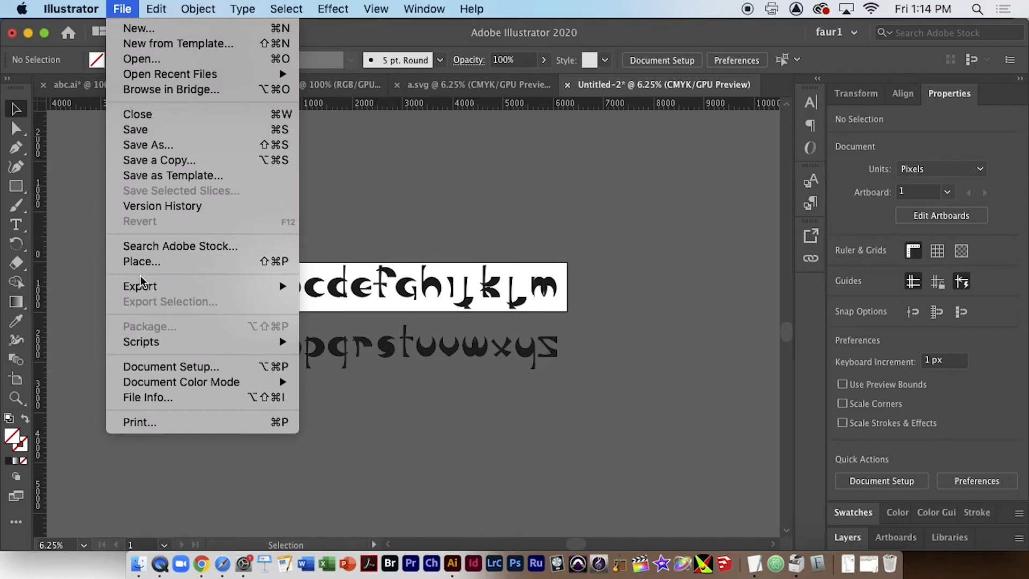
pyautogui.moveTo(149, 295)
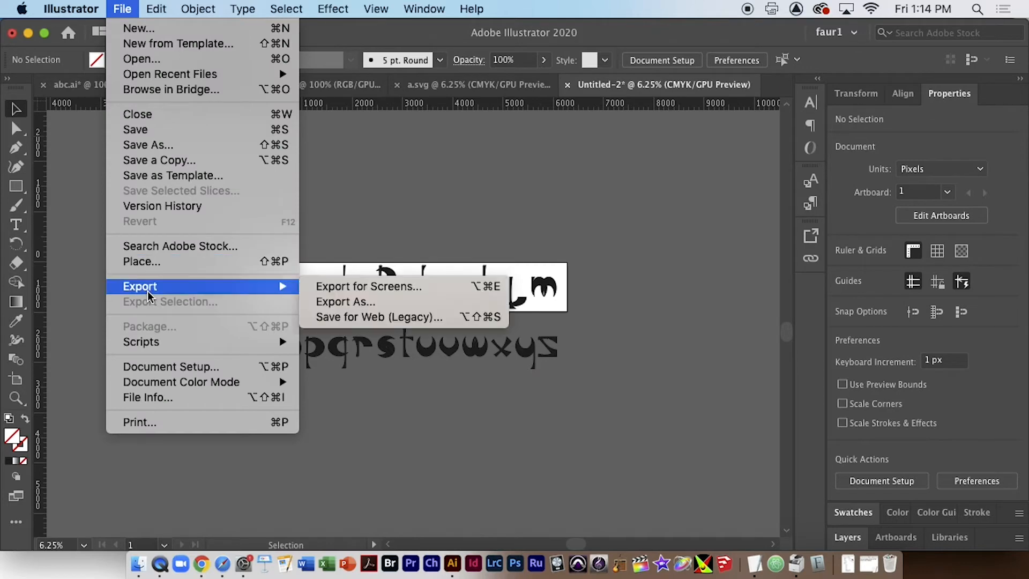
pyautogui.click(202, 146)
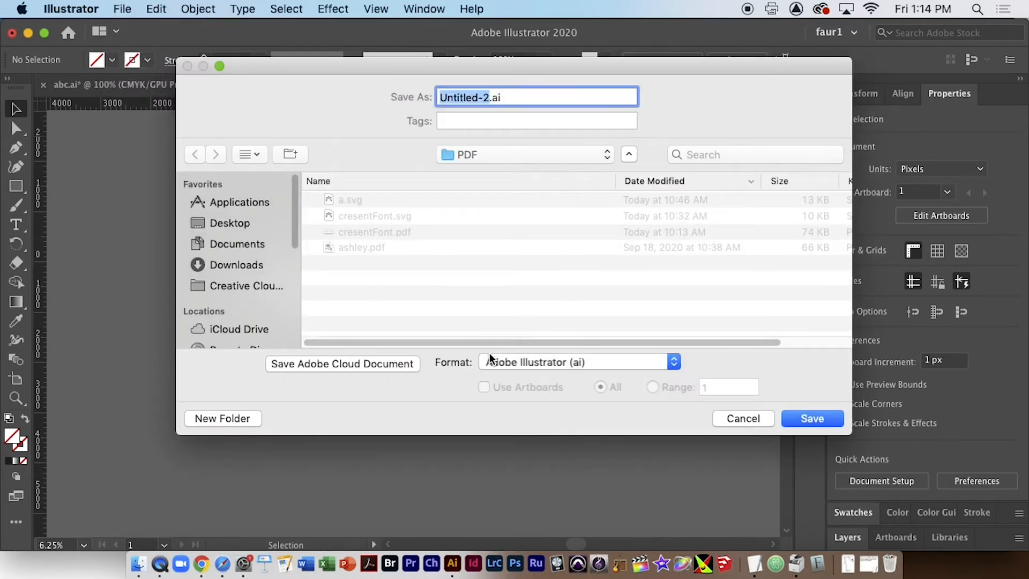
pyautogui.click(541, 364)
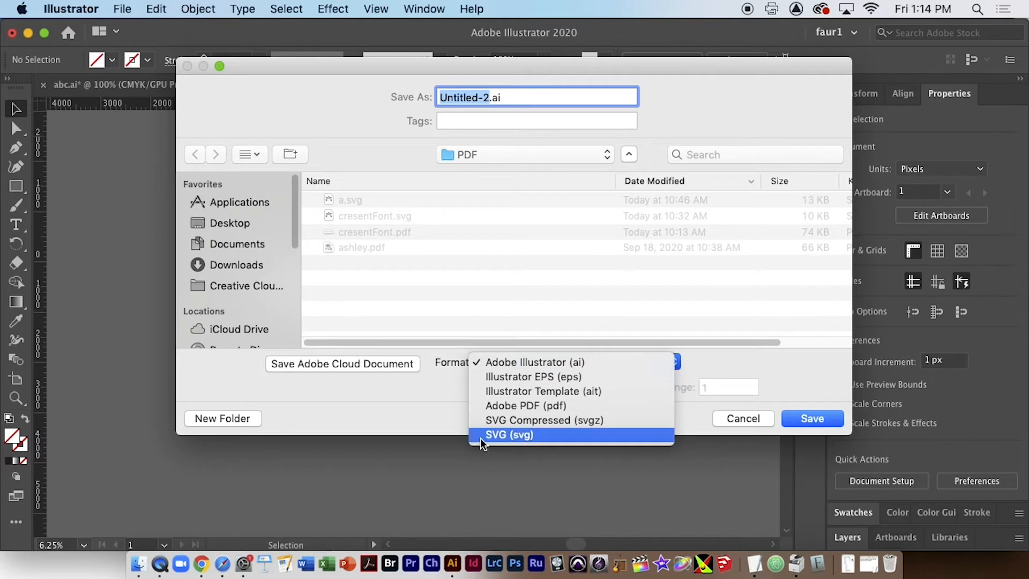
pyautogui.click(535, 434)
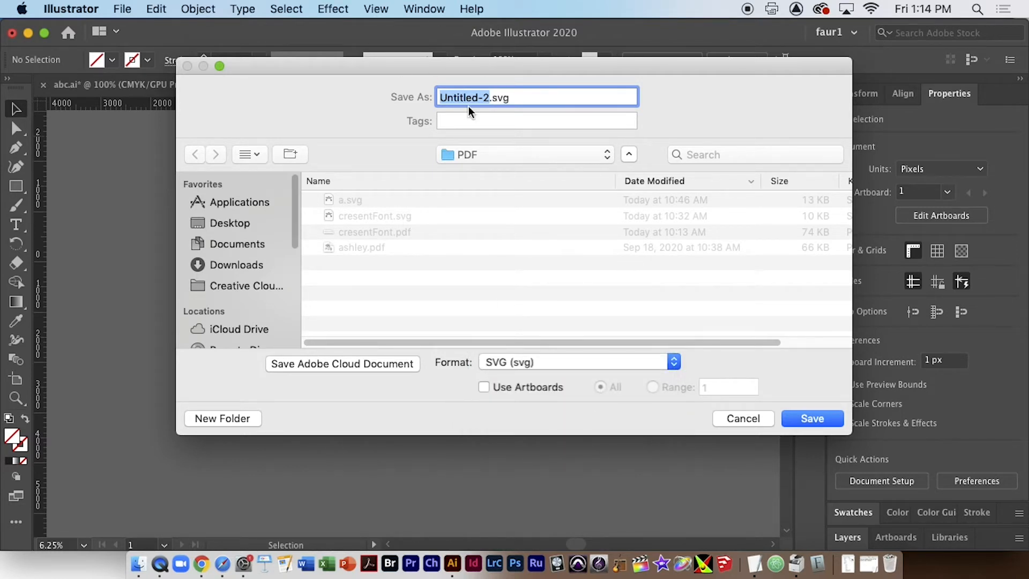
pyautogui.press('super+d')
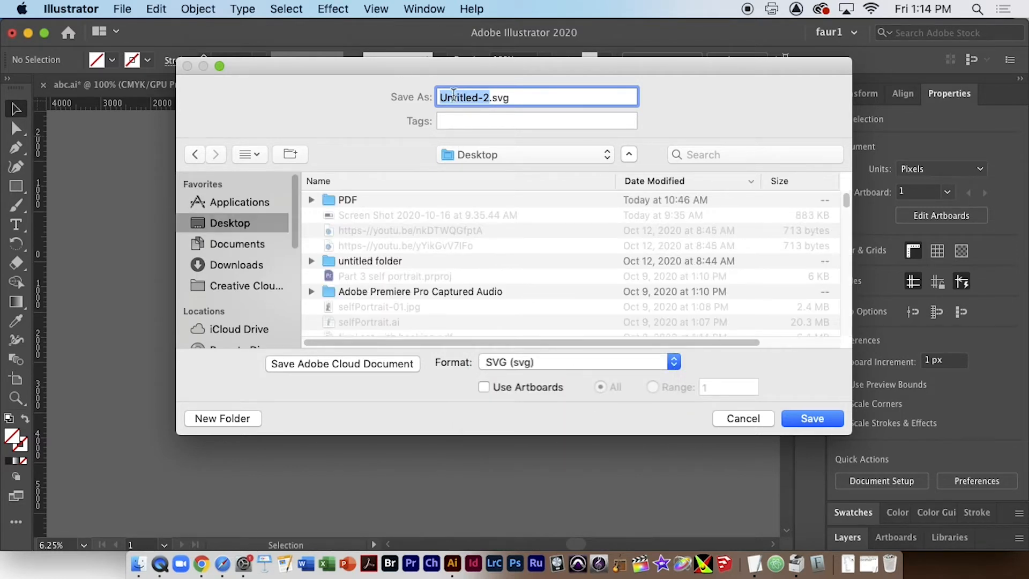
# Name the file faurfonts2020 and save it with the SVG 1.1 profile and embedded images
pyautogui.write('c')
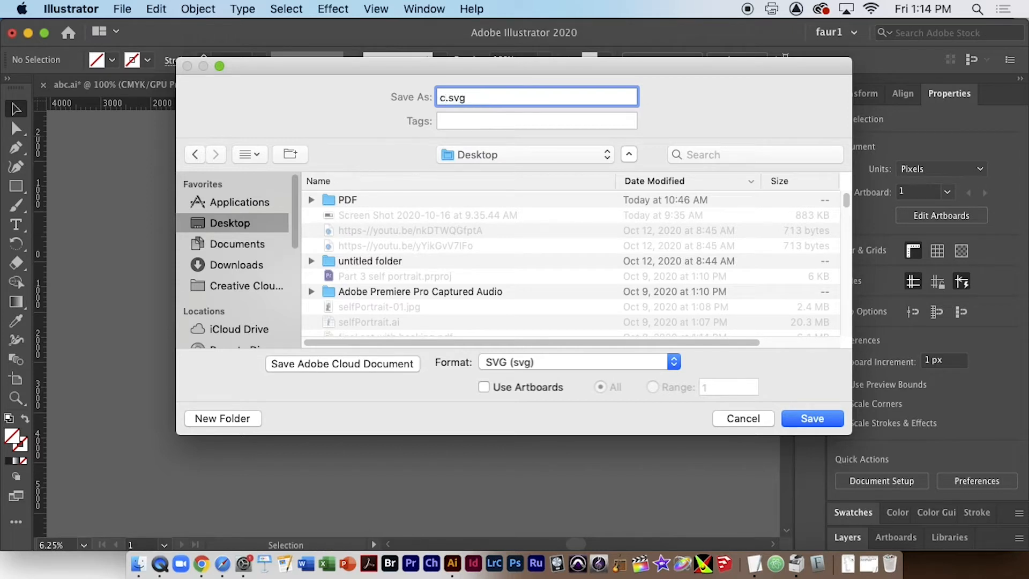
pyautogui.write('aurfa')
pyautogui.press('BackSpace')
pyautogui.press('BackSpace')
pyautogui.press('BackSpace')
pyautogui.press('BackSpace')
pyautogui.press('BackSpace')
pyautogui.press('BackSpace')
pyautogui.write('2020')
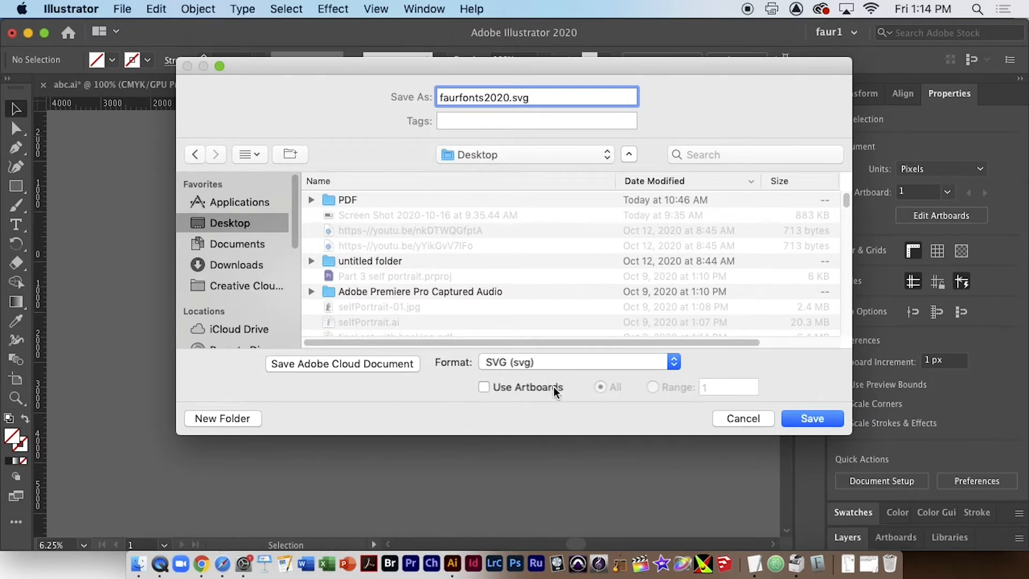
pyautogui.click(812, 419)
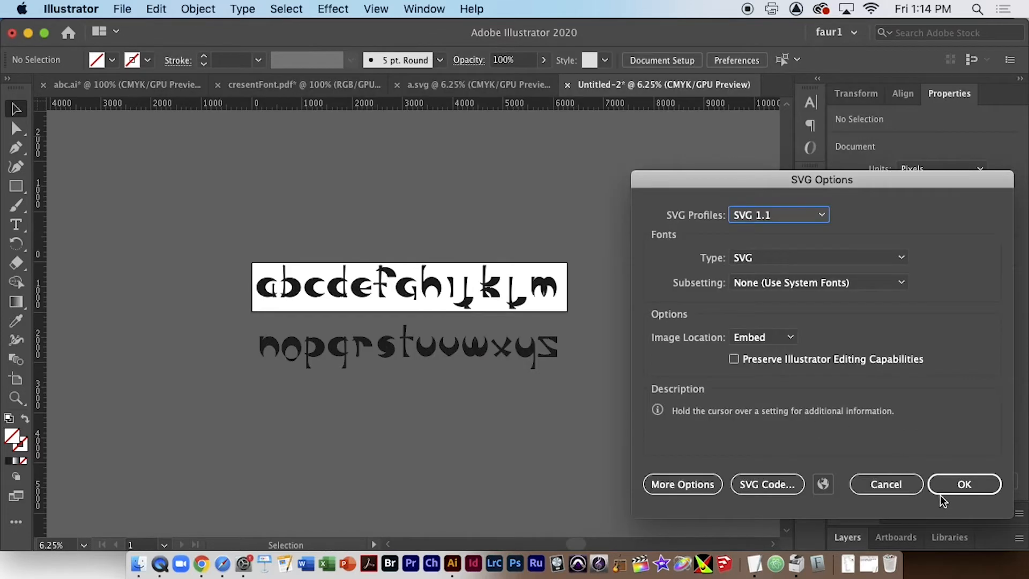
pyautogui.moveTo(726, 185); pyautogui.dragTo(458, 148)
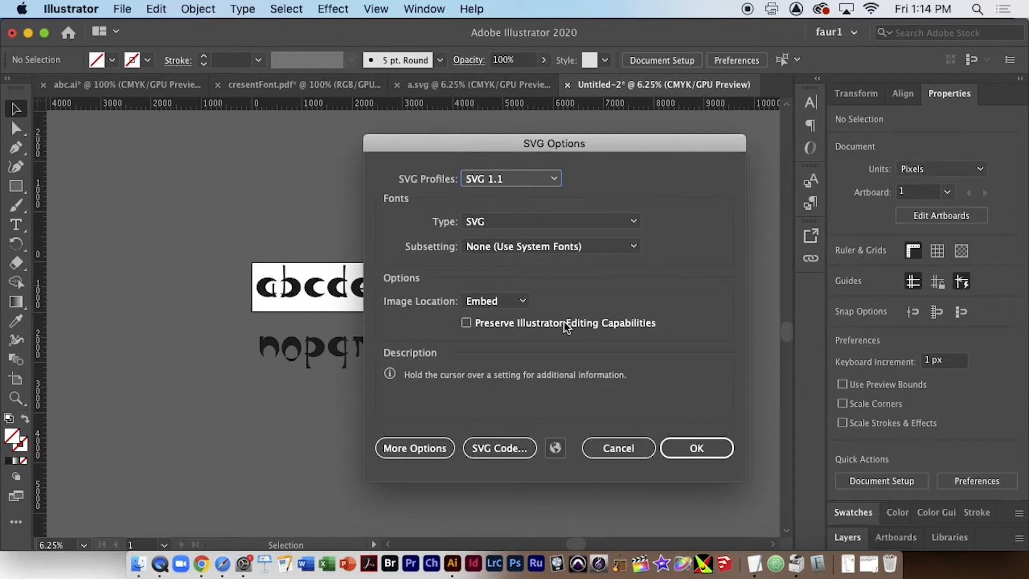
pyautogui.click(697, 449)
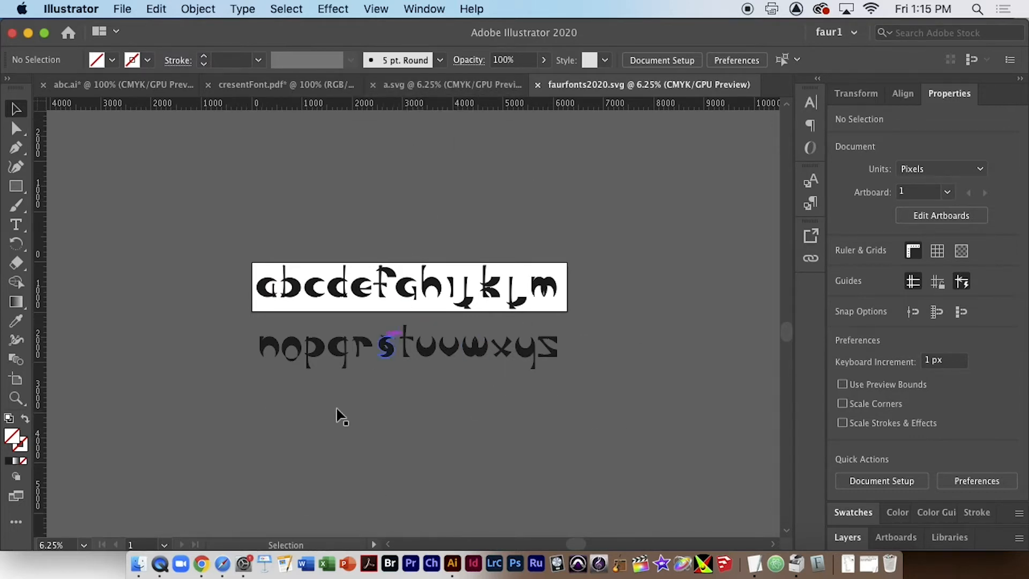
# Switch to Safari and open Glyphr Studio Online from the glyphrstudio.com home page
pyautogui.click(222, 563)
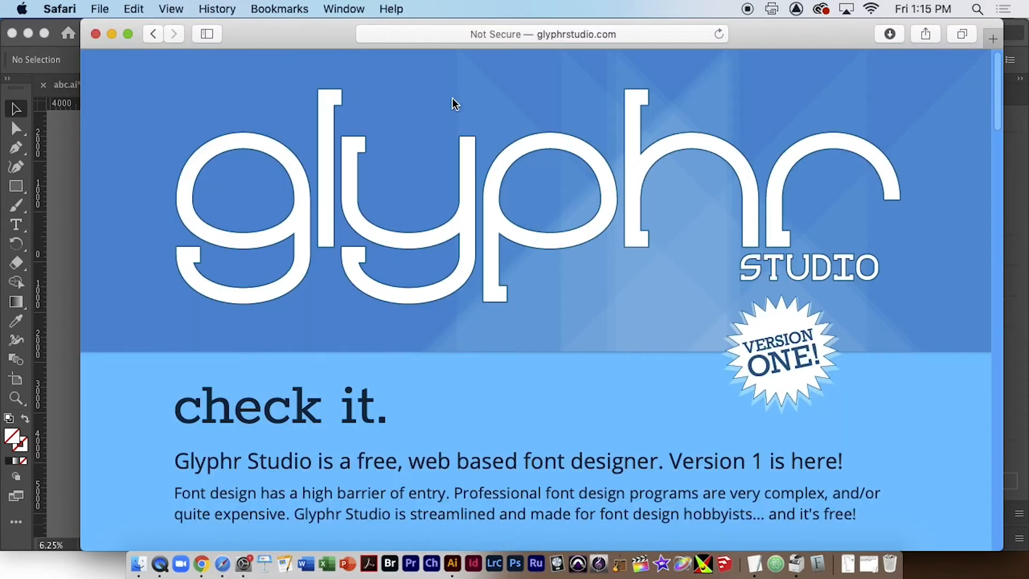
pyautogui.click(494, 40)
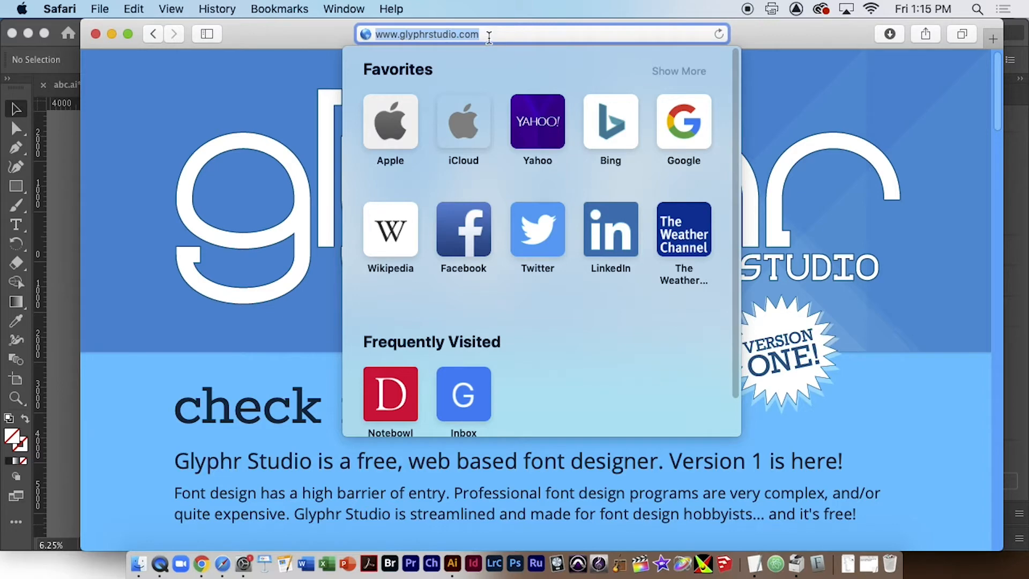
pyautogui.click(828, 309)
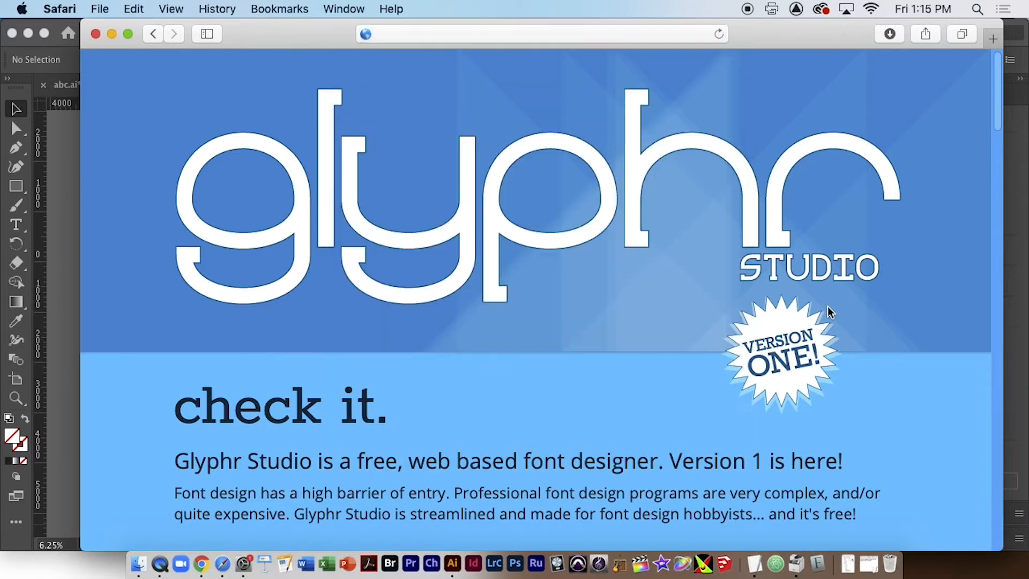
pyautogui.scroll(-10, 496, 345)
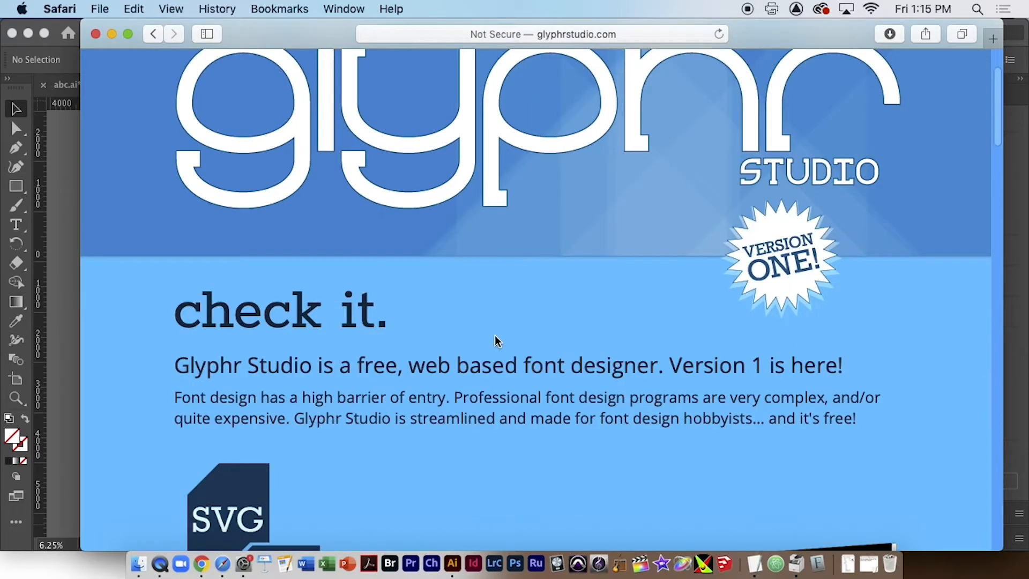
pyautogui.scroll(-10, 500, 343)
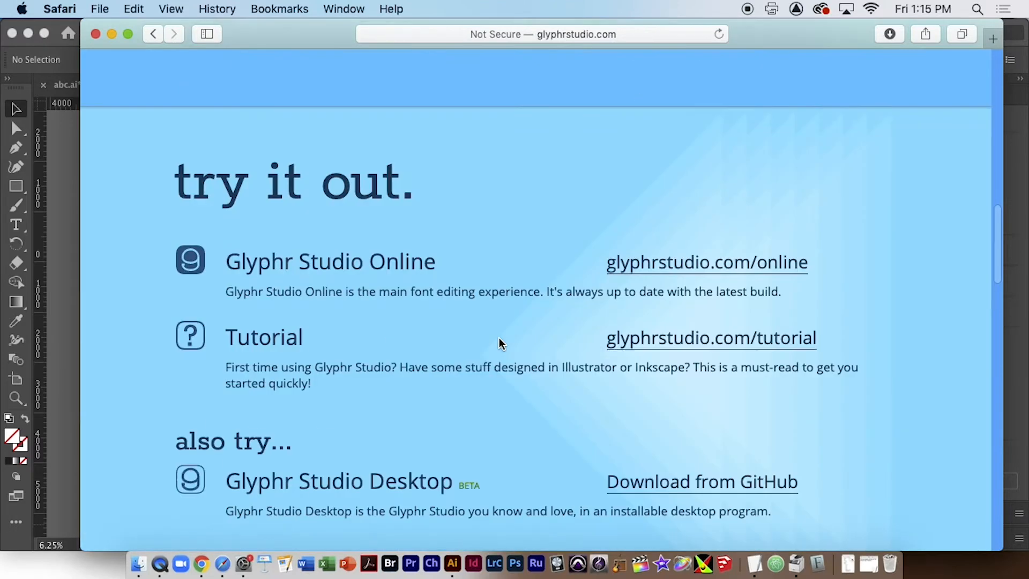
pyautogui.click(735, 273)
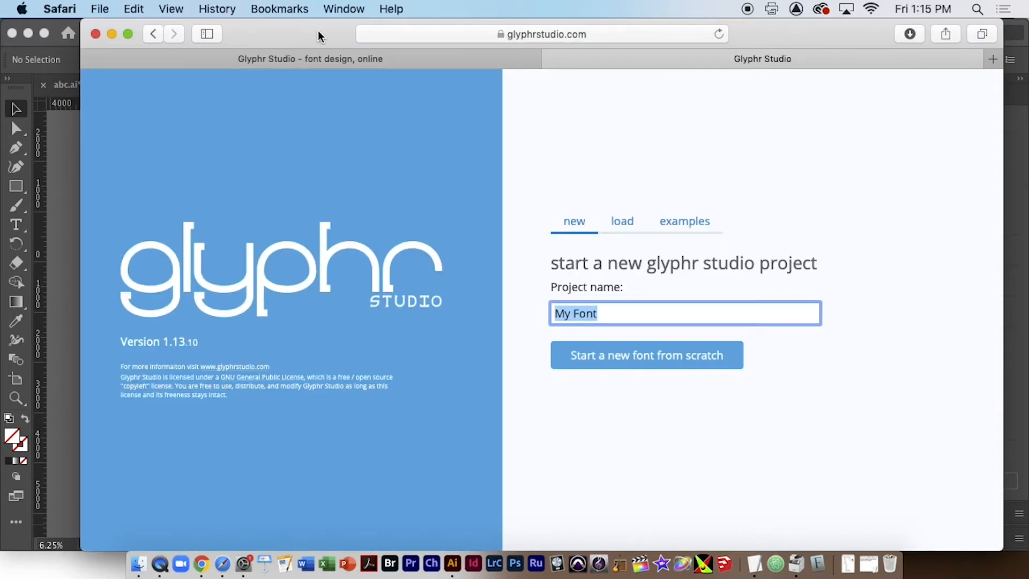
# Create a new font from scratch with the project name faurfont2020
pyautogui.click(601, 314)
pyautogui.write('faurfa')
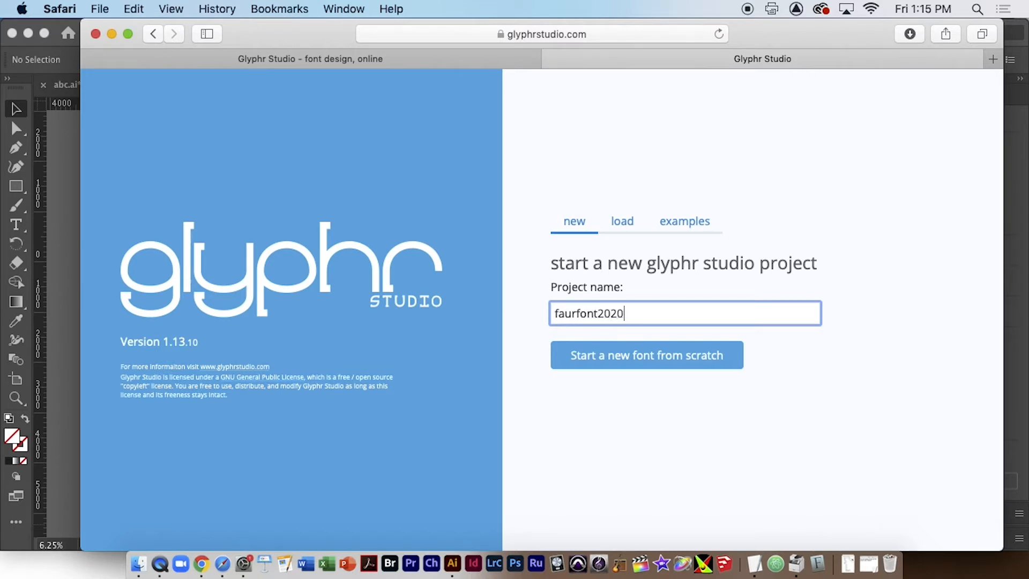
pyautogui.click(611, 363)
pyautogui.moveTo(289, 34); pyautogui.dragTo(232, 34)
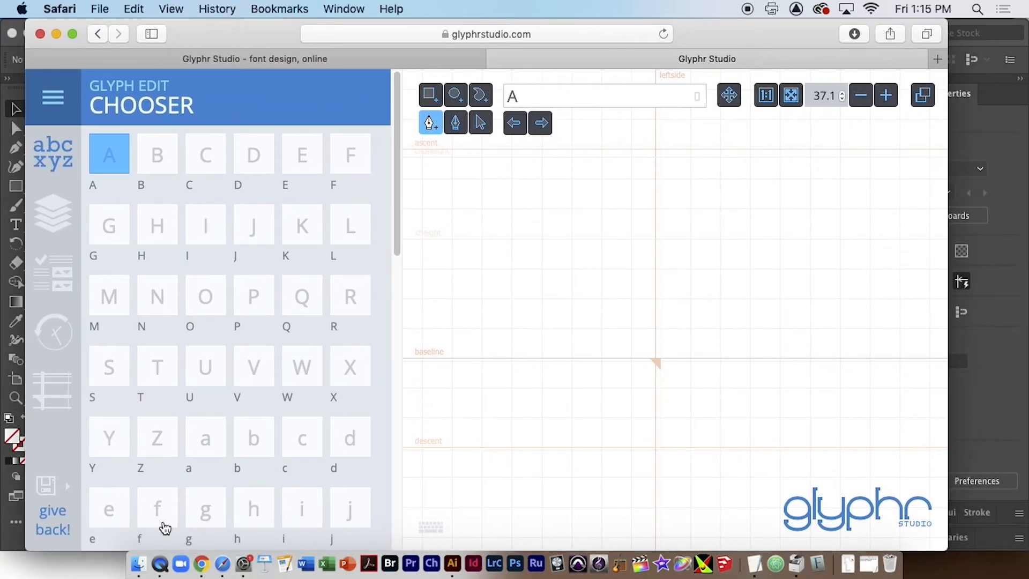
pyautogui.click(160, 564)
pyautogui.click(232, 39)
# Look through the glyph chooser for the uppercase, lowercase and number slots the font offers
pyautogui.scroll(-5, 271, 315)
pyautogui.scroll(-6, 272, 317)
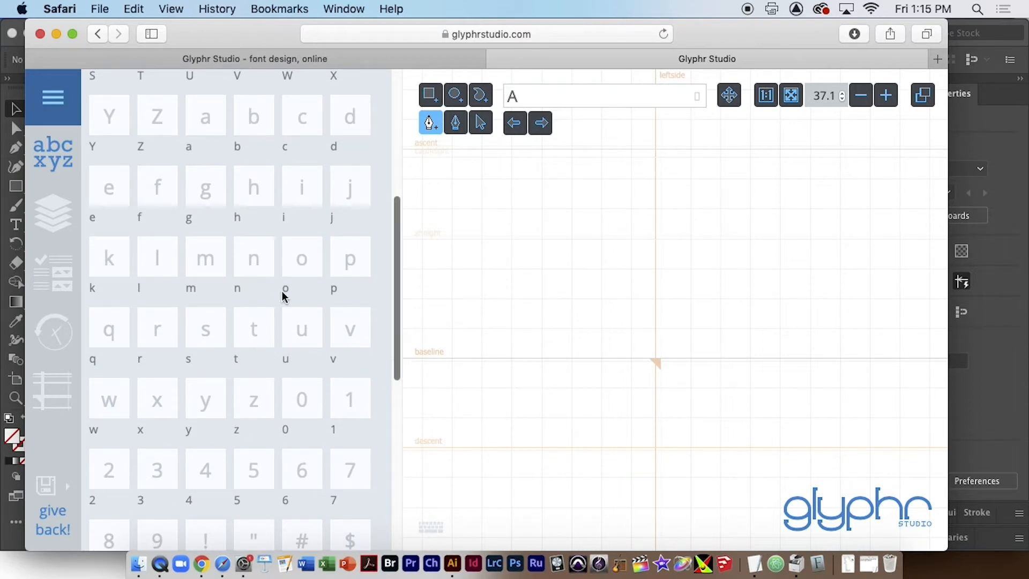
pyautogui.scroll(4, 237, 258)
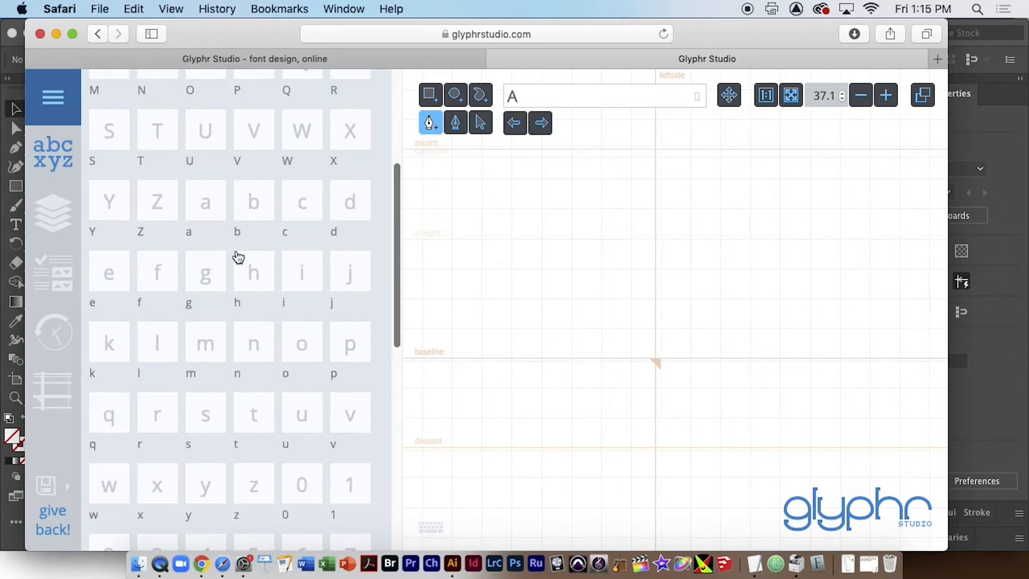
pyautogui.scroll(3, 204, 223)
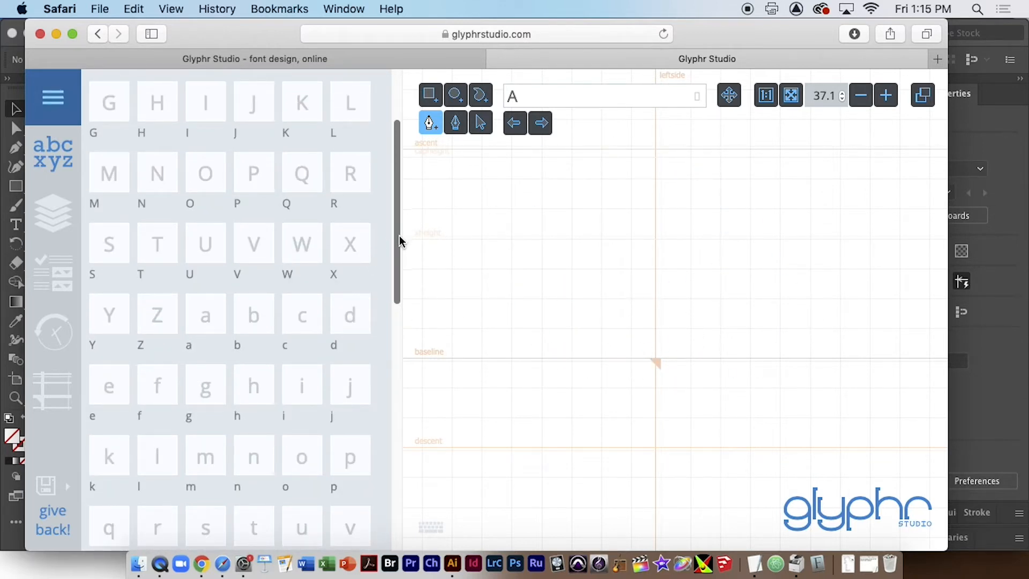
pyautogui.moveTo(400, 236); pyautogui.dragTo(401, 188)
pyautogui.scroll(-1, 335, 437)
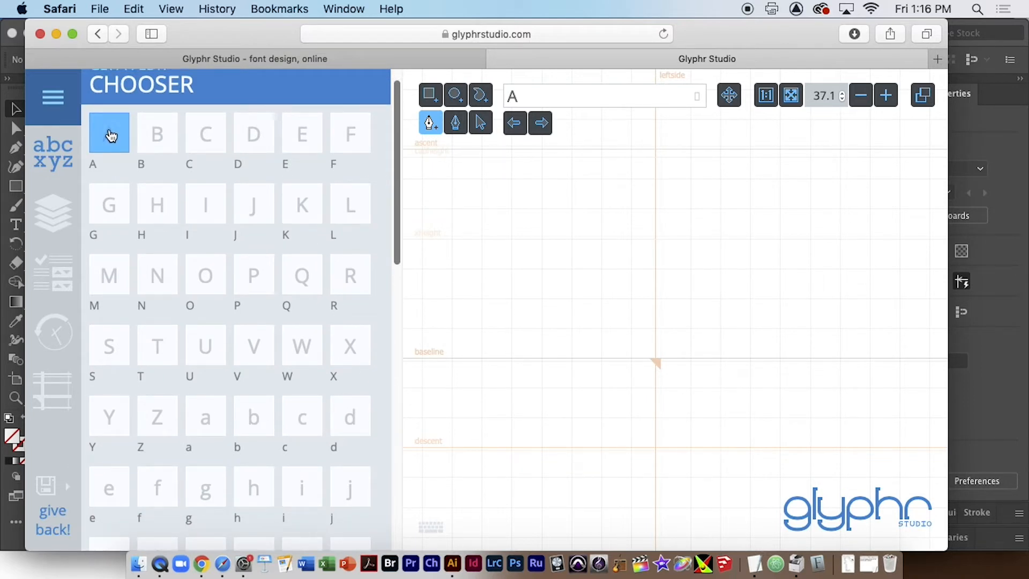
pyautogui.moveTo(397, 220)
pyautogui.mouseDown()
pyautogui.moveTo(398, 399)
pyautogui.moveTo(384, 490)
pyautogui.moveTo(391, 211)
pyautogui.mouseUp()
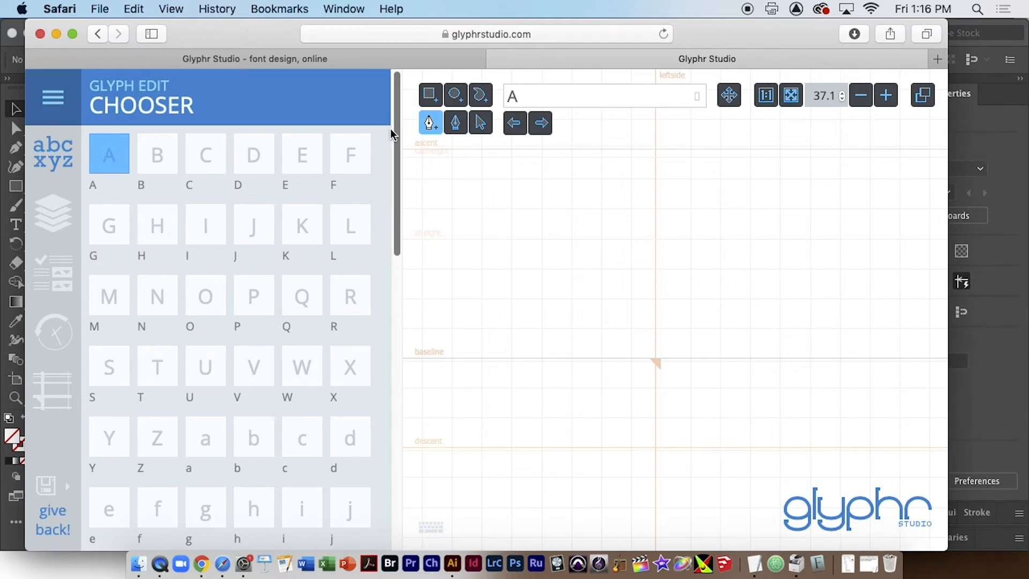
# Select the @ glyph for editing and return to the glyph chooser
pyautogui.click(485, 126)
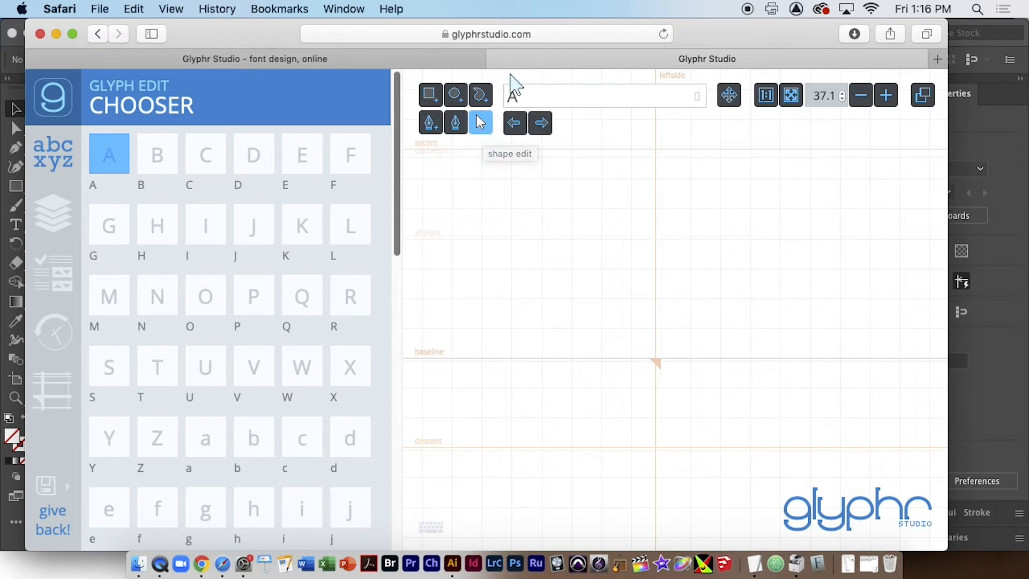
pyautogui.moveTo(276, 35); pyautogui.dragTo(264, 37)
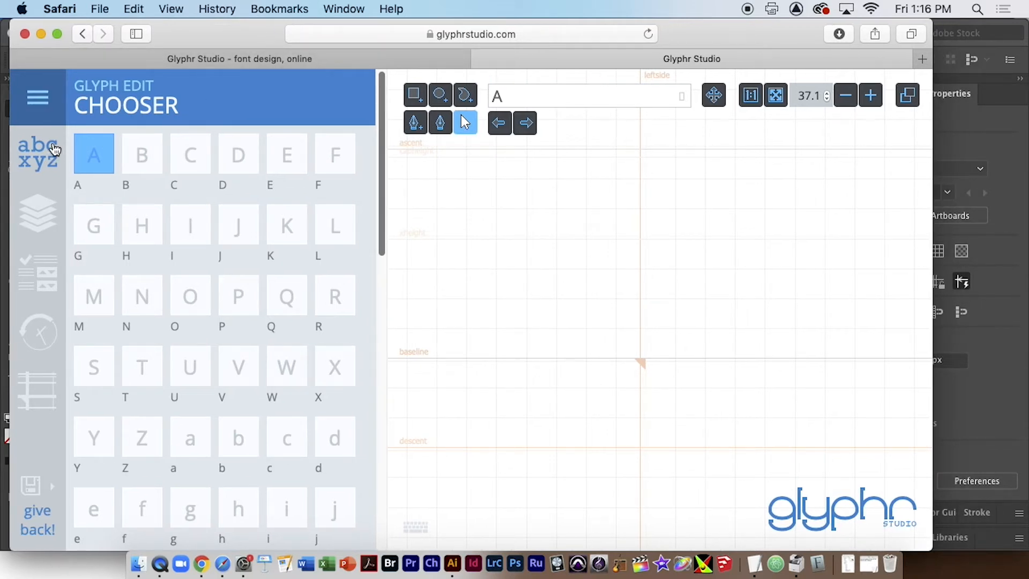
pyautogui.scroll(-12, 314, 376)
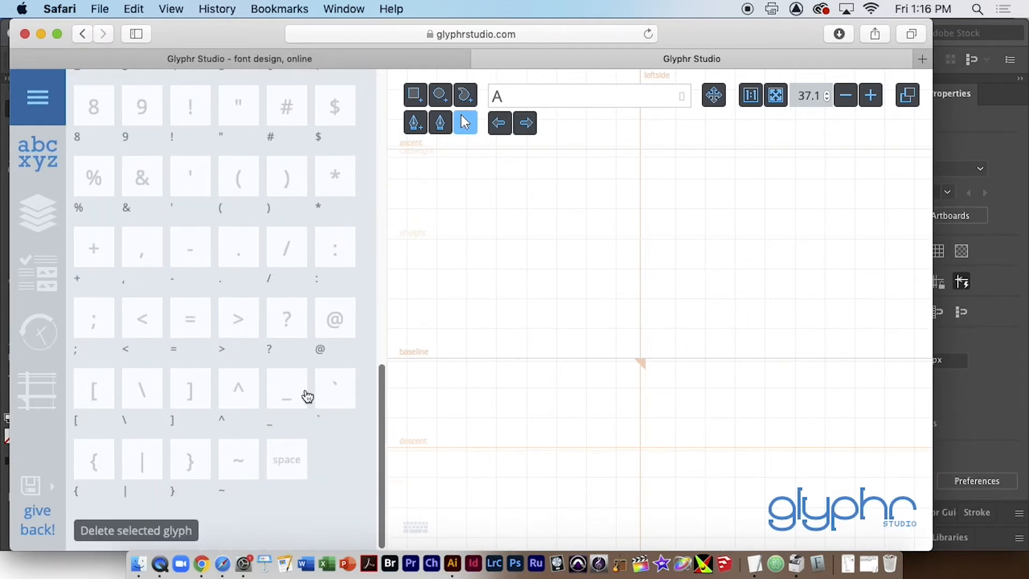
pyautogui.click(341, 323)
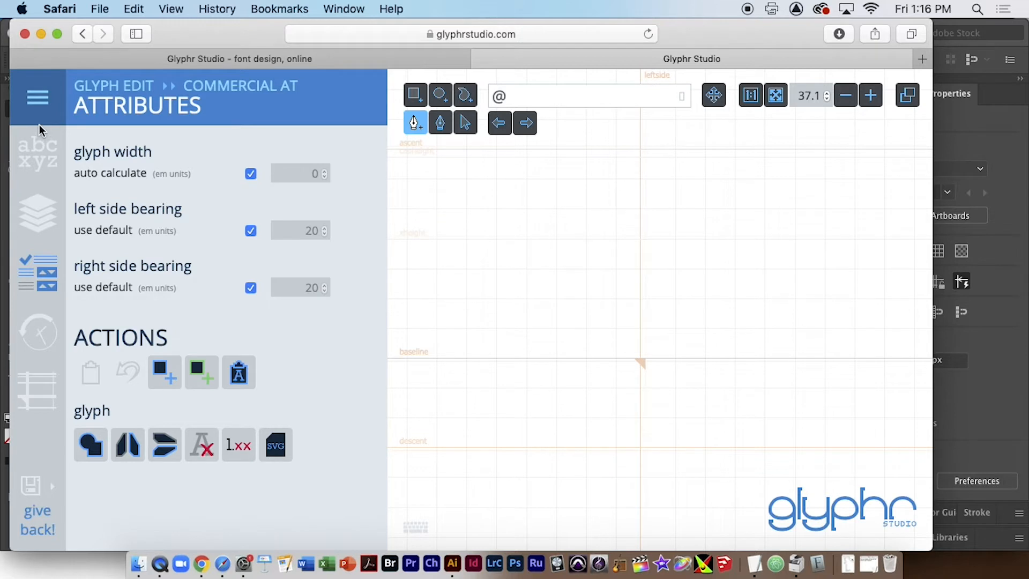
pyautogui.click(47, 153)
pyautogui.scroll(-10, 281, 425)
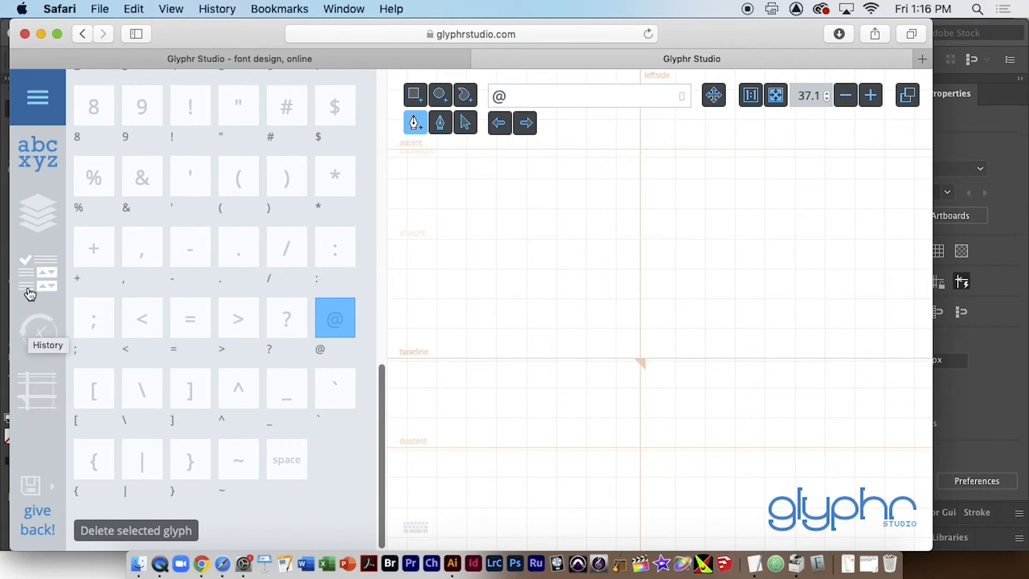
# Open the SVG import page, load faurfonts2020.svg from the Desktop into it, and close the Finder window
pyautogui.click(46, 102)
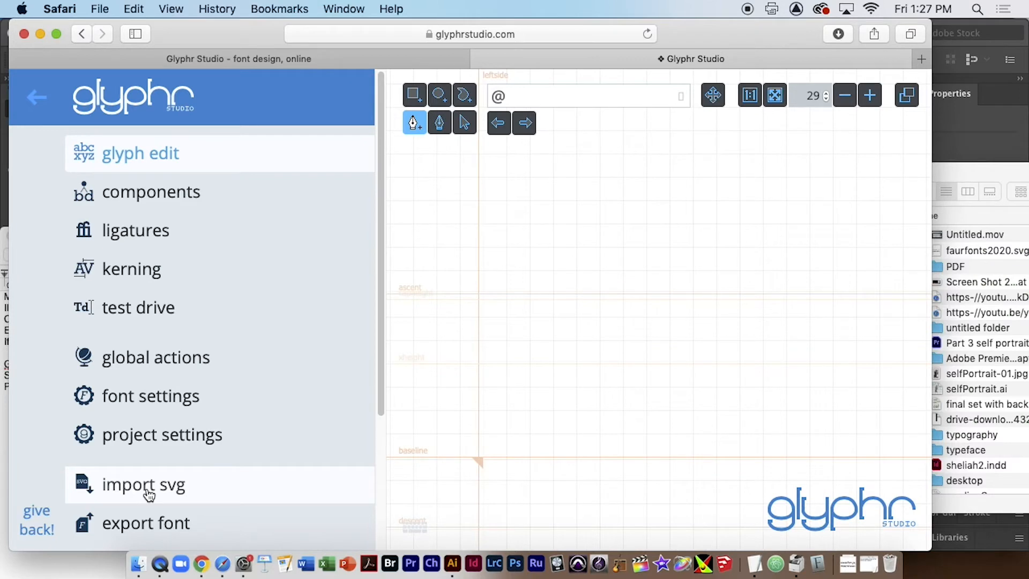
pyautogui.click(149, 494)
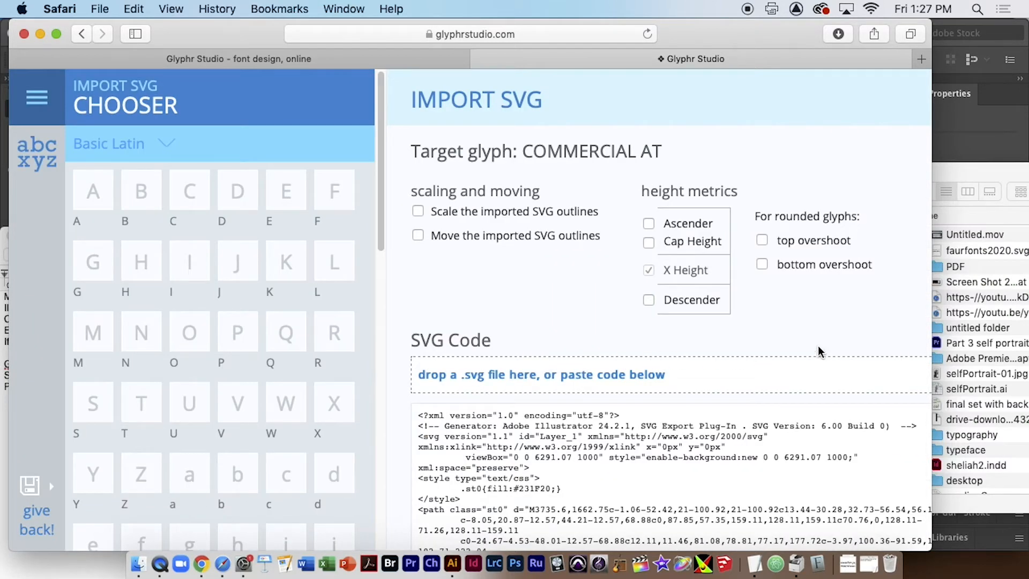
pyautogui.moveTo(987, 170); pyautogui.dragTo(876, 211)
pyautogui.moveTo(864, 297); pyautogui.dragTo(555, 378)
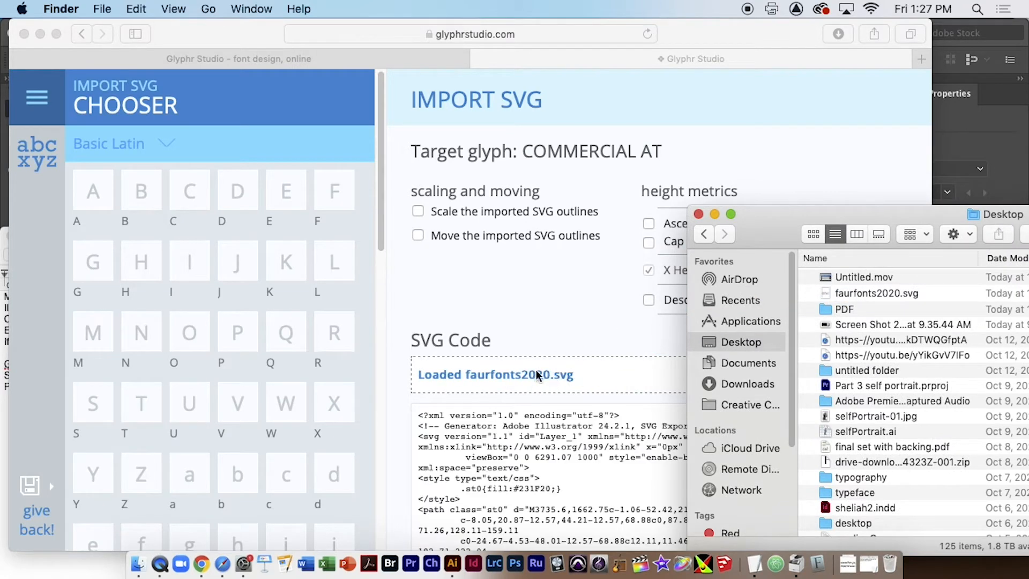
pyautogui.click(698, 214)
pyautogui.click(421, 211)
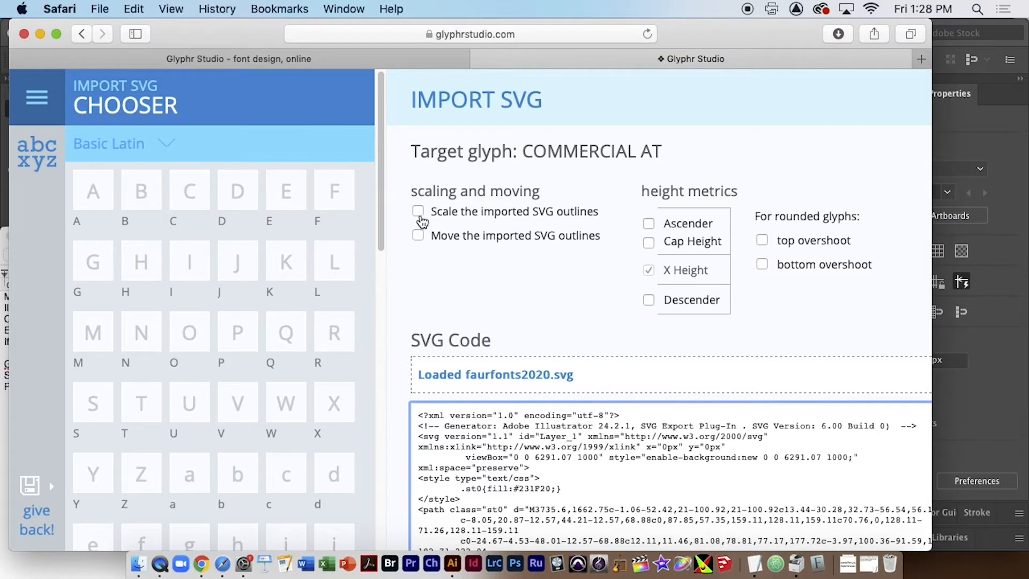
pyautogui.click(418, 236)
pyautogui.click(417, 212)
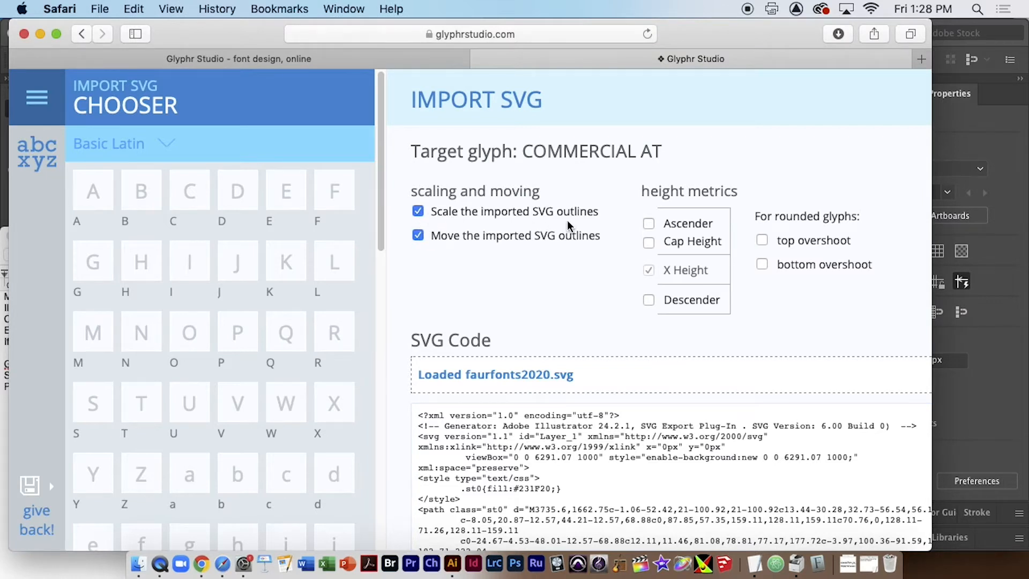
pyautogui.click(420, 239)
pyautogui.scroll(-10, 638, 449)
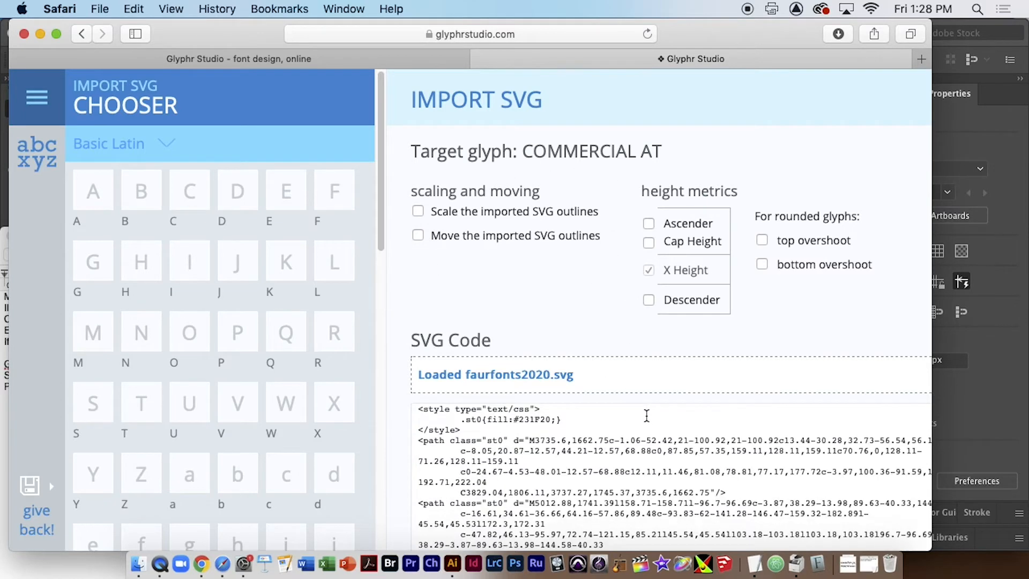
# Import the loaded SVG code into the @ glyph and open that glyph for editing
pyautogui.scroll(-5, 638, 449)
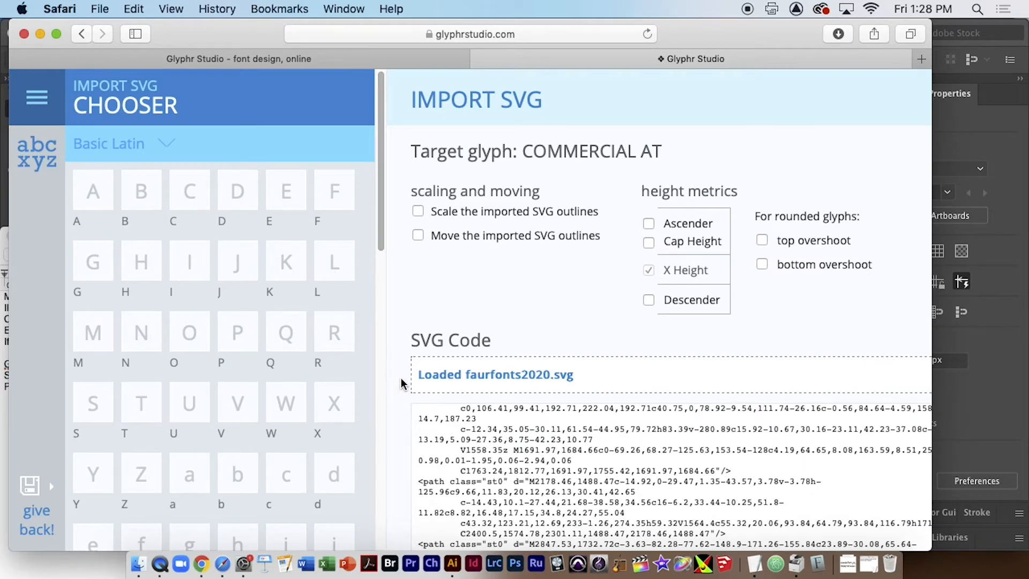
pyautogui.scroll(-5, 397, 386)
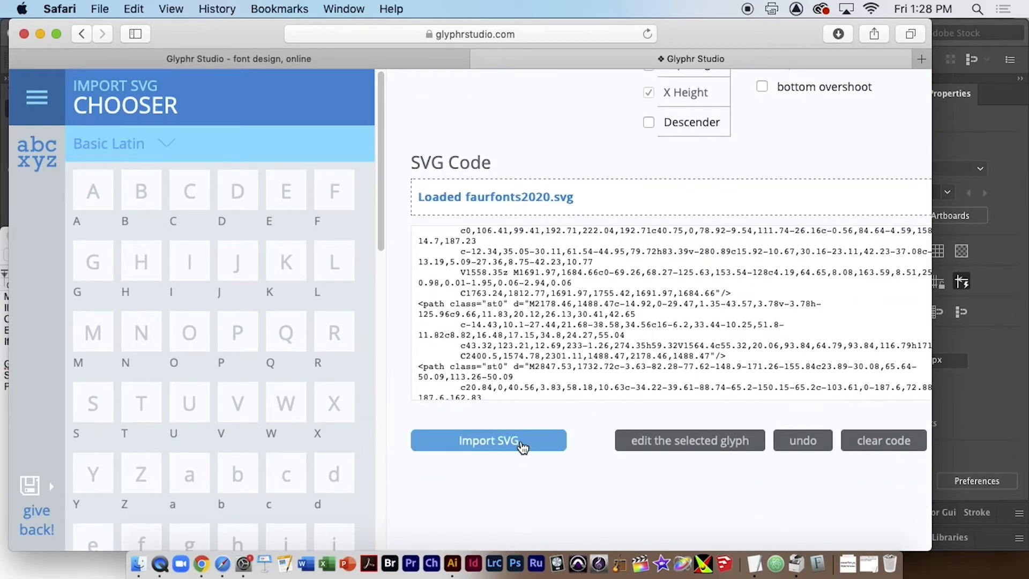
pyautogui.click(523, 448)
pyautogui.click(46, 107)
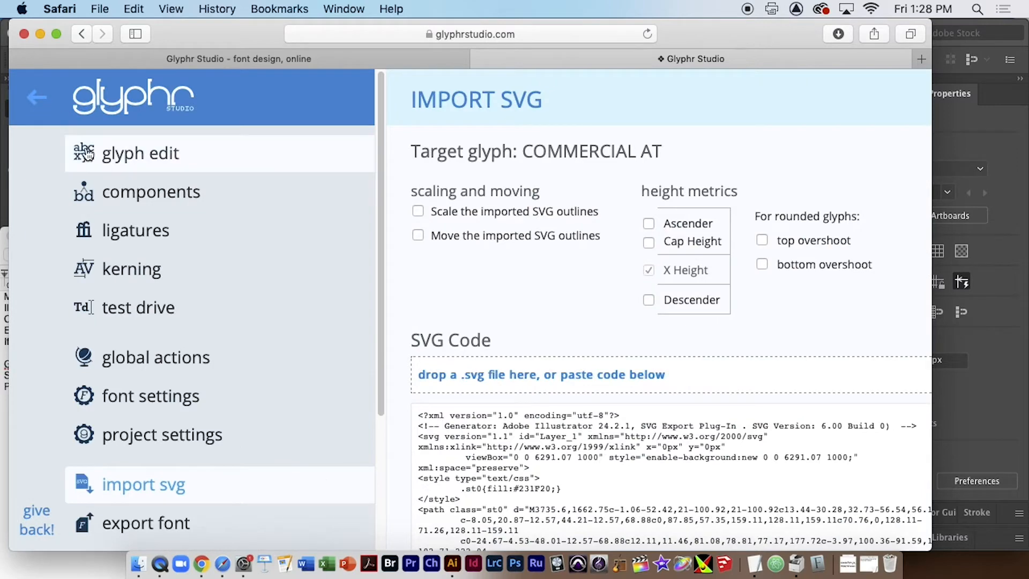
pyautogui.click(171, 164)
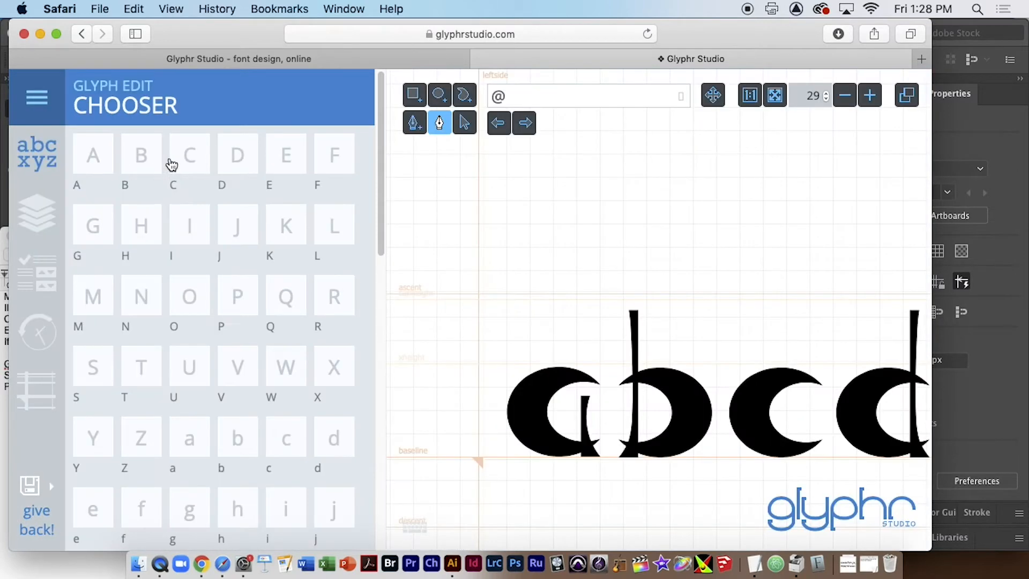
pyautogui.scroll(-10, 306, 326)
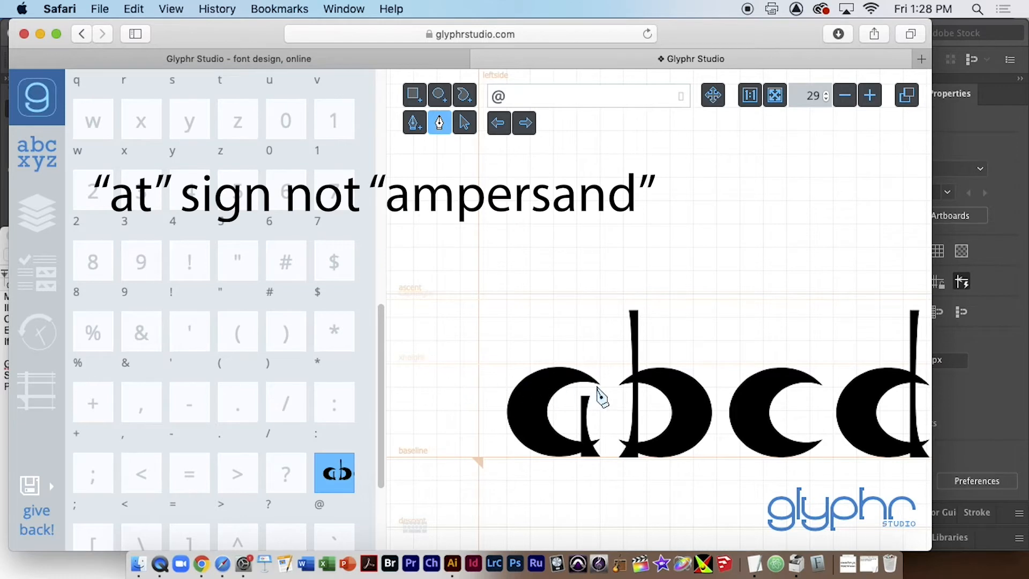
# Set the system guide transparency to 0% and lower the grid transparency slightly so the guides and grid stand out more
pyautogui.click(465, 123)
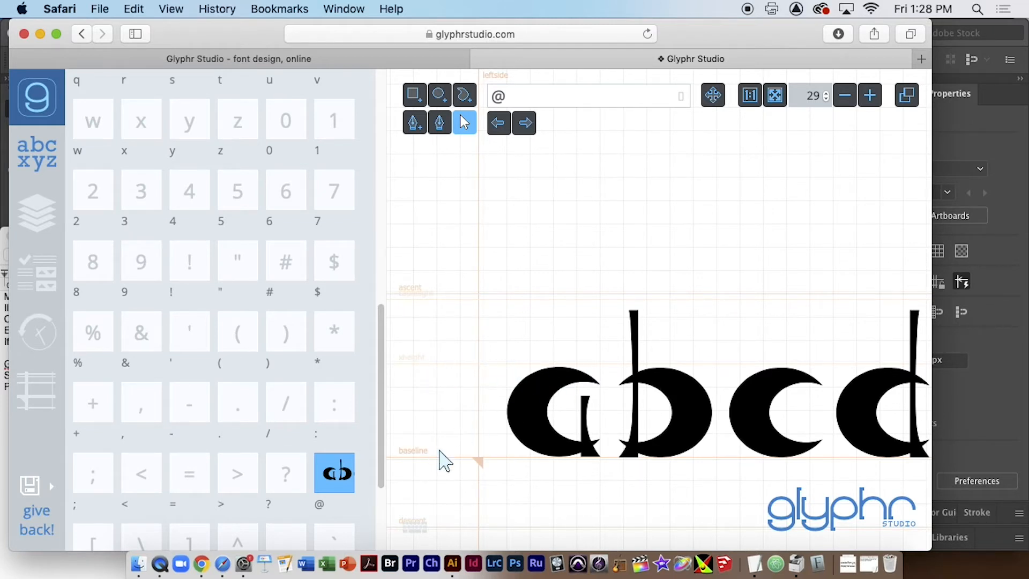
pyautogui.click(48, 386)
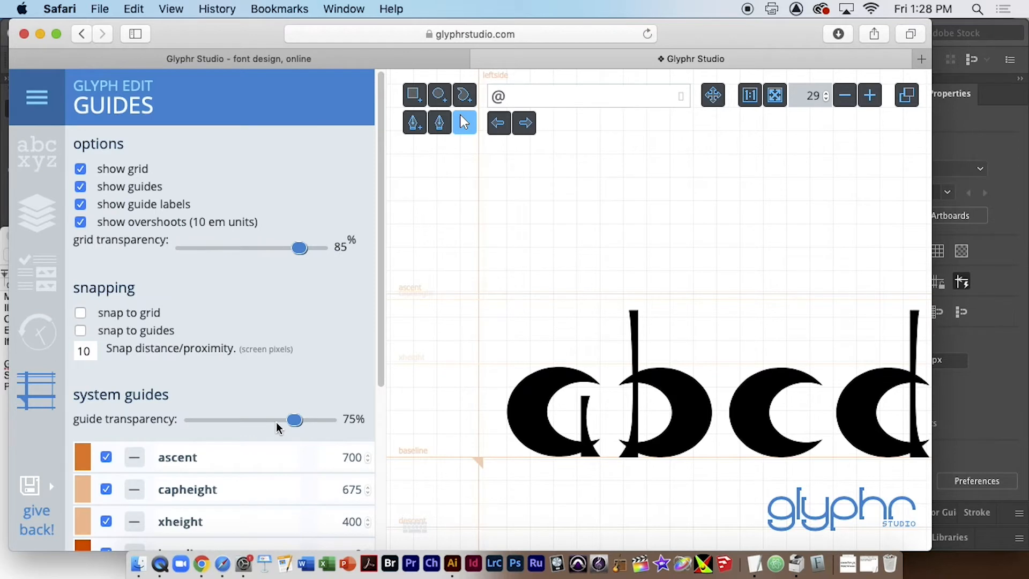
pyautogui.moveTo(297, 420); pyautogui.dragTo(192, 420)
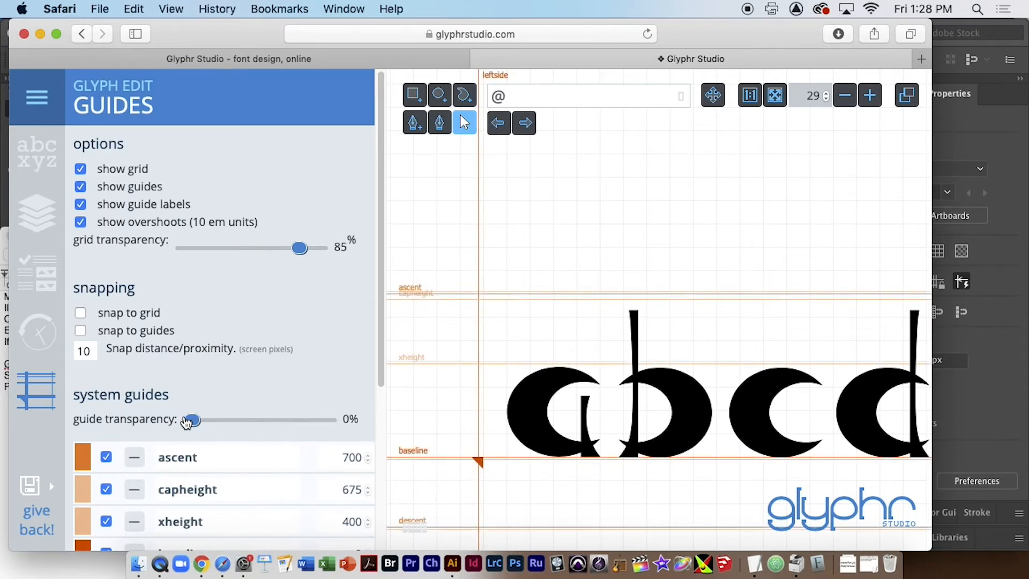
pyautogui.moveTo(193, 420)
pyautogui.mouseDown()
pyautogui.moveTo(206, 420)
pyautogui.moveTo(181, 420)
pyautogui.mouseUp()
pyautogui.moveTo(303, 255)
pyautogui.mouseDown()
pyautogui.moveTo(271, 248)
pyautogui.moveTo(307, 250)
pyautogui.moveTo(296, 255)
pyautogui.mouseUp()
pyautogui.click(47, 160)
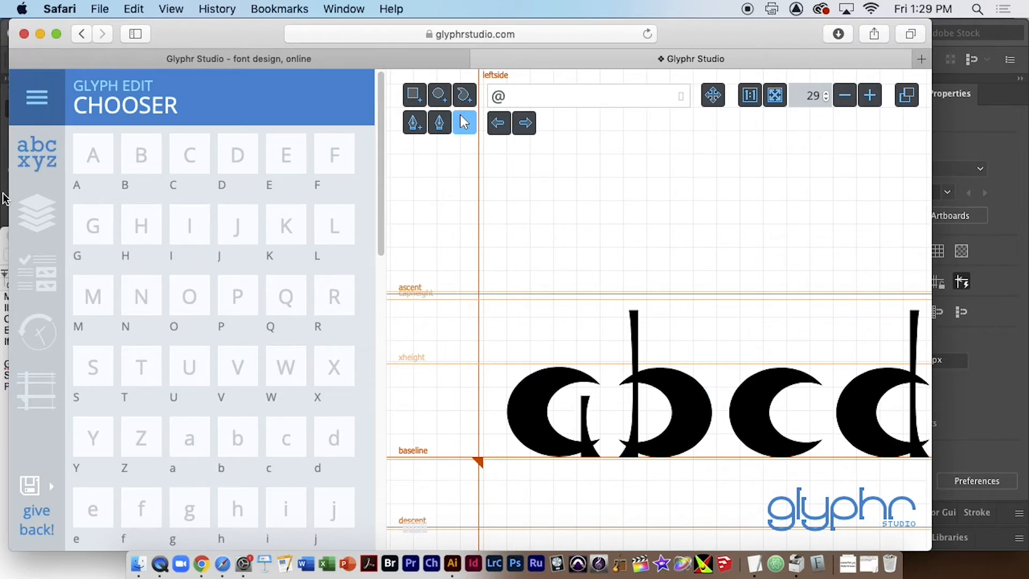
# Try shifting the letter b's outline slightly left to an x of about 533.5, and undo the move
pyautogui.click(688, 392)
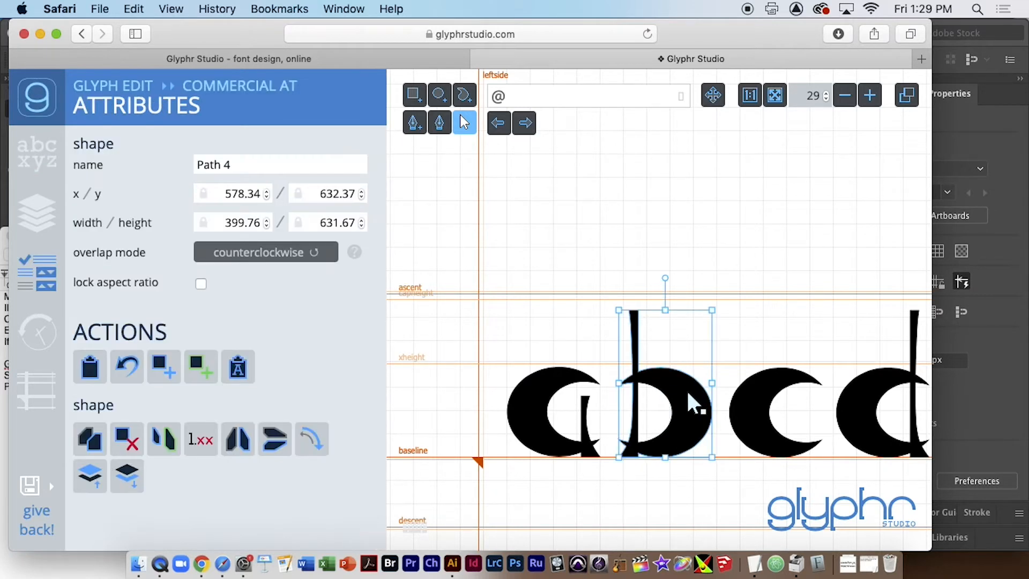
pyautogui.moveTo(690, 404); pyautogui.dragTo(669, 418)
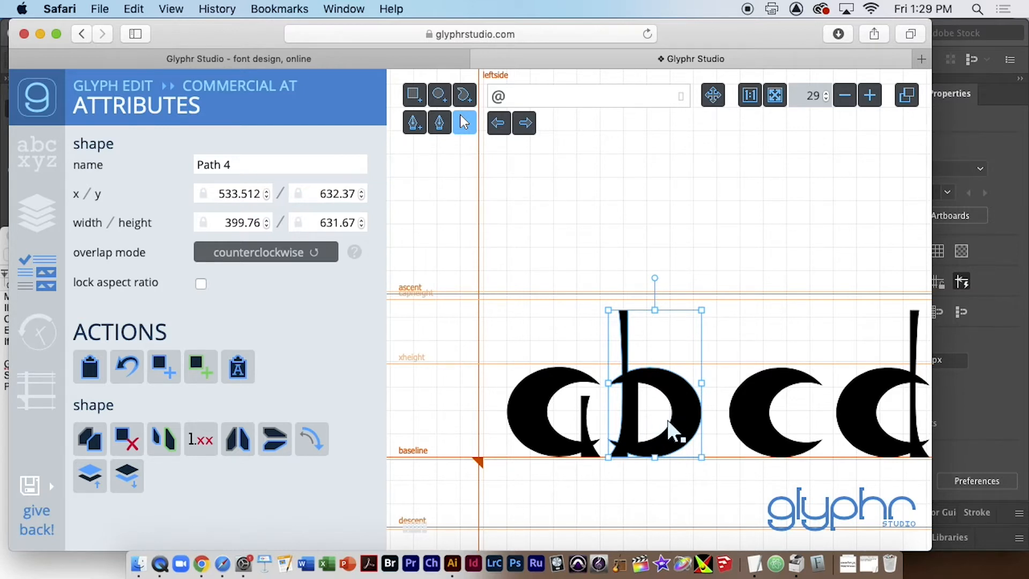
pyautogui.press('super+z')
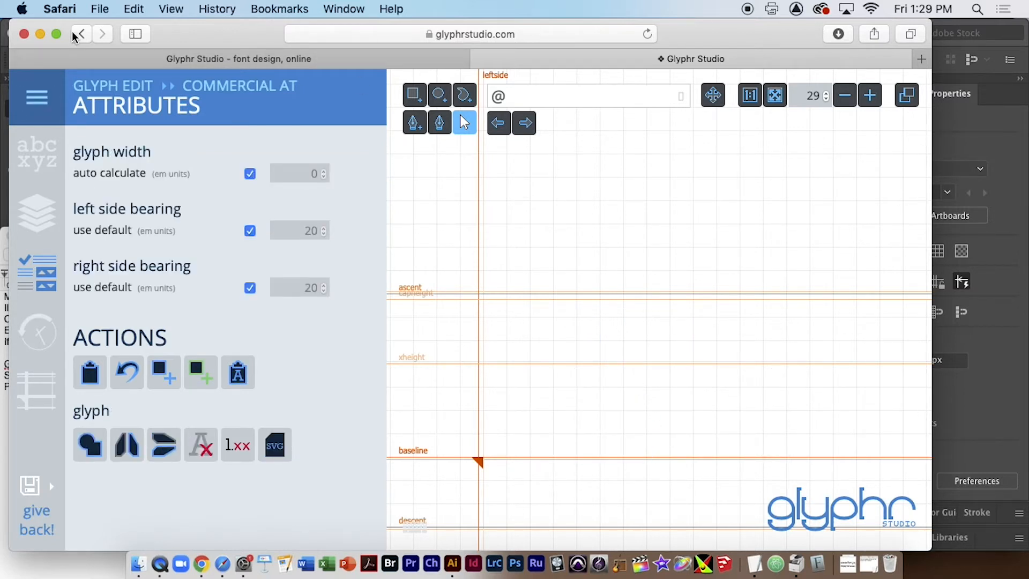
# Try to restore the letter outlines in the @ glyph with the browser's undo and redo commands
pyautogui.click(134, 9)
pyautogui.click(144, 27)
pyautogui.click(134, 9)
pyautogui.click(144, 43)
pyautogui.click(133, 8)
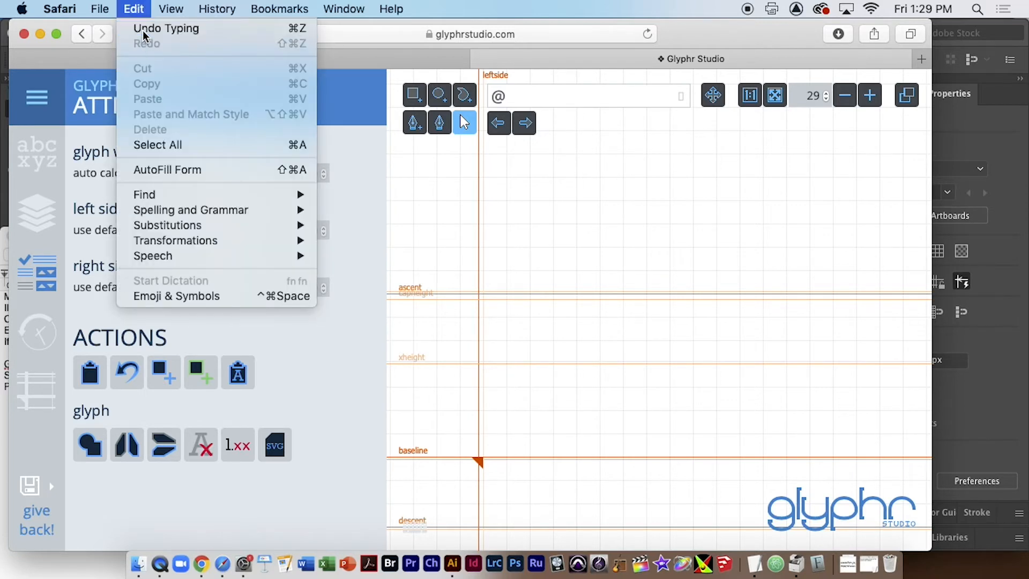
pyautogui.click(143, 31)
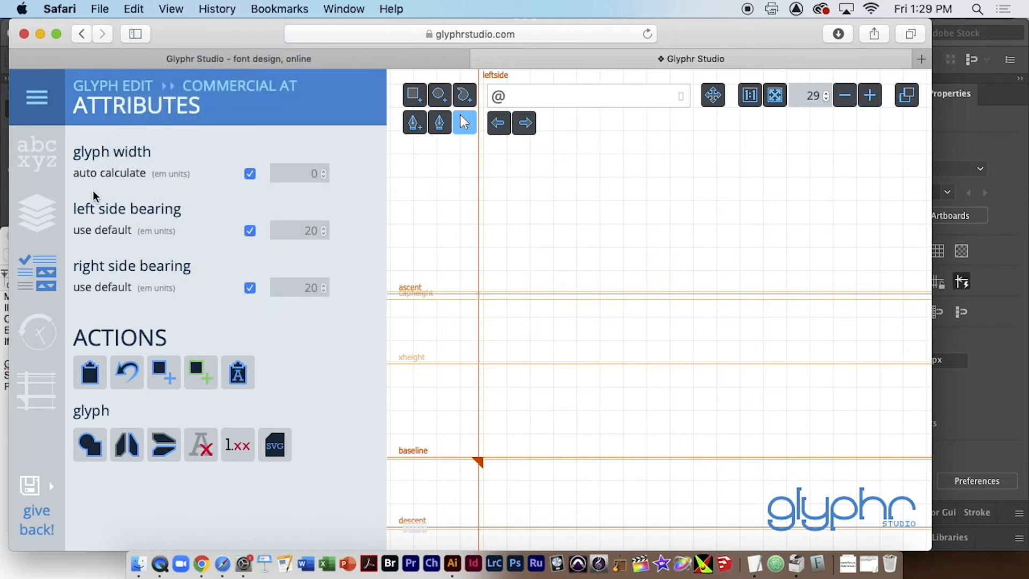
# Return to the SVG import page and import the existing SVG code into the @ glyph again
pyautogui.click(37, 154)
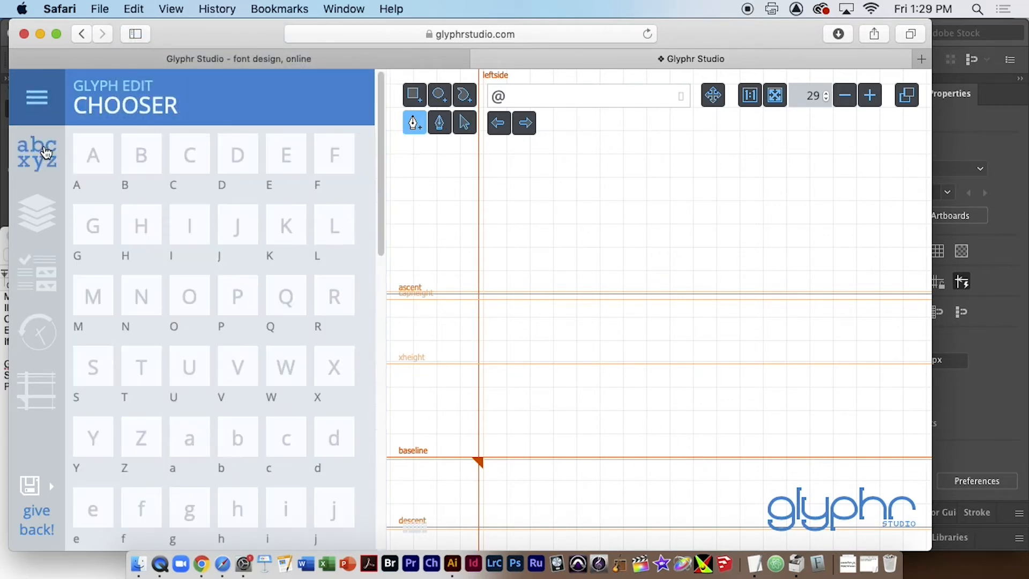
pyautogui.click(844, 96)
pyautogui.click(844, 95)
pyautogui.click(844, 95)
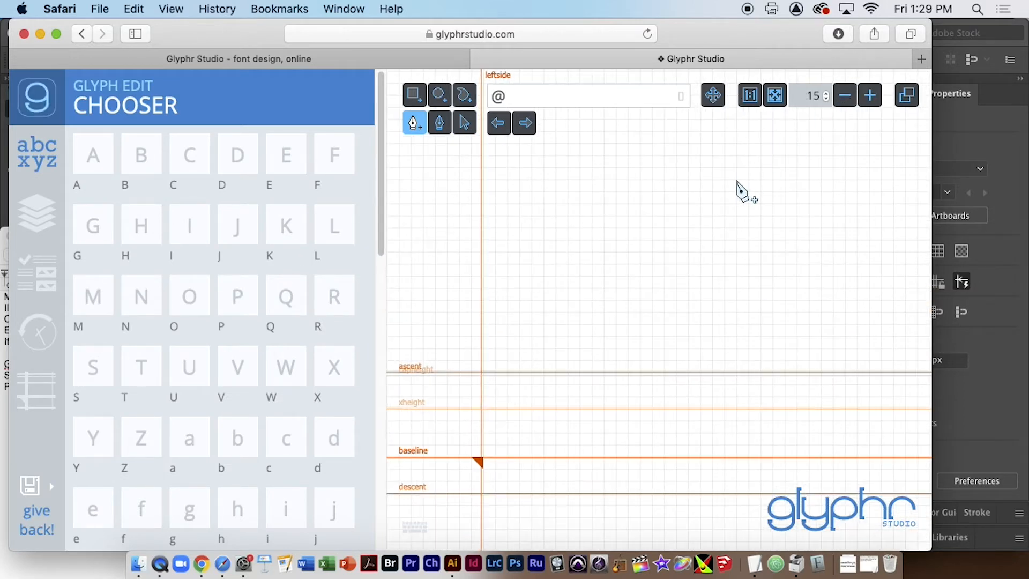
pyautogui.click(35, 113)
pyautogui.click(163, 485)
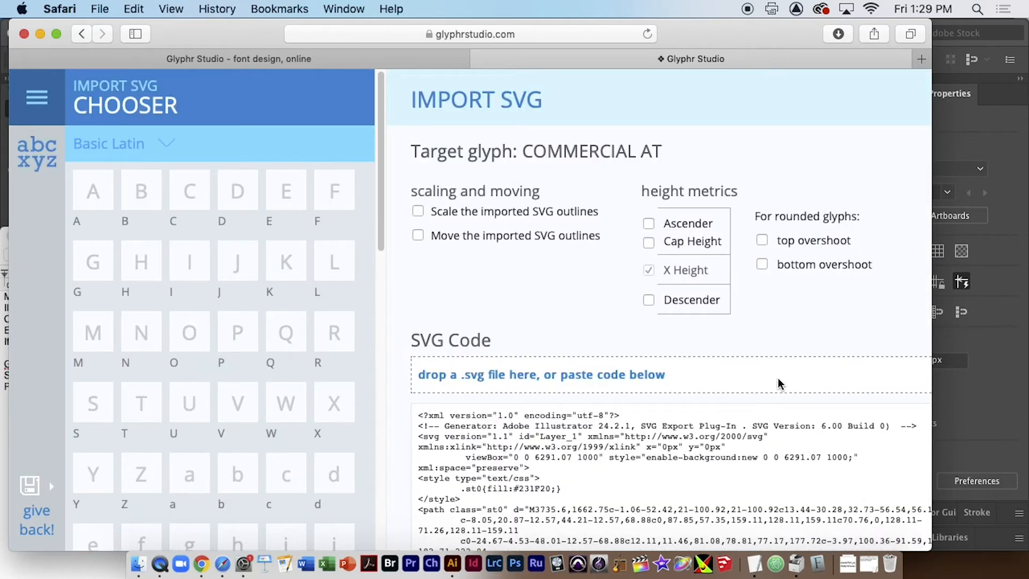
pyautogui.scroll(-10, 468, 357)
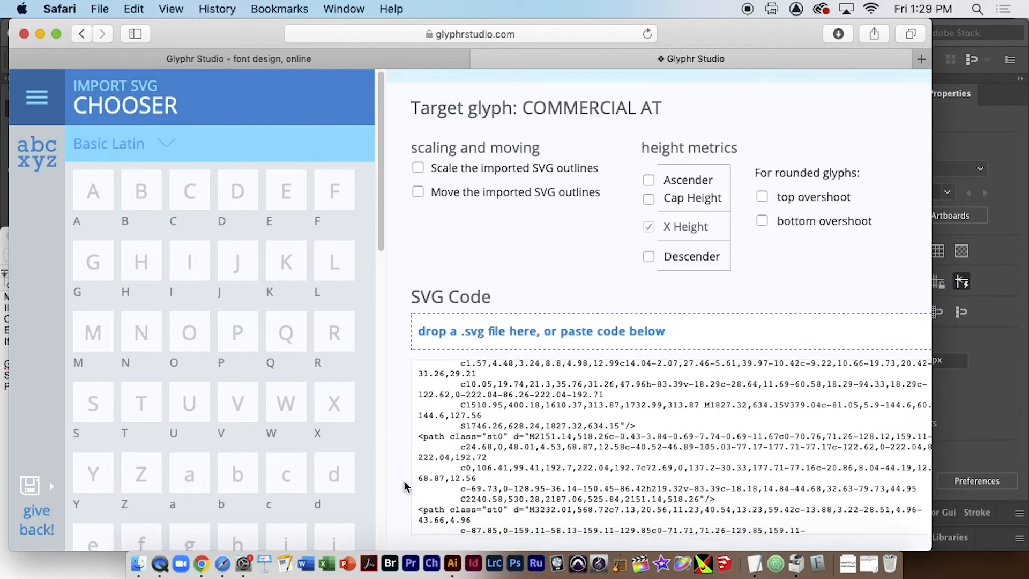
pyautogui.click(528, 447)
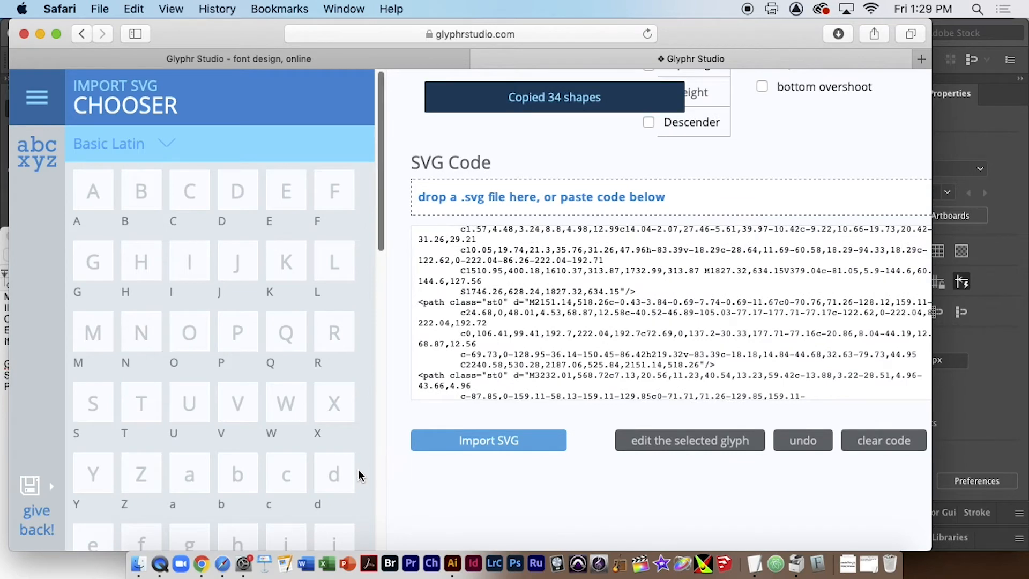
# Check the @ slot in the glyph chooser and open the @ glyph for editing
pyautogui.scroll(-10, 367, 481)
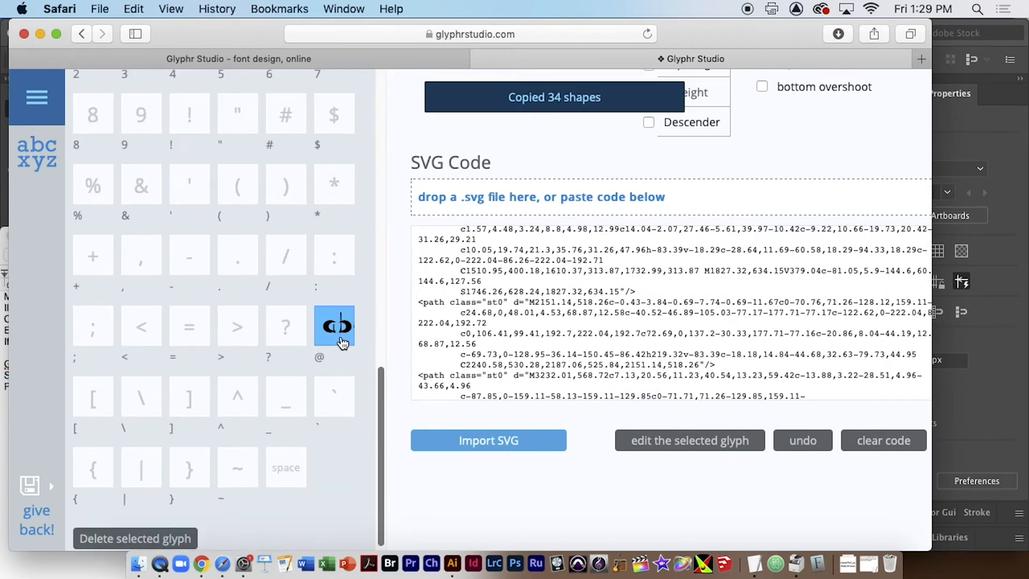
pyautogui.scroll(-15, 348, 353)
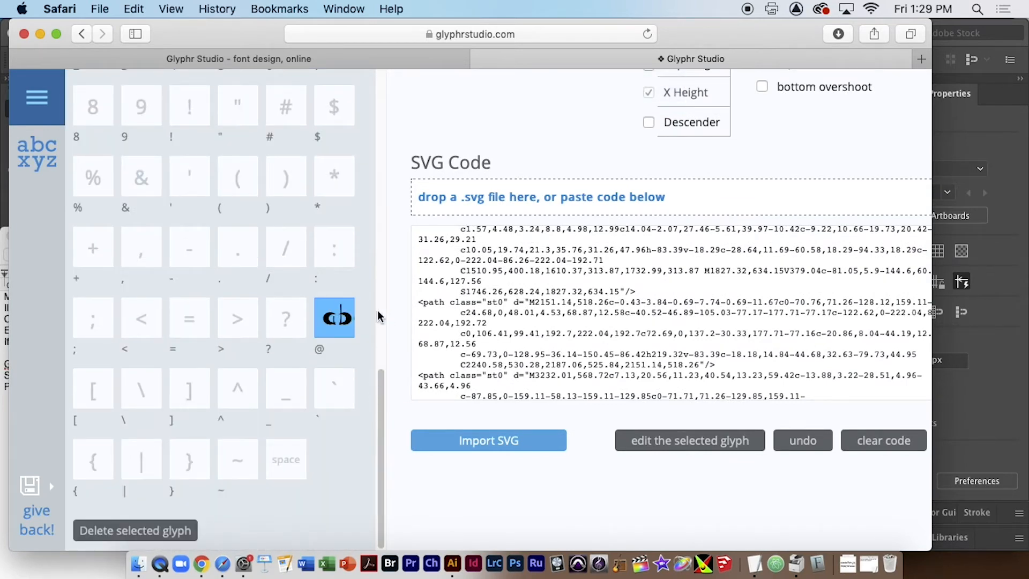
pyautogui.click(34, 155)
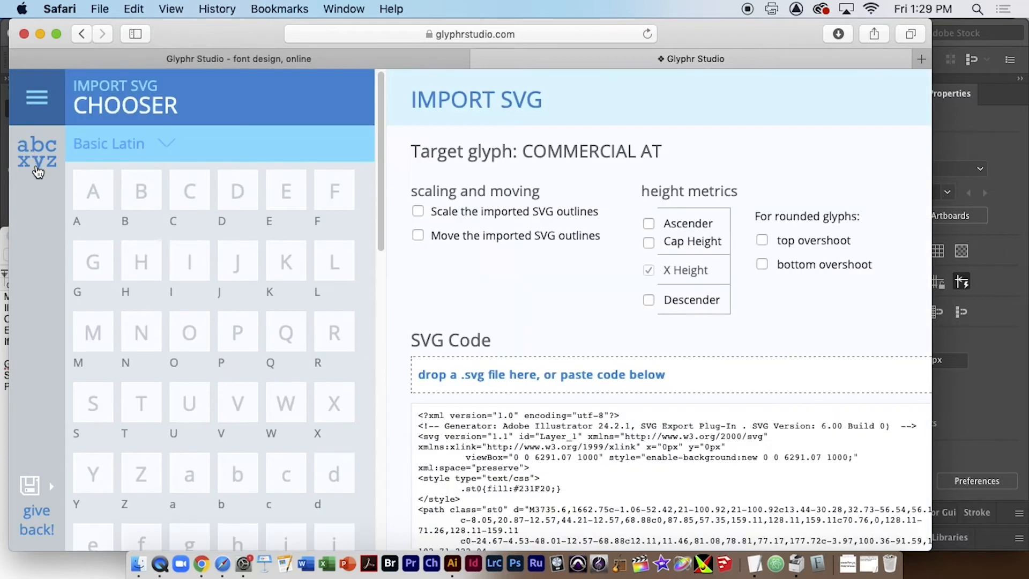
pyautogui.click(35, 107)
pyautogui.click(113, 153)
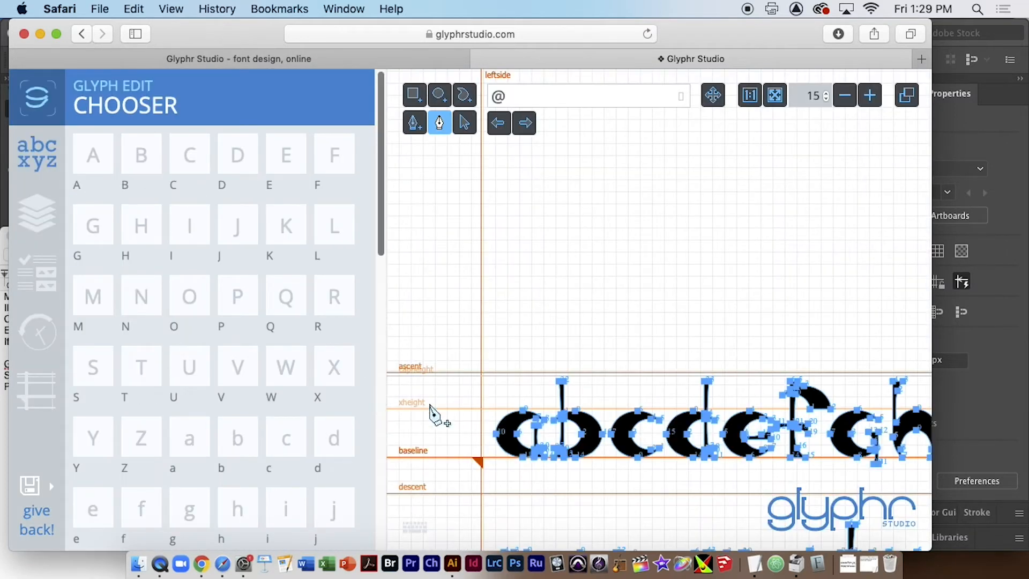
# Select both shapes of the letter b in the @ glyph and turn them into a component instance
pyautogui.click(466, 121)
pyautogui.click(583, 449)
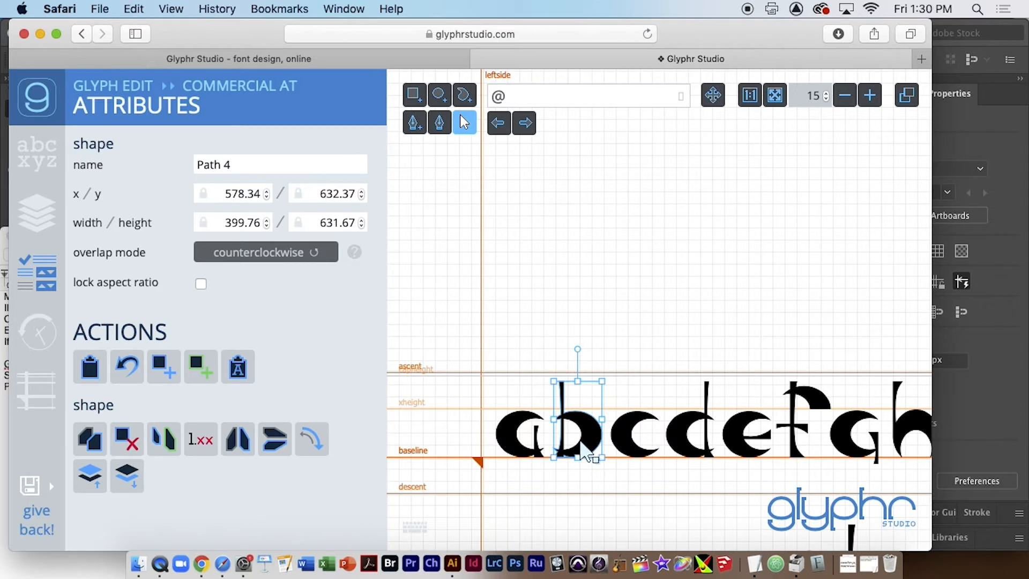
pyautogui.keyDown('shift'); pyautogui.click(578, 445); pyautogui.keyUp('shift')
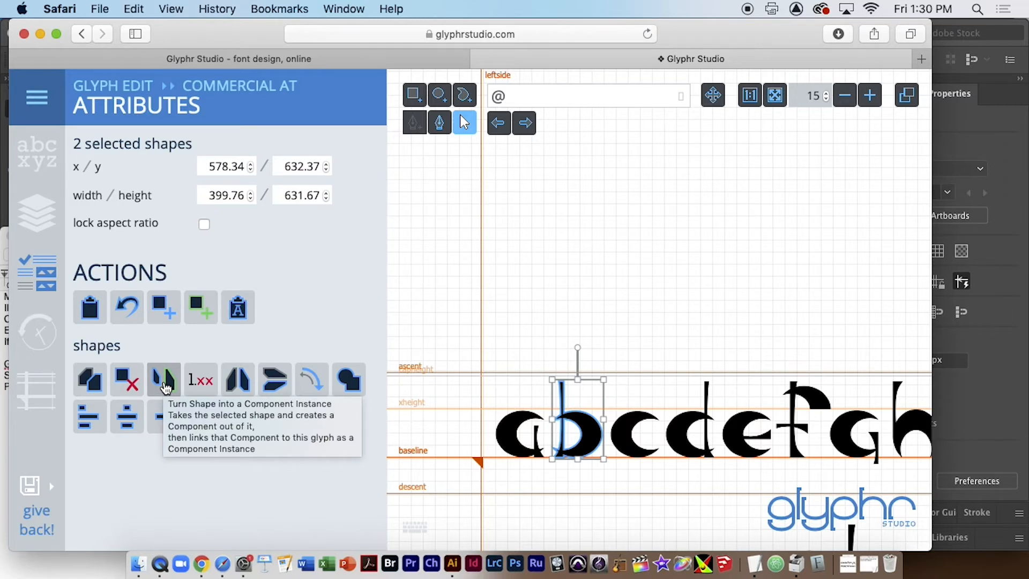
pyautogui.click(166, 384)
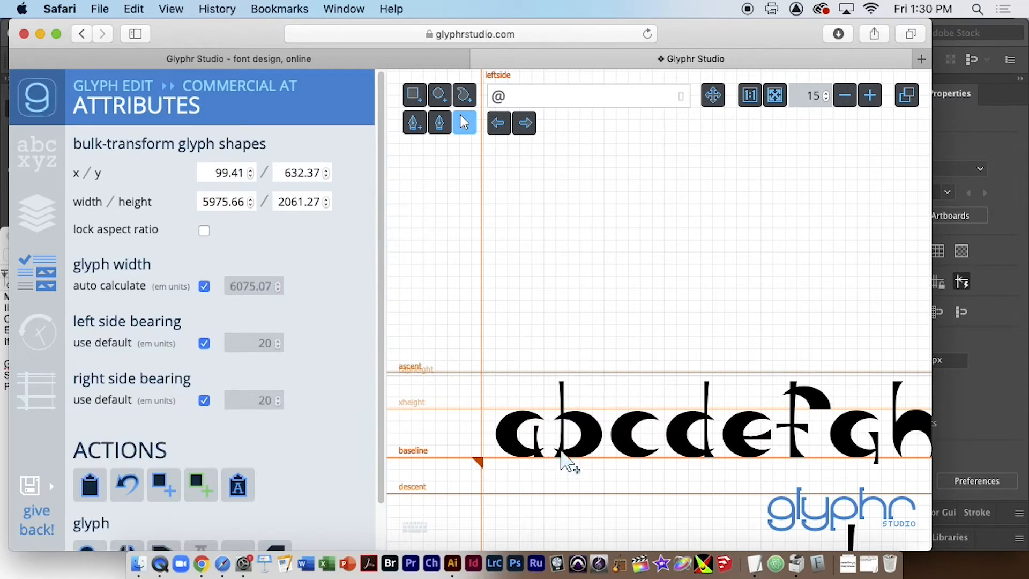
pyautogui.click(587, 454)
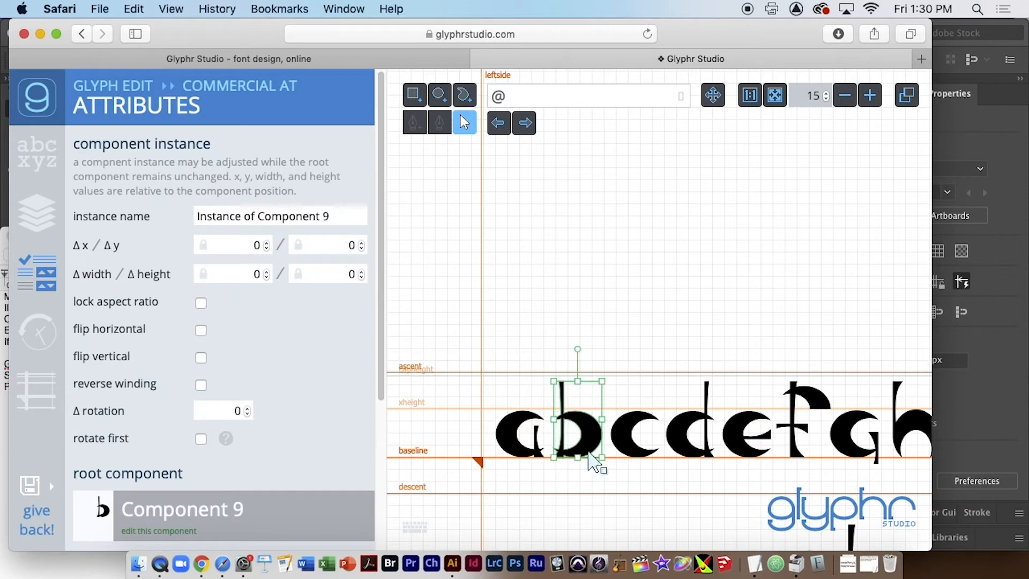
# Check the a and c outlines, and turn the two shapes of the letter d into a component instance
pyautogui.click(517, 446)
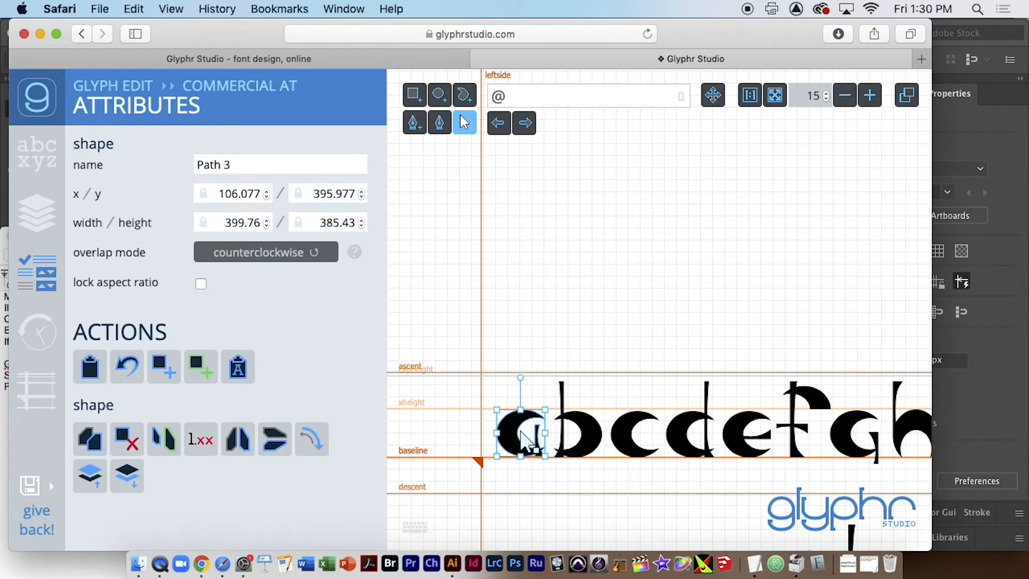
pyautogui.click(625, 446)
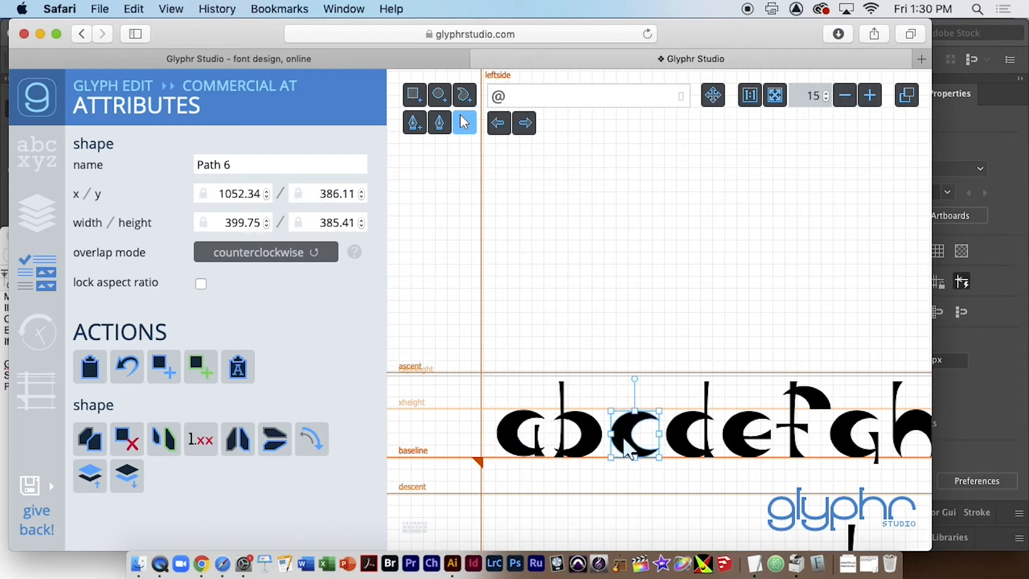
pyautogui.click(691, 445)
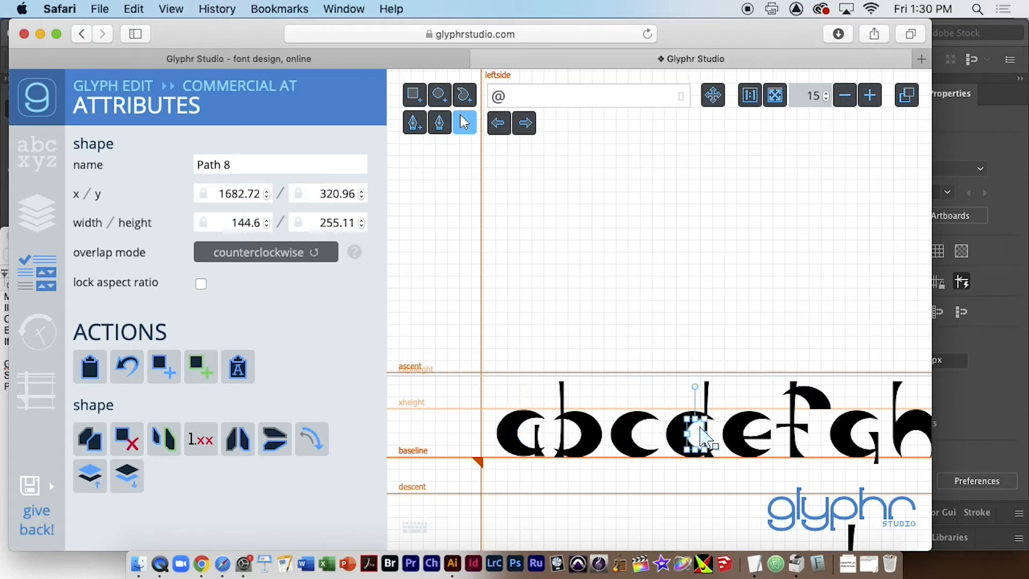
pyautogui.keyDown('shift'); pyautogui.click(677, 440); pyautogui.keyUp('shift')
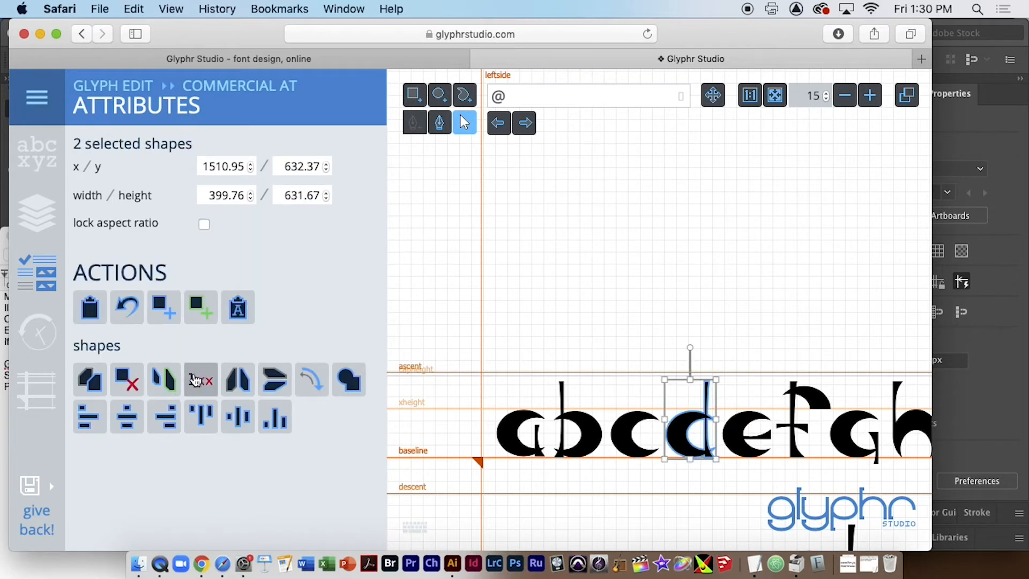
pyautogui.click(168, 382)
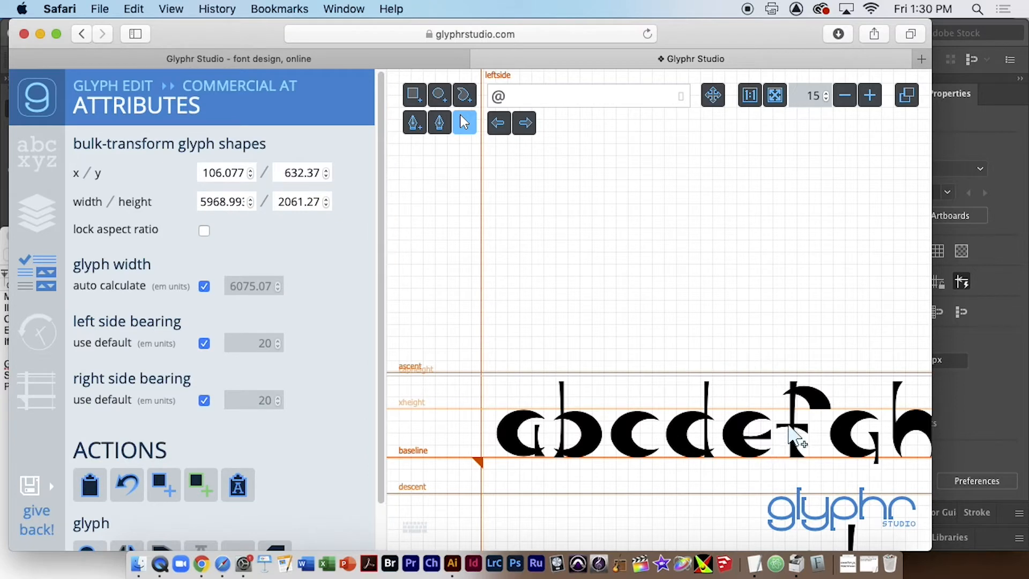
# Look over the full alphabet in the @ glyph and check the outline of the letter m
pyautogui.click(845, 96)
pyautogui.click(845, 96)
pyautogui.click(845, 97)
pyautogui.click(845, 96)
pyautogui.click(845, 96)
pyautogui.click(845, 97)
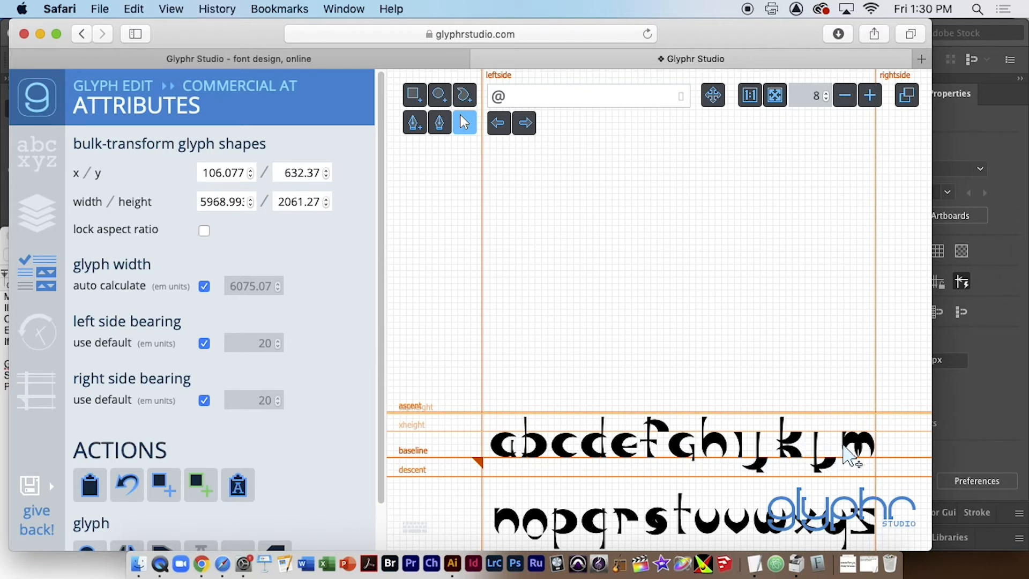
pyautogui.click(873, 450)
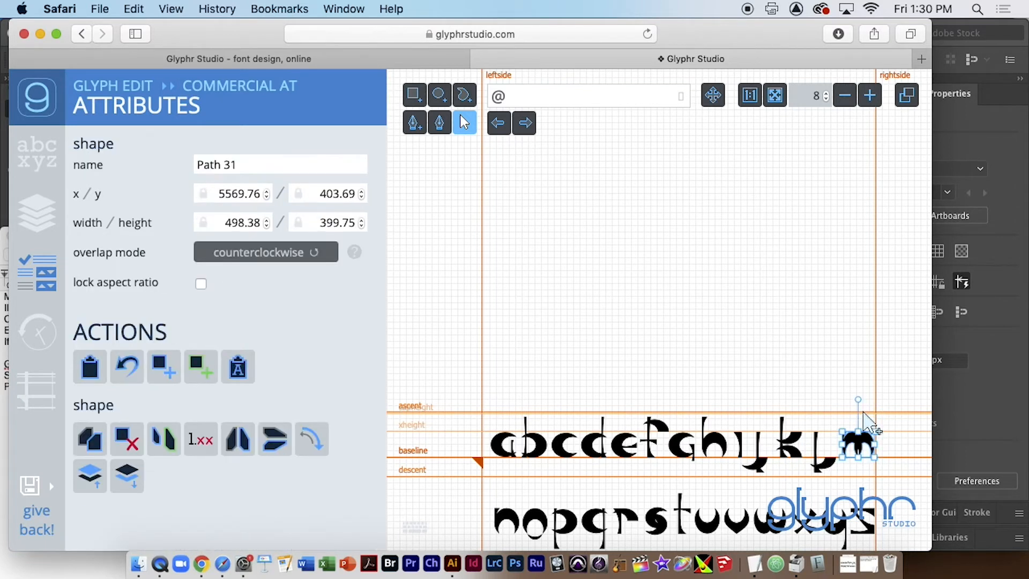
pyautogui.click(870, 96)
pyautogui.click(870, 97)
pyautogui.click(871, 96)
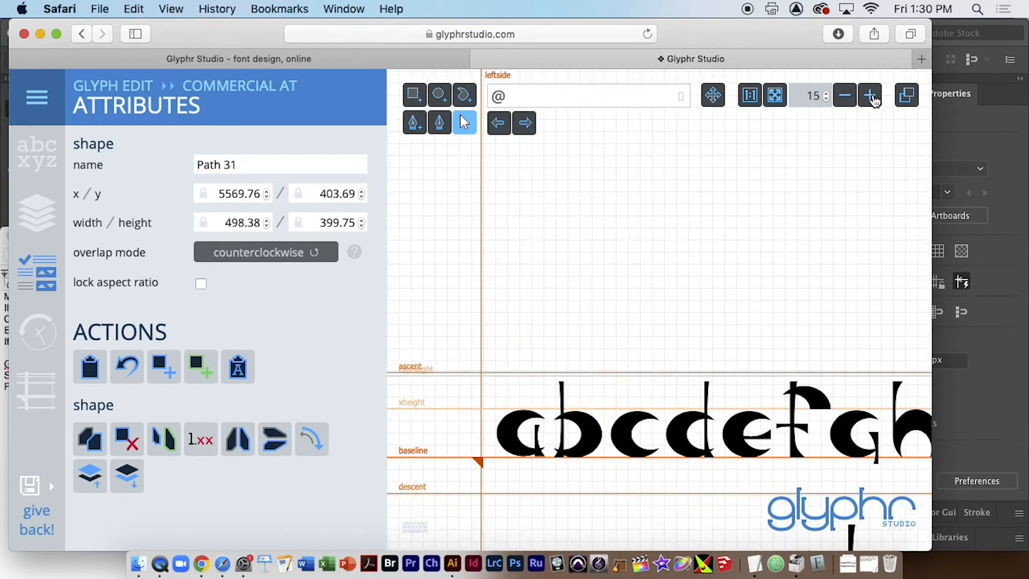
# Select both shapes of the letter m in the @ glyph and turn them into a component instance
pyautogui.click(870, 96)
pyautogui.press('space')
pyautogui.moveTo(808, 317); pyautogui.dragTo(401, 281)
pyautogui.press('v')
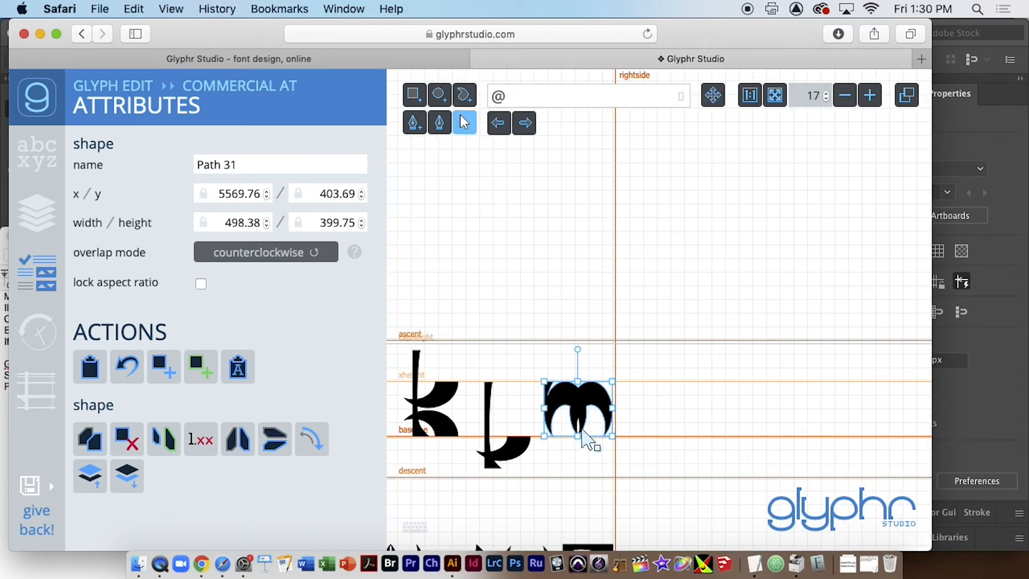
pyautogui.click(676, 399)
pyautogui.click(582, 429)
pyautogui.keyDown('shift'); pyautogui.click(578, 431); pyautogui.keyUp('shift')
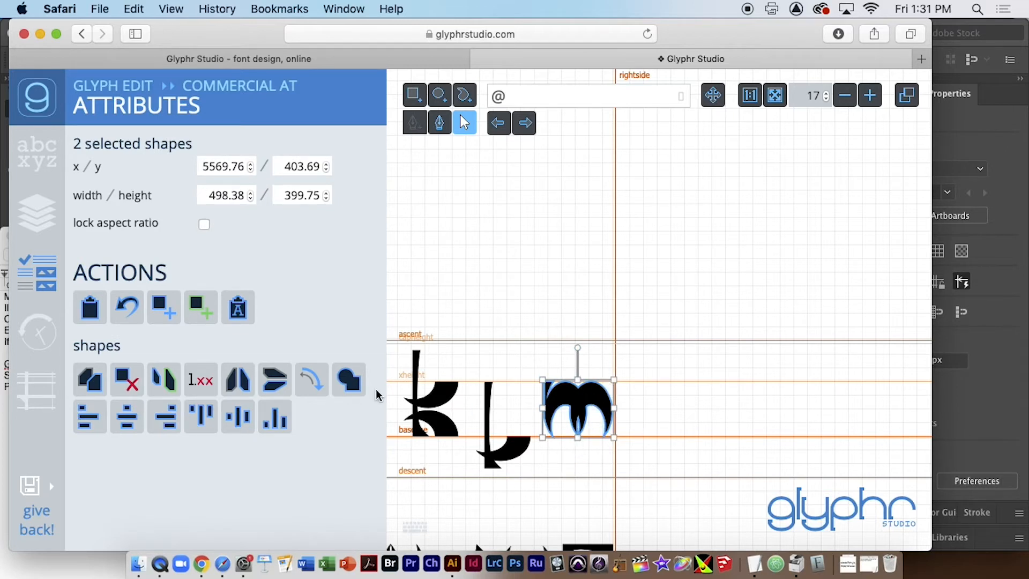
pyautogui.click(165, 381)
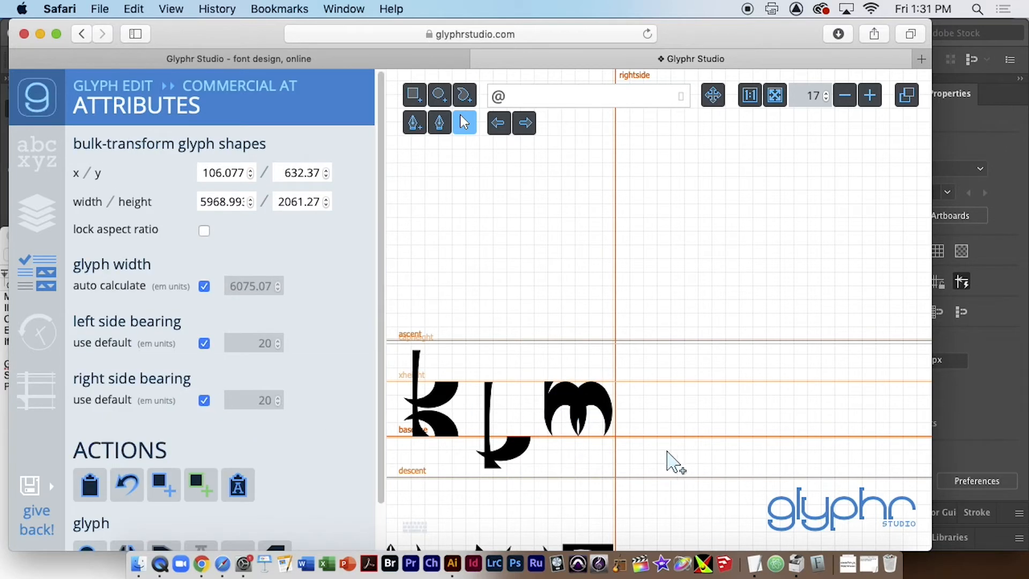
# Select both shapes of the letter w in the @ glyph and turn them into a component instance
pyautogui.press('space')
pyautogui.moveTo(682, 452); pyautogui.dragTo(793, 278)
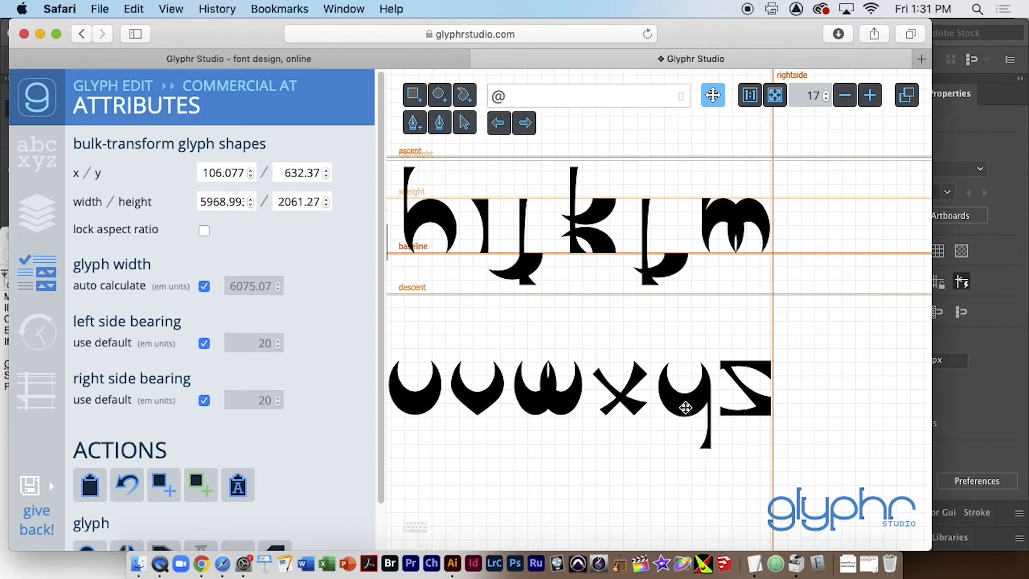
pyautogui.moveTo(537, 470); pyautogui.dragTo(577, 486)
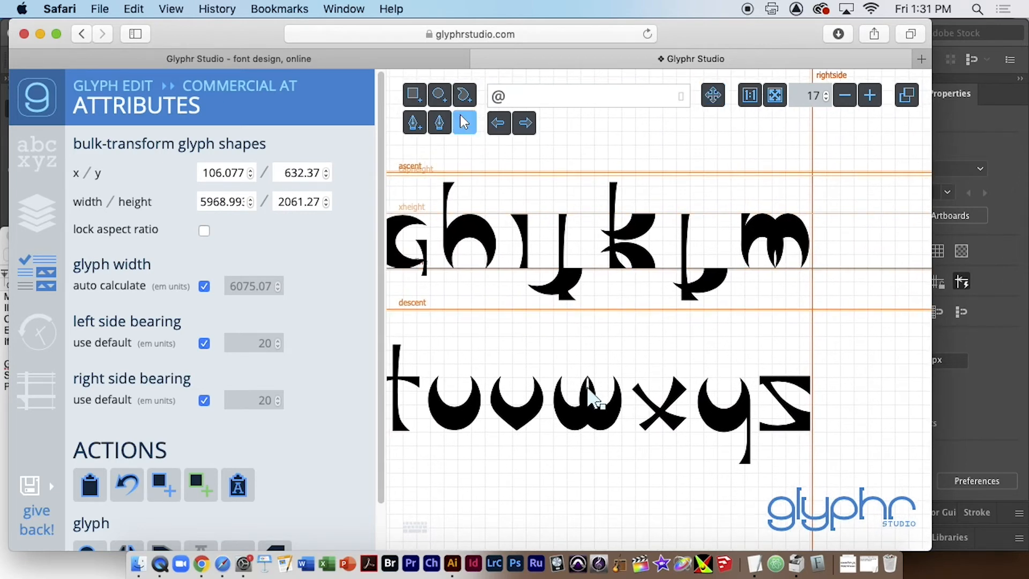
pyautogui.click(587, 392)
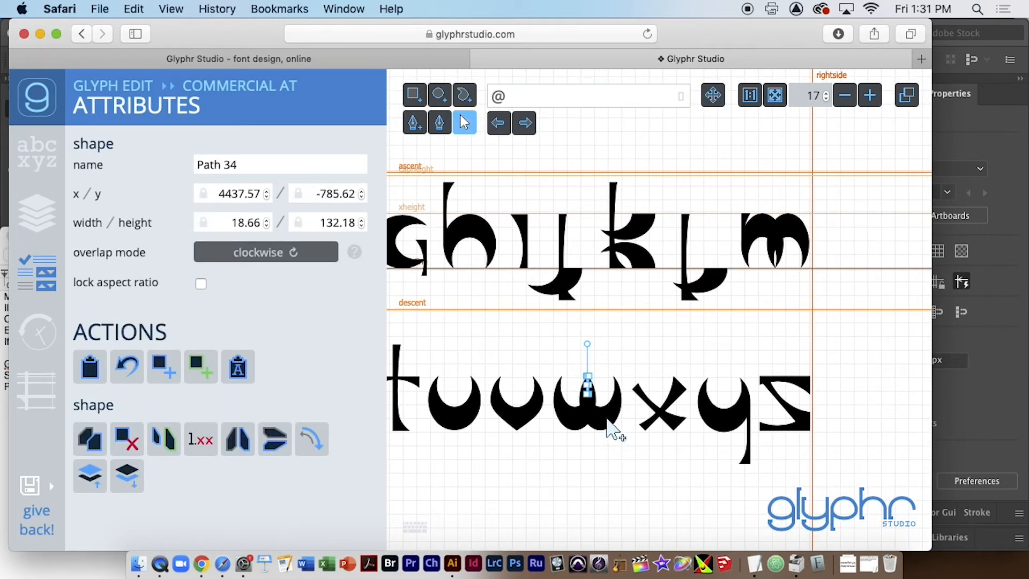
pyautogui.keyDown('shift'); pyautogui.click(610, 429); pyautogui.keyUp('shift')
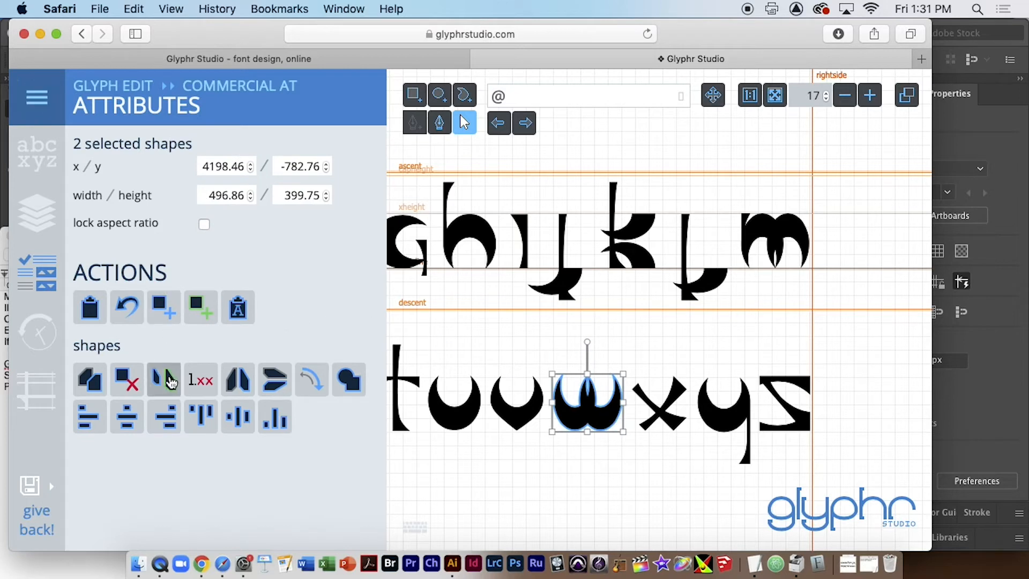
pyautogui.click(170, 381)
# Select both shapes of the letter s in the @ glyph and turn them into a component instance
pyautogui.press('space')
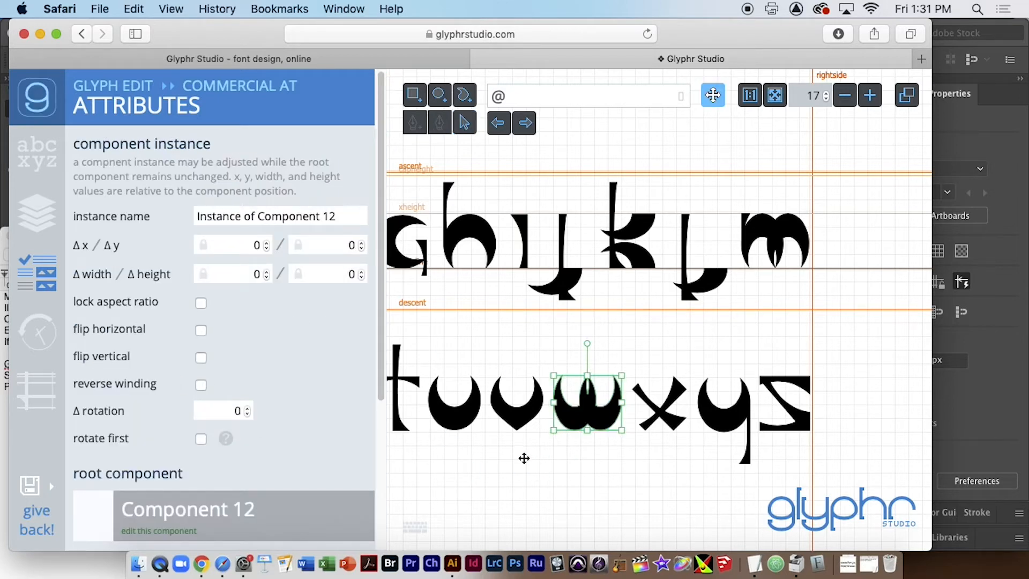
pyautogui.moveTo(521, 463); pyautogui.dragTo(797, 473)
pyautogui.moveTo(606, 464); pyautogui.dragTo(747, 426)
pyautogui.press('space')
pyautogui.moveTo(758, 381); pyautogui.dragTo(683, 387)
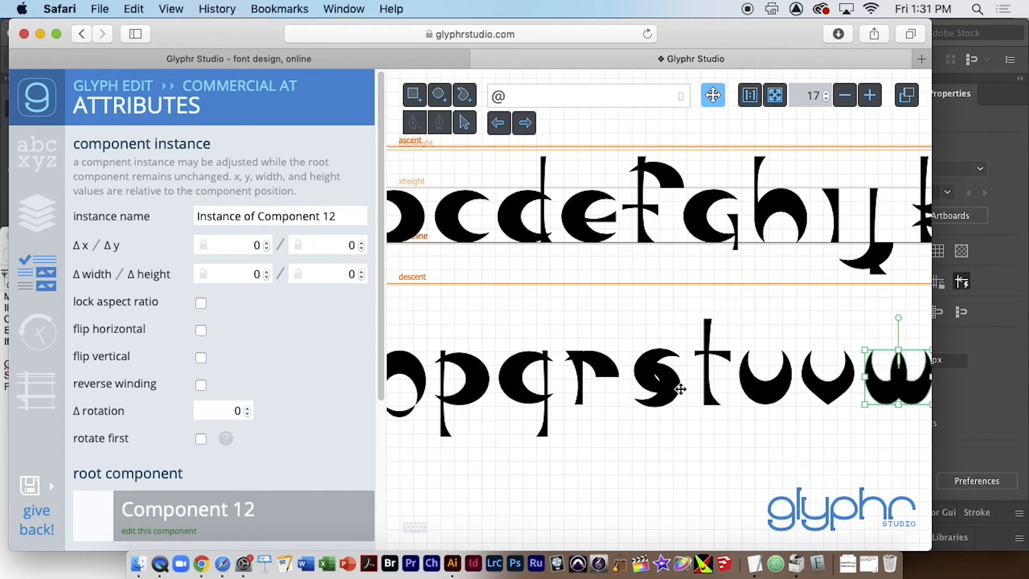
pyautogui.click(676, 382)
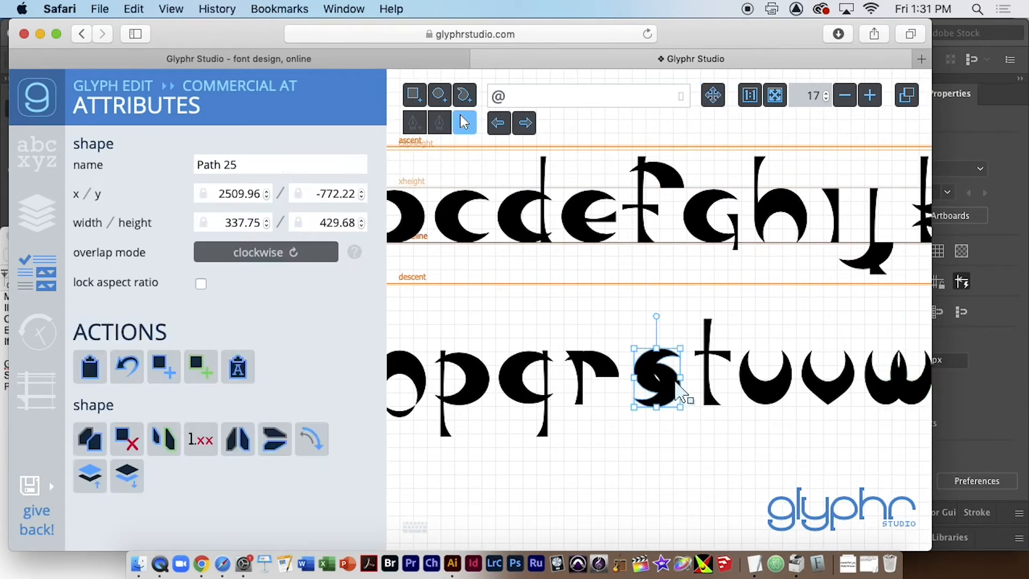
pyautogui.keyDown('shift'); pyautogui.click(657, 378); pyautogui.keyUp('shift')
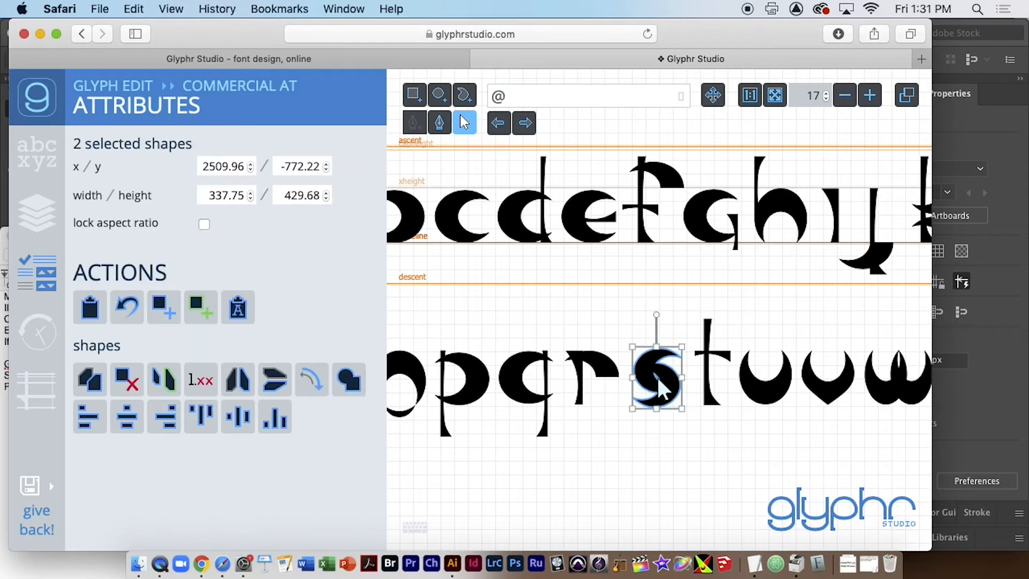
pyautogui.click(169, 375)
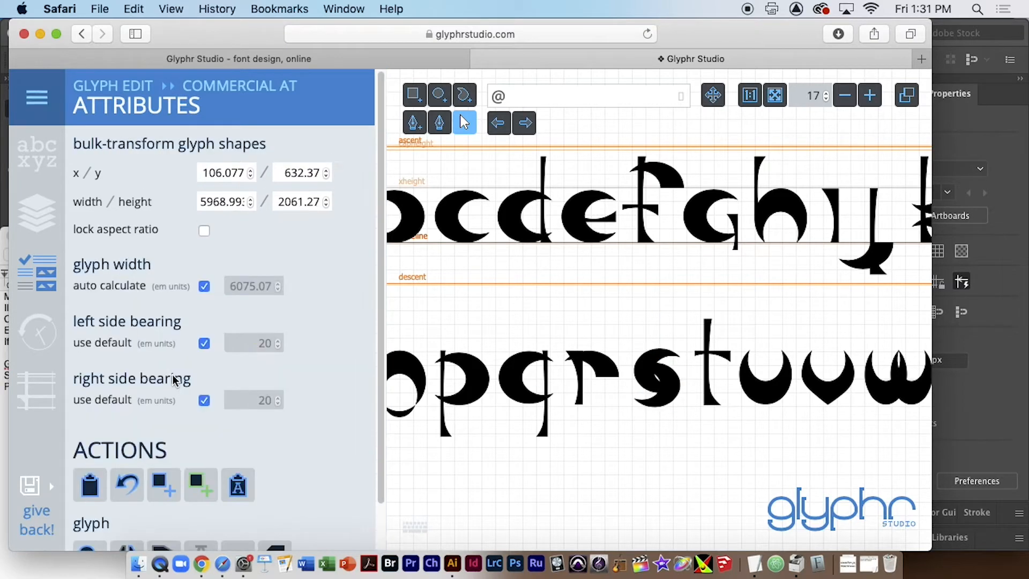
# Turn the two shapes of the letter q into a component instance, and do the same for the letter p
pyautogui.click(547, 432)
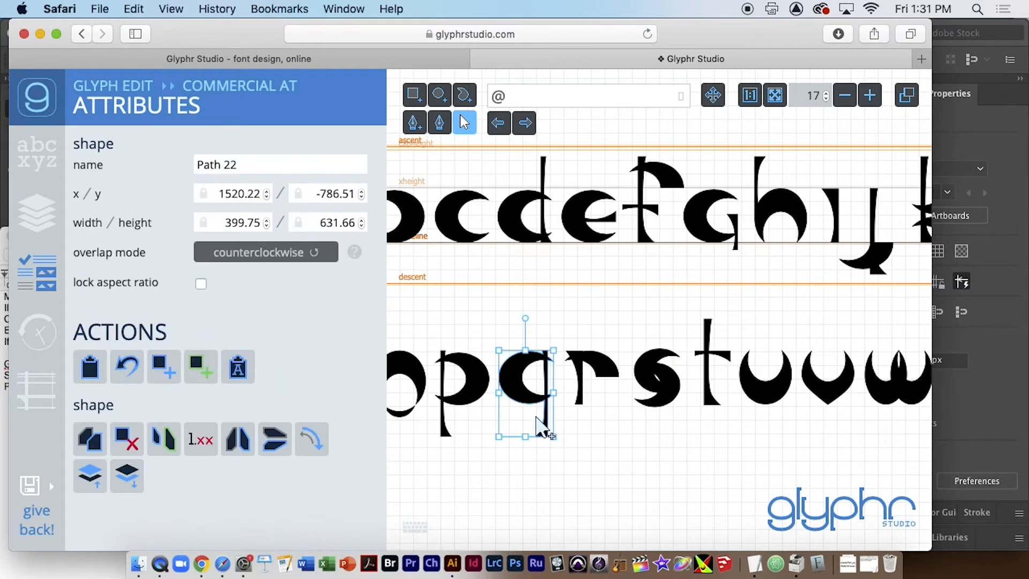
pyautogui.keyDown('shift'); pyautogui.click(544, 418); pyautogui.keyUp('shift')
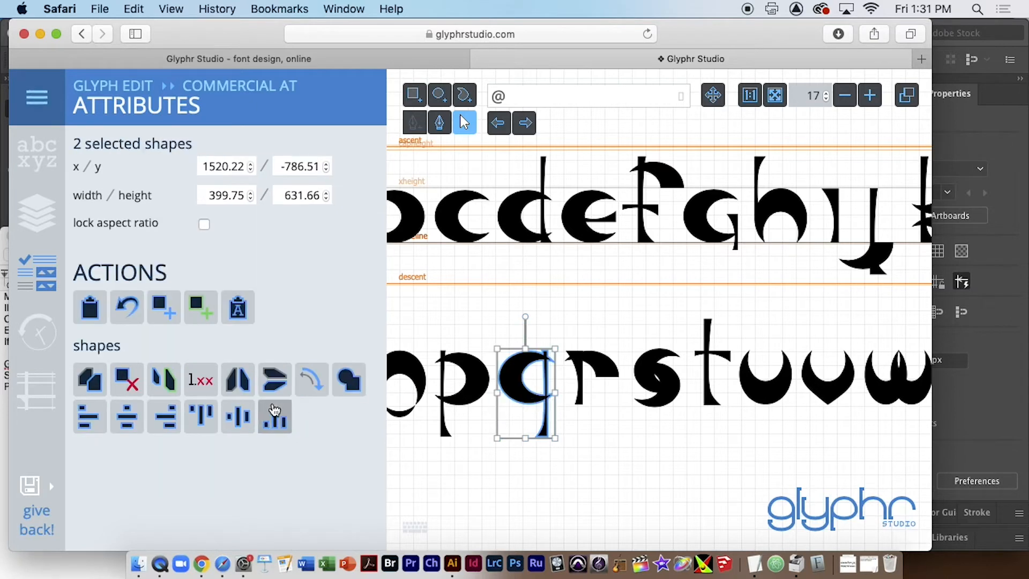
pyautogui.click(167, 378)
pyautogui.click(464, 410)
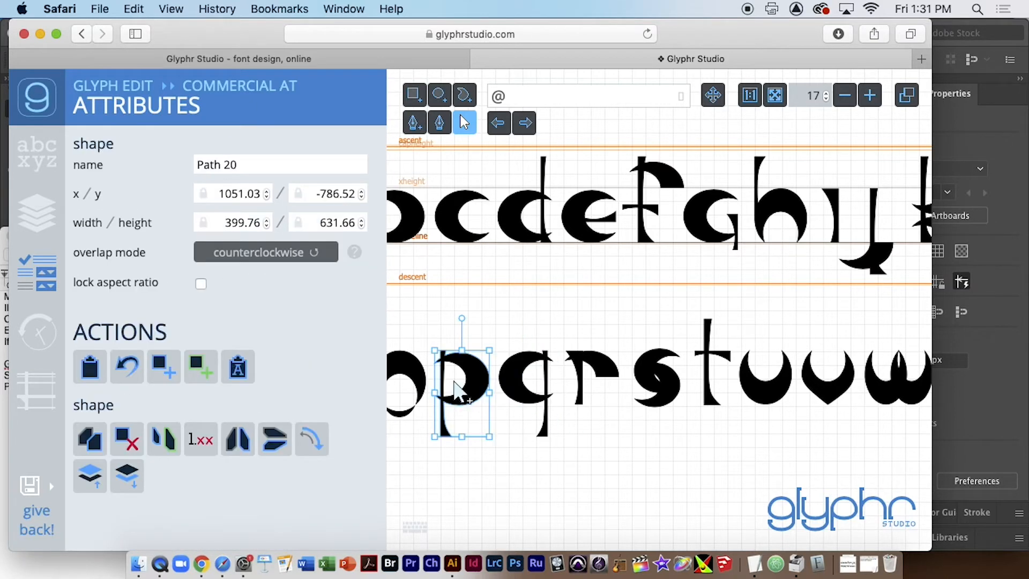
pyautogui.keyDown('shift'); pyautogui.click(469, 409); pyautogui.keyUp('shift')
pyautogui.click(168, 380)
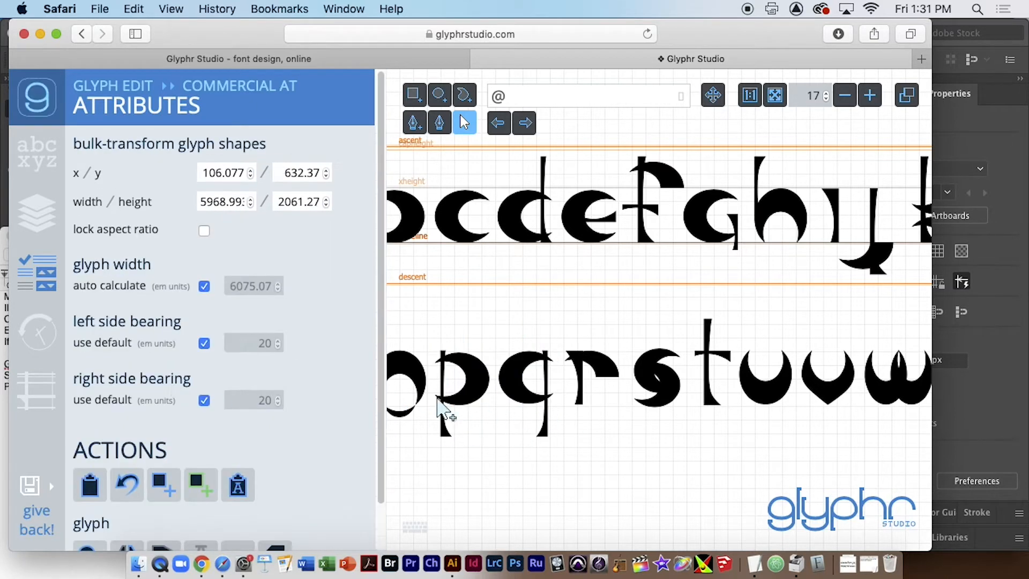
# Reposition the small lower crescent of the letter o to x 680.381, y -1180.37 so it closes the bowl
pyautogui.moveTo(425, 424); pyautogui.dragTo(552, 438)
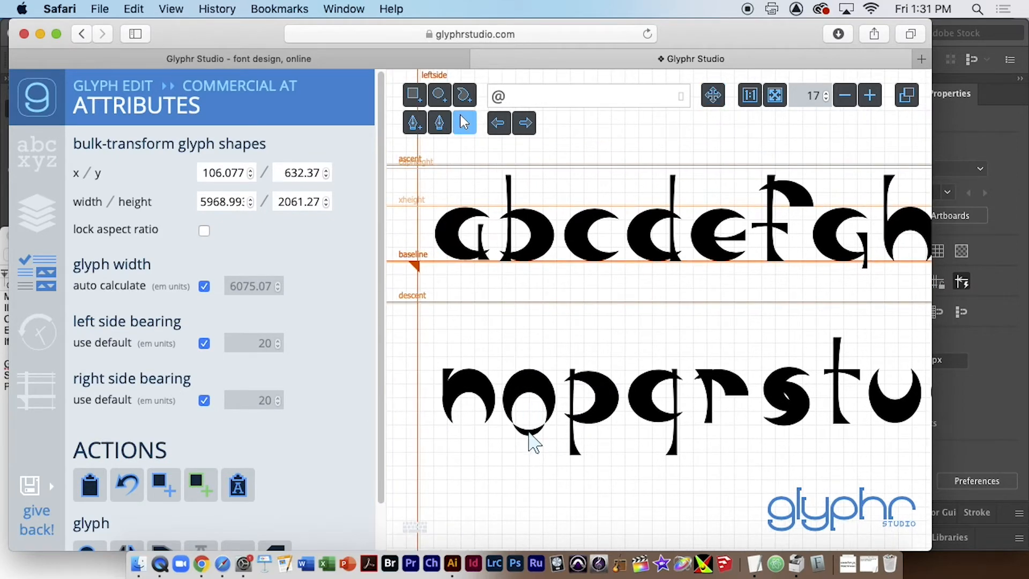
pyautogui.click(529, 440)
pyautogui.moveTo(543, 436)
pyautogui.mouseDown()
pyautogui.moveTo(541, 453)
pyautogui.moveTo(539, 430)
pyautogui.mouseUp()
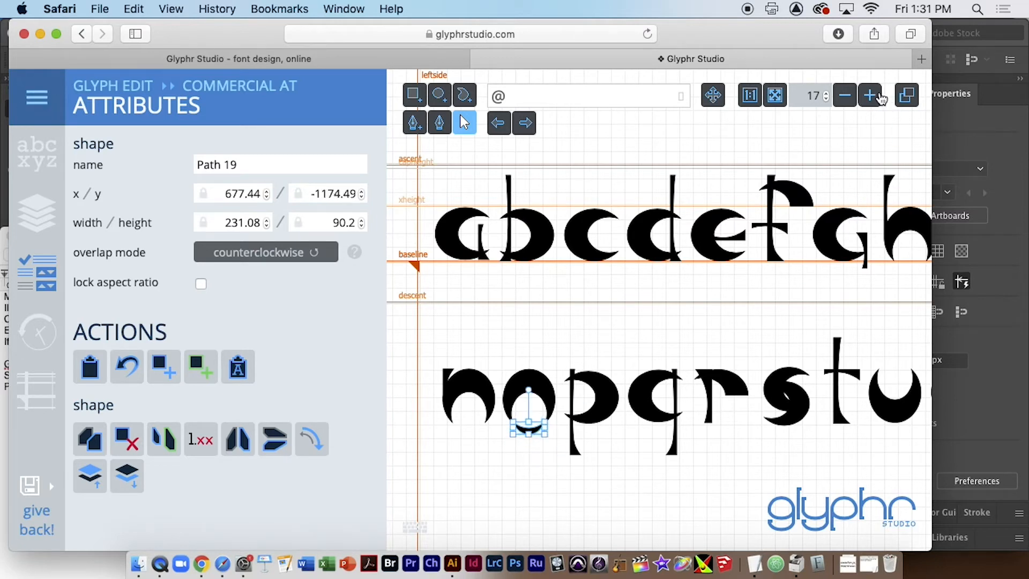
pyautogui.click(876, 97)
pyautogui.click(876, 96)
pyautogui.click(875, 97)
pyautogui.click(876, 96)
pyautogui.click(875, 97)
pyautogui.click(875, 97)
pyautogui.click(876, 97)
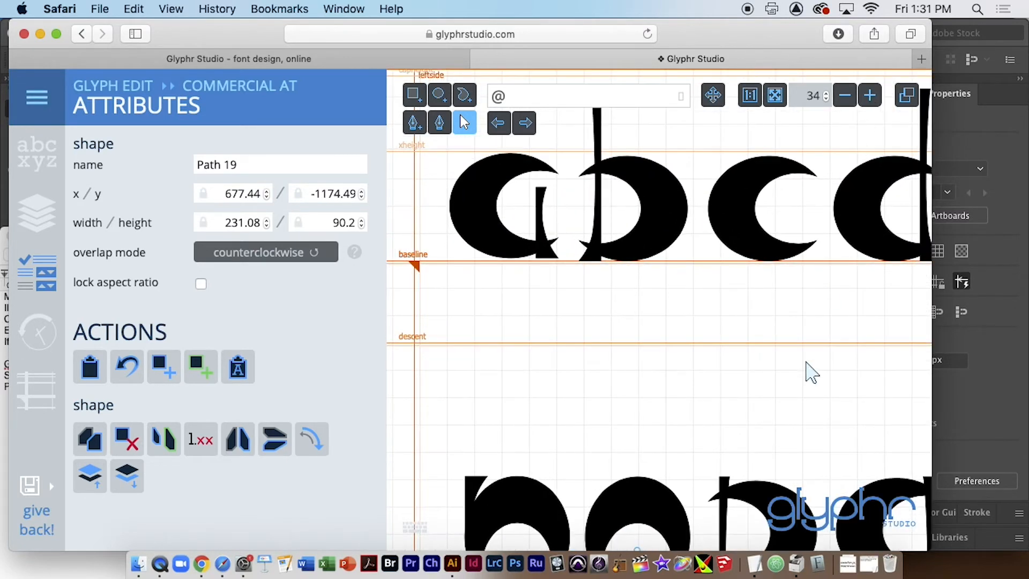
pyautogui.press('space')
pyautogui.moveTo(761, 406); pyautogui.dragTo(680, 242)
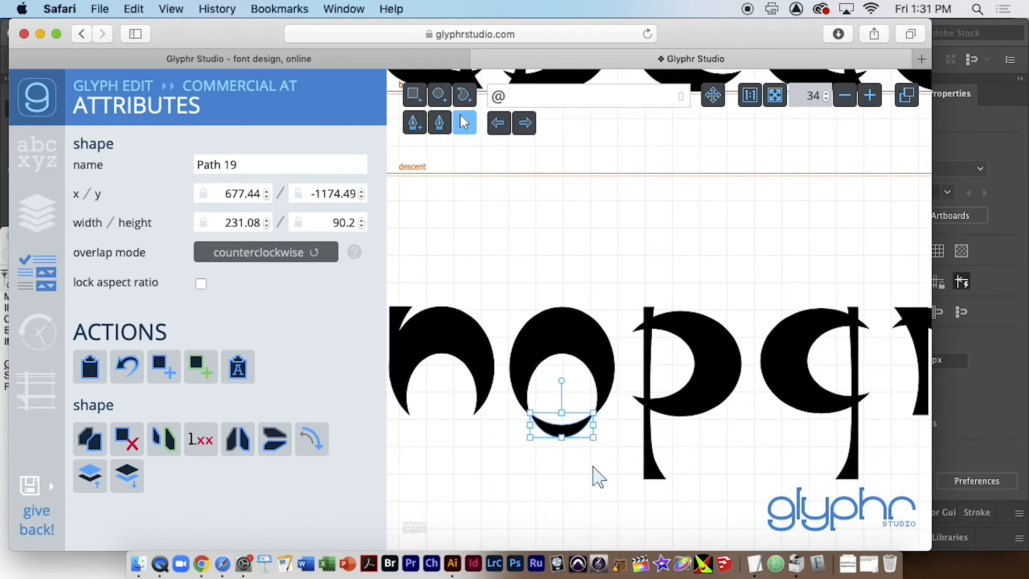
pyautogui.click(616, 431)
pyautogui.click(579, 437)
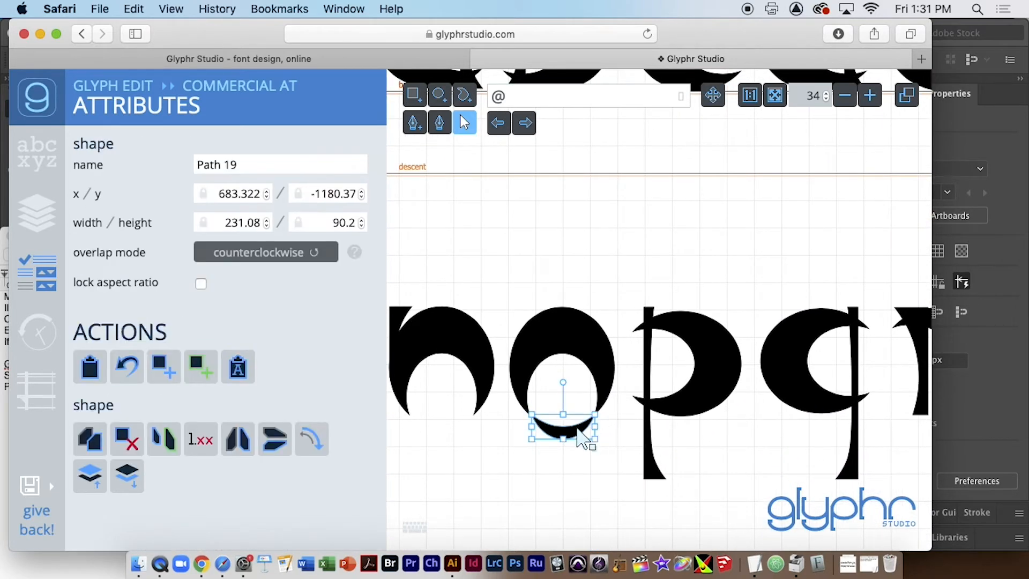
pyautogui.moveTo(577, 430); pyautogui.dragTo(577, 430)
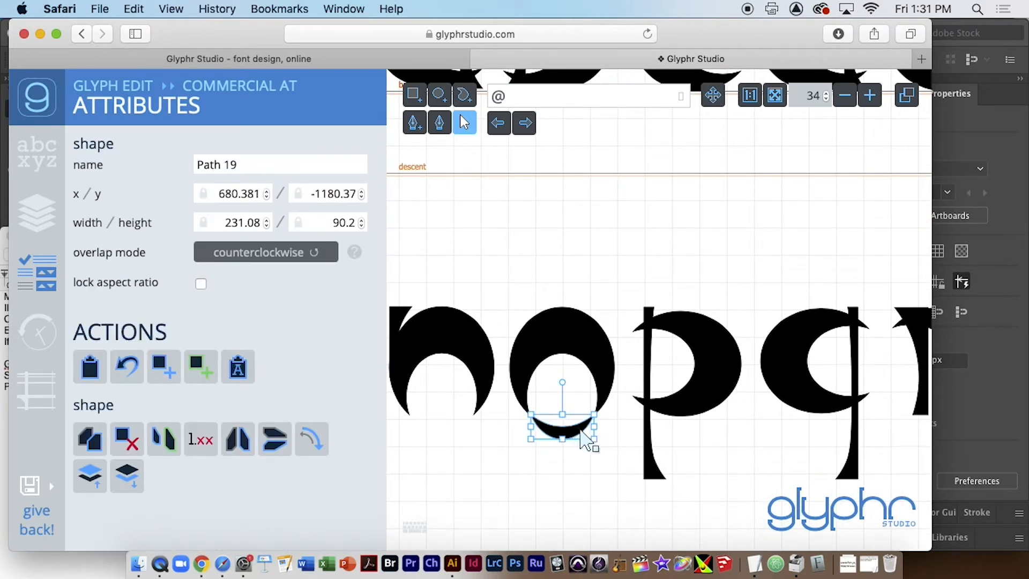
pyautogui.click(610, 448)
# Select the upper and lower shapes of the letter o and turn them into a component instance
pyautogui.click(576, 434)
pyautogui.keyDown('shift'); pyautogui.click(597, 348); pyautogui.keyUp('shift')
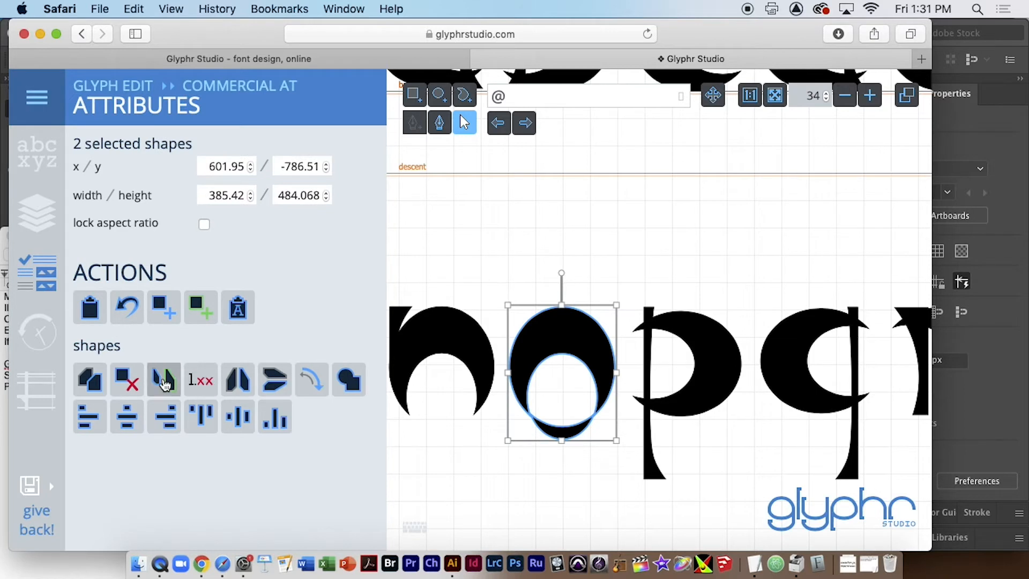
pyautogui.click(164, 382)
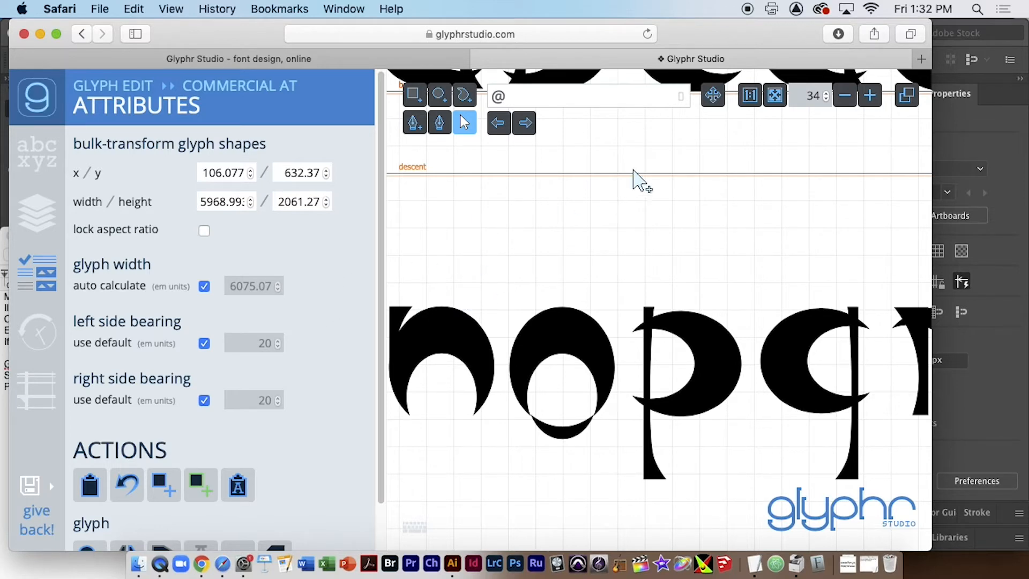
# Select the letter a at the start of the alphabet in the @ glyph and copy it
pyautogui.click(845, 96)
pyautogui.click(846, 96)
pyautogui.click(846, 96)
pyautogui.click(846, 97)
pyautogui.click(845, 97)
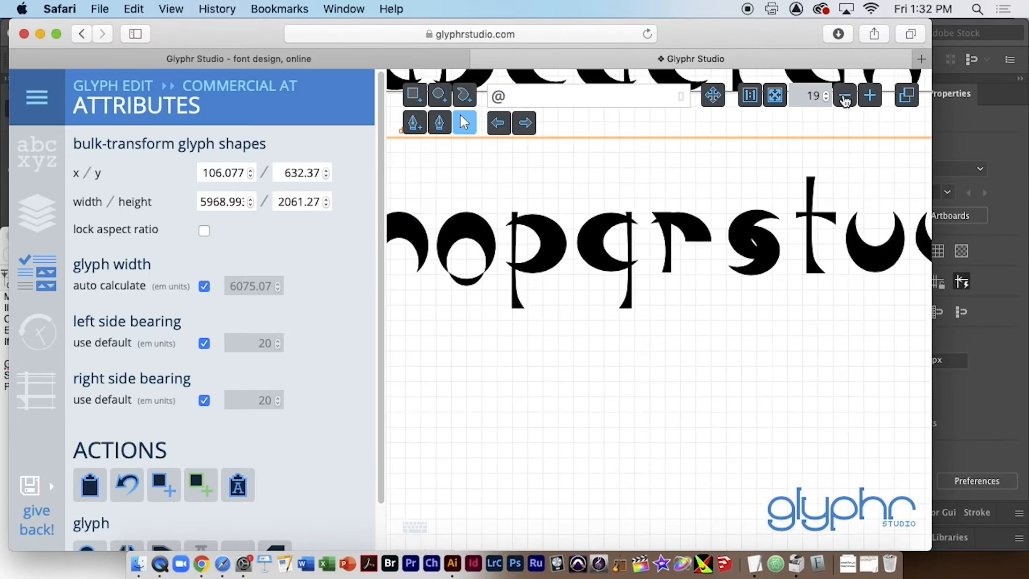
pyautogui.press('space')
pyautogui.moveTo(679, 170); pyautogui.dragTo(765, 373)
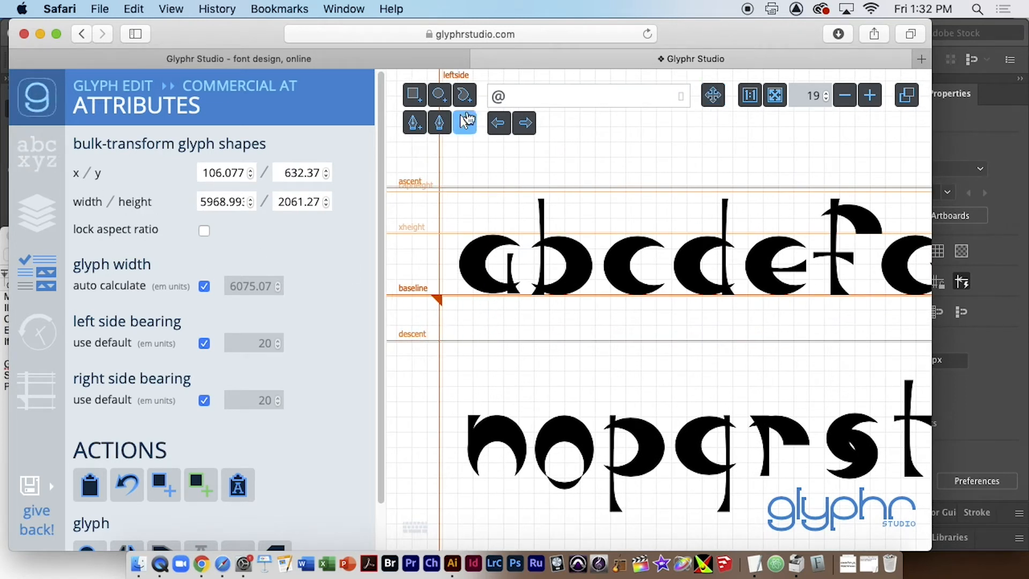
pyautogui.click(485, 266)
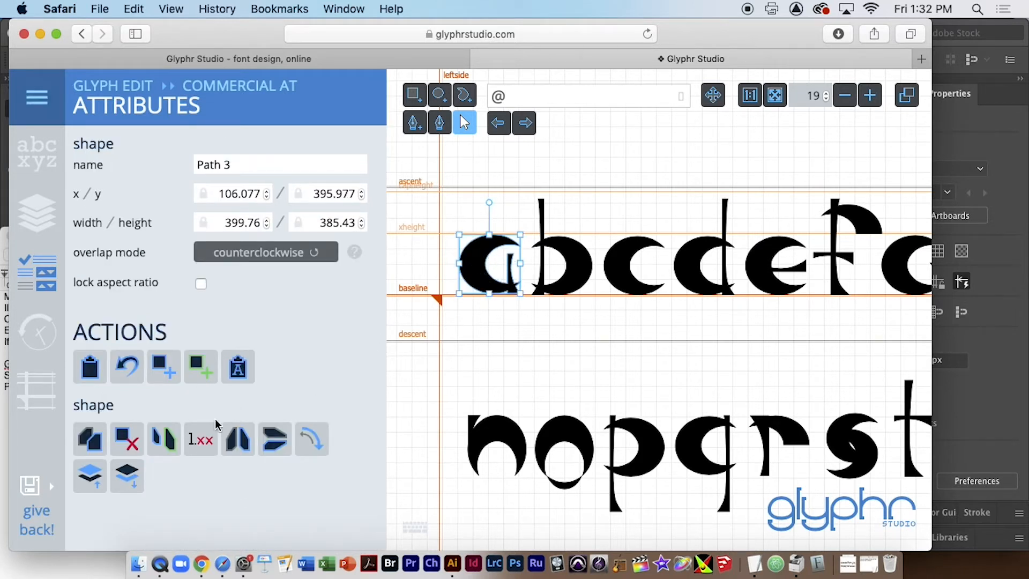
pyautogui.click(94, 441)
# Open the capital A glyph from the glyph chooser and paste the copied letter into it
pyautogui.click(38, 165)
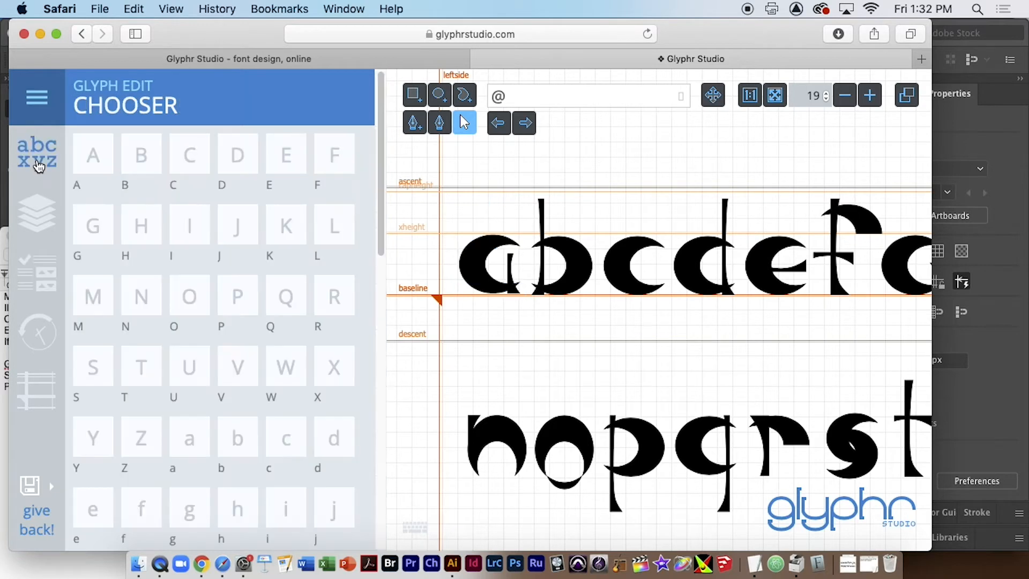
pyautogui.click(98, 159)
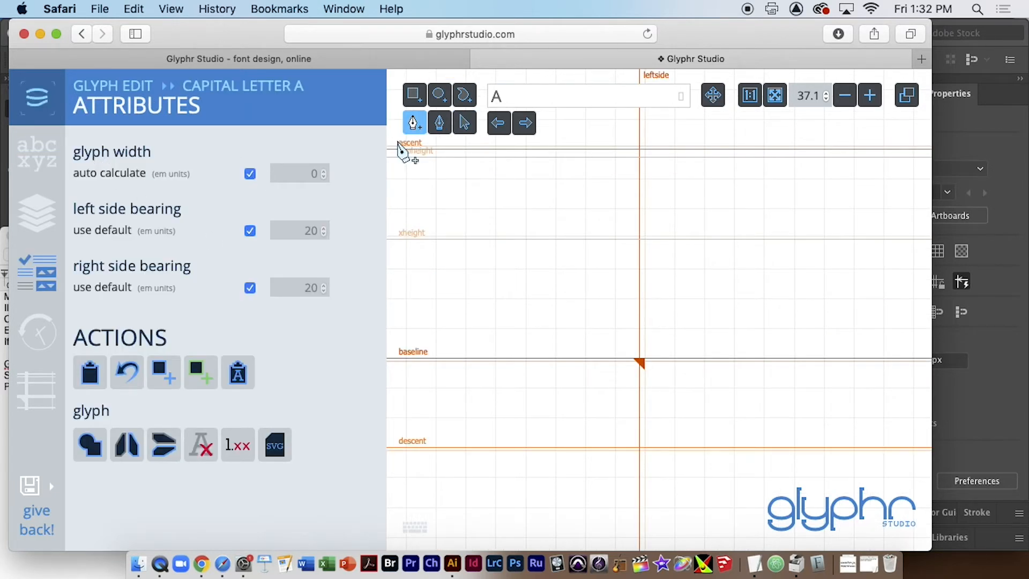
pyautogui.press('super+v')
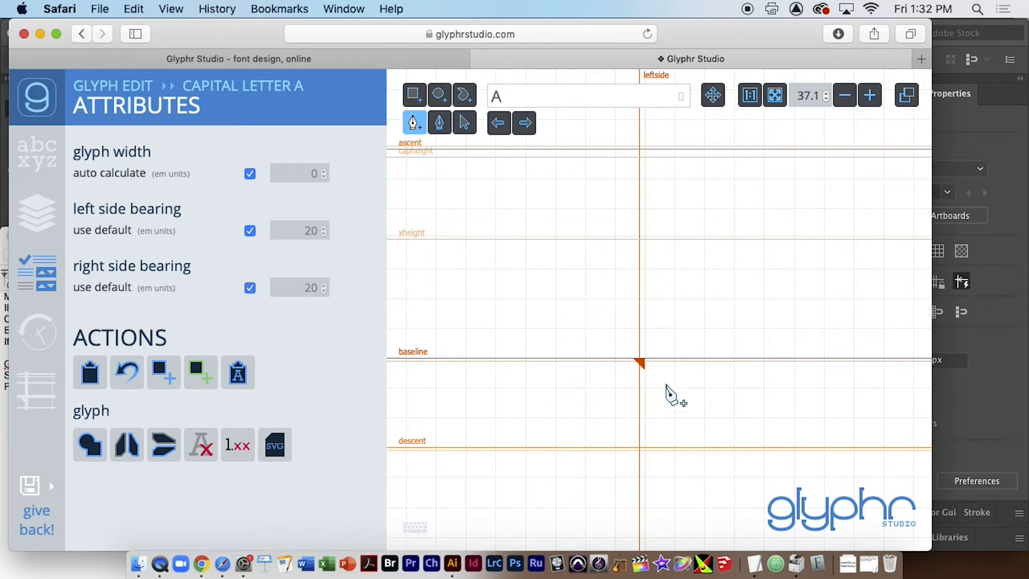
pyautogui.click(464, 123)
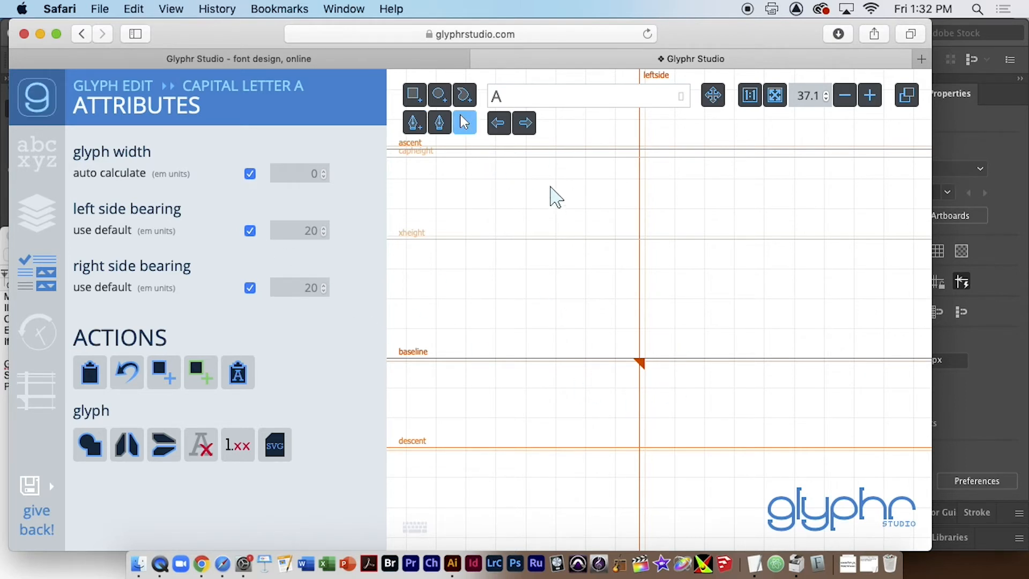
pyautogui.press('super+v')
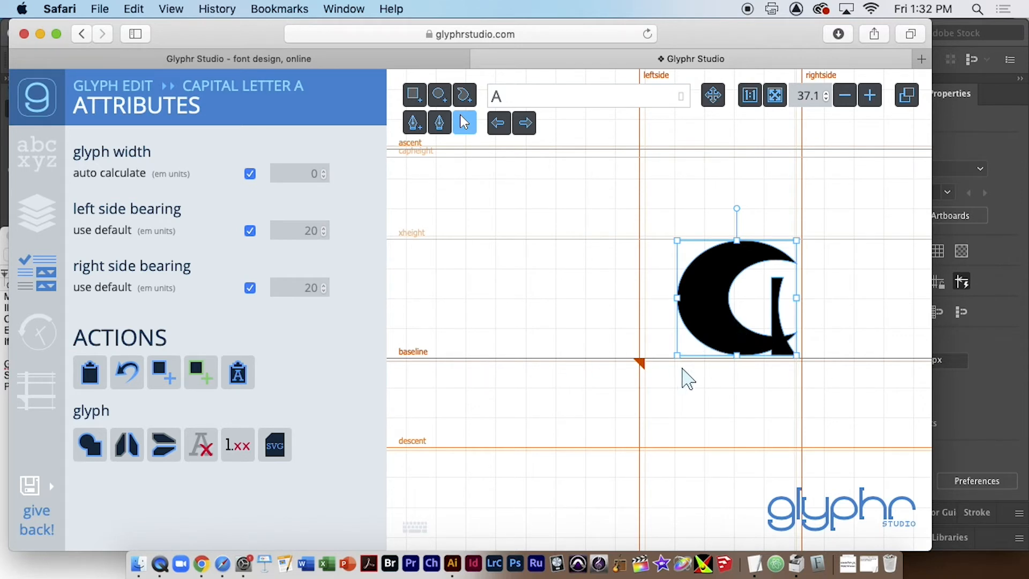
# Move the pasted letter in the capital A glyph against the left side line and onto the baseline, at x 0.955, y 386.54
pyautogui.moveTo(746, 355); pyautogui.dragTo(715, 355)
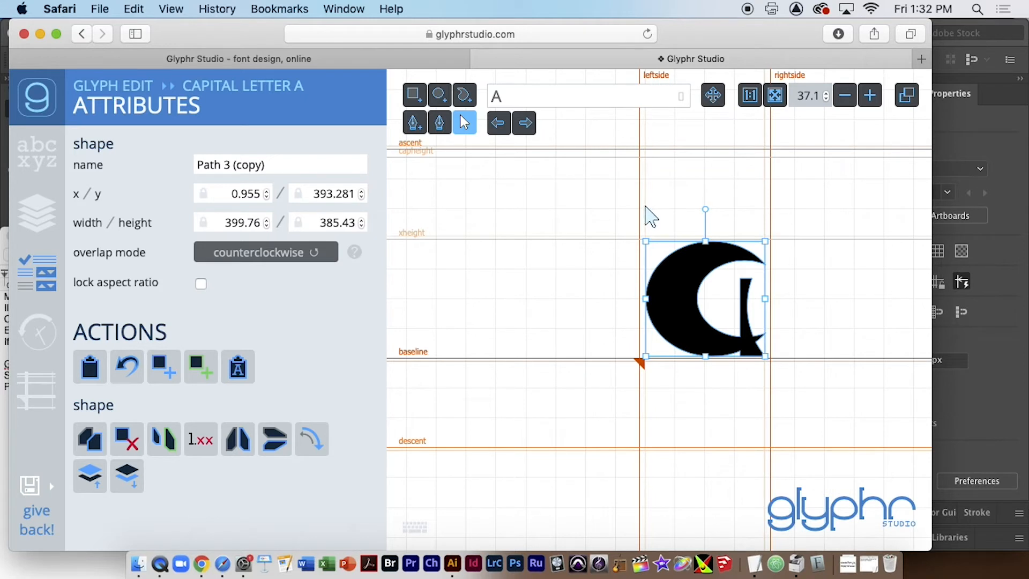
pyautogui.moveTo(670, 324); pyautogui.dragTo(669, 323)
pyautogui.click(869, 97)
pyautogui.click(869, 96)
pyautogui.click(869, 97)
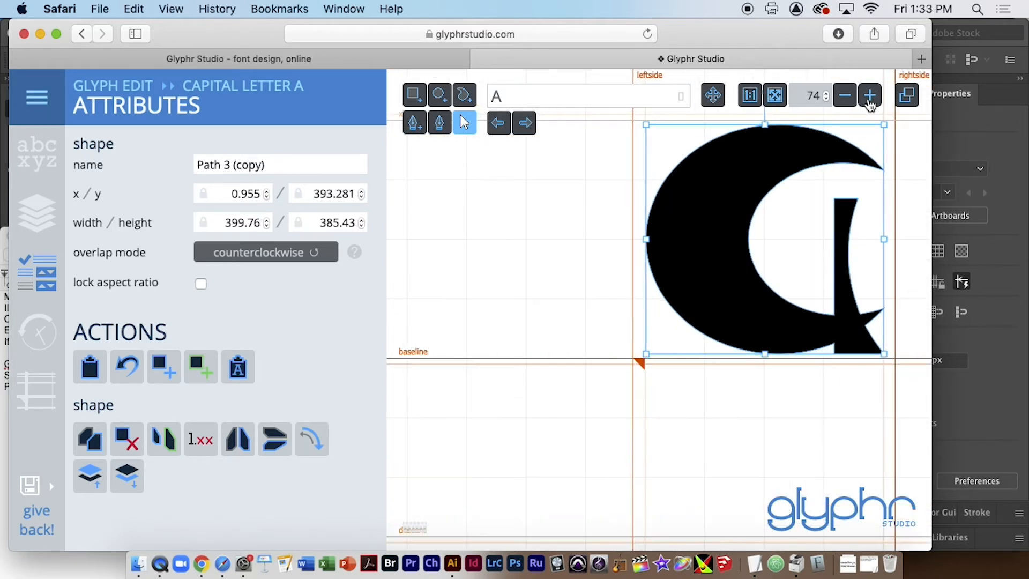
pyautogui.click(869, 97)
pyautogui.moveTo(786, 324); pyautogui.dragTo(787, 331)
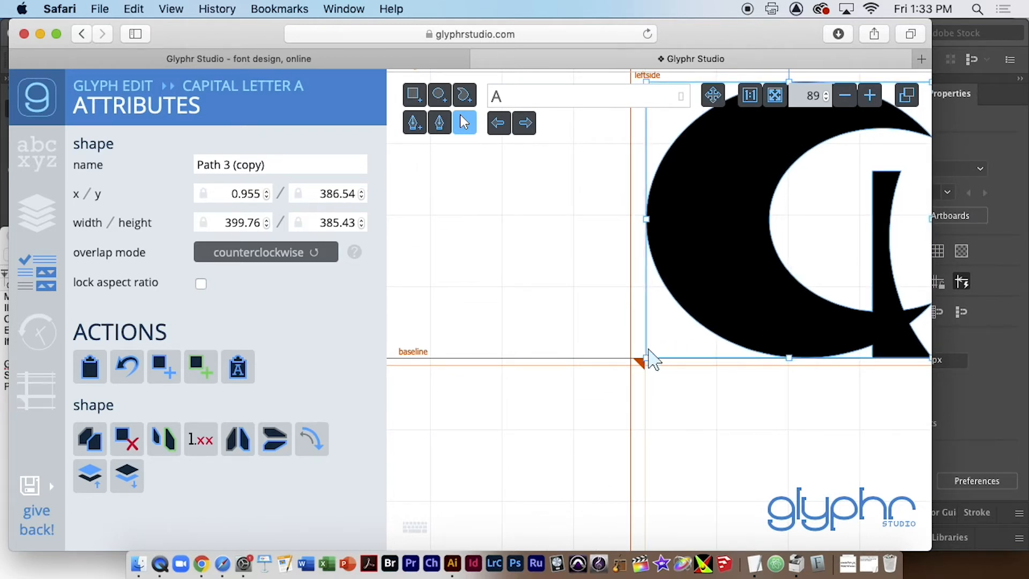
# Nudge the pasted letter in the capital A glyph slightly to x -0.168, keeping it on the baseline
pyautogui.moveTo(696, 280); pyautogui.dragTo(706, 284)
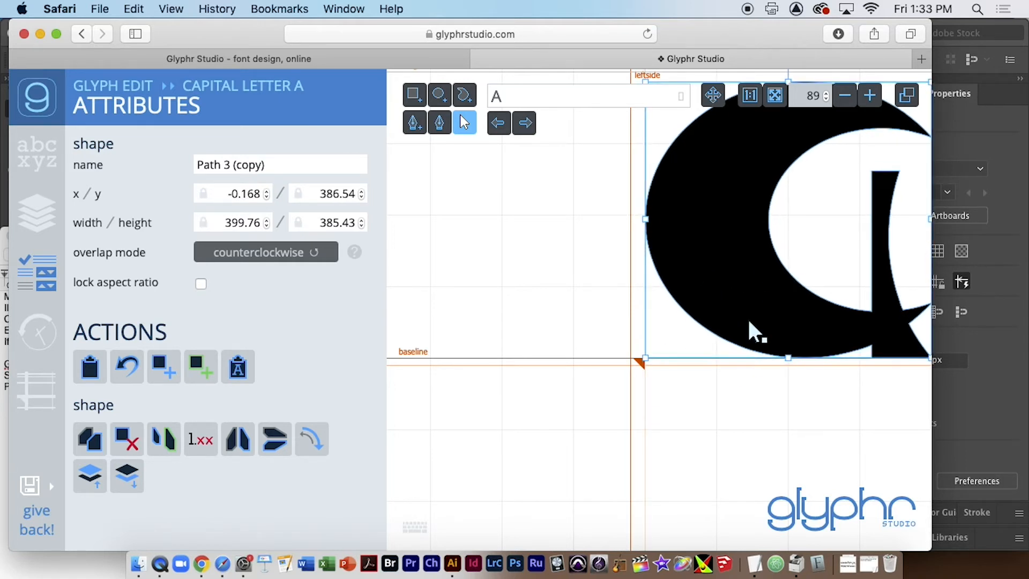
# Return to the @ glyph and delete the letter a at the start of the alphabet
pyautogui.click(54, 156)
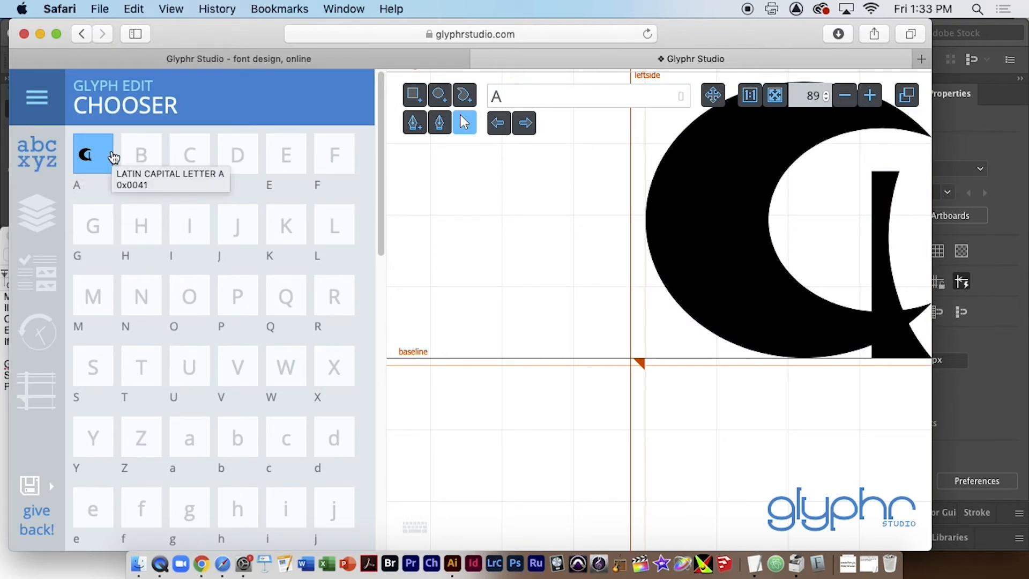
pyautogui.scroll(-10, 381, 441)
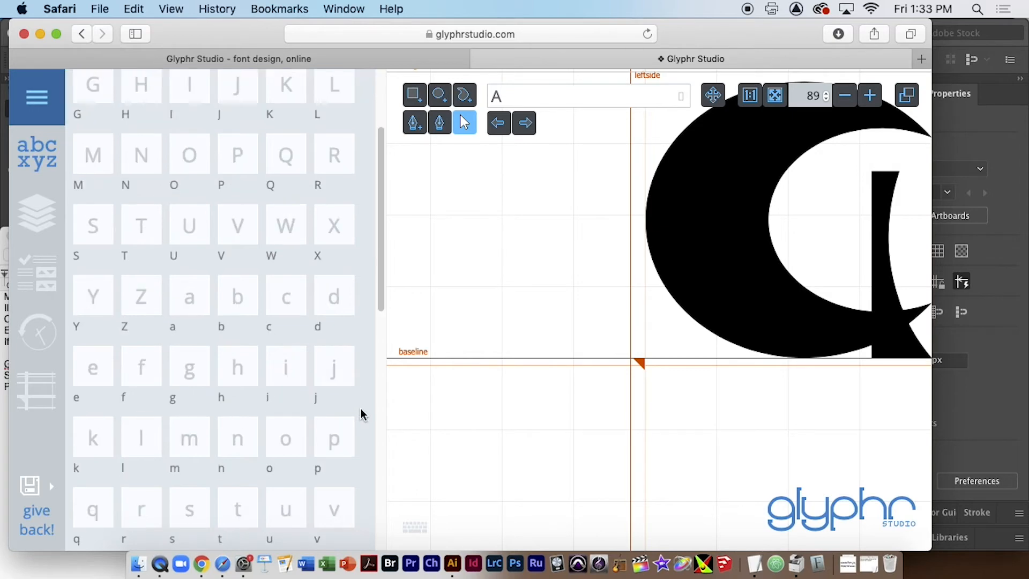
pyautogui.scroll(-5, 374, 480)
pyautogui.click(346, 372)
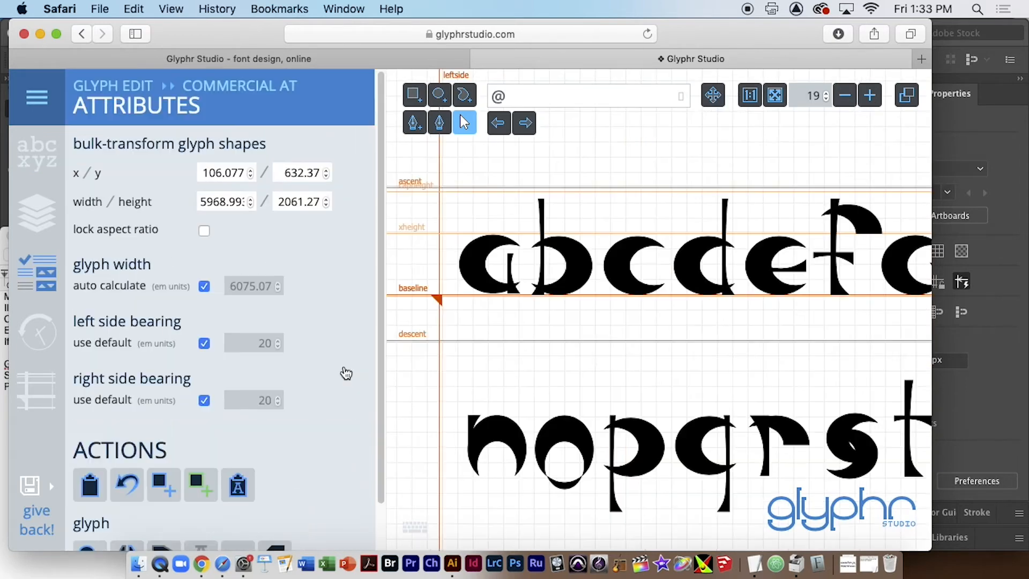
pyautogui.click(489, 281)
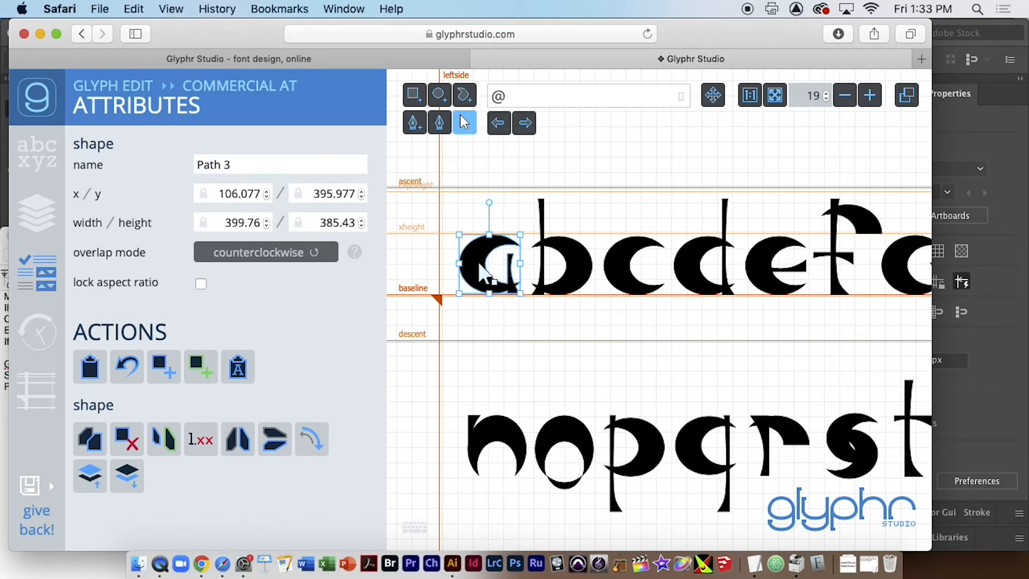
pyautogui.press('Delete')
# Try to copy the letter b from the @ glyph into the capital B glyph, and delete the pasted letter
pyautogui.click(583, 281)
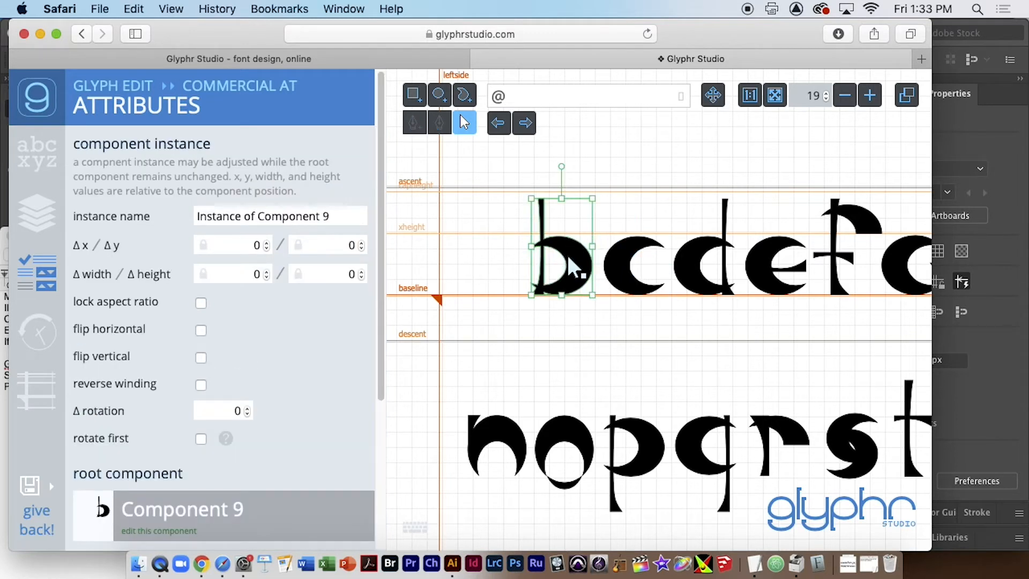
pyautogui.press('super+c')
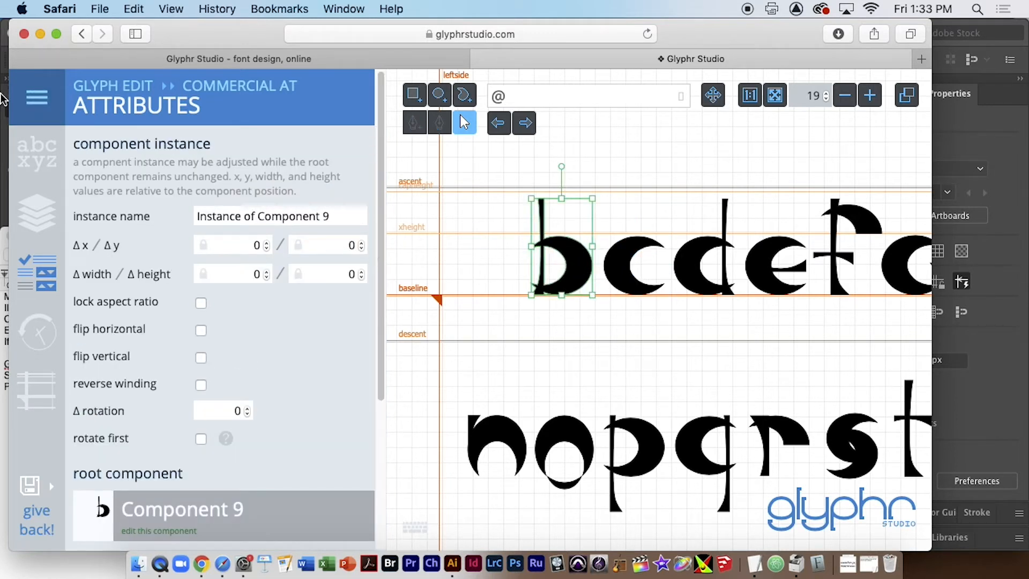
pyautogui.click(42, 153)
pyautogui.click(143, 156)
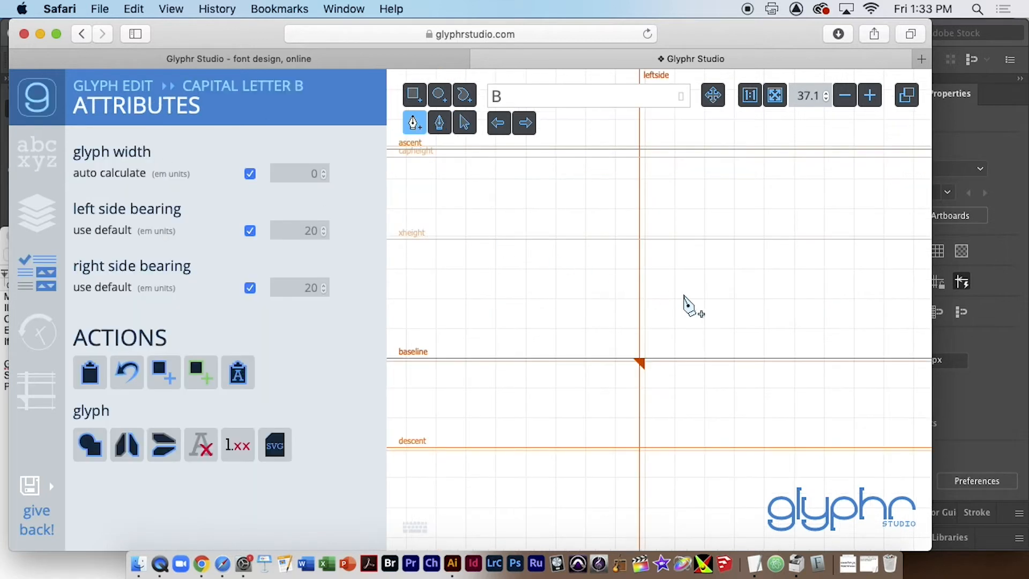
pyautogui.click(462, 122)
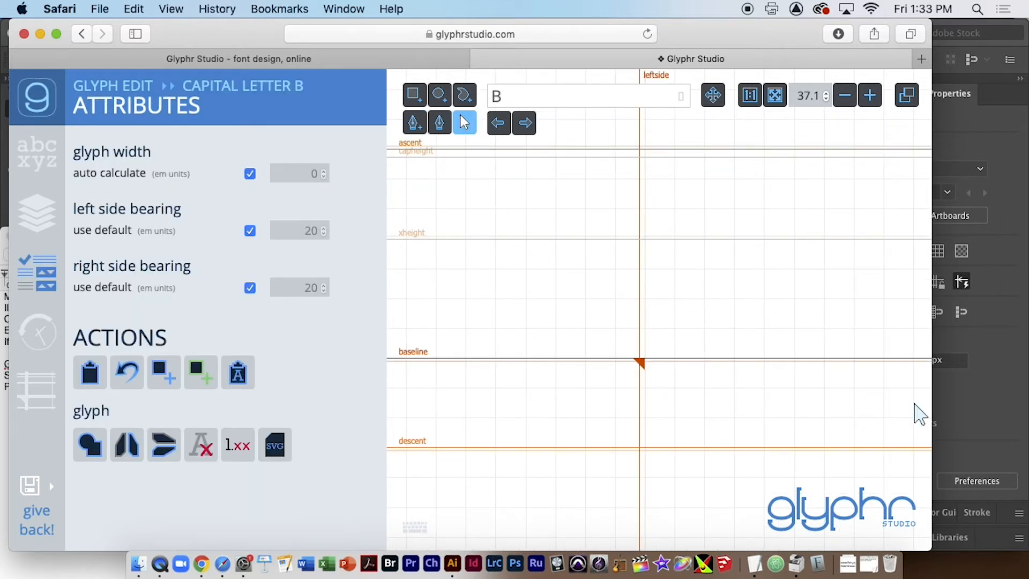
pyautogui.press('super+v')
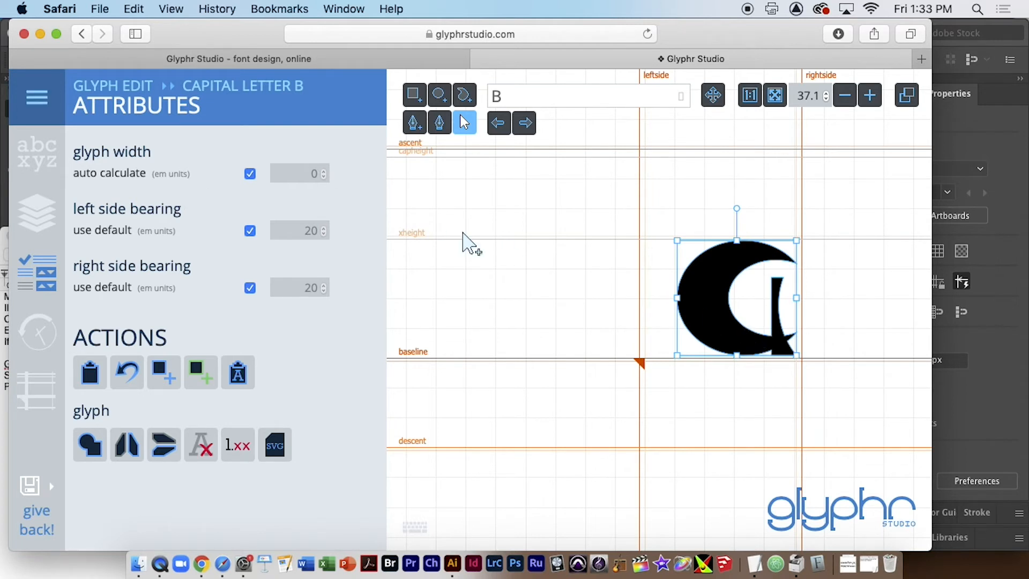
pyautogui.click(645, 281)
pyautogui.click(725, 323)
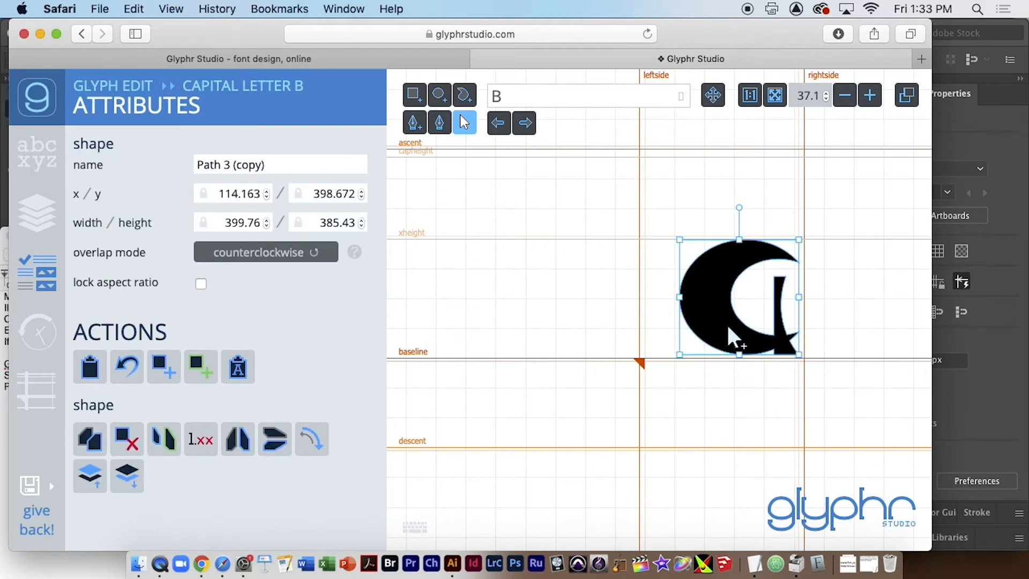
pyautogui.press('Delete')
# Reopen the @ glyph, select the letter b component instance and copy it
pyautogui.click(50, 147)
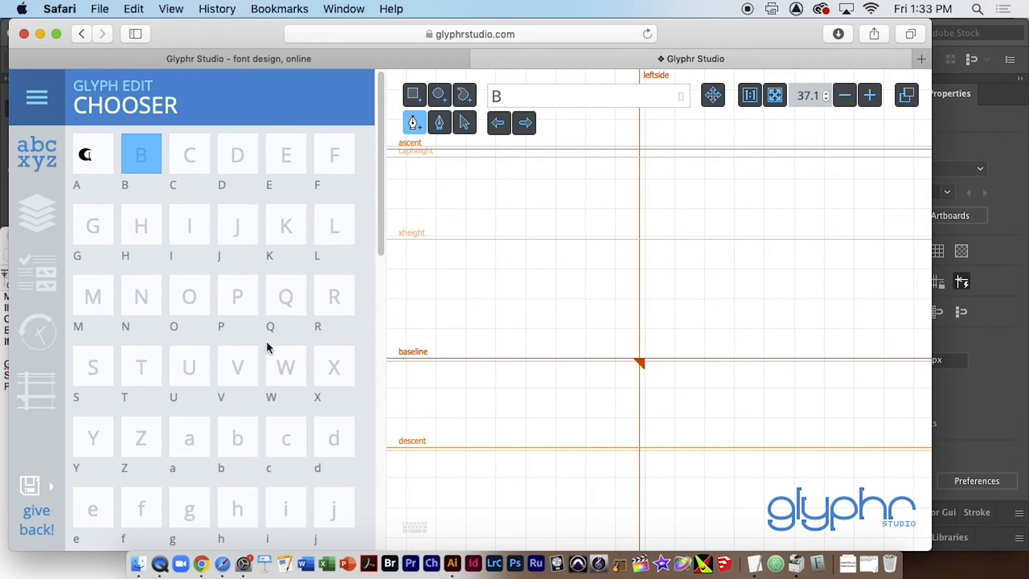
pyautogui.scroll(-12, 338, 452)
pyautogui.click(346, 350)
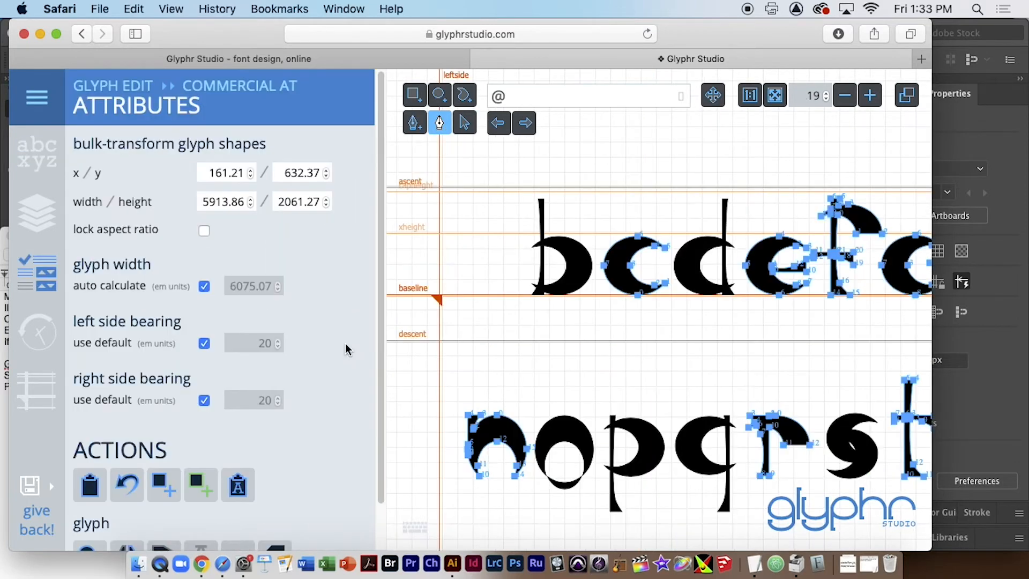
pyautogui.click(464, 123)
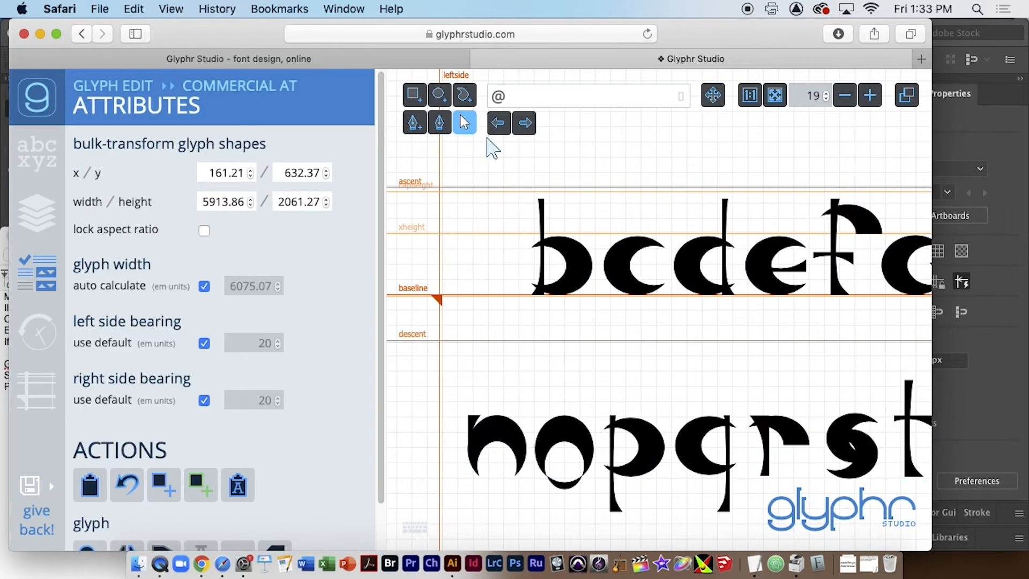
pyautogui.click(585, 278)
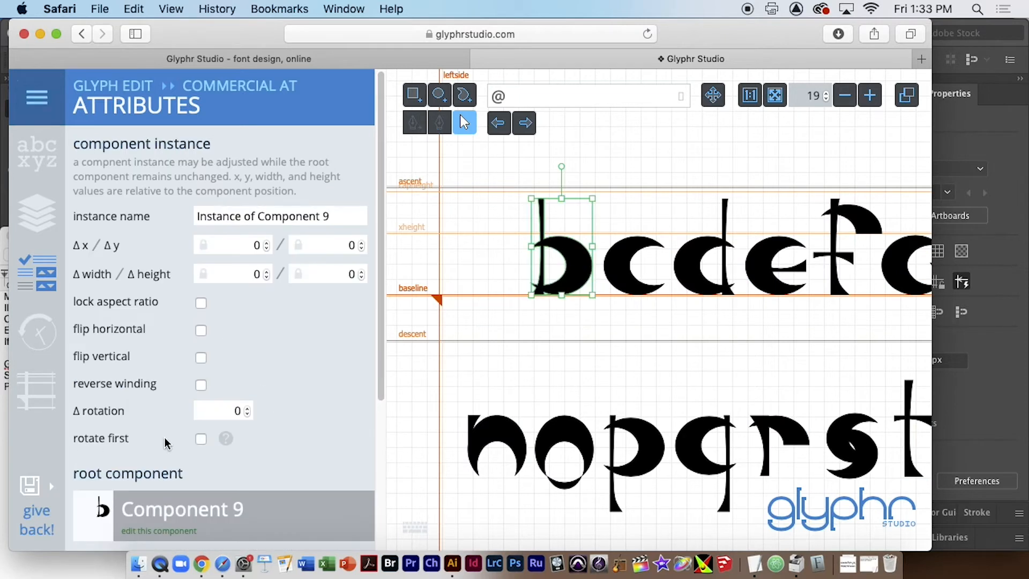
pyautogui.scroll(-5, 166, 439)
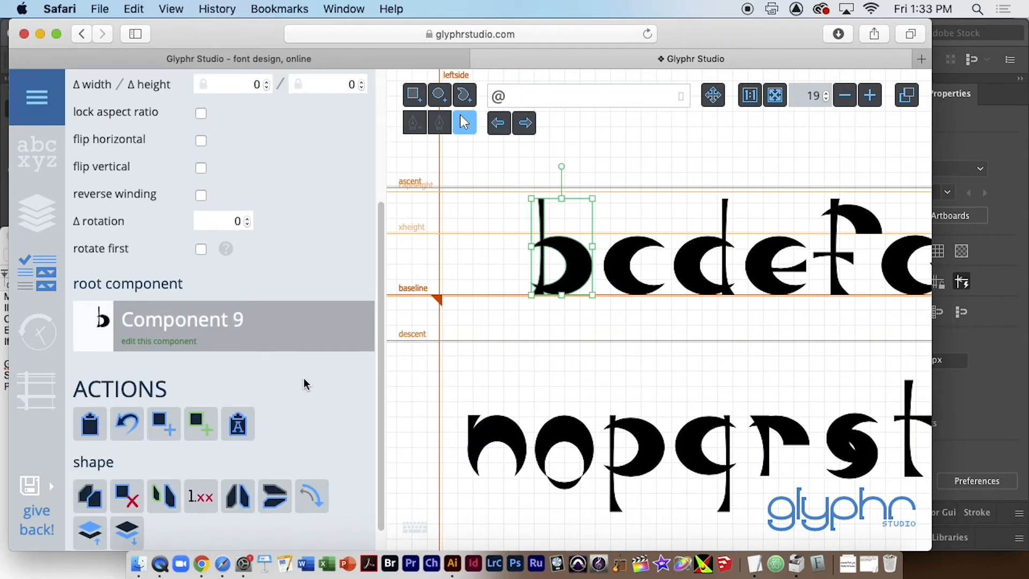
# Open the capital B glyph from the glyph chooser and paste the copied letter b into it
pyautogui.click(37, 153)
pyautogui.click(139, 160)
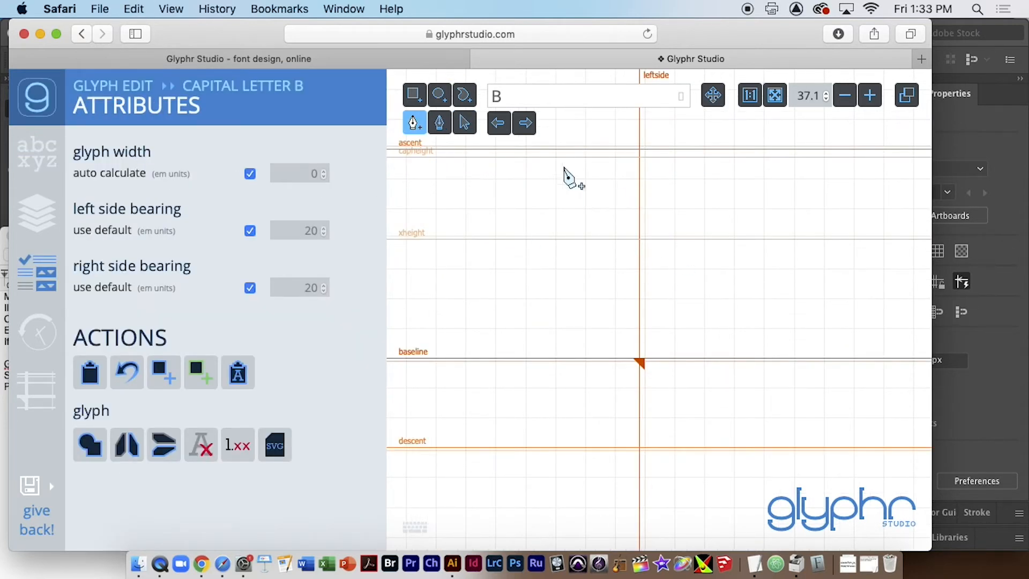
pyautogui.click(464, 122)
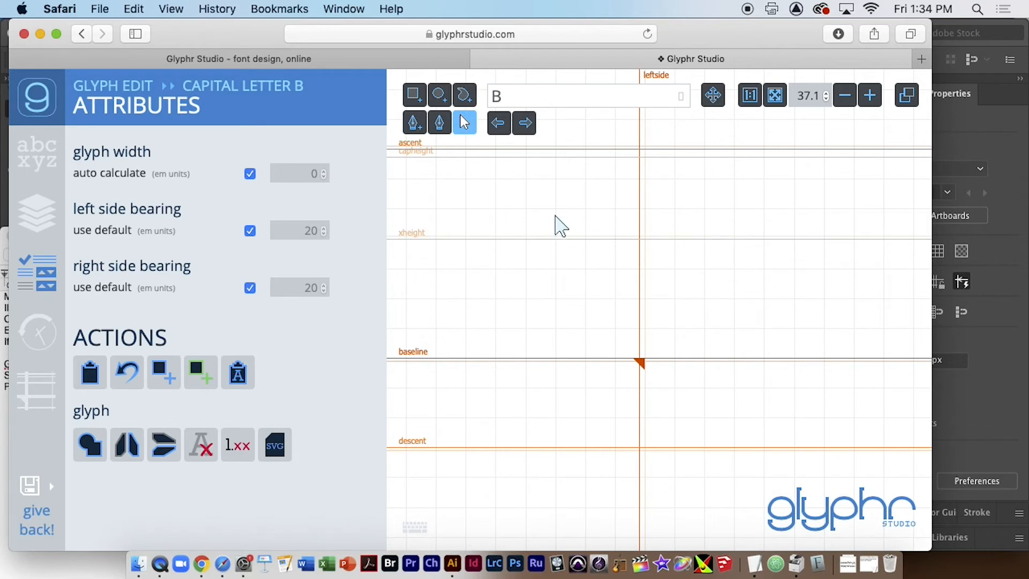
pyautogui.press('super+v')
# Move the pasted b against the left side line and onto the baseline, at Δx -577.109, Δy -0.579
pyautogui.moveTo(900, 311); pyautogui.dragTo(730, 306)
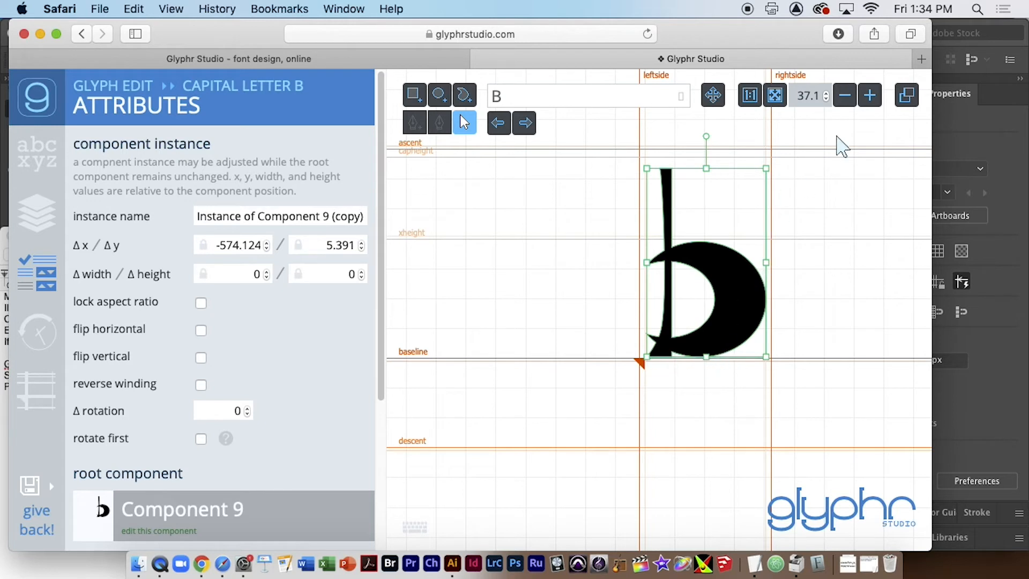
pyautogui.click(872, 93)
pyautogui.click(872, 93)
pyautogui.click(871, 93)
pyautogui.click(871, 93)
pyautogui.click(871, 93)
pyautogui.click(871, 93)
pyautogui.moveTo(778, 310); pyautogui.dragTo(775, 312)
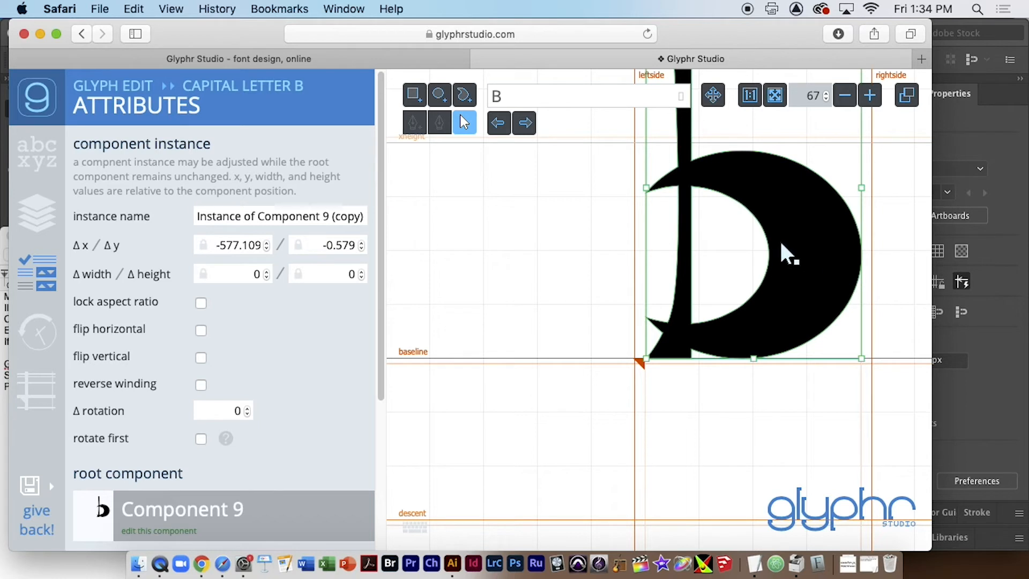
# Return to the @ glyph and delete the letter b from the alphabet
pyautogui.click(48, 162)
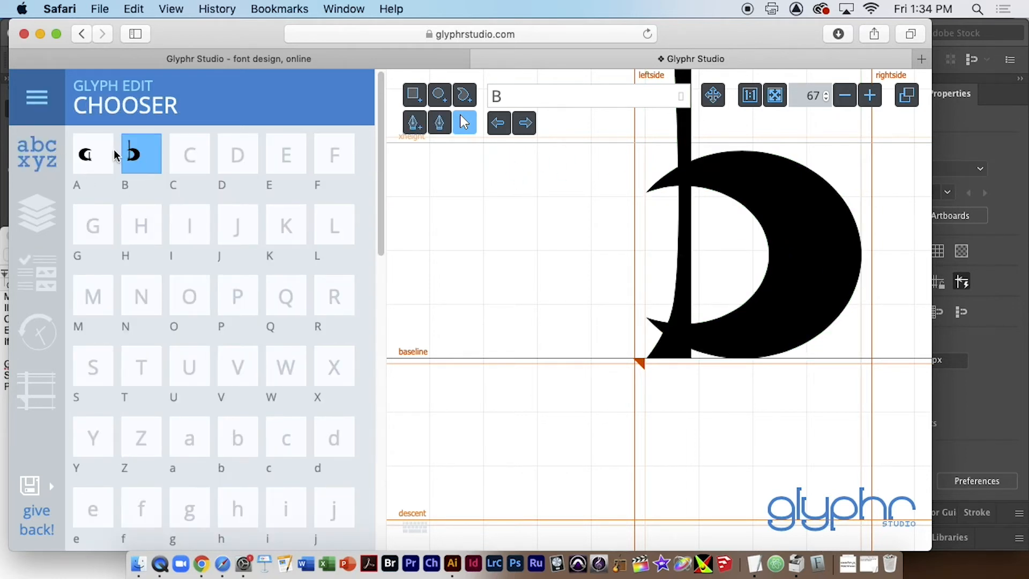
pyautogui.scroll(-5, 363, 477)
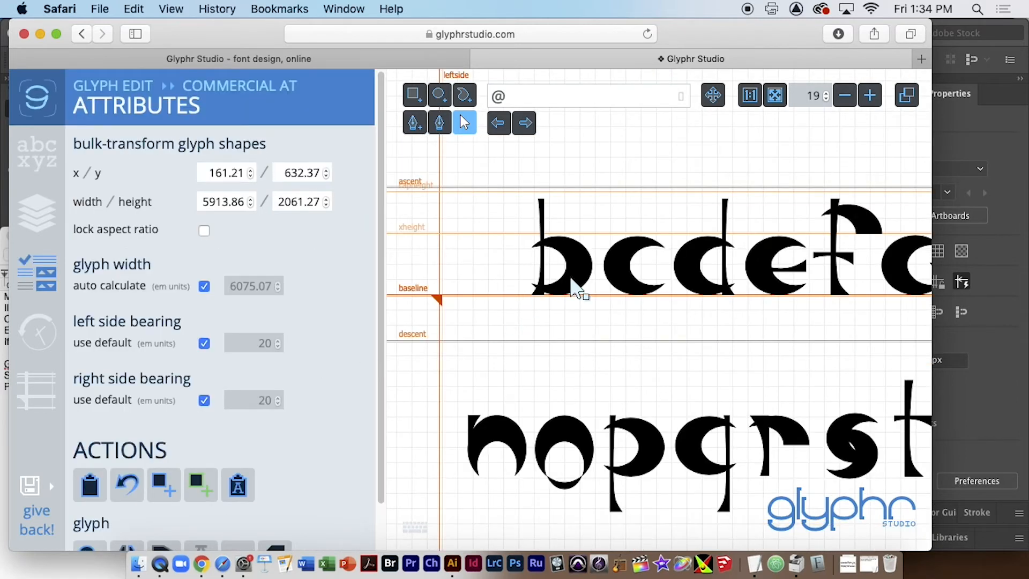
pyautogui.click(588, 277)
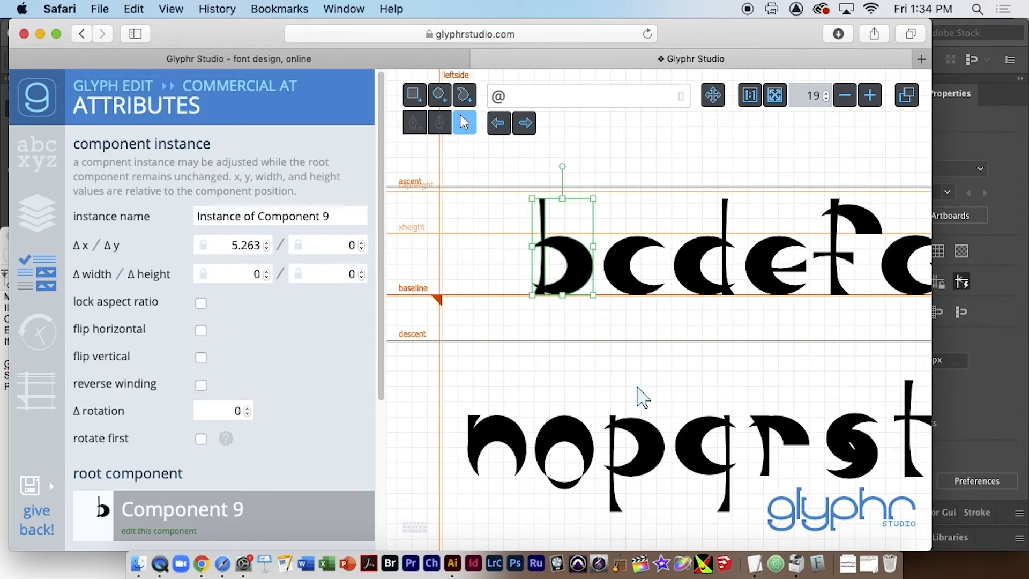
pyautogui.press('Delete')
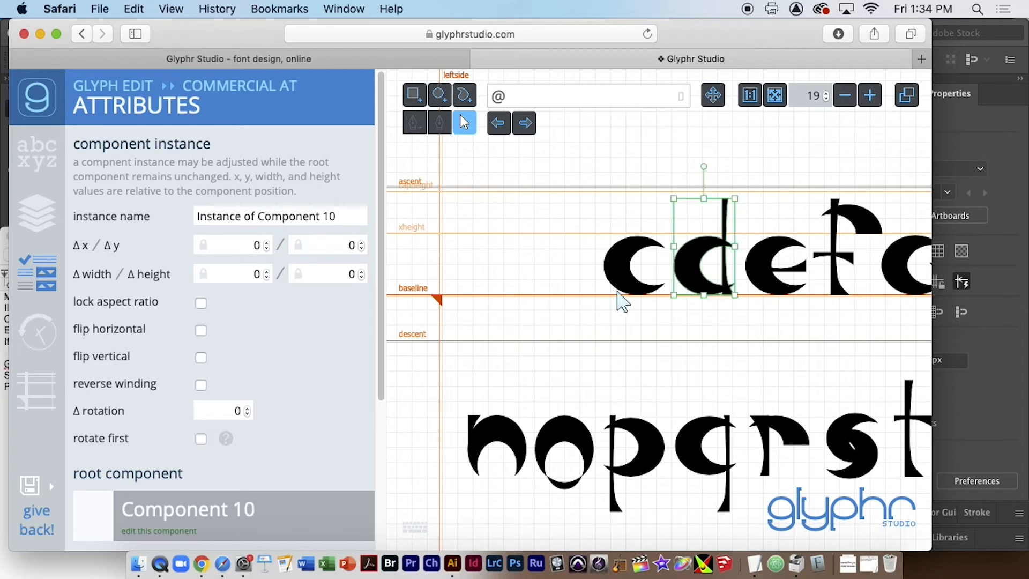
# Copy the letter c from the @ glyph and paste it into the capital C glyph
pyautogui.click(621, 259)
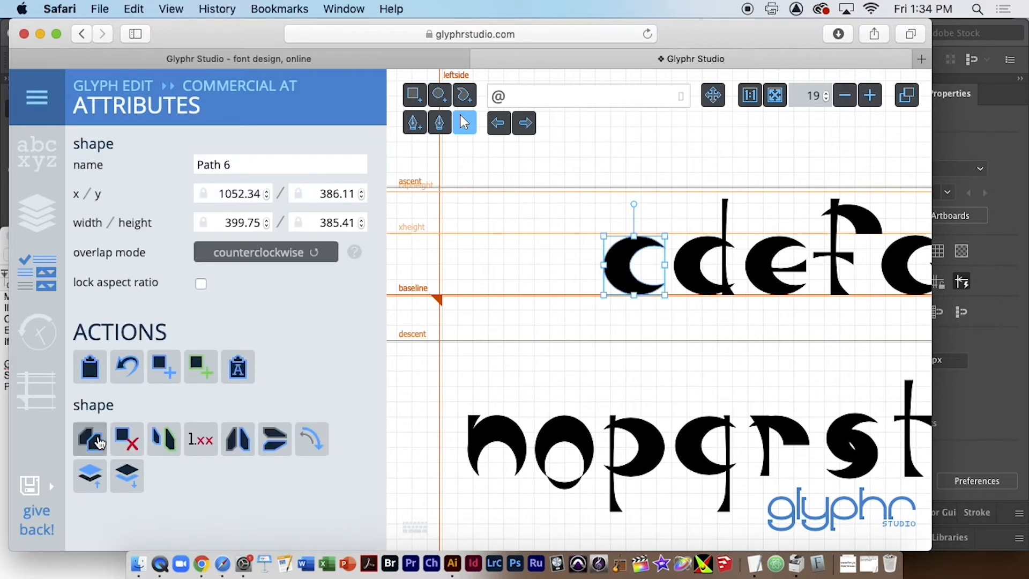
pyautogui.click(26, 156)
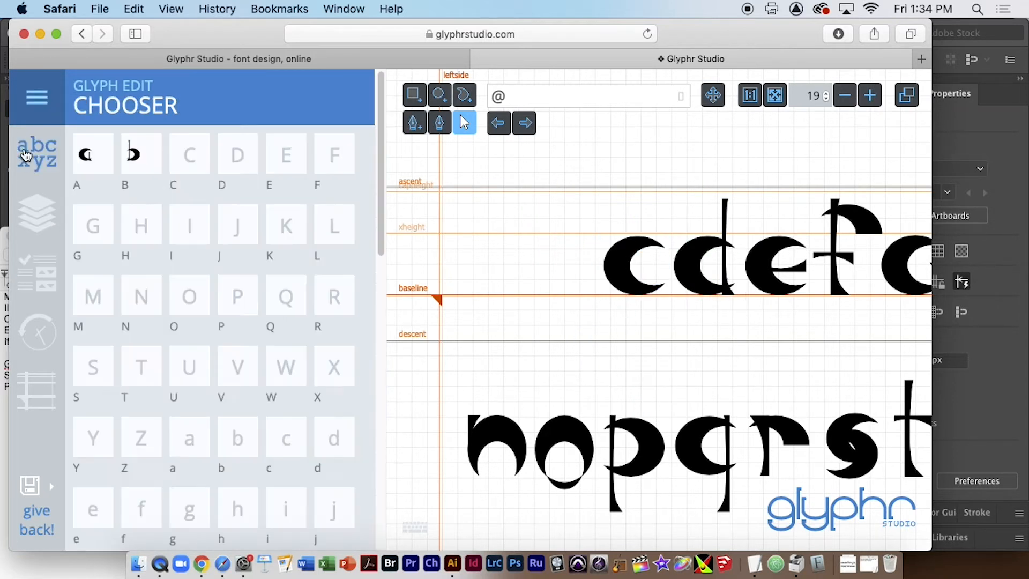
pyautogui.click(196, 166)
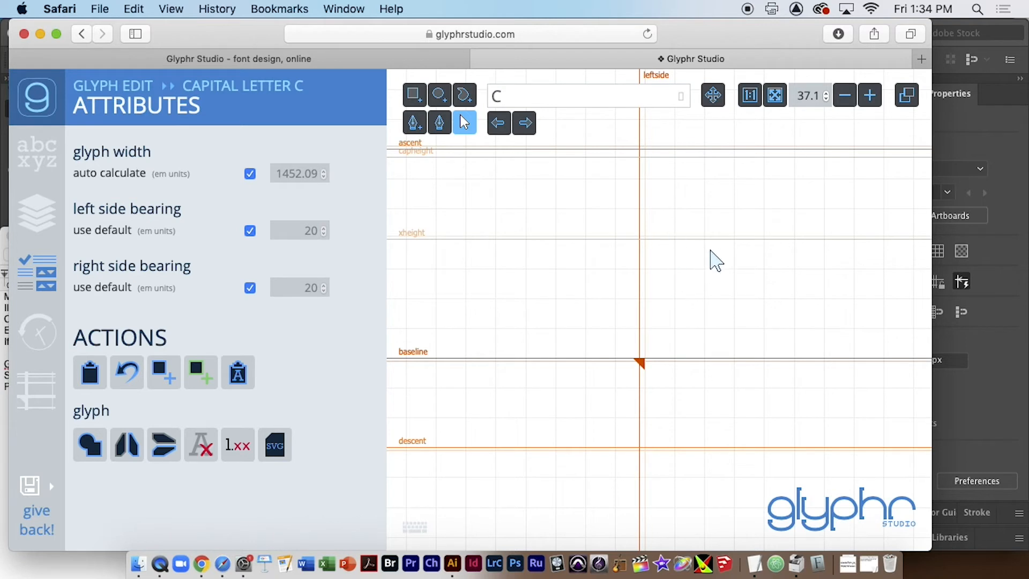
pyautogui.click(844, 96)
pyautogui.click(846, 99)
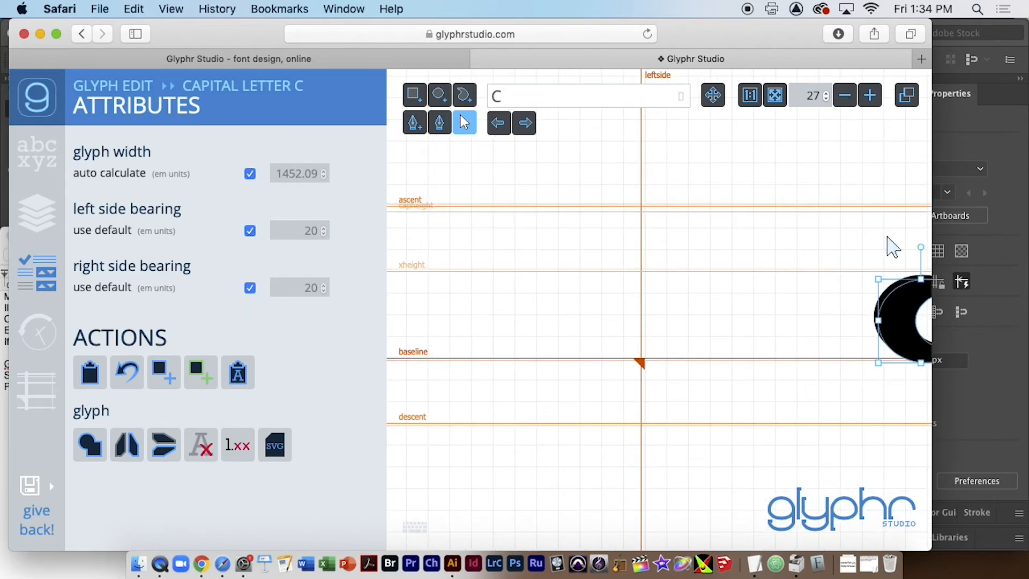
# Move the pasted c against the left side line and onto the baseline, at x -0.595, y 386.073
pyautogui.moveTo(908, 348); pyautogui.dragTo(862, 317)
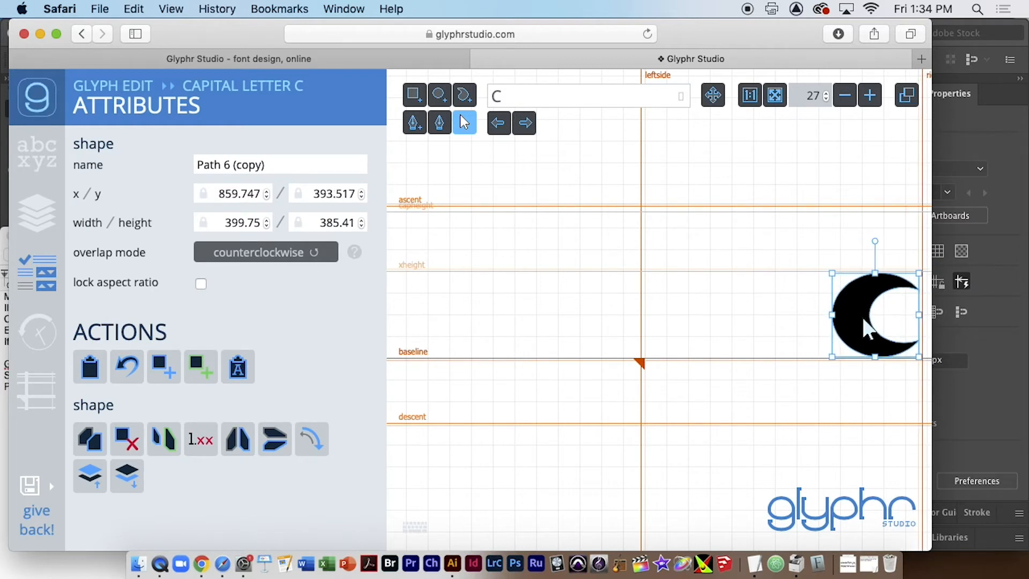
pyautogui.click(844, 94)
pyautogui.click(845, 95)
pyautogui.moveTo(816, 330); pyautogui.dragTo(663, 330)
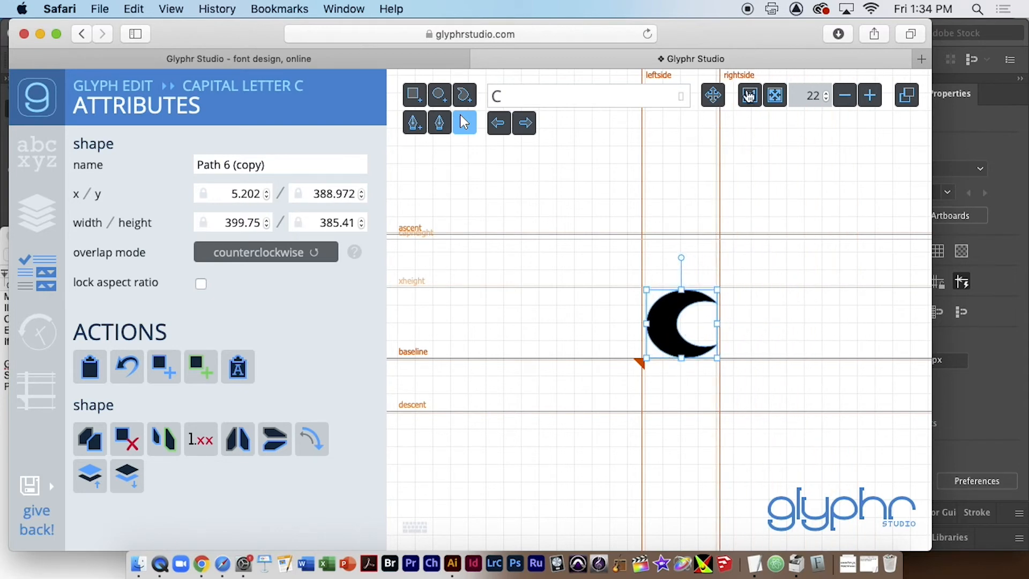
pyautogui.click(870, 96)
pyautogui.click(869, 96)
pyautogui.click(868, 98)
pyautogui.click(865, 100)
pyautogui.moveTo(698, 297); pyautogui.dragTo(694, 298)
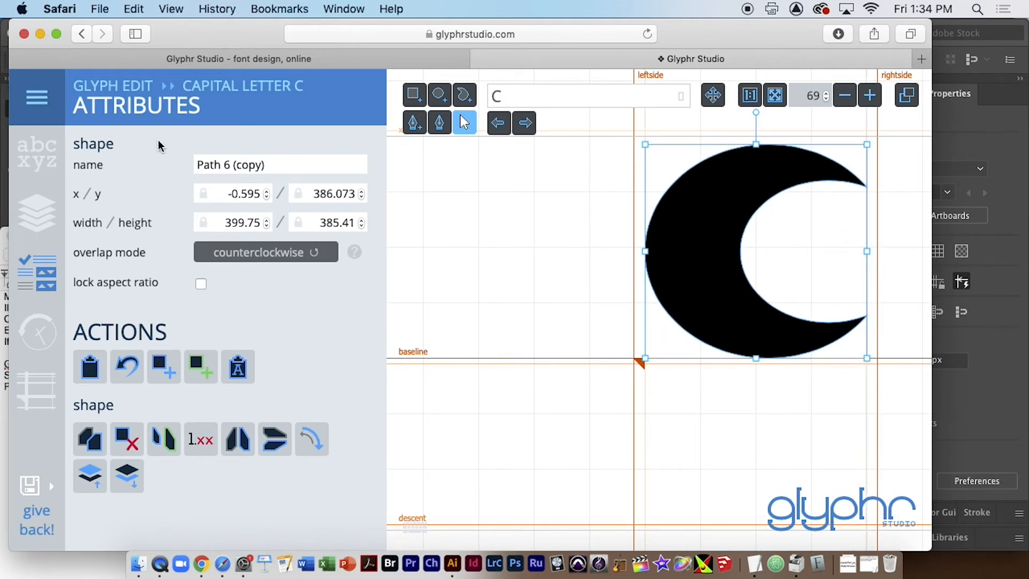
# Return to the @ glyph and delete the letter c from the alphabet
pyautogui.click(37, 154)
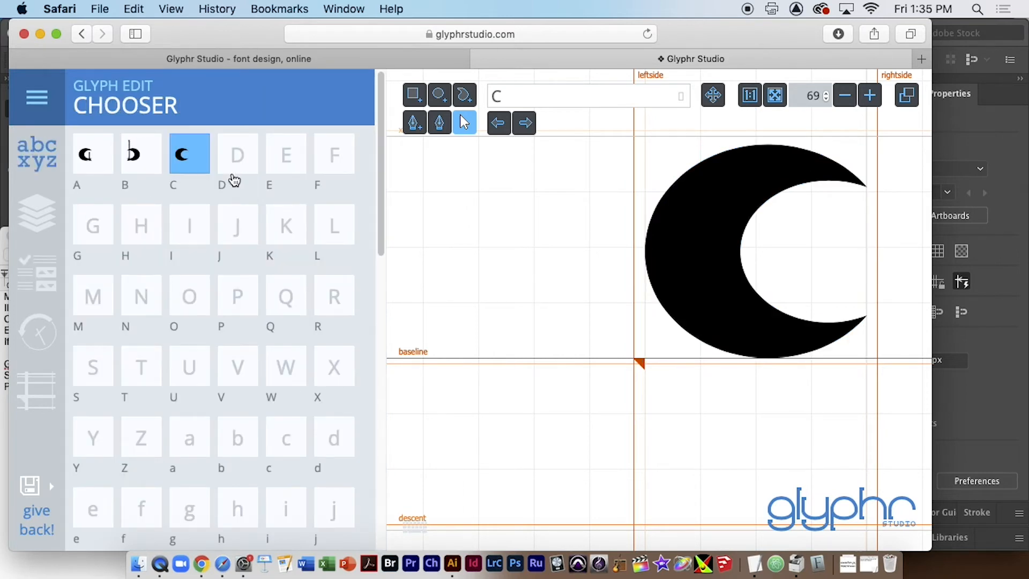
pyautogui.scroll(-10, 347, 467)
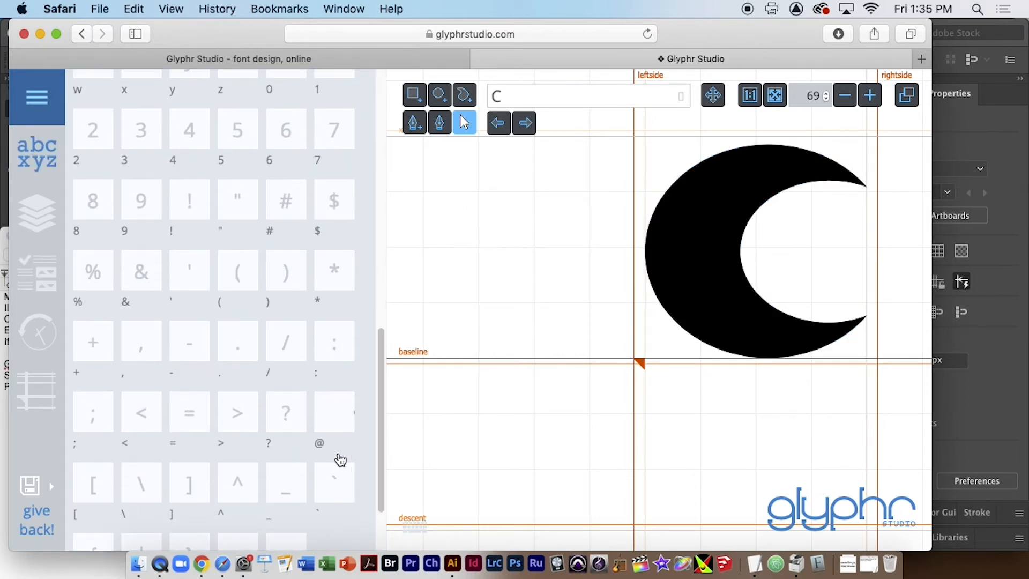
pyautogui.click(337, 417)
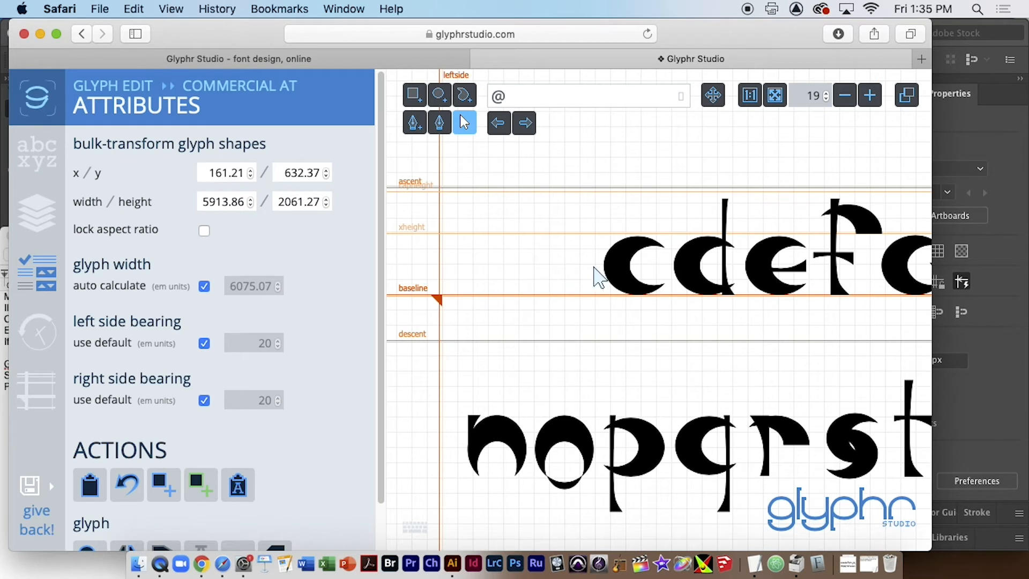
pyautogui.click(626, 271)
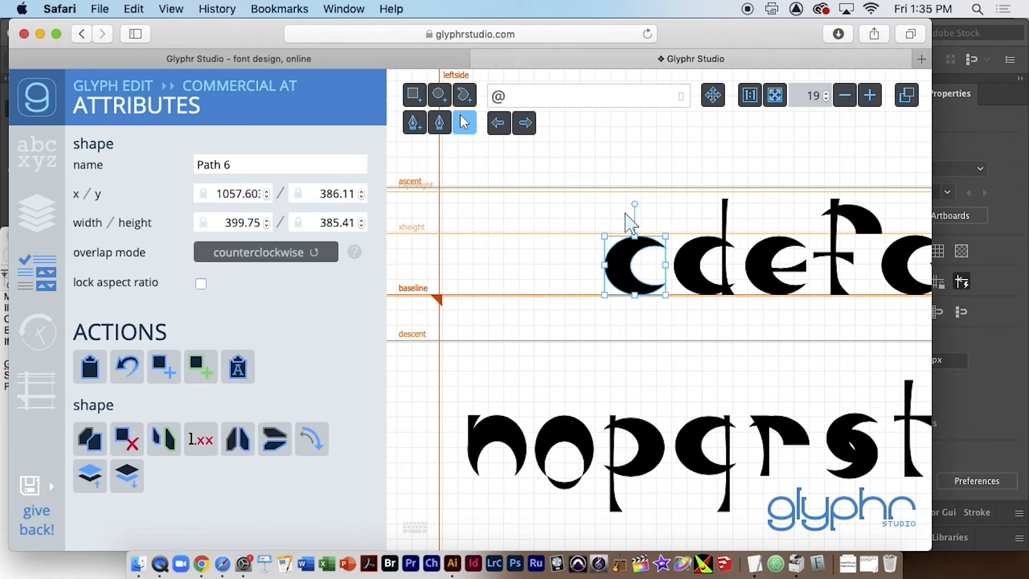
pyautogui.moveTo(643, 269); pyautogui.dragTo(693, 269)
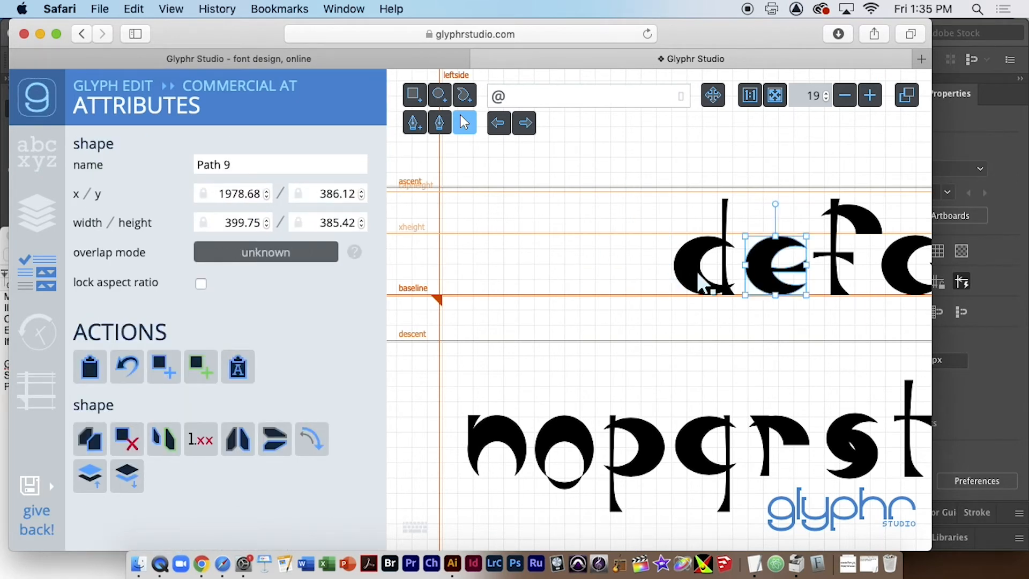
# Move the letter d to the left side line in the @ glyph, at Δx -1510.52, Δy 5.263, and copy it
pyautogui.click(693, 270)
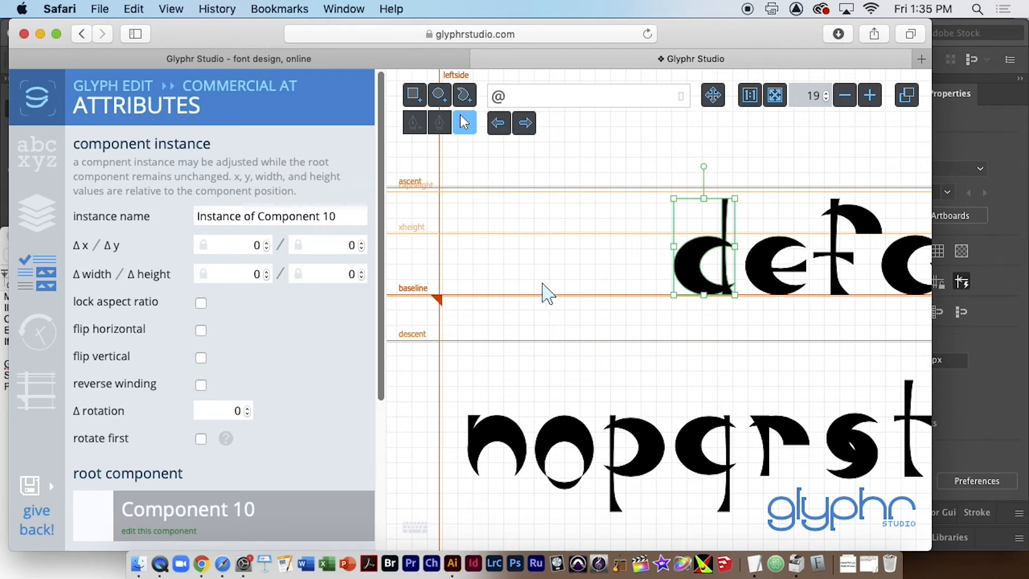
pyautogui.moveTo(686, 276); pyautogui.dragTo(470, 274)
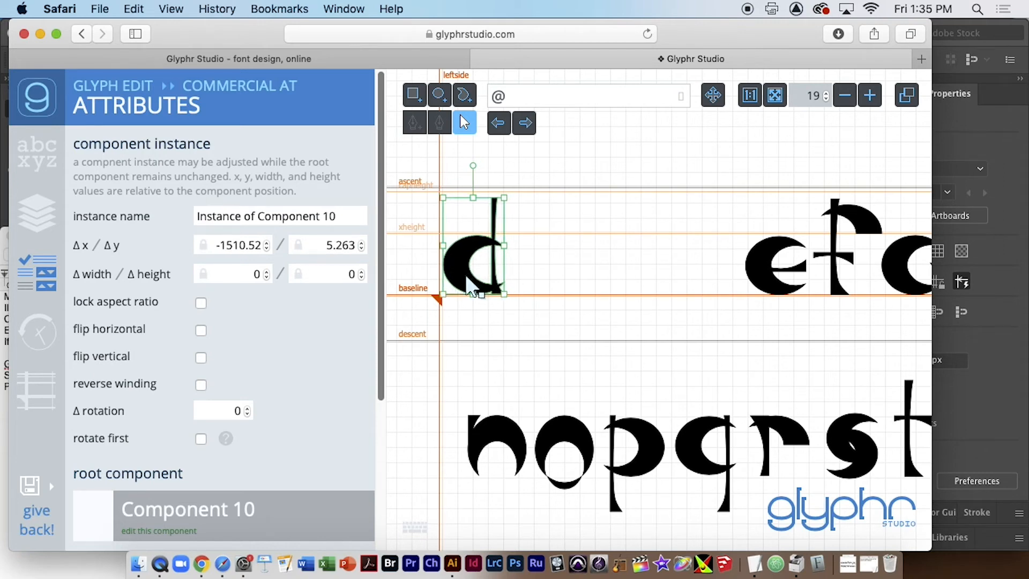
pyautogui.scroll(-3, 106, 429)
pyautogui.scroll(-2, 106, 429)
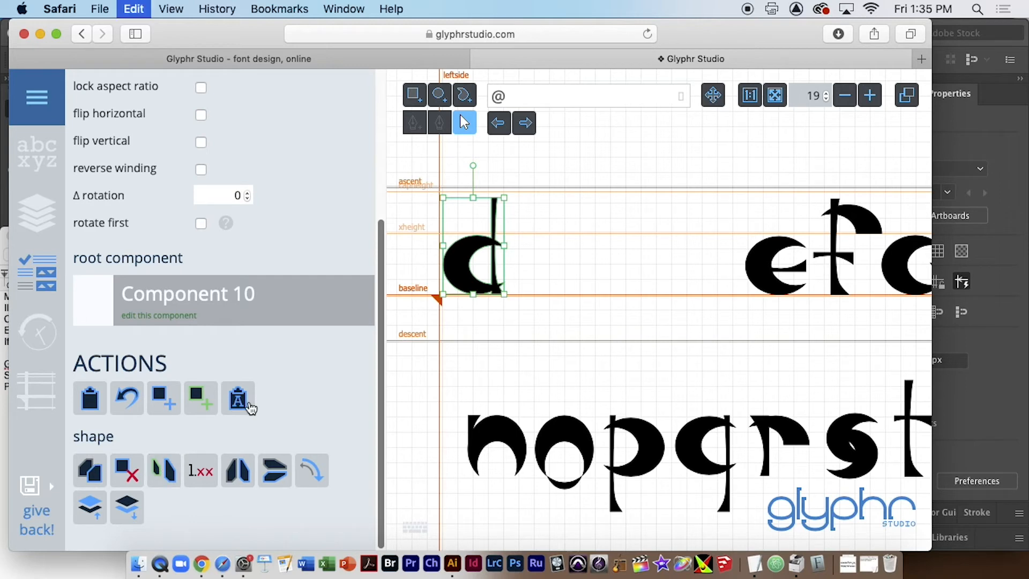
# Paste the d into the capital D glyph and lower it onto the baseline, at Δy -0.128
pyautogui.click(31, 162)
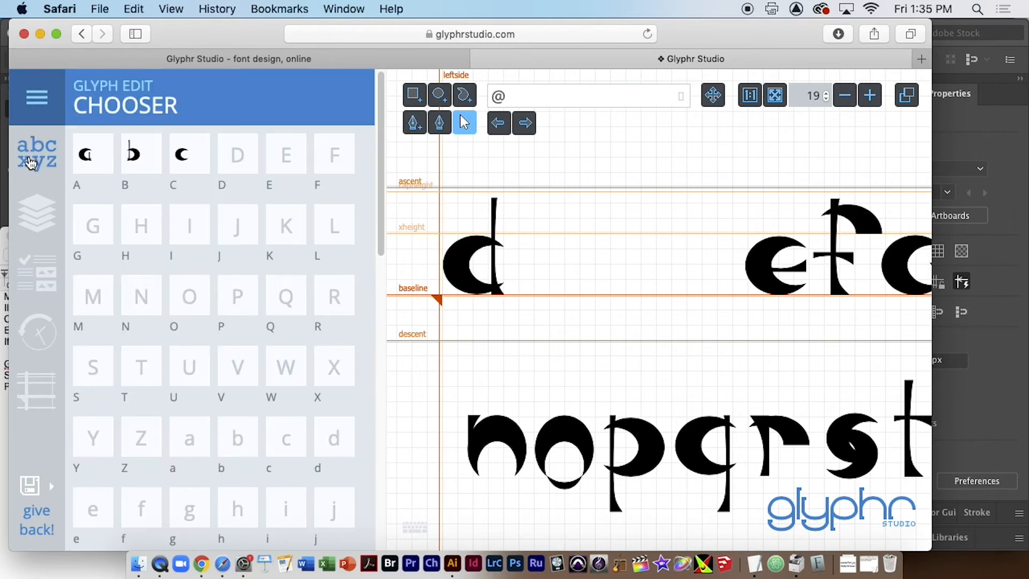
pyautogui.click(248, 153)
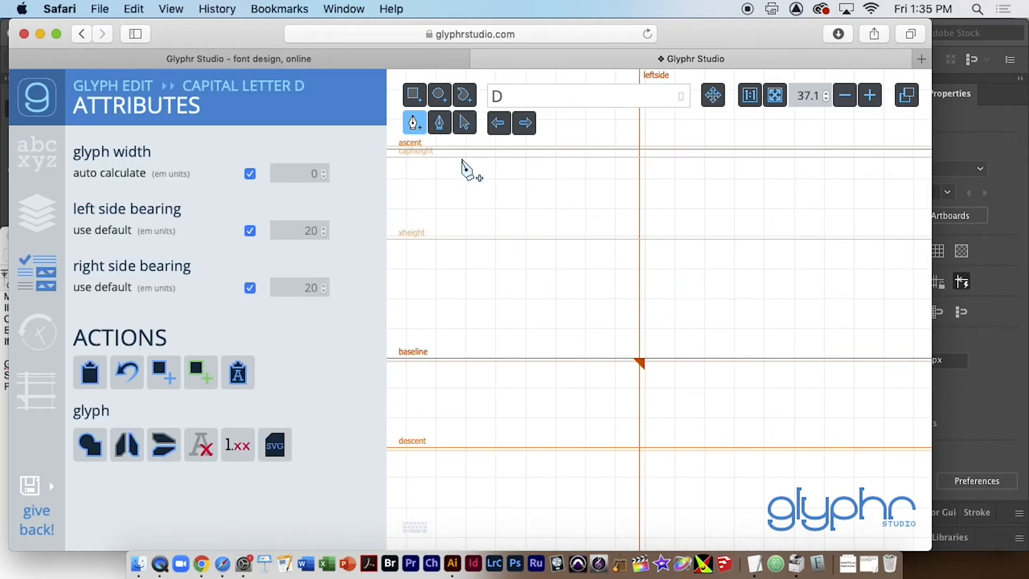
pyautogui.click(465, 120)
pyautogui.press('super+v')
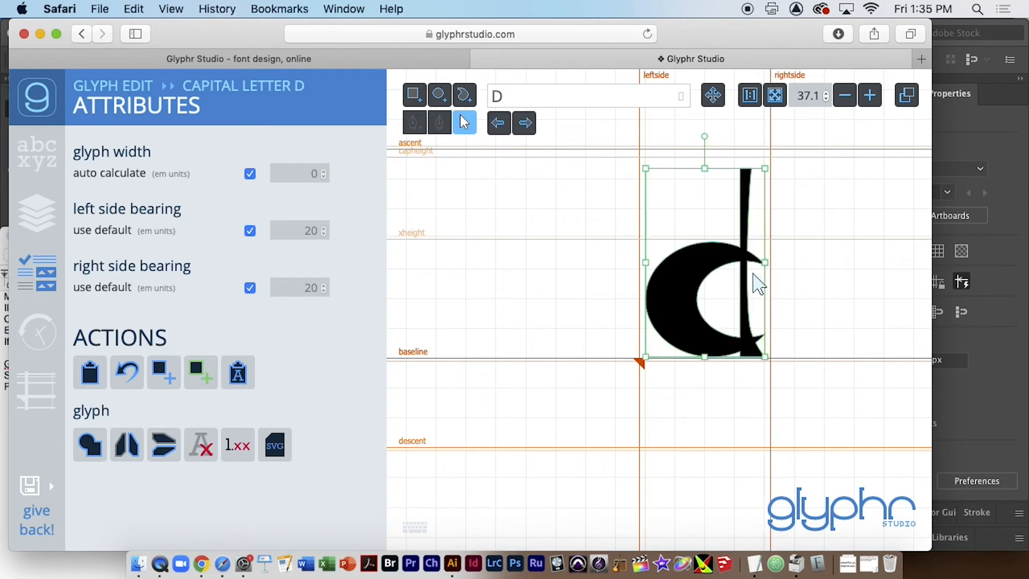
pyautogui.moveTo(697, 330); pyautogui.dragTo(698, 332)
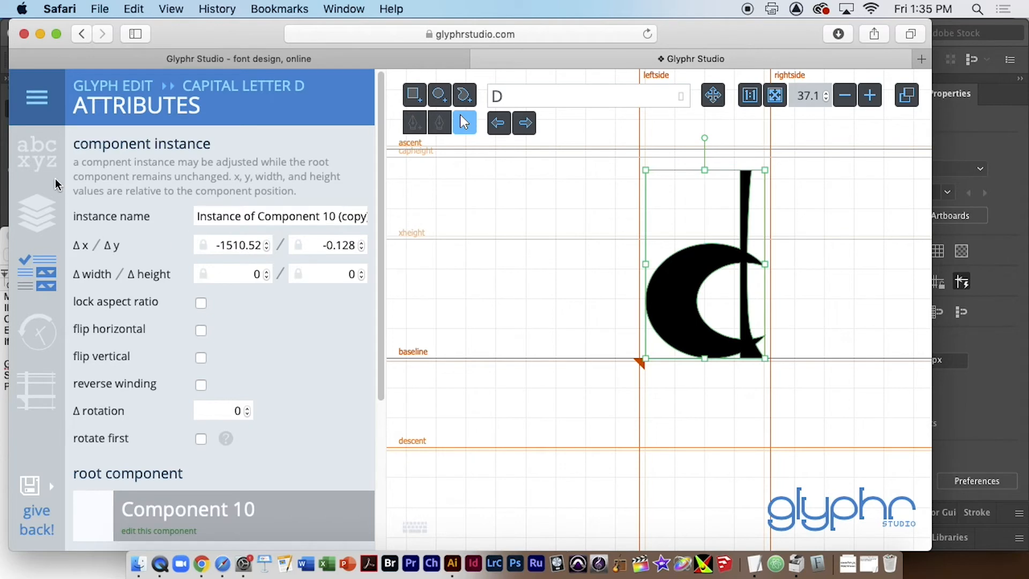
# Return to the @ glyph and delete the letter d from the alphabet
pyautogui.click(45, 152)
pyautogui.scroll(-10, 332, 504)
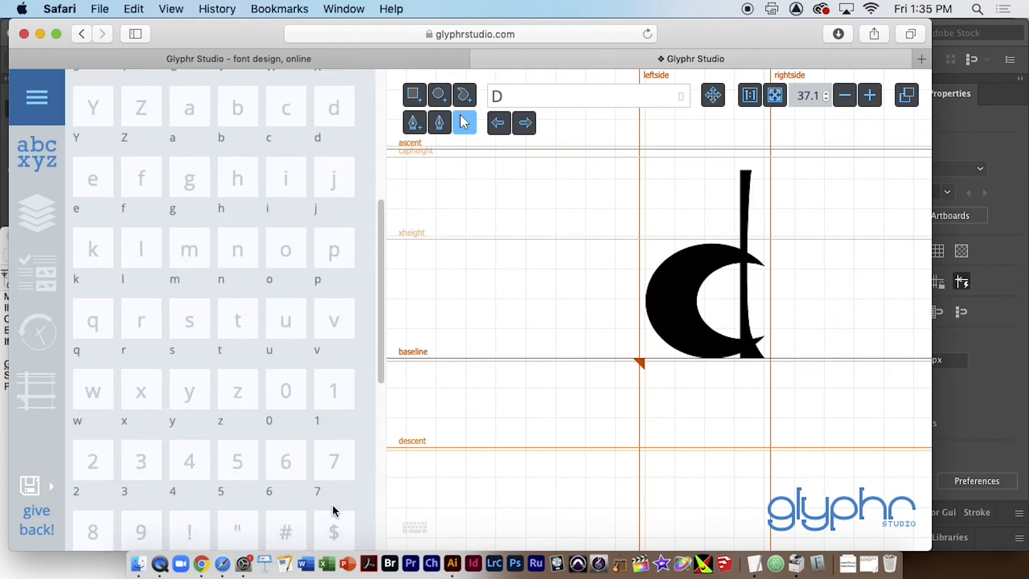
pyautogui.click(333, 313)
pyautogui.click(472, 299)
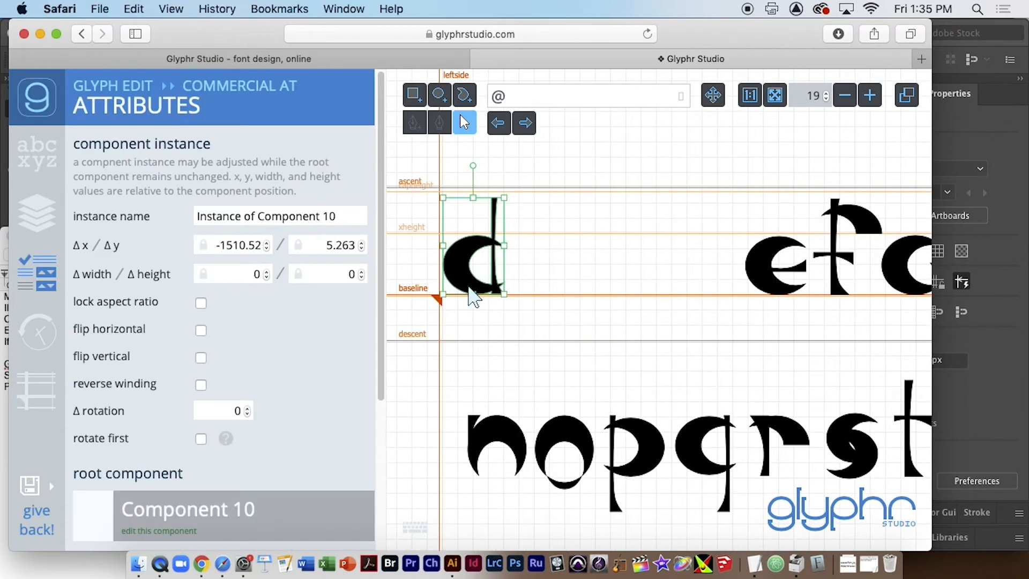
pyautogui.press('Delete')
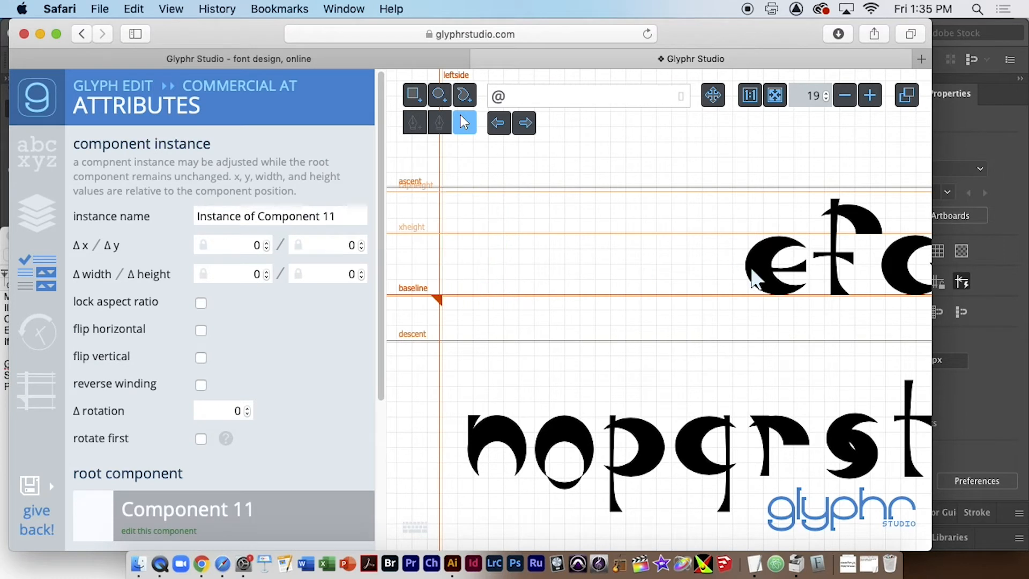
# Copy the letter e from the @ glyph into the capital E glyph, aligned to the left side line and baseline at x -0.14, y 385.865
pyautogui.moveTo(767, 273); pyautogui.dragTo(464, 273)
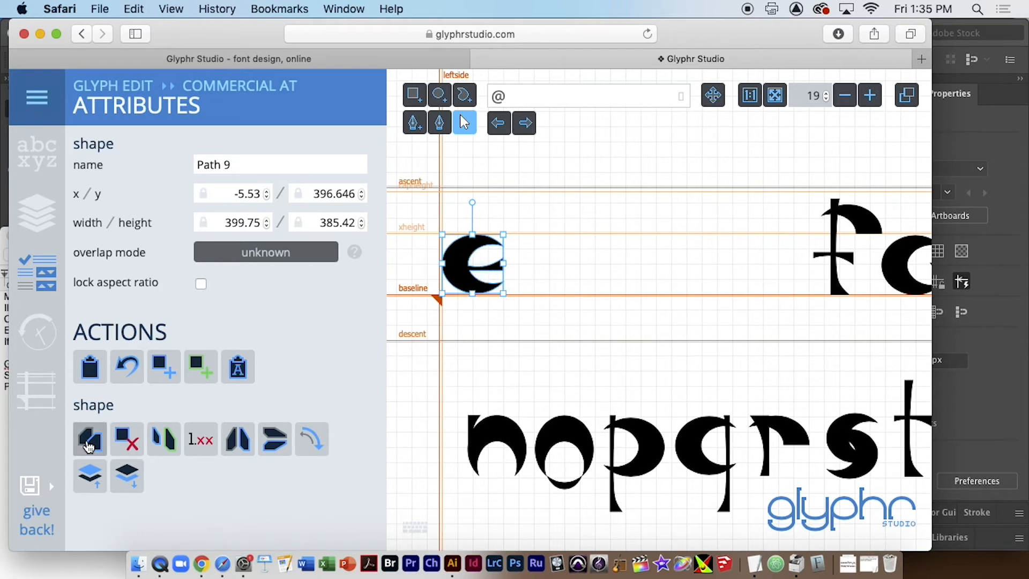
pyautogui.click(36, 153)
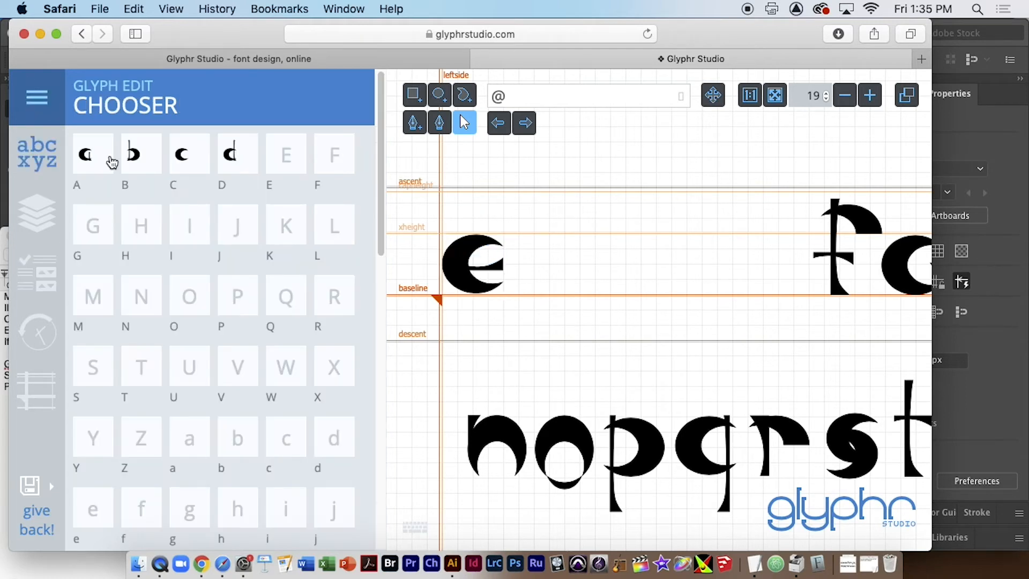
pyautogui.click(287, 156)
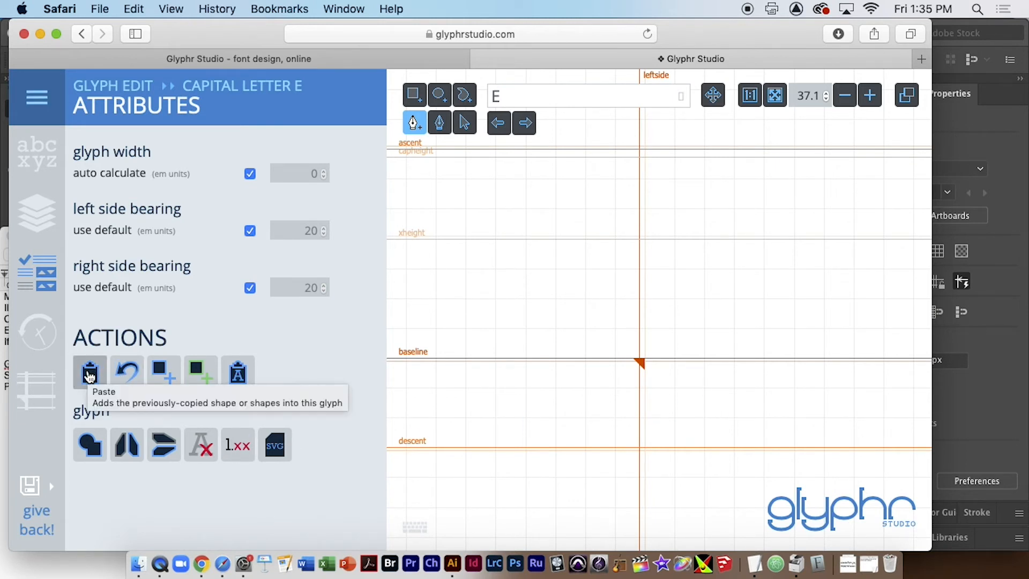
pyautogui.click(89, 376)
pyautogui.click(464, 122)
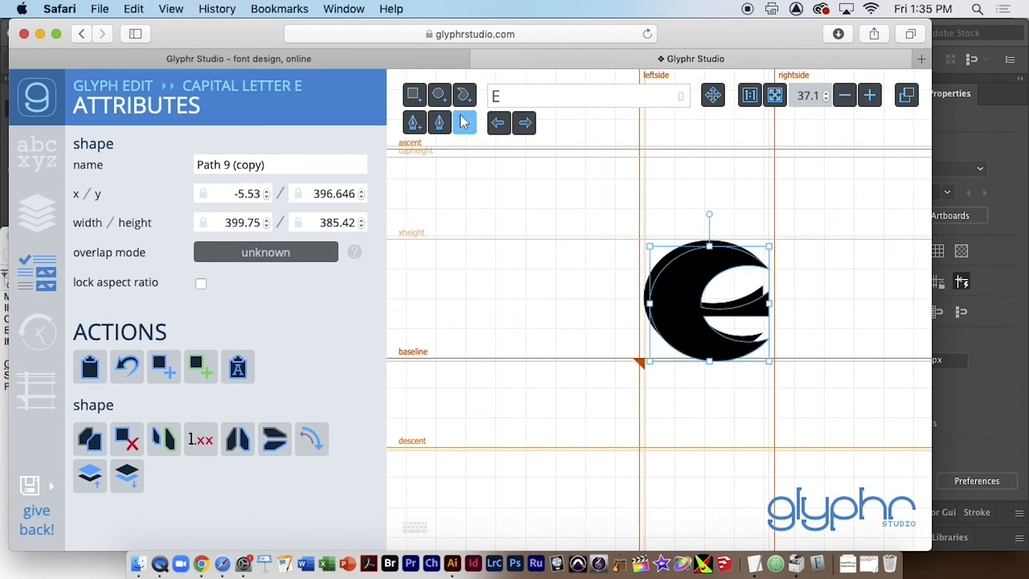
pyautogui.moveTo(688, 328); pyautogui.dragTo(682, 314)
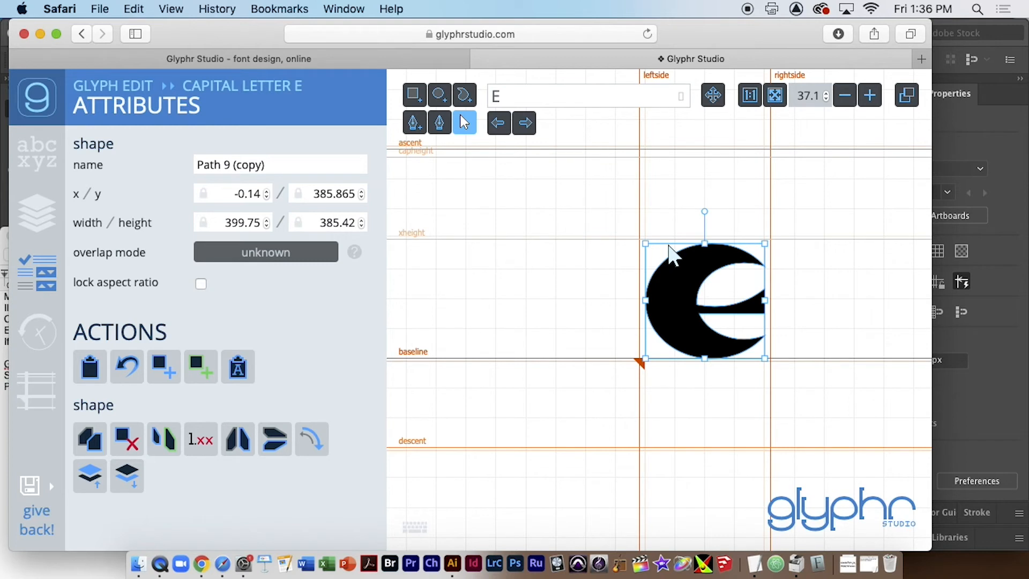
# Return to the @ glyph and delete the letter e from the alphabet
pyautogui.click(49, 156)
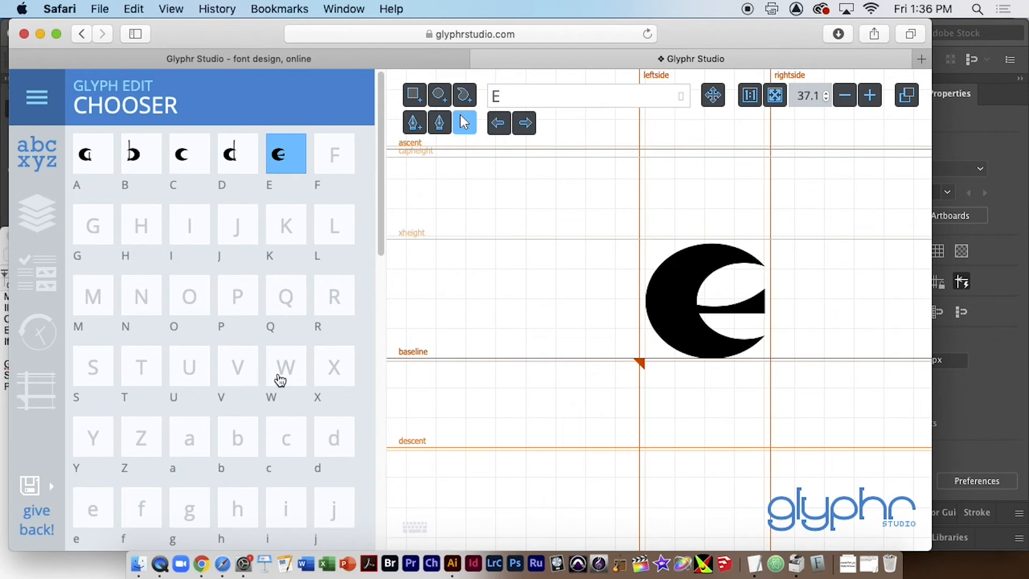
pyautogui.click(143, 451)
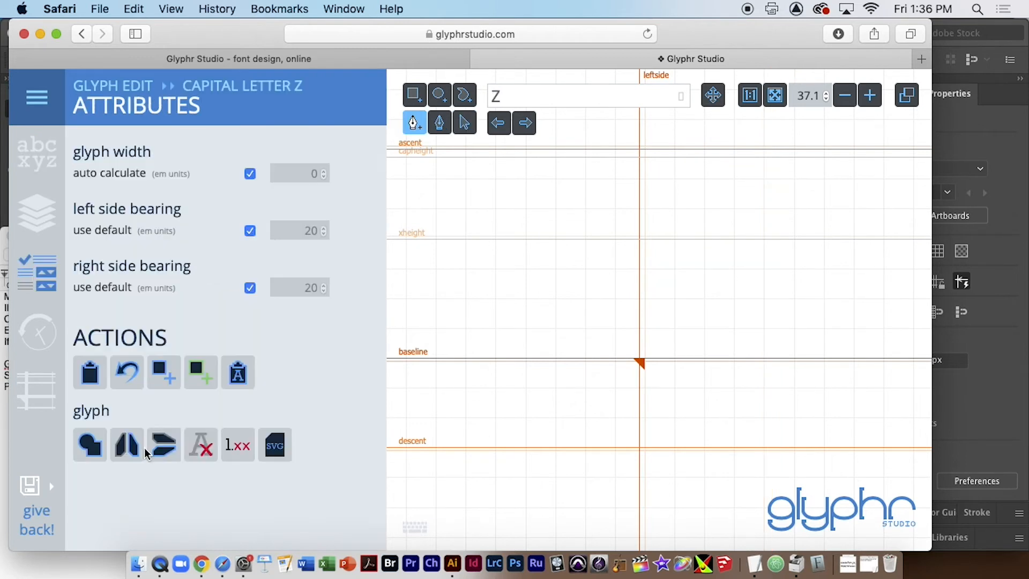
pyautogui.click(43, 167)
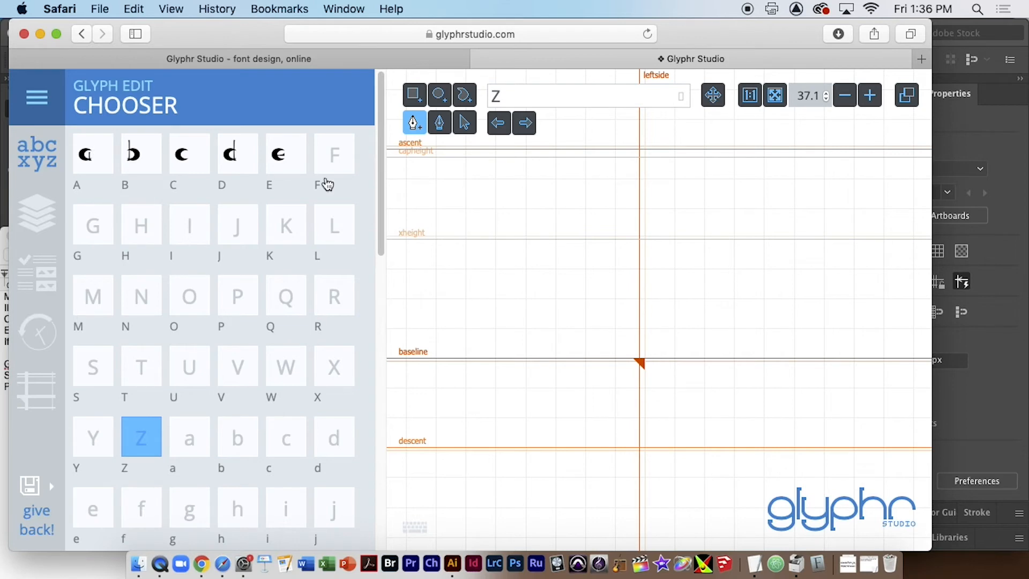
pyautogui.scroll(-10, 236, 447)
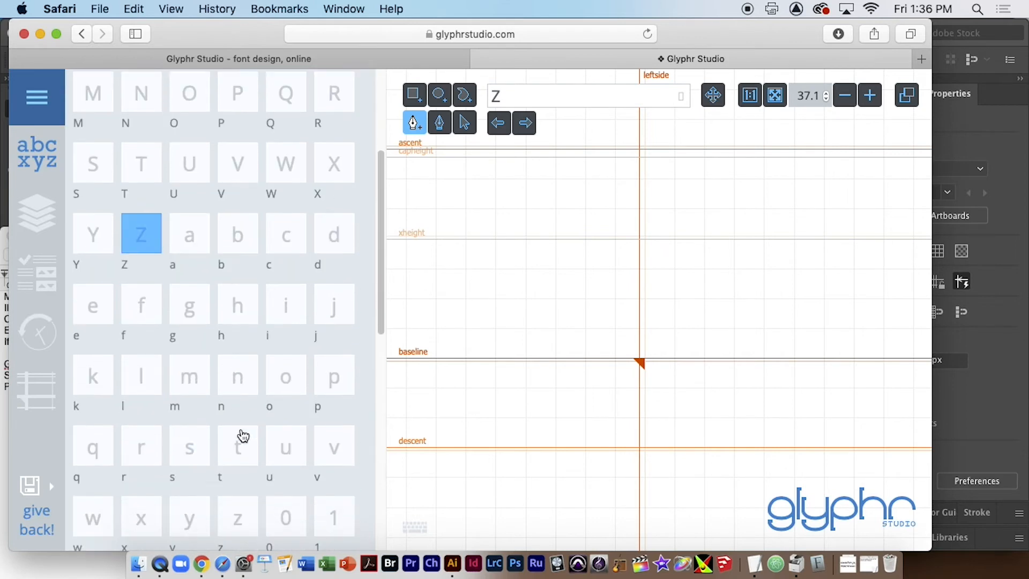
pyautogui.scroll(-8, 322, 455)
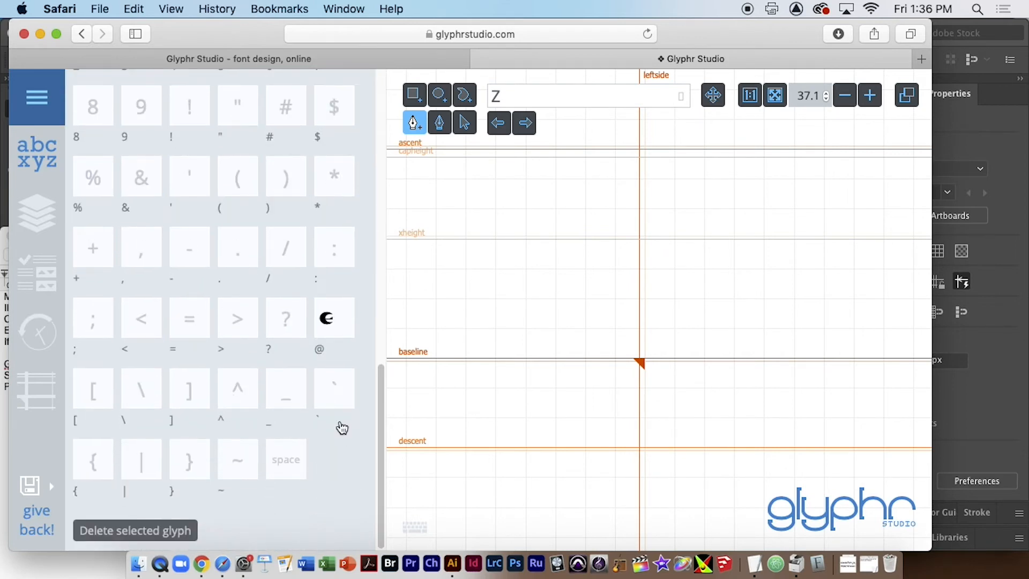
pyautogui.click(346, 330)
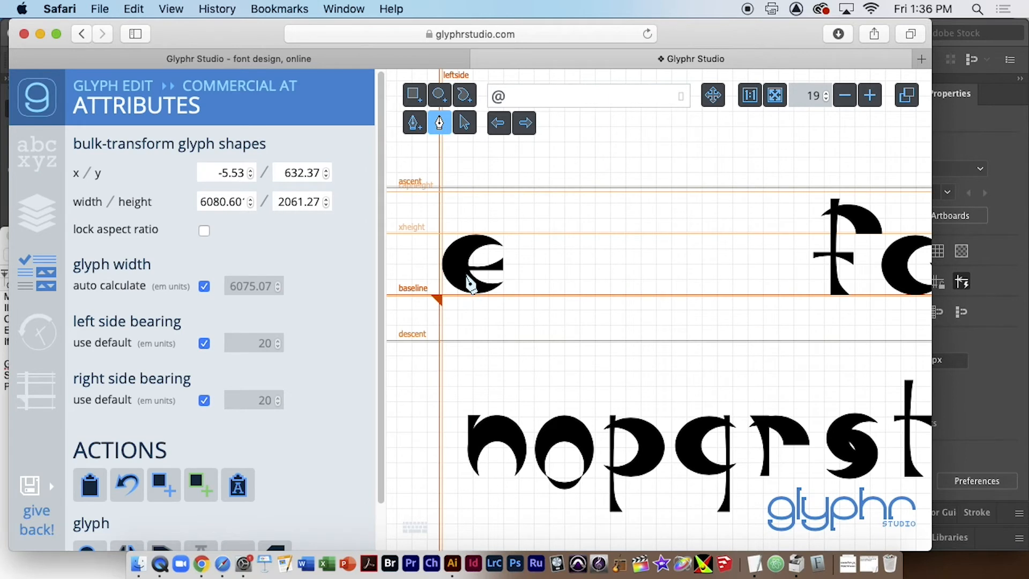
pyautogui.click(464, 123)
pyautogui.click(466, 288)
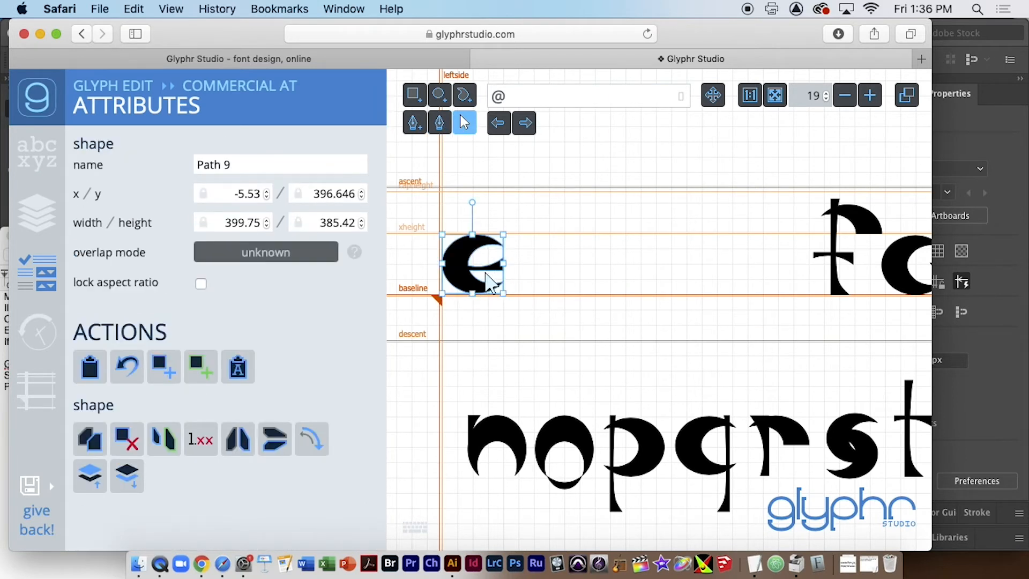
pyautogui.press('Delete')
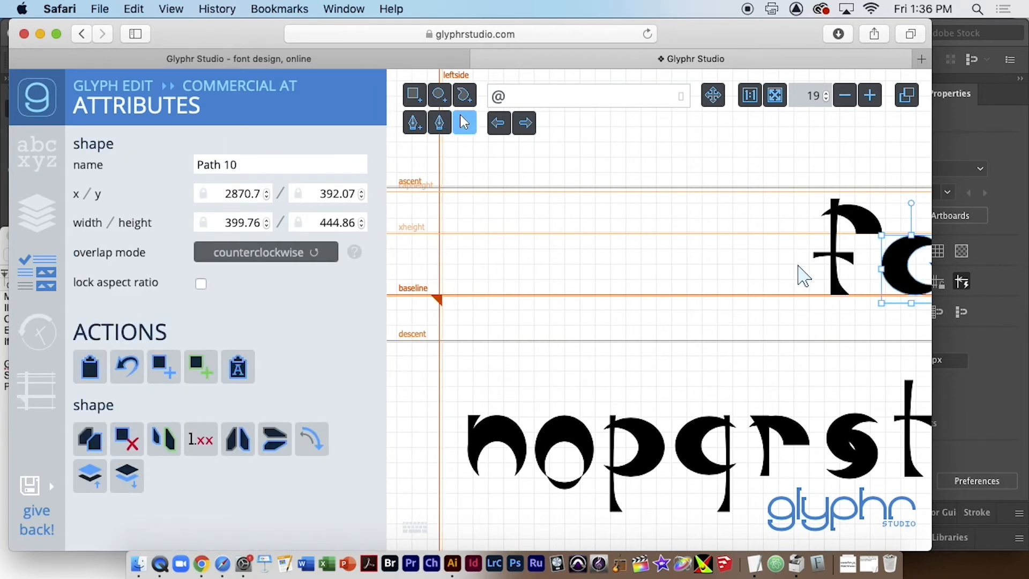
# Copy the letter f from the @ glyph into the capital F glyph, aligned to the left side line and baseline at x -3.709, y 632.232
pyautogui.moveTo(838, 289); pyautogui.dragTo(463, 273)
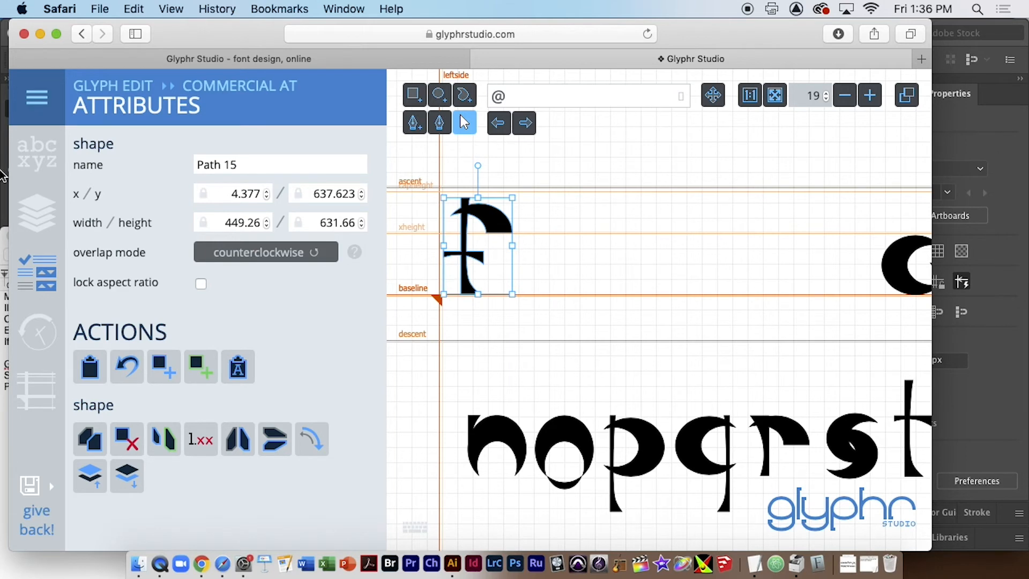
pyautogui.click(26, 160)
pyautogui.click(334, 159)
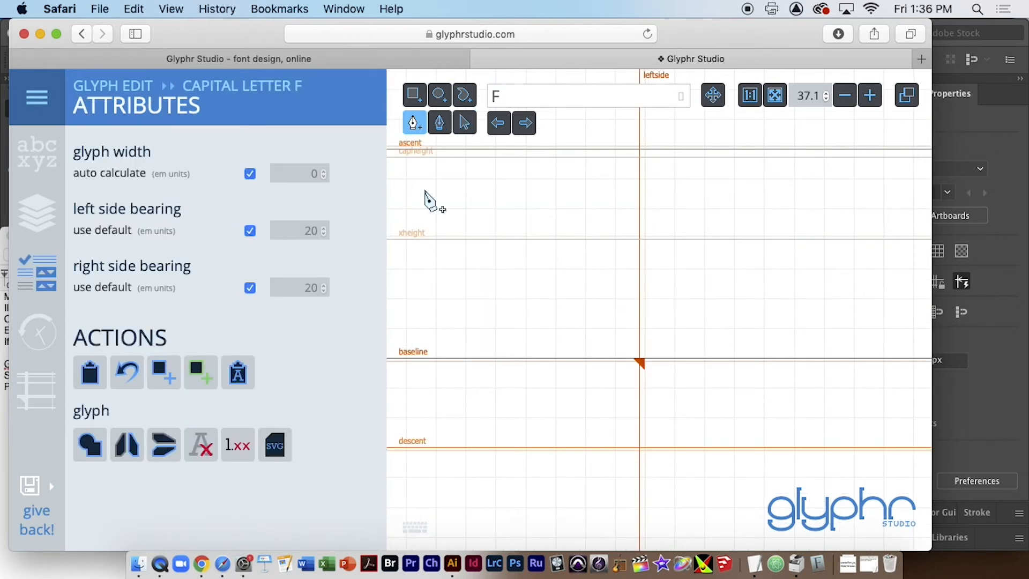
pyautogui.click(721, 344)
pyautogui.moveTo(696, 344); pyautogui.dragTo(692, 331)
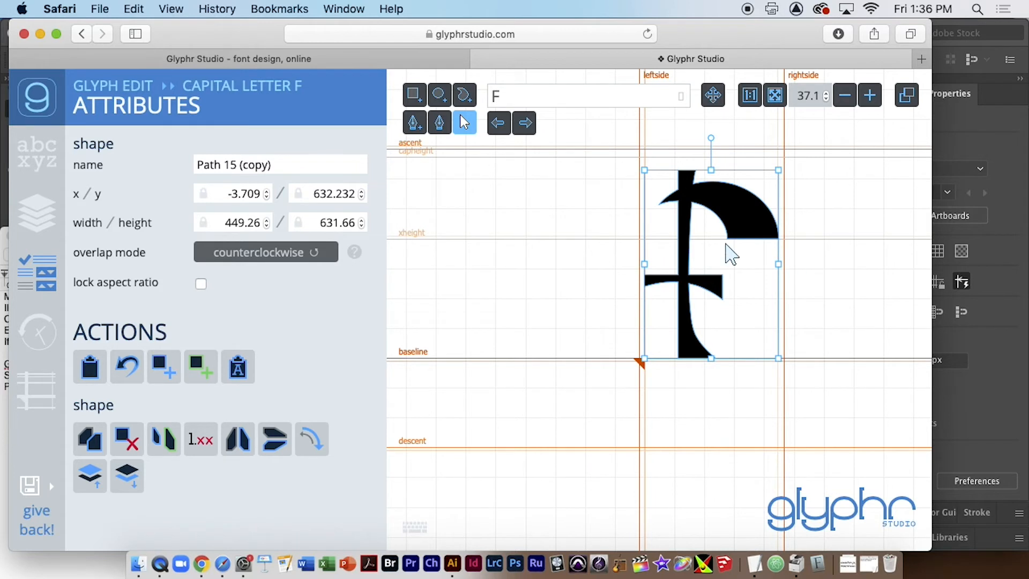
# Open the small letter a glyph and copy the capital A glyph's shapes into it
pyautogui.click(47, 157)
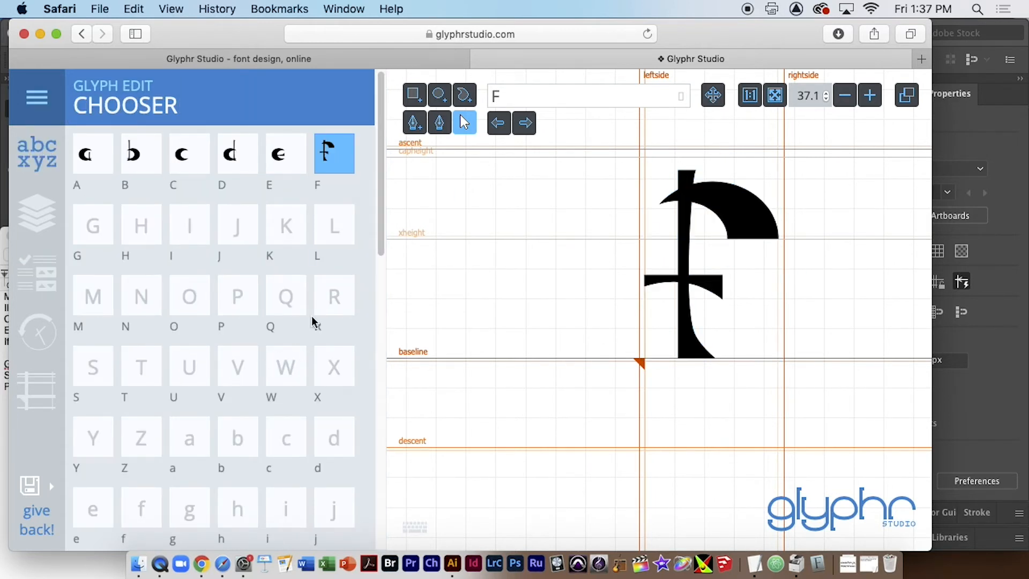
pyautogui.click(194, 444)
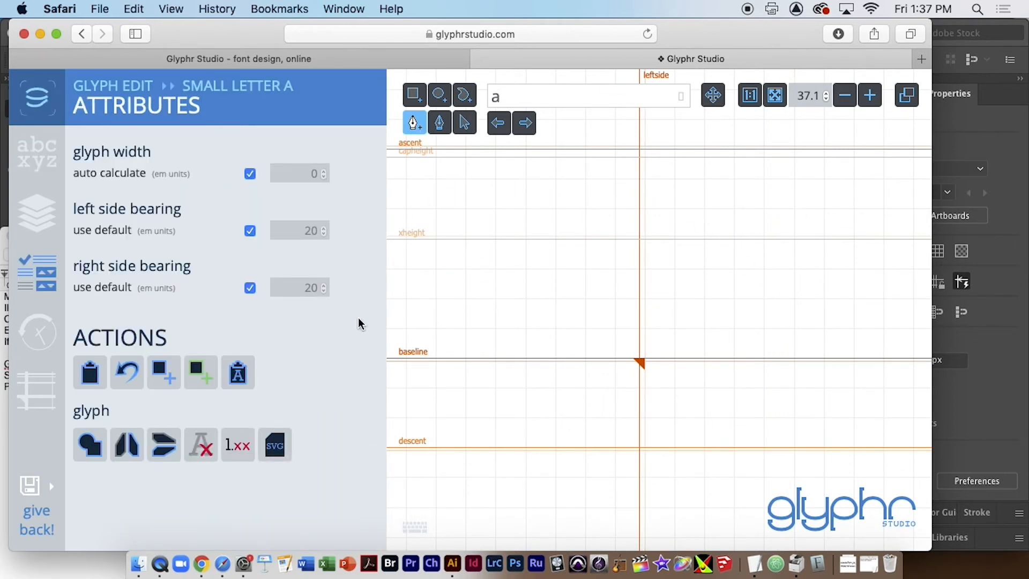
pyautogui.click(240, 375)
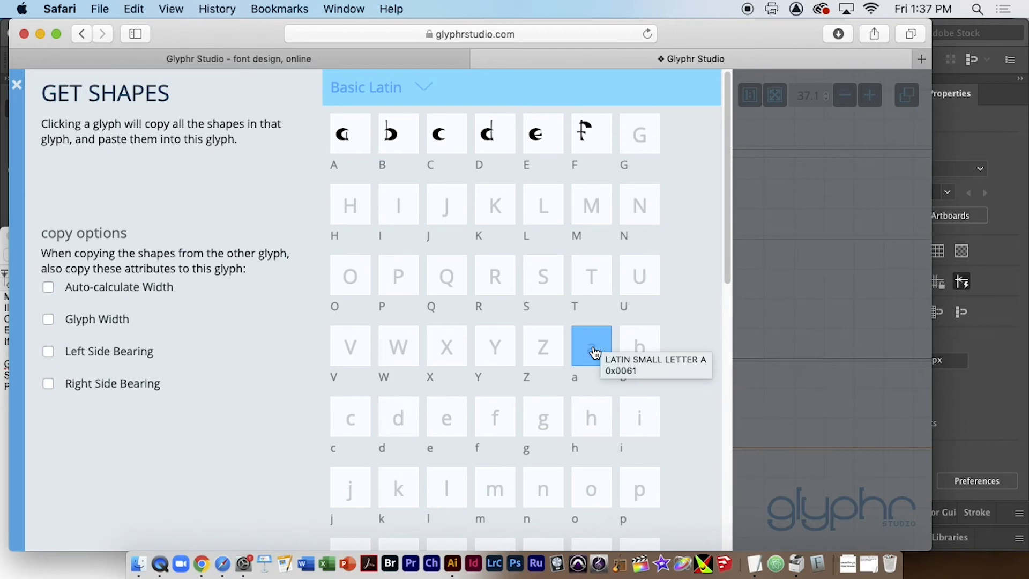
pyautogui.click(351, 140)
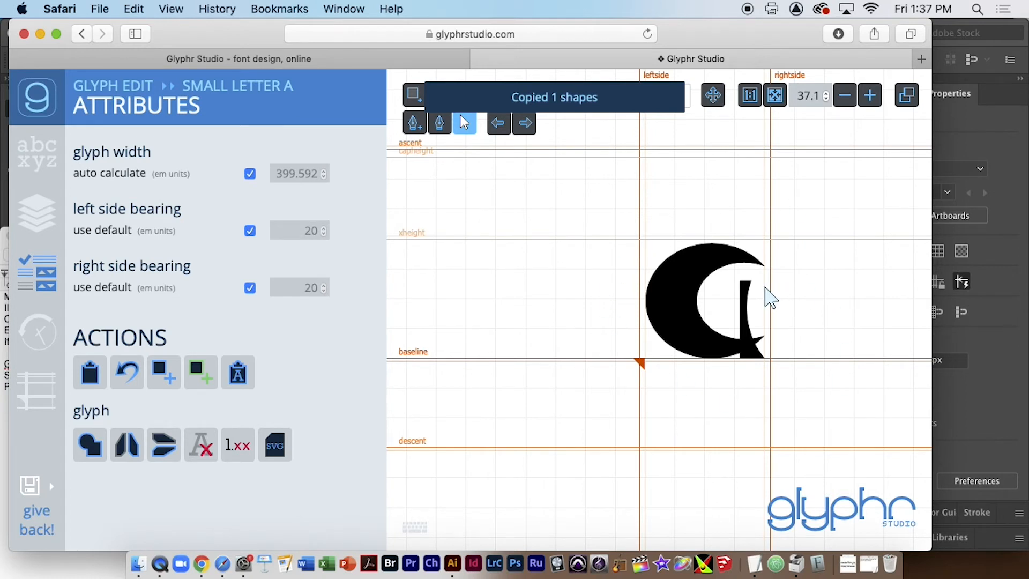
# Open the small letter b glyph and copy the capital B glyph's shapes into it
pyautogui.click(38, 154)
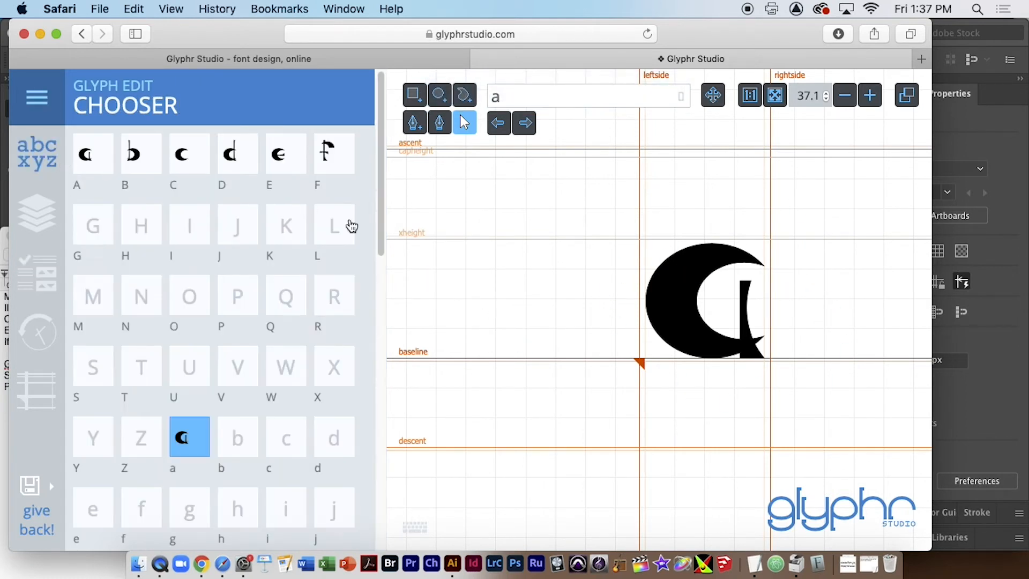
pyautogui.click(239, 438)
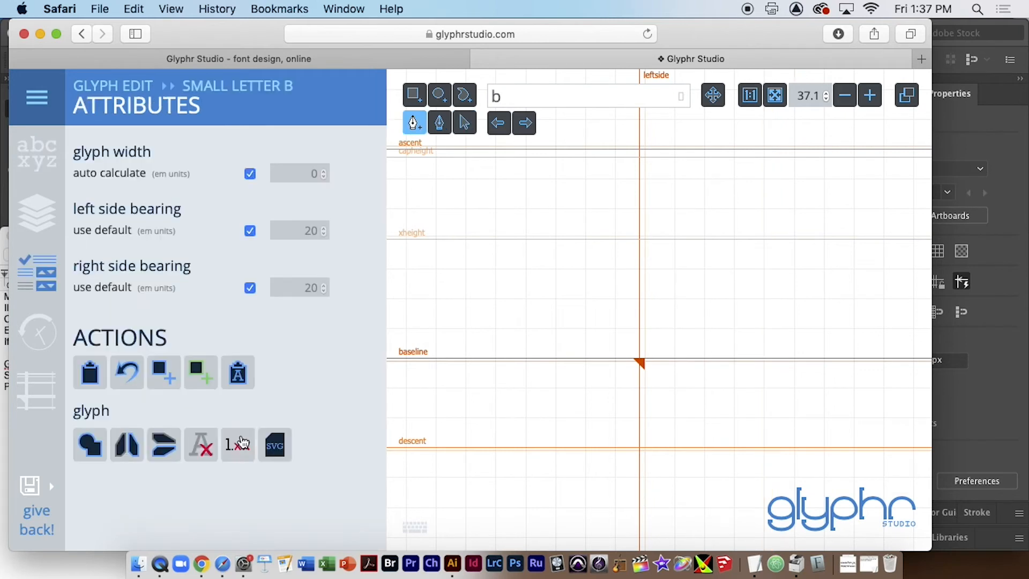
pyautogui.click(239, 375)
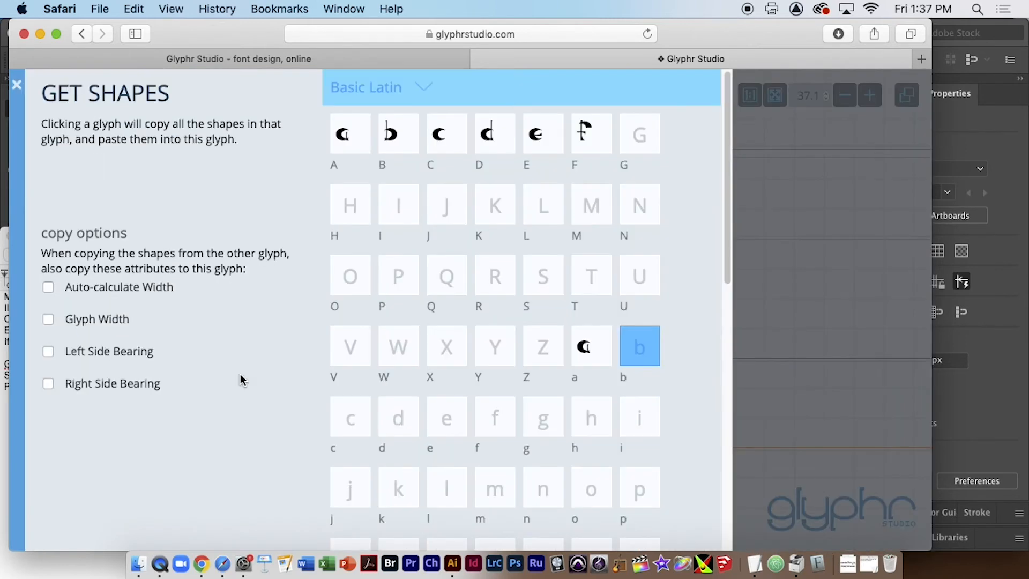
pyautogui.click(395, 144)
# Open the small letter c glyph and copy the capital C glyph's shapes into it
pyautogui.click(37, 153)
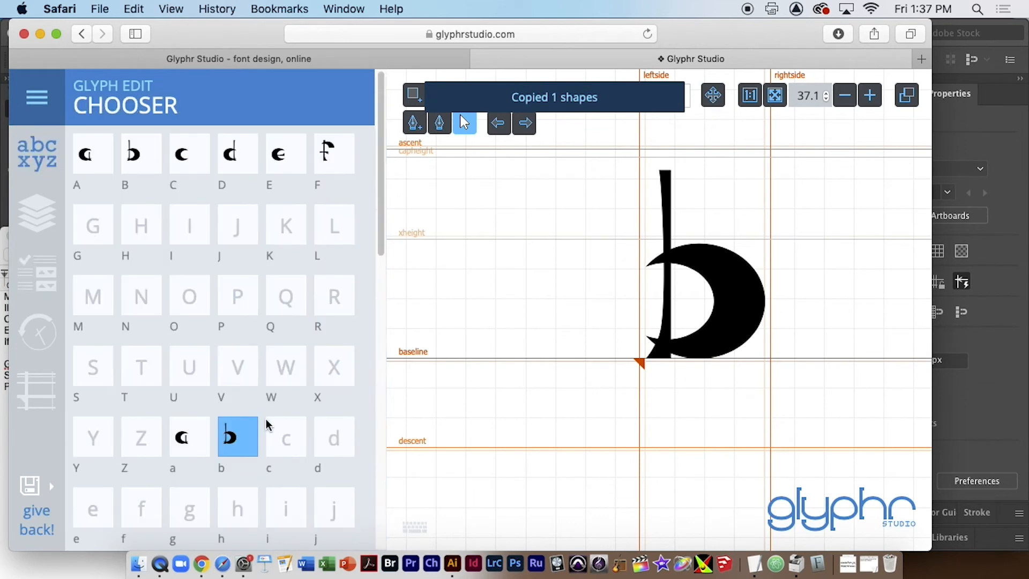
pyautogui.click(288, 440)
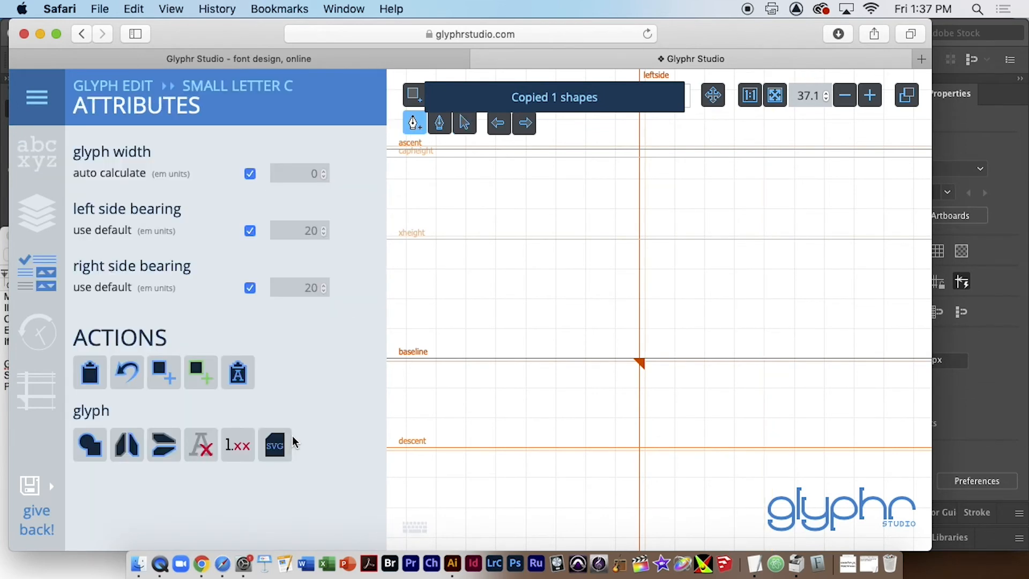
pyautogui.click(239, 375)
pyautogui.click(504, 220)
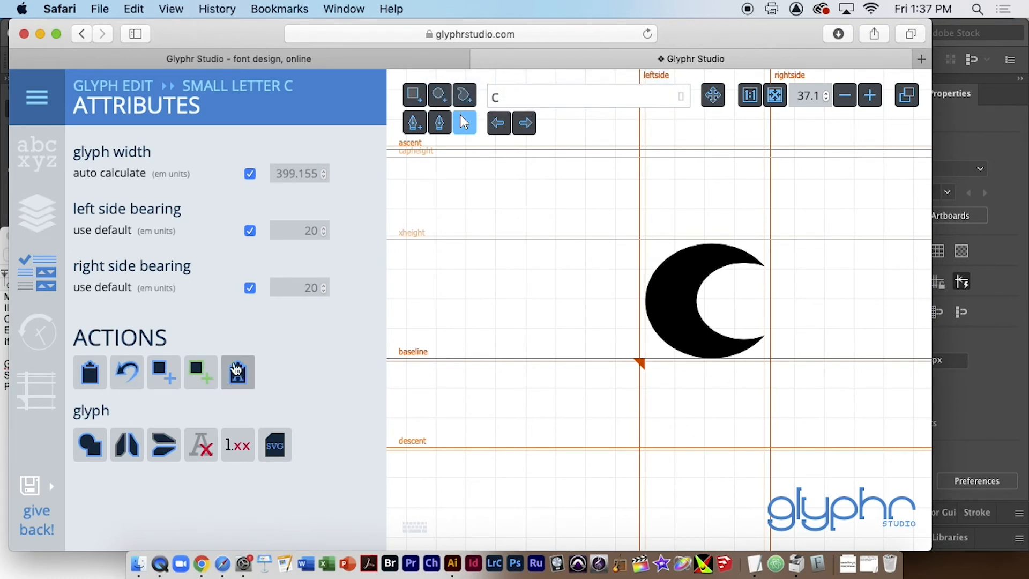
# Open the small letter d glyph and copy the capital D glyph's shapes into it
pyautogui.click(35, 151)
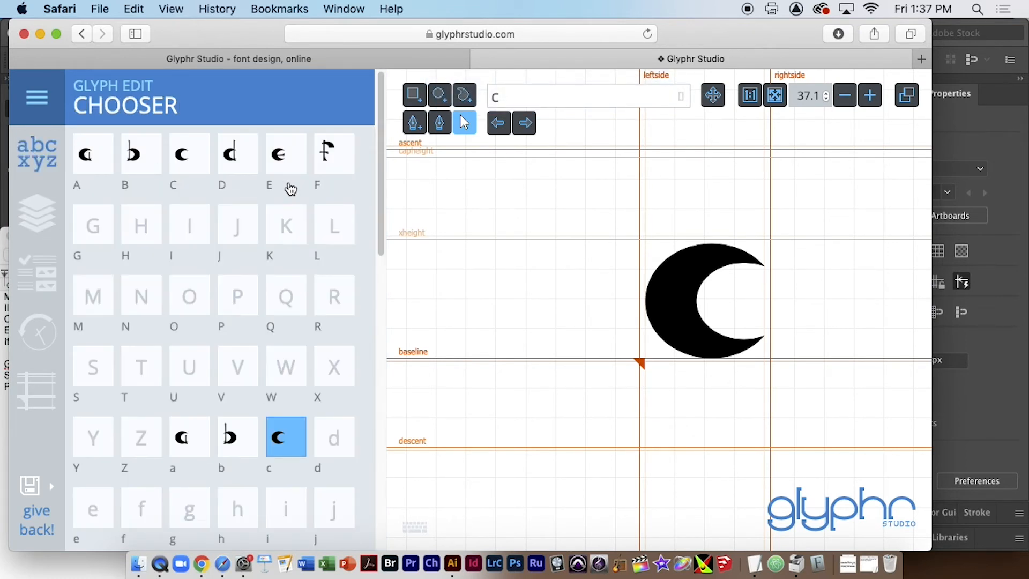
pyautogui.click(349, 445)
pyautogui.click(251, 378)
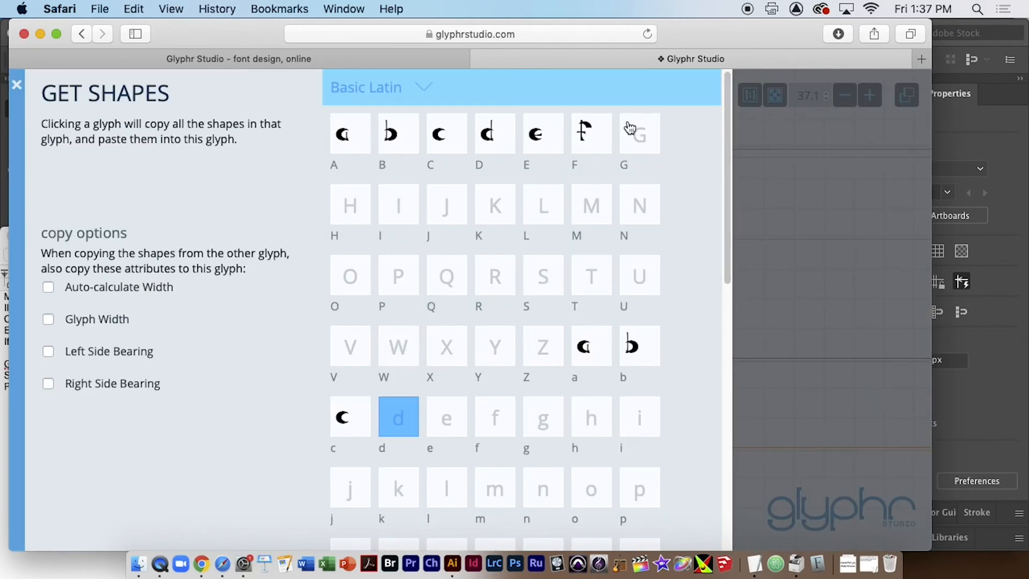
pyautogui.click(496, 139)
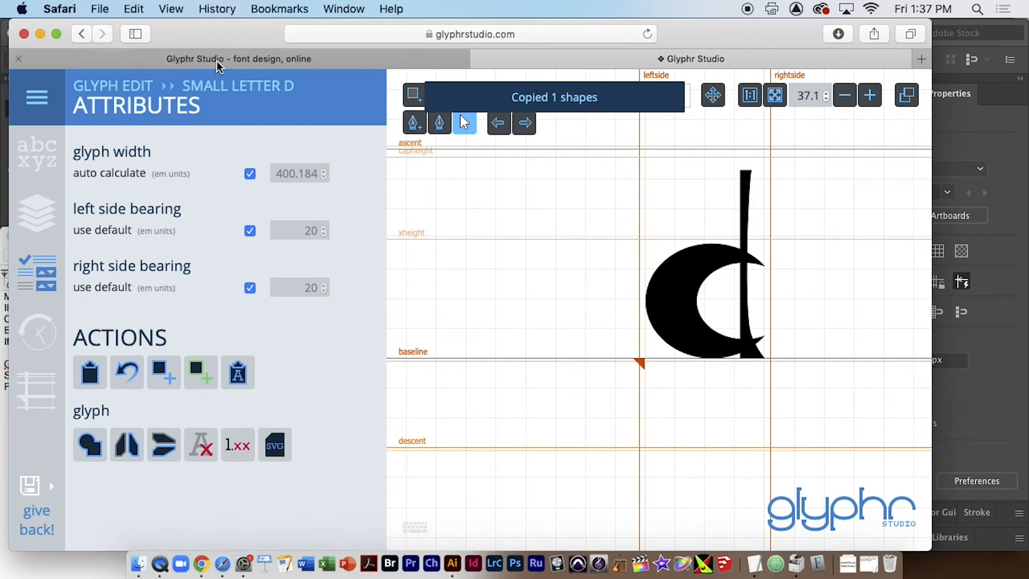
pyautogui.click(276, 54)
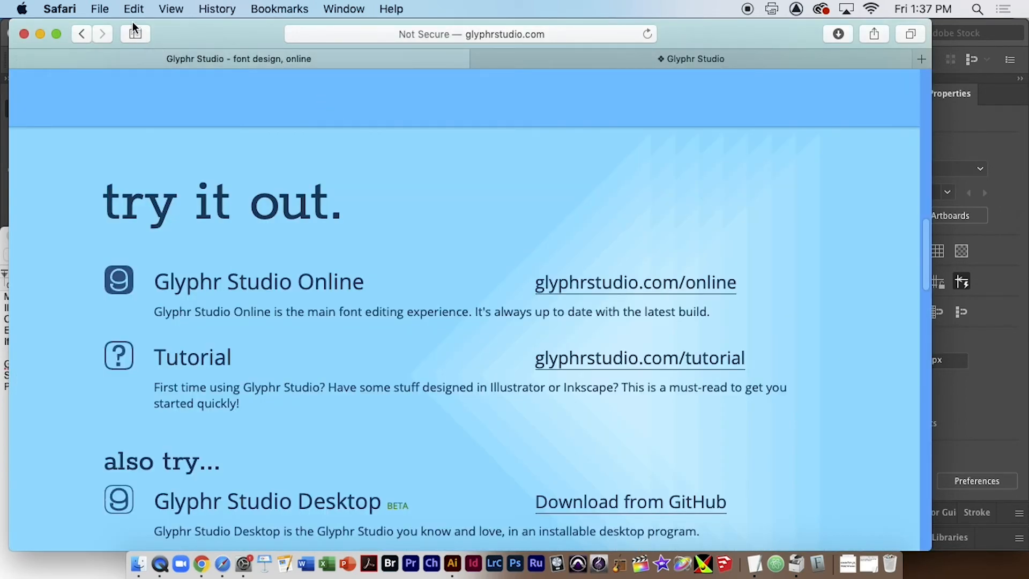
pyautogui.click(602, 292)
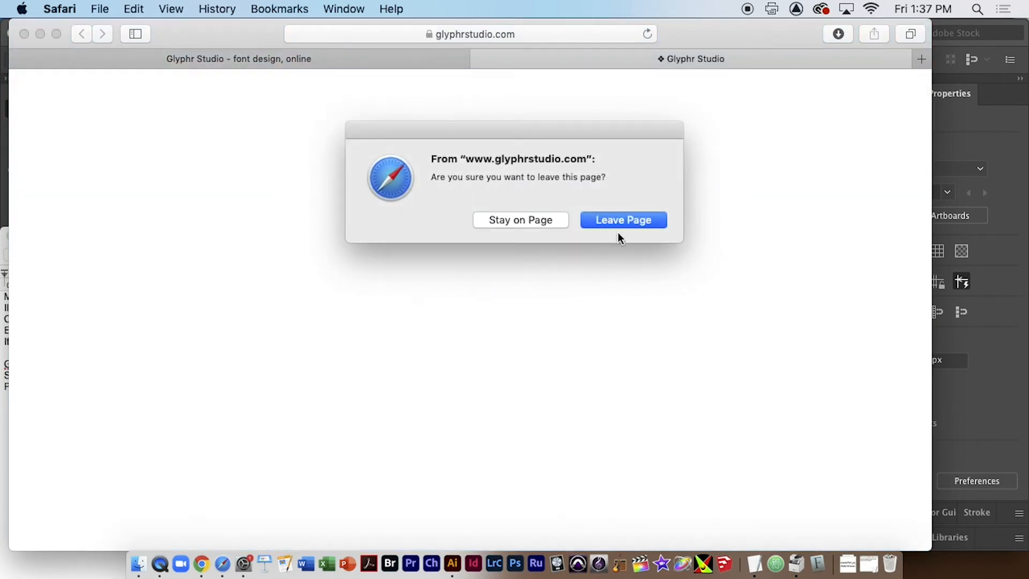
pyautogui.click(549, 220)
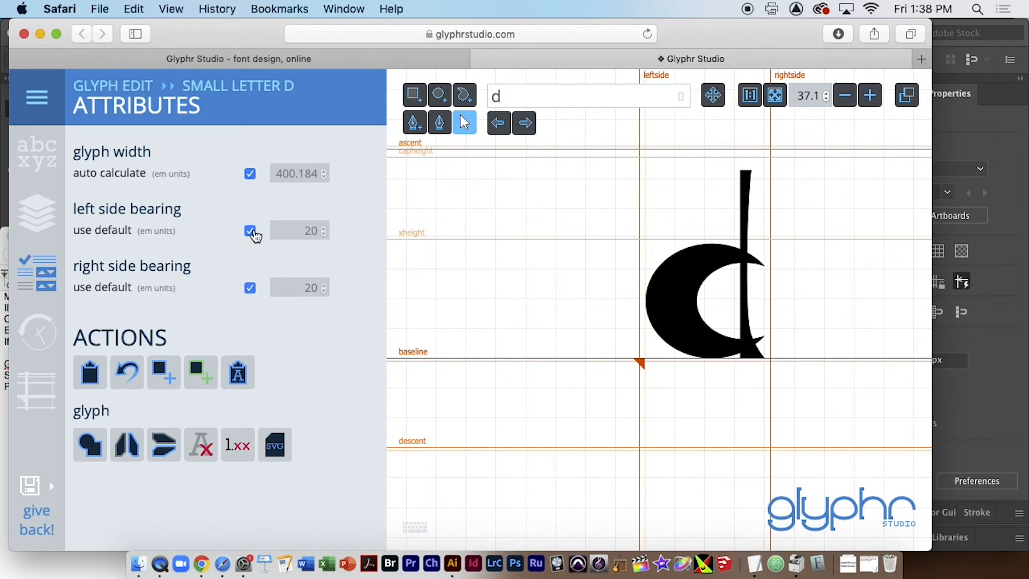
# Save the font as a Glyphr Studio project file and check for it among the browser downloads
pyautogui.click(47, 160)
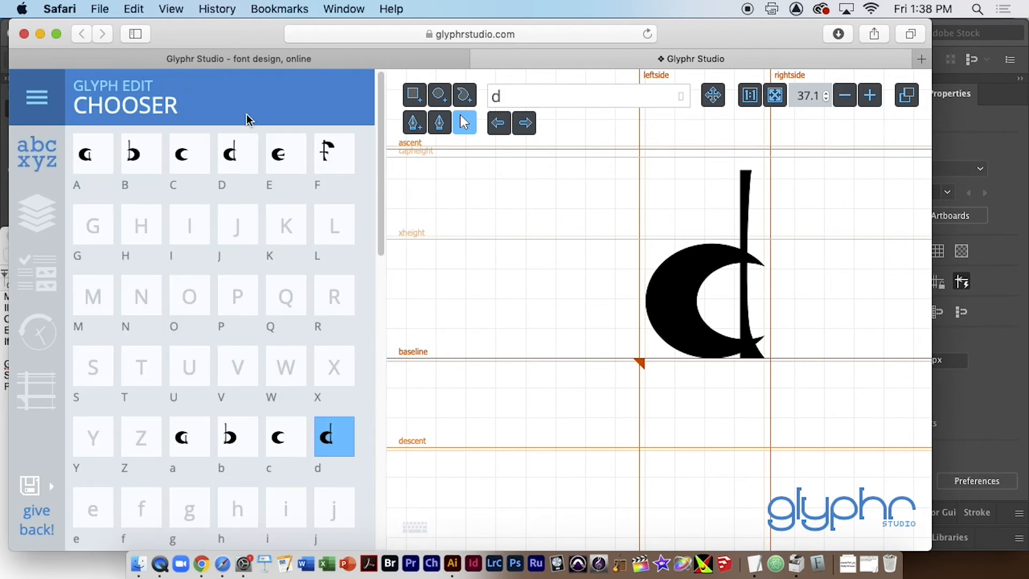
pyautogui.click(47, 490)
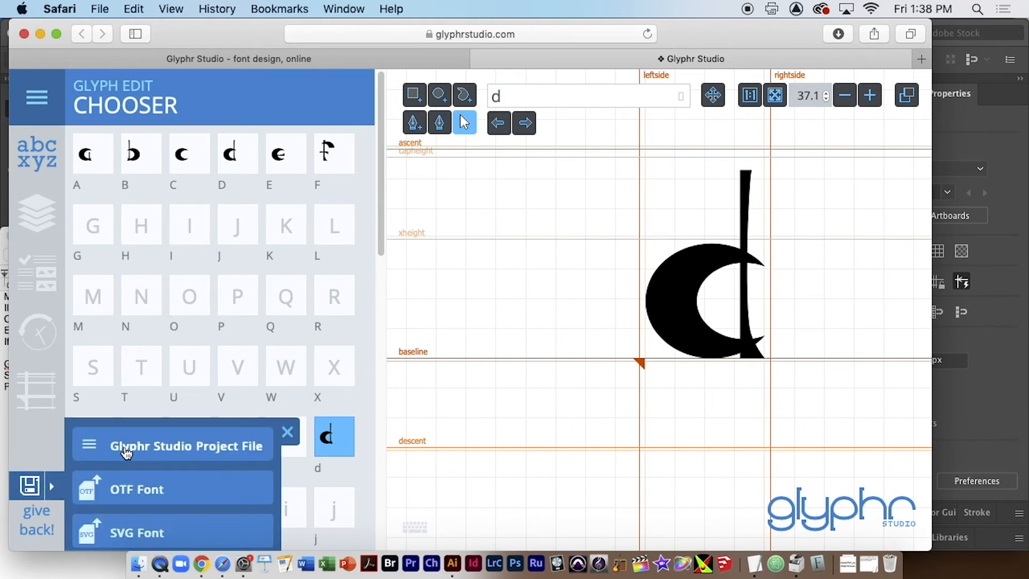
pyautogui.click(206, 452)
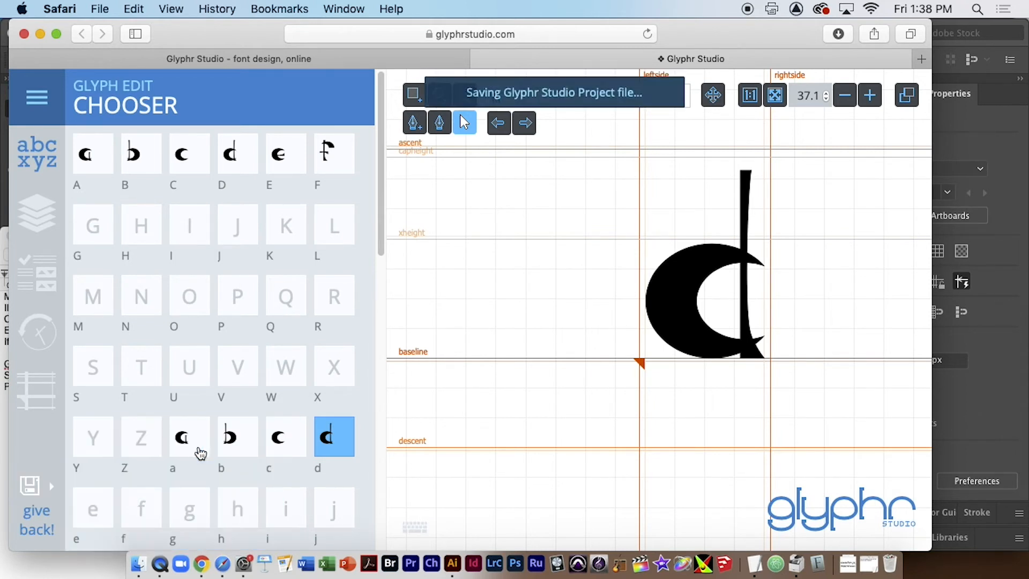
pyautogui.click(837, 35)
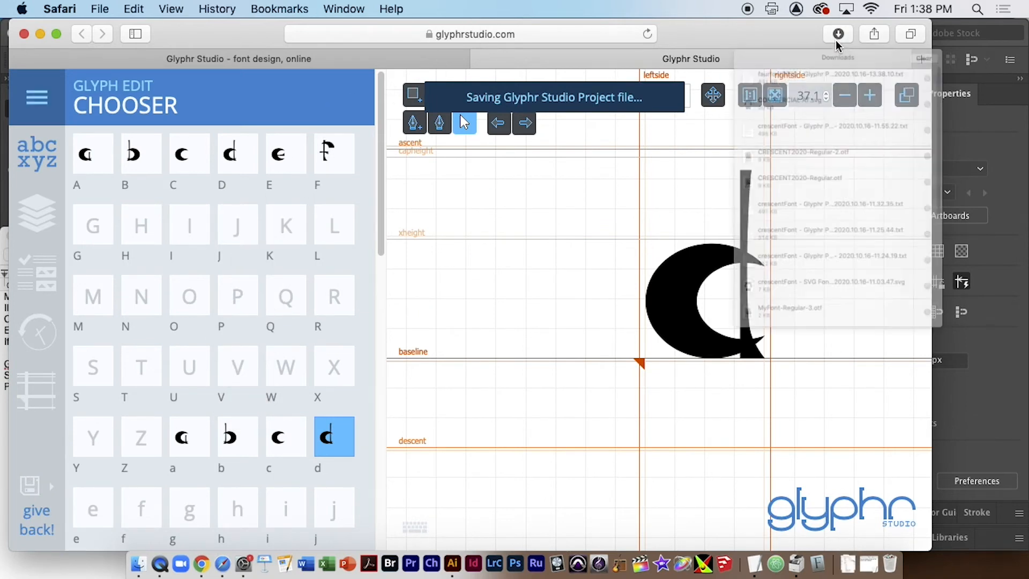
pyautogui.click(817, 105)
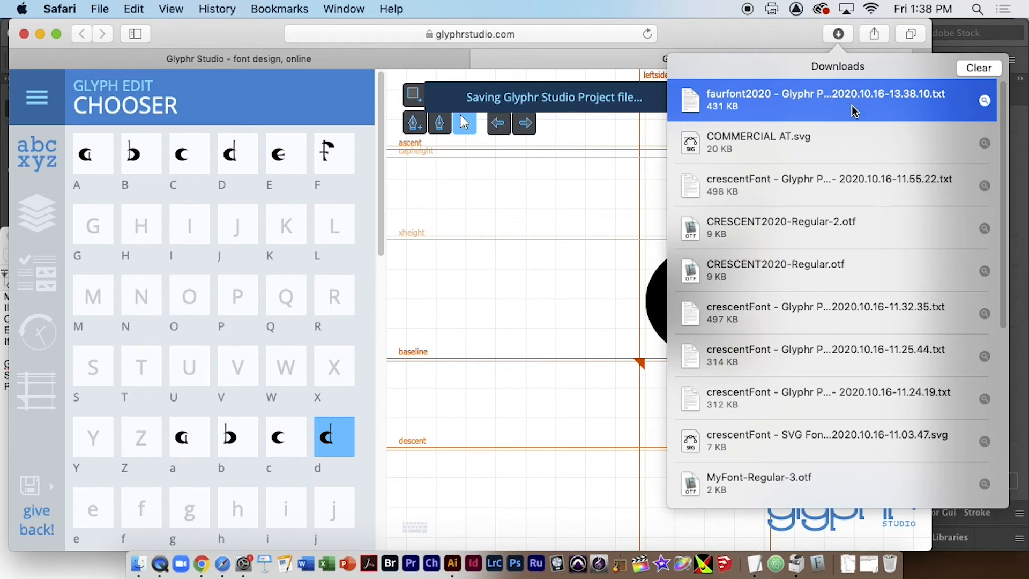
# Reopen Glyphr Studio Online from its website, leaving the current project, and show the options for loading a file
pyautogui.click(182, 54)
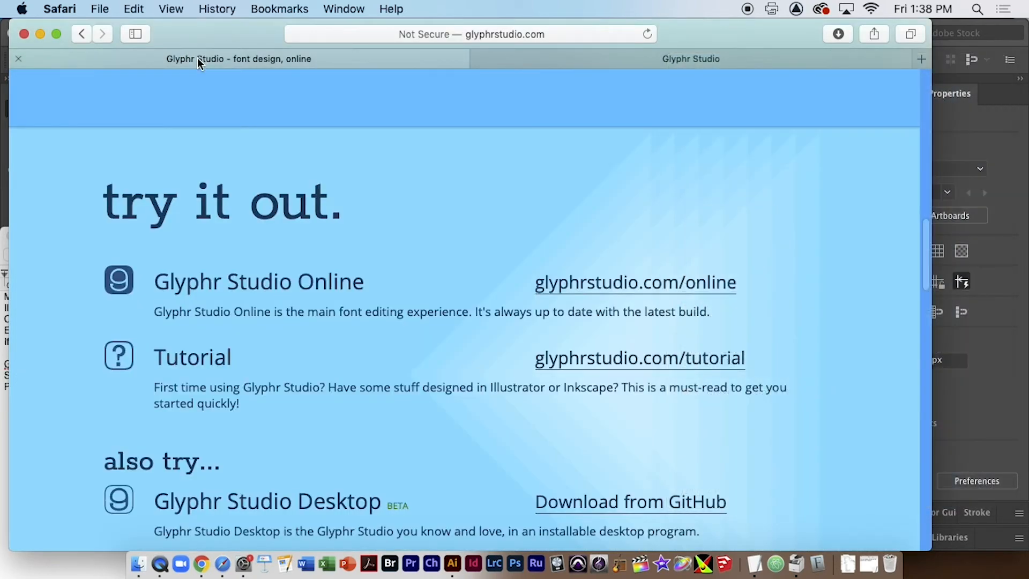
pyautogui.click(671, 290)
pyautogui.click(633, 217)
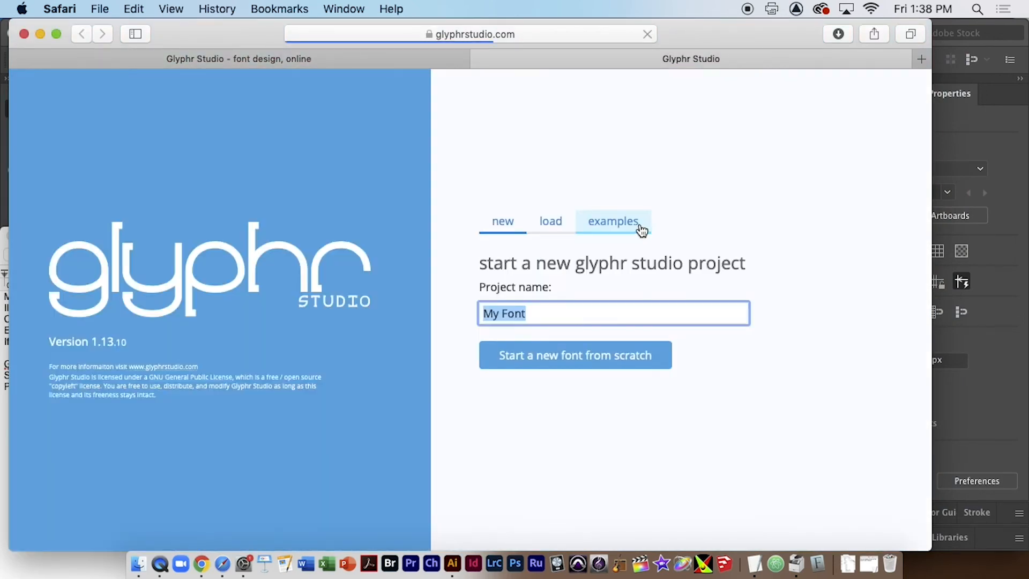
pyautogui.click(556, 226)
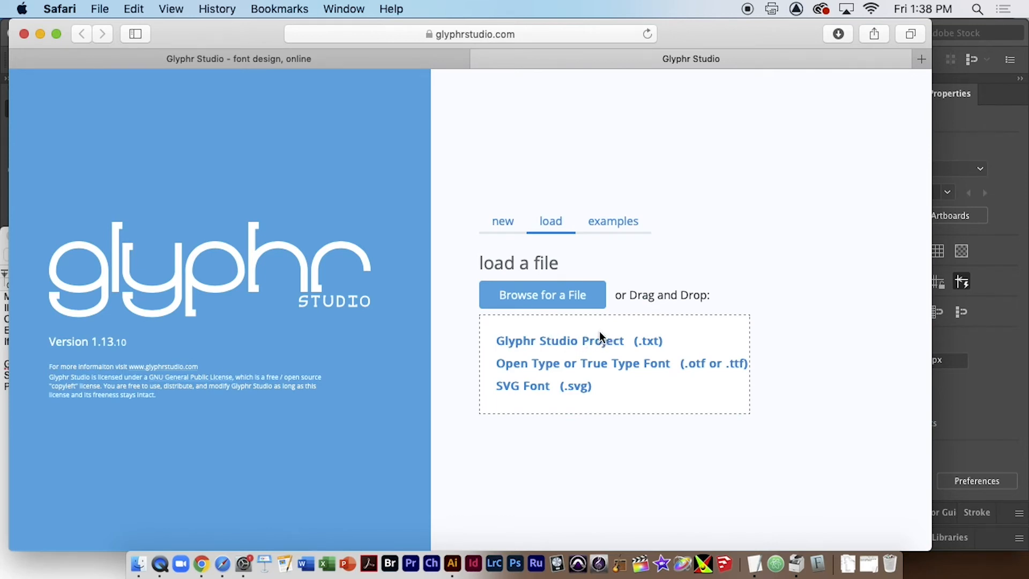
# Switch to Finder, open the Downloads folder in a new window and move it aside to uncover the file drop area
pyautogui.press('super+Tab')
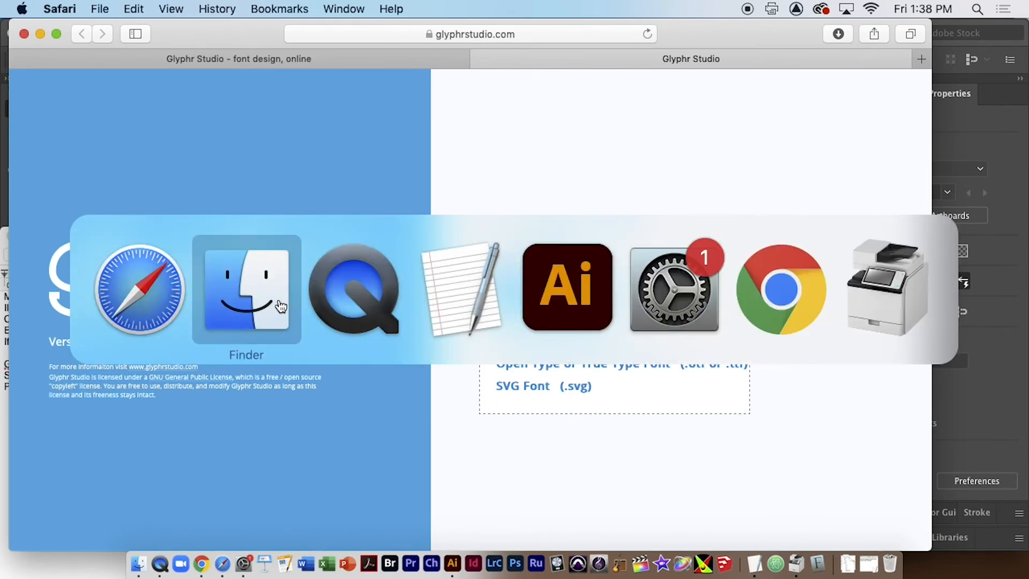
pyautogui.click(280, 306)
pyautogui.press('super+n')
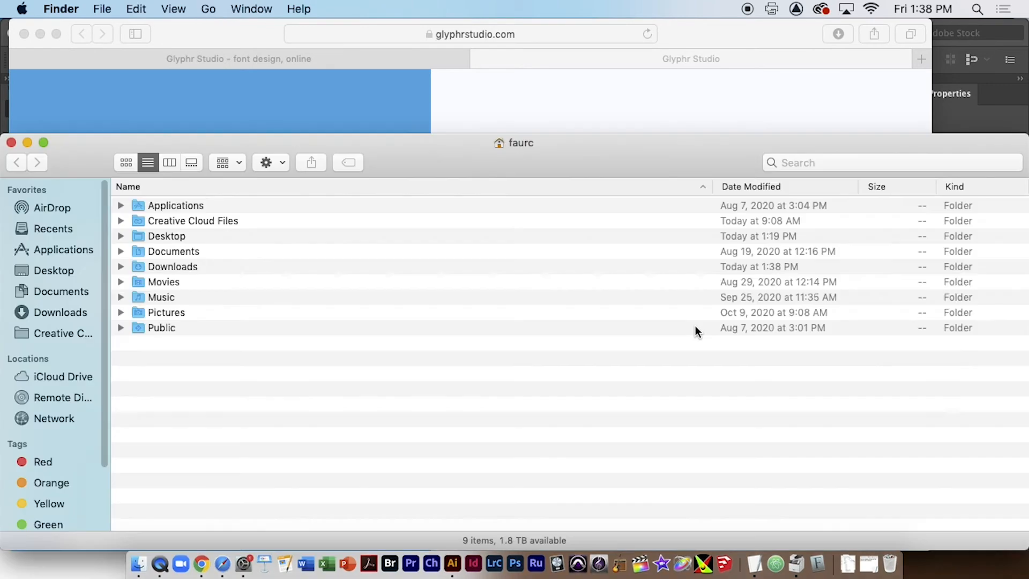
pyautogui.write('dow')
pyautogui.press('super+o')
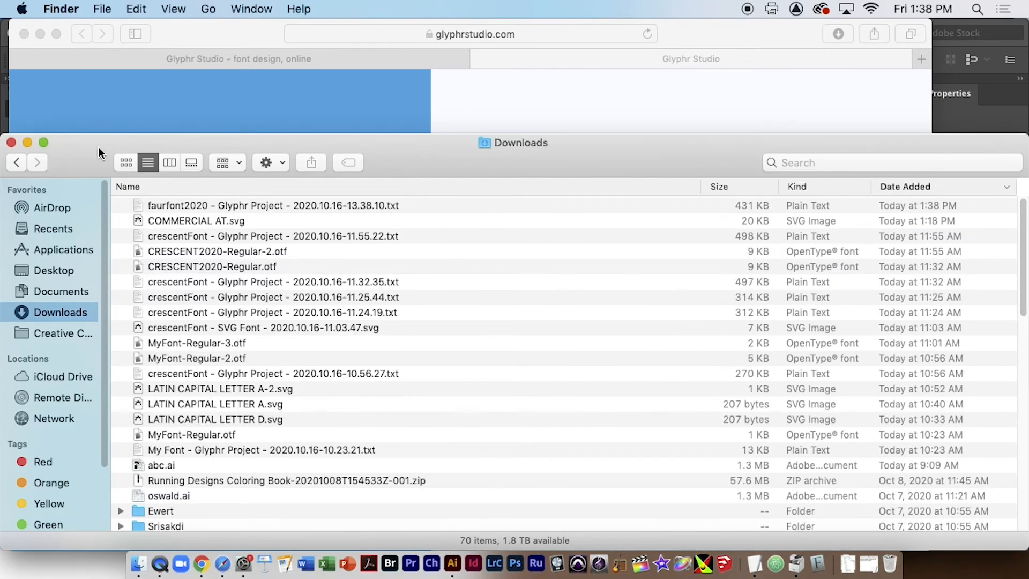
pyautogui.moveTo(98, 147); pyautogui.dragTo(654, 125)
# Load "crescentFont - Glyphr Project - 2020.10.16-11.55.22.txt" into Glyphr Studio and look through its capital and lowercase glyphs
pyautogui.click(755, 213)
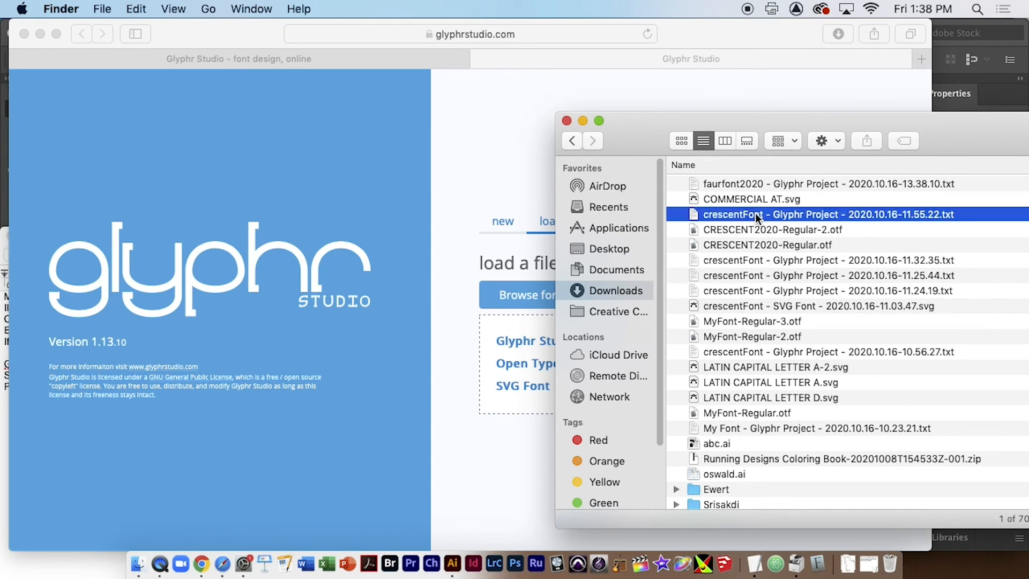
pyautogui.moveTo(715, 216); pyautogui.dragTo(512, 366)
pyautogui.click(512, 365)
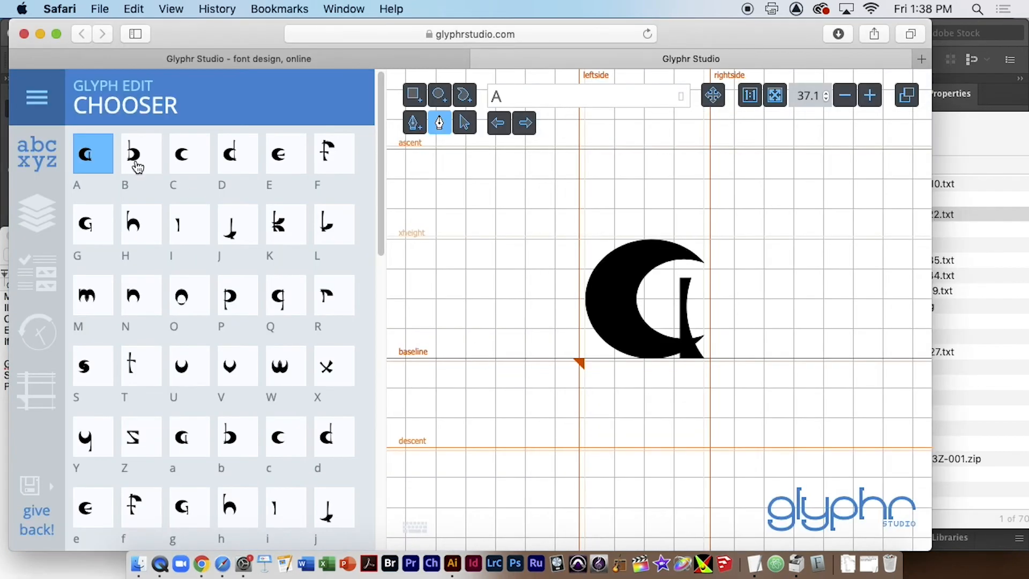
pyautogui.scroll(-10, 239, 381)
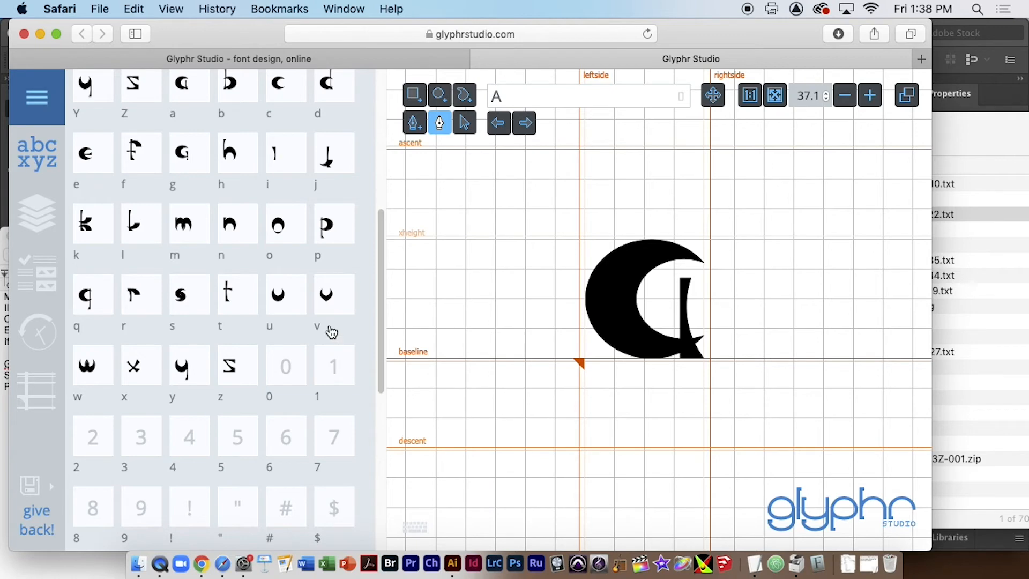
pyautogui.moveTo(378, 246); pyautogui.dragTo(394, 110)
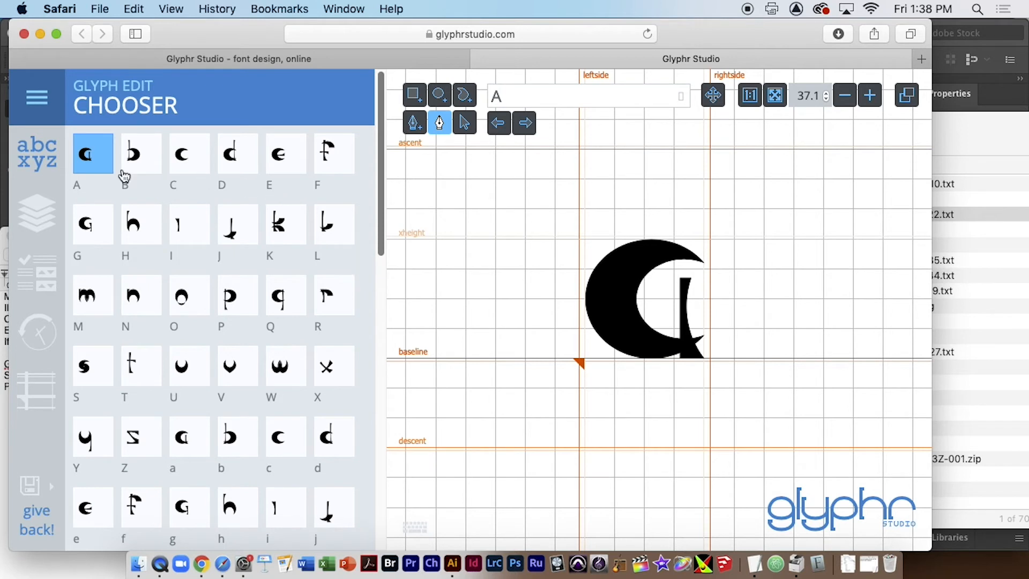
# Open the font's test drive and enter the full lowercase alphabet "abcdefghijklmnopqrstuvwxyz" as test text
pyautogui.click(37, 97)
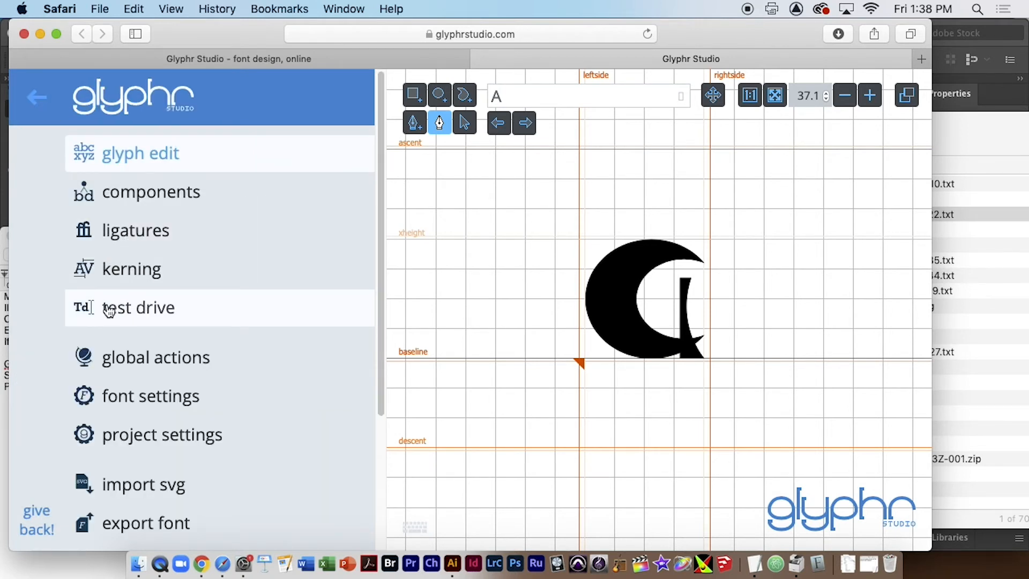
pyautogui.click(143, 310)
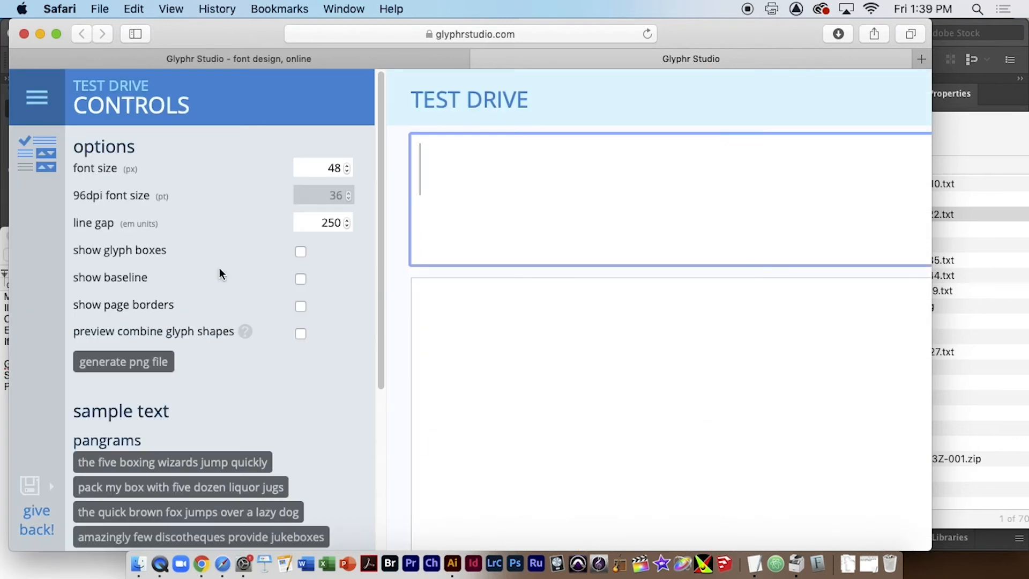
pyautogui.write('ab')
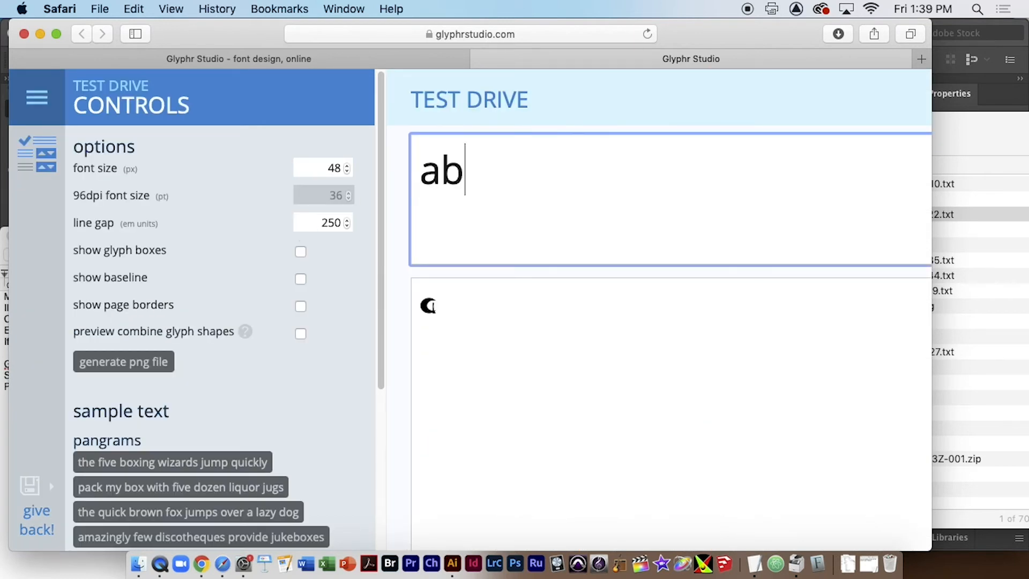
pyautogui.write('cdefg')
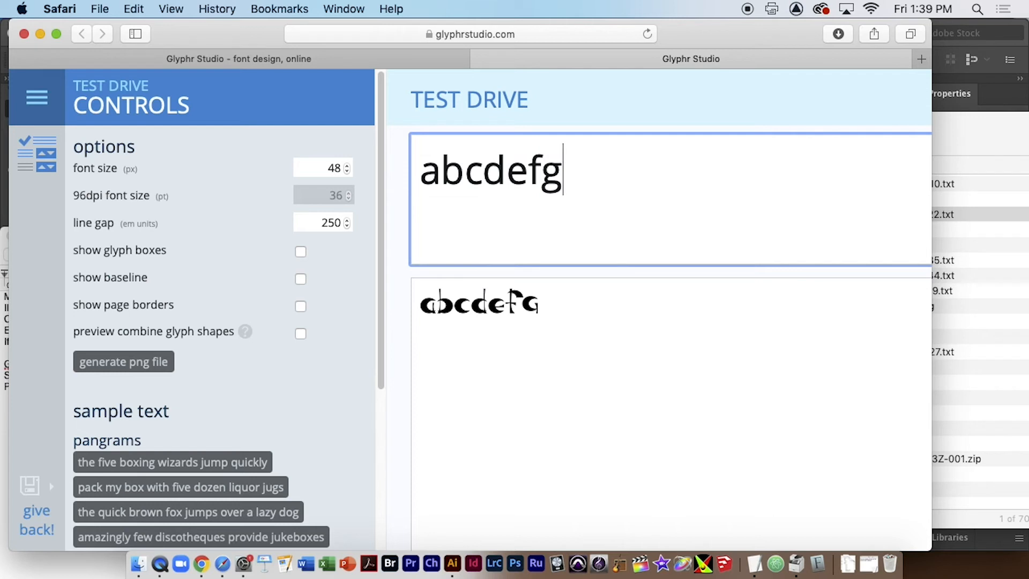
pyautogui.write('h')
pyautogui.press('BackSpace')
pyautogui.write('hijk')
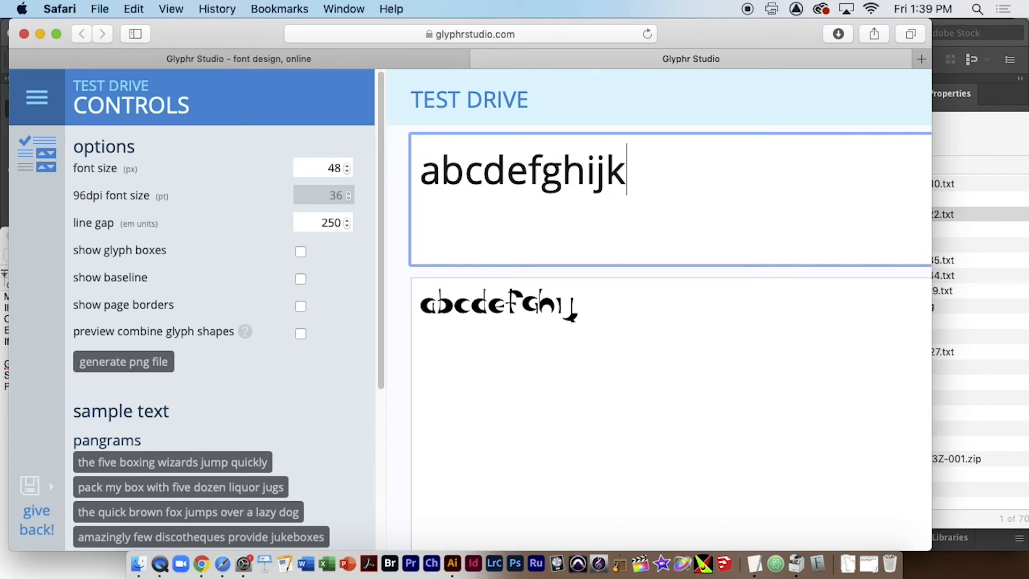
pyautogui.write('lmnop')
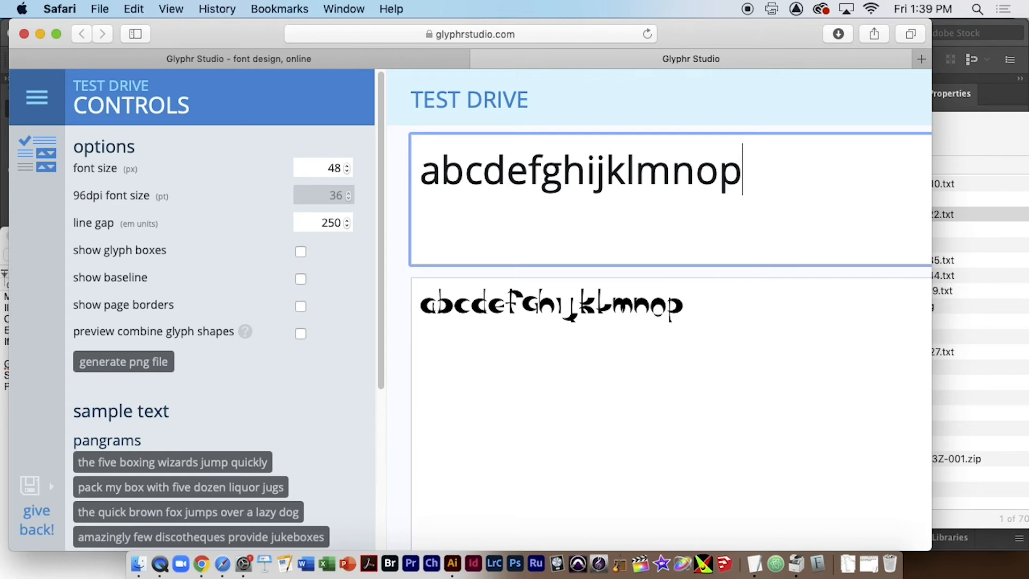
pyautogui.write('qrstuv')
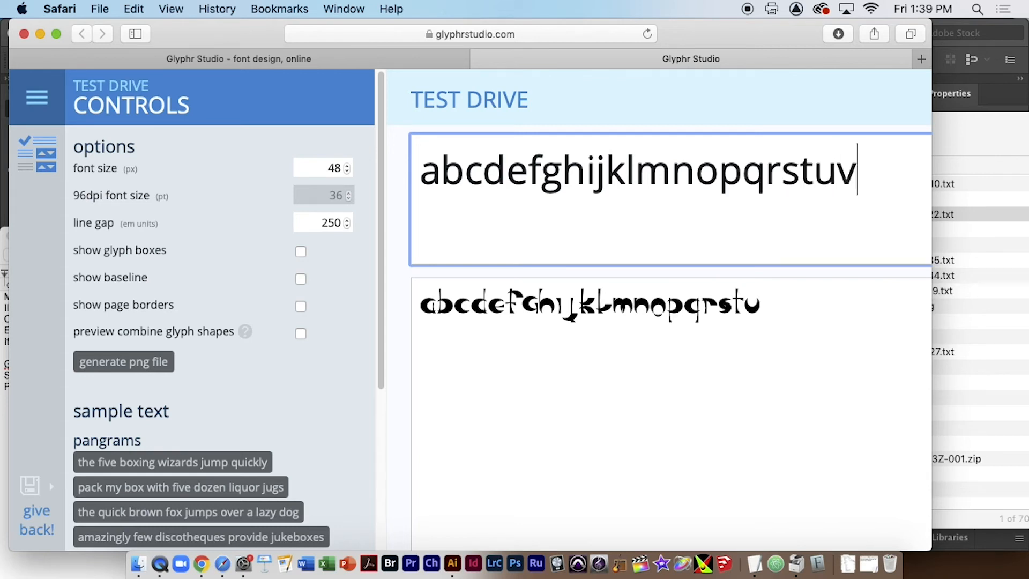
pyautogui.write('wxyz')
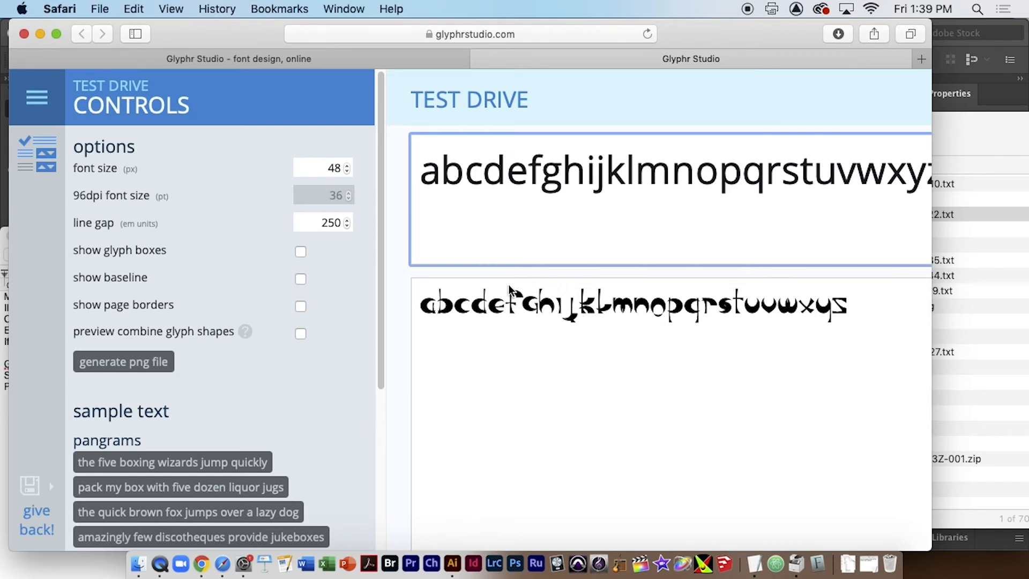
# Open the kerning pairs and create a new kern pair with "iI" as the left glyphs and "jJ" as the right glyphs
pyautogui.click(45, 102)
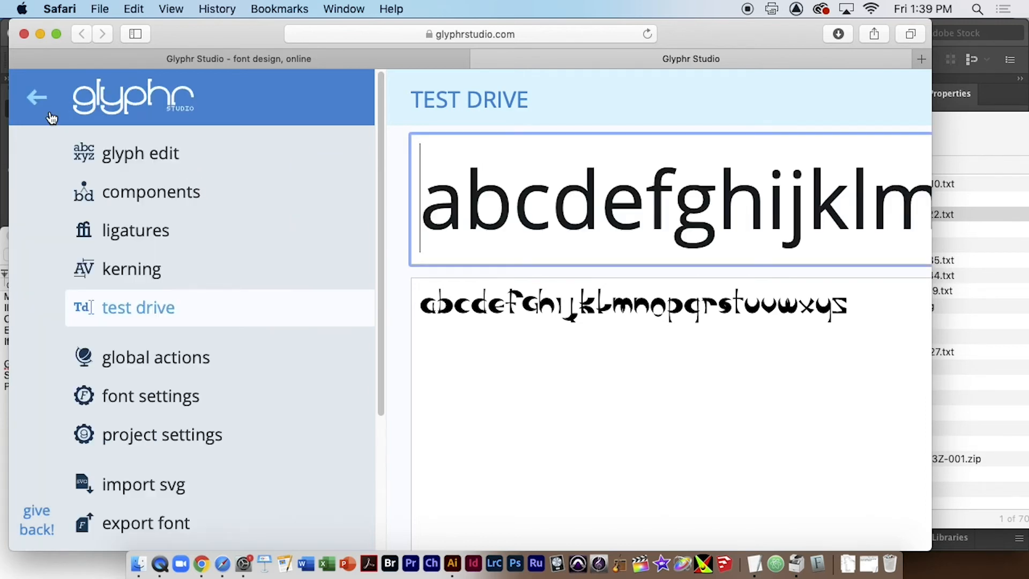
pyautogui.click(123, 273)
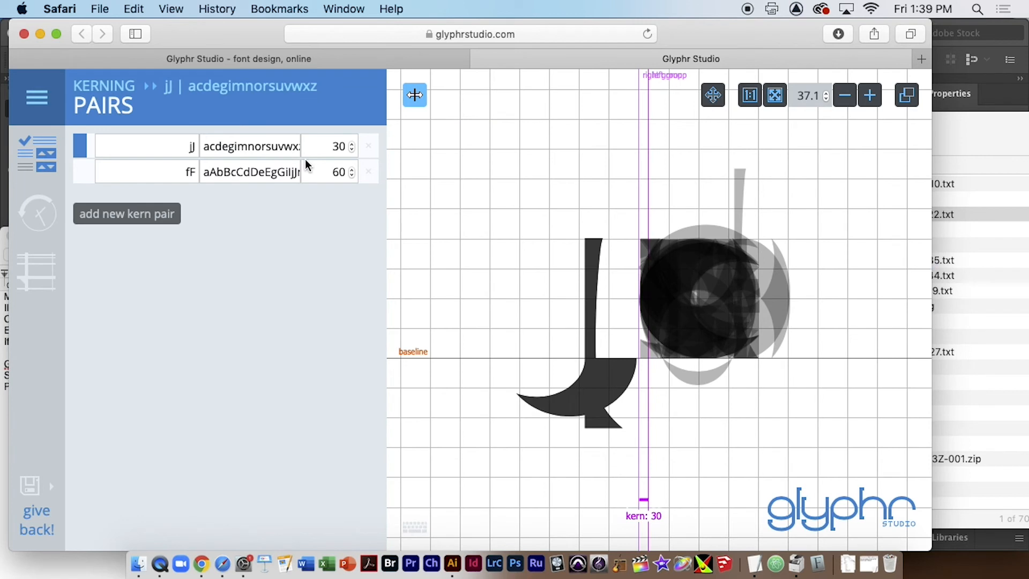
pyautogui.click(146, 216)
pyautogui.click(358, 374)
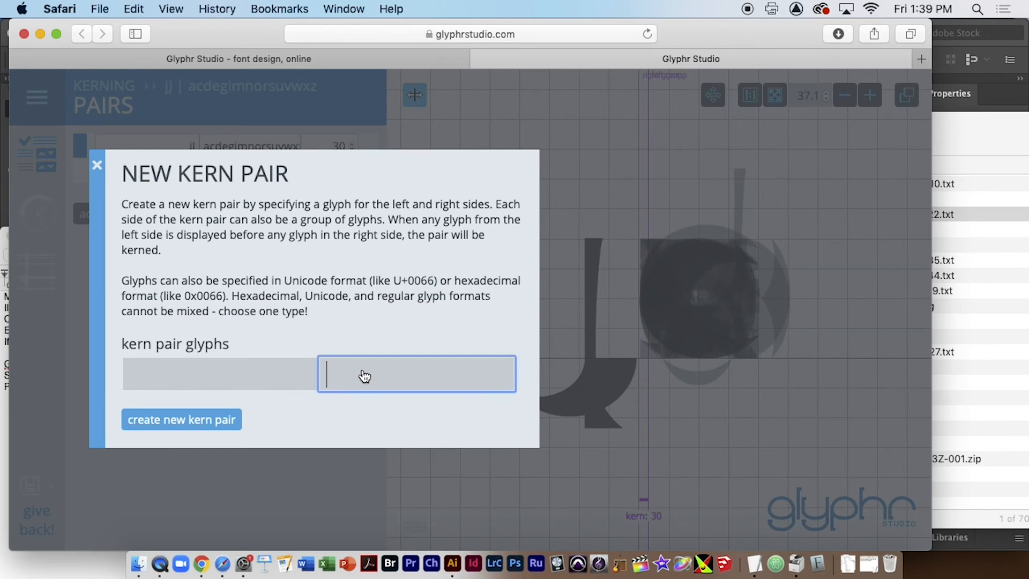
pyautogui.write('jJ')
pyautogui.click(288, 387)
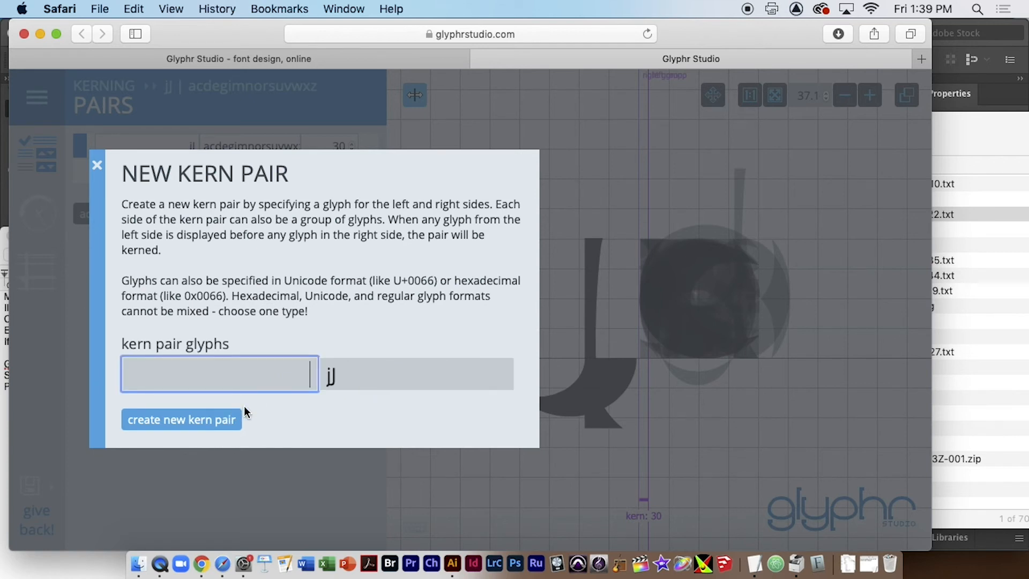
pyautogui.write('i')
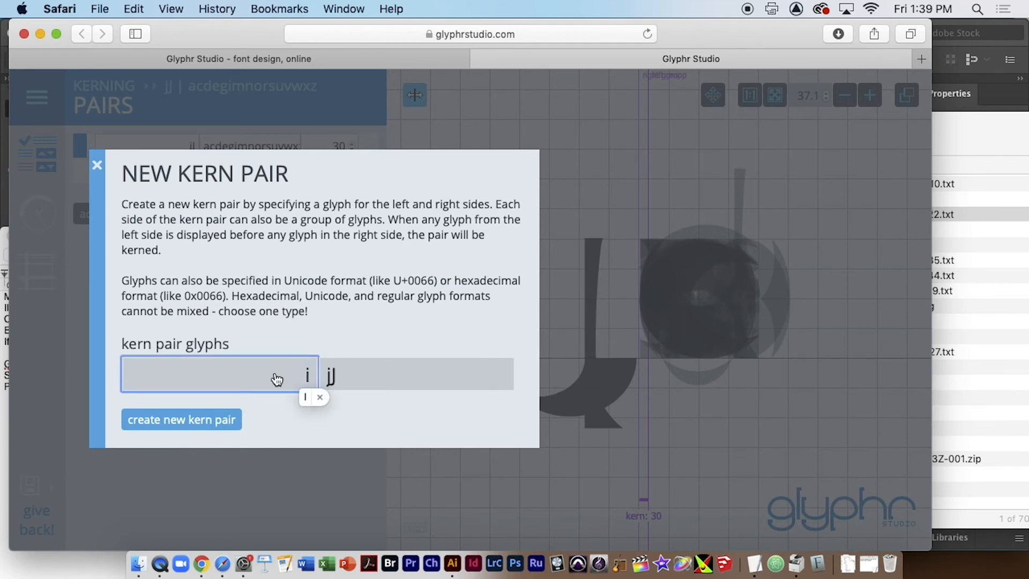
pyautogui.write('l')
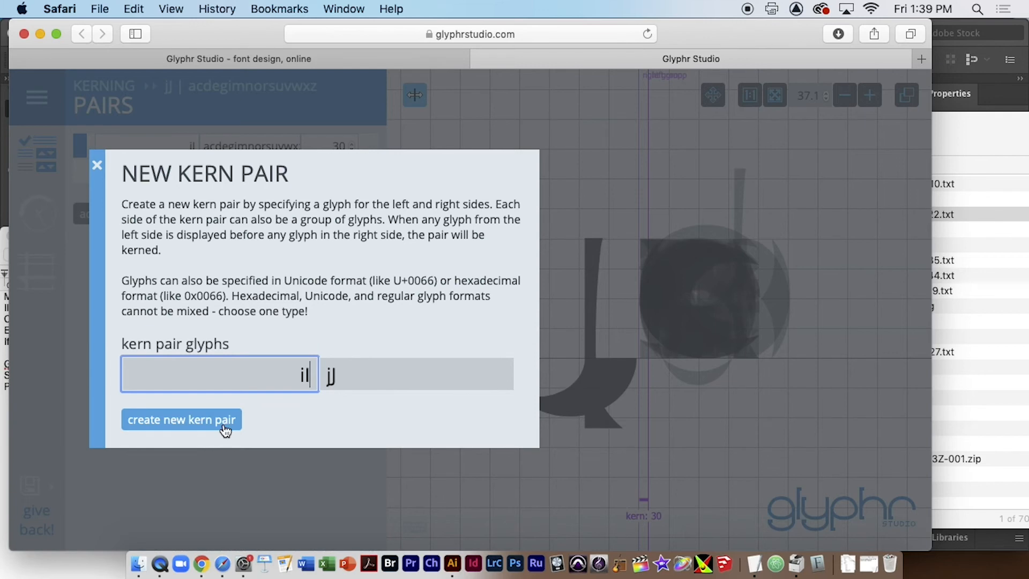
pyautogui.click(223, 424)
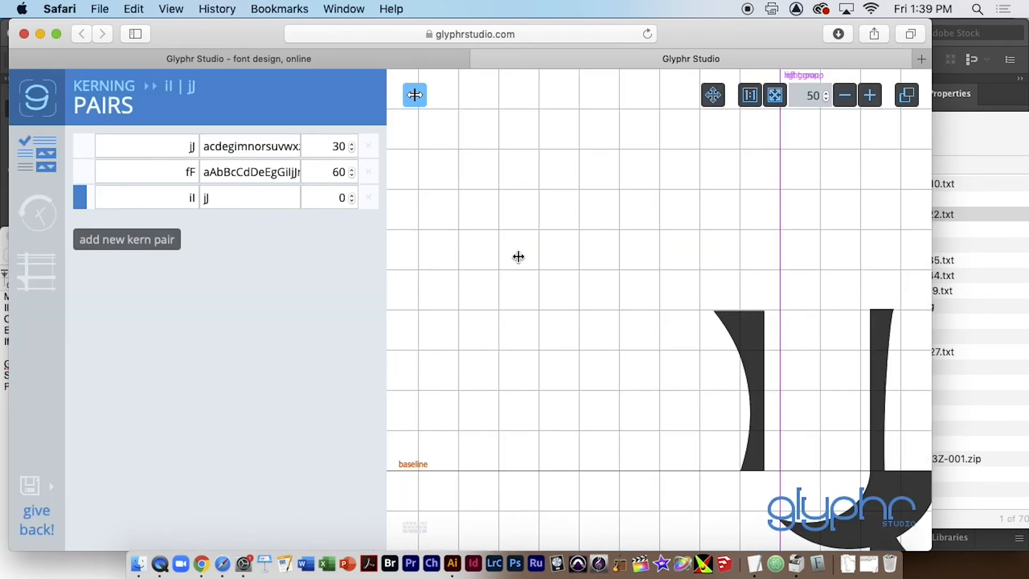
# Tighten the new iI and jJ pair on the canvas to a kern of 100
pyautogui.press('space')
pyautogui.moveTo(794, 292); pyautogui.dragTo(570, 181)
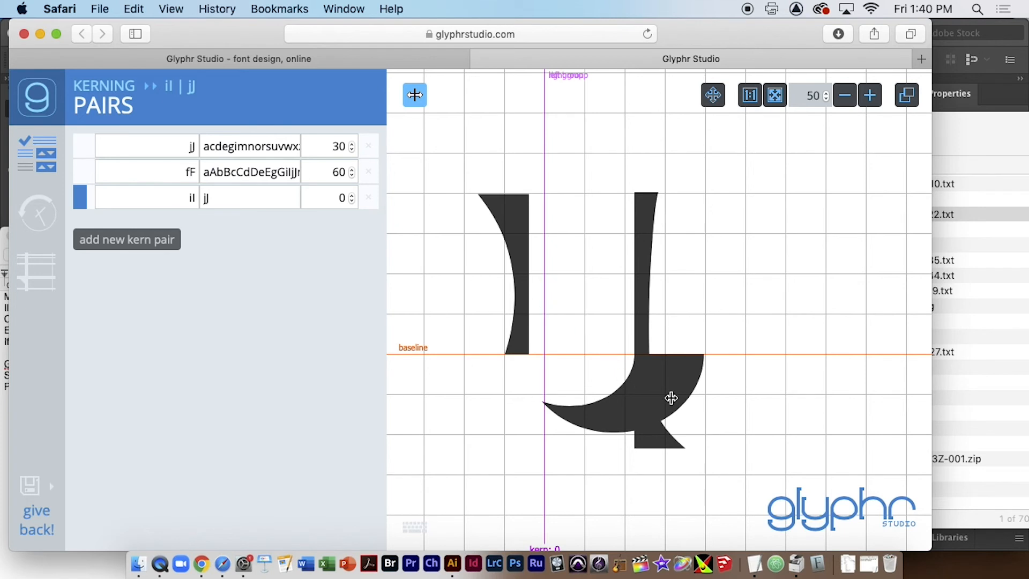
pyautogui.moveTo(666, 375); pyautogui.dragTo(710, 375)
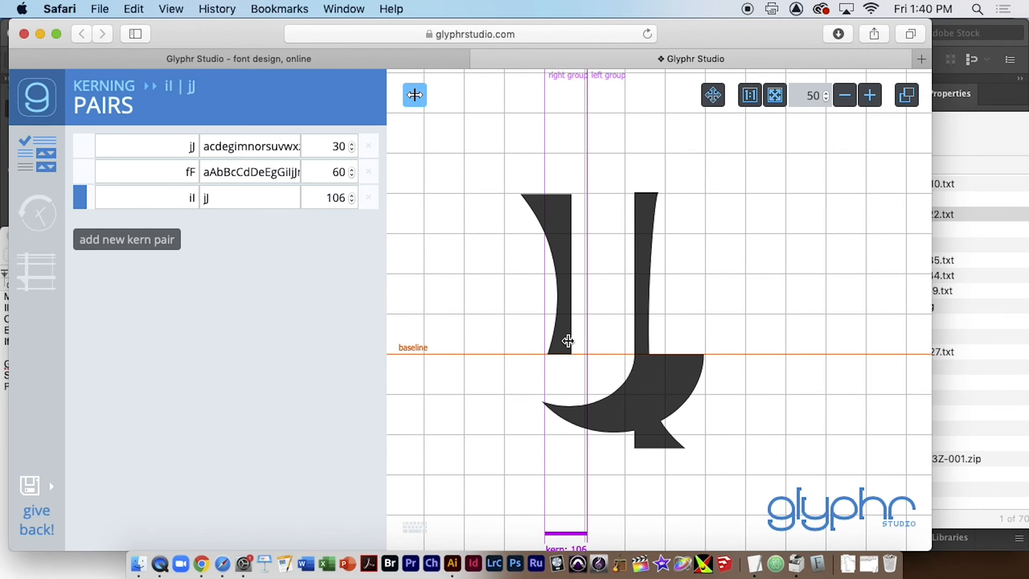
pyautogui.moveTo(567, 340); pyautogui.dragTo(565, 343)
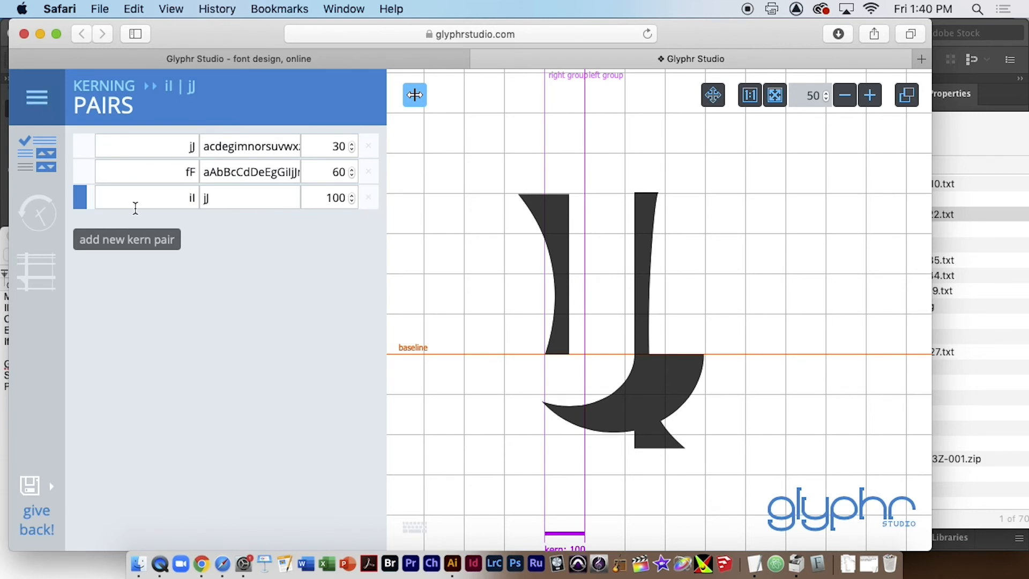
# Extend the left group of the jJ kern pair to "abcdefghiIklmnopq"
pyautogui.click(164, 203)
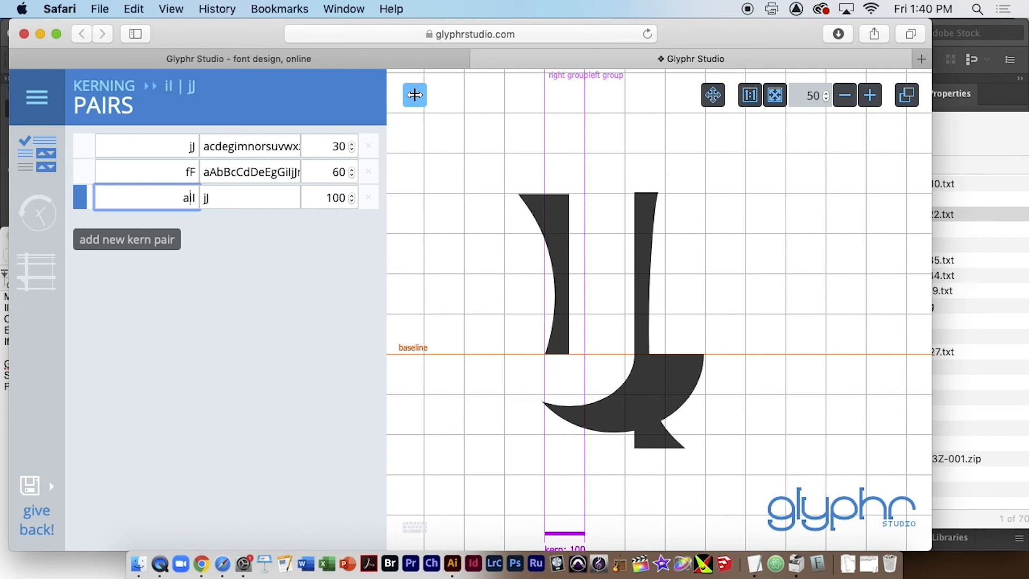
pyautogui.click(228, 202)
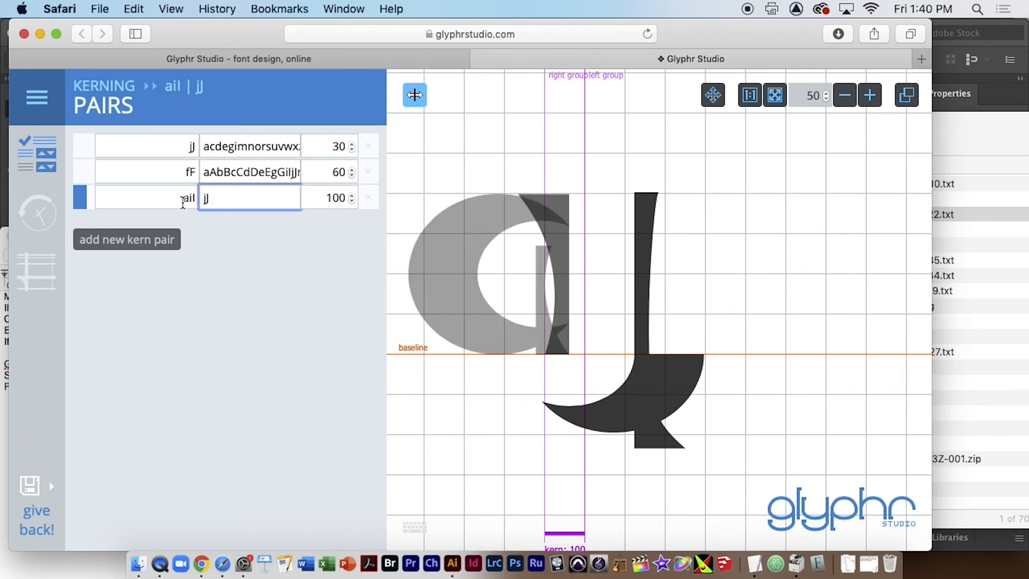
pyautogui.click(182, 197)
pyautogui.write('b')
pyautogui.click(227, 194)
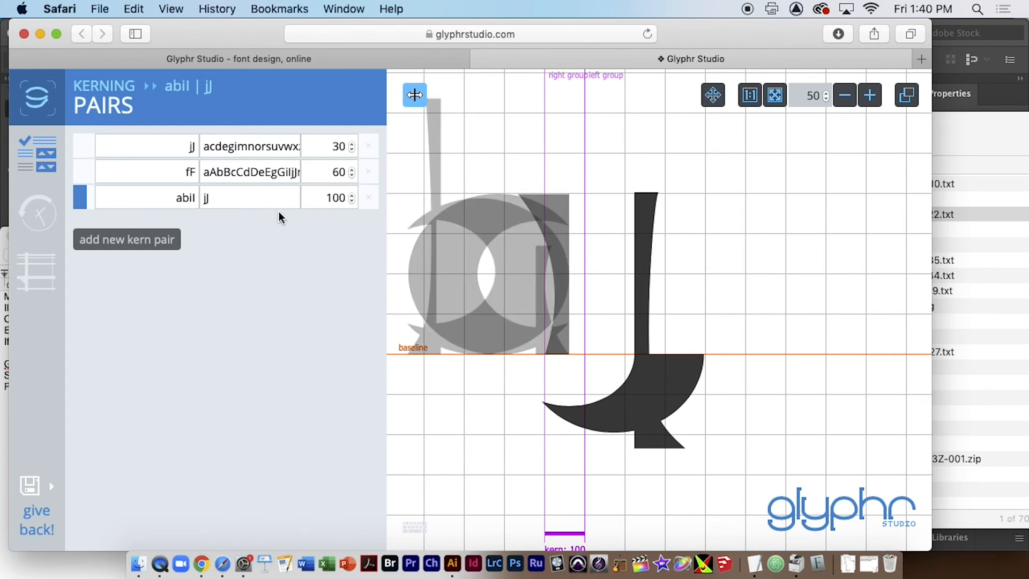
pyautogui.click(189, 197)
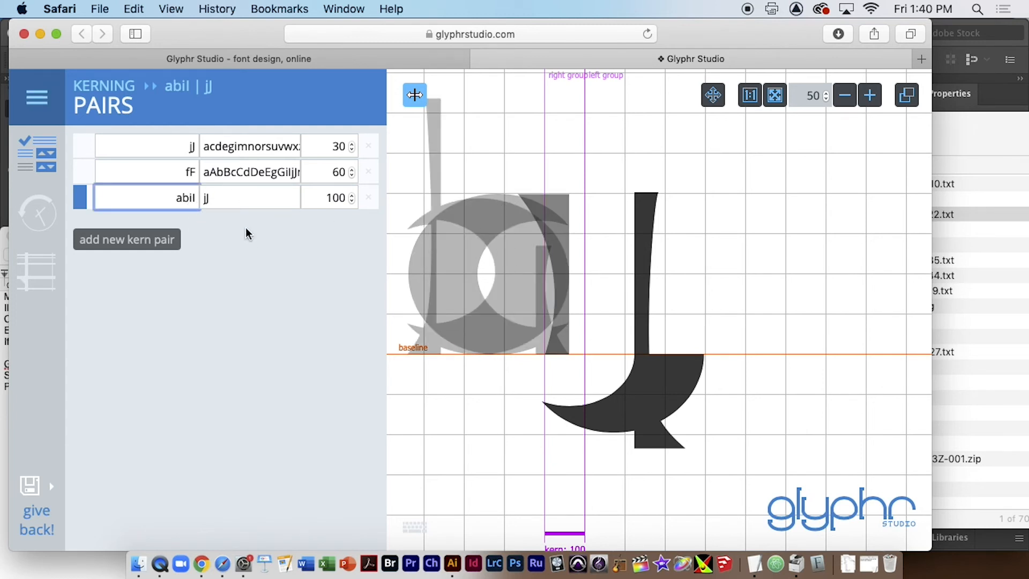
pyautogui.write('cdefgh')
pyautogui.press('BackSpace')
pyautogui.write('klmnop')
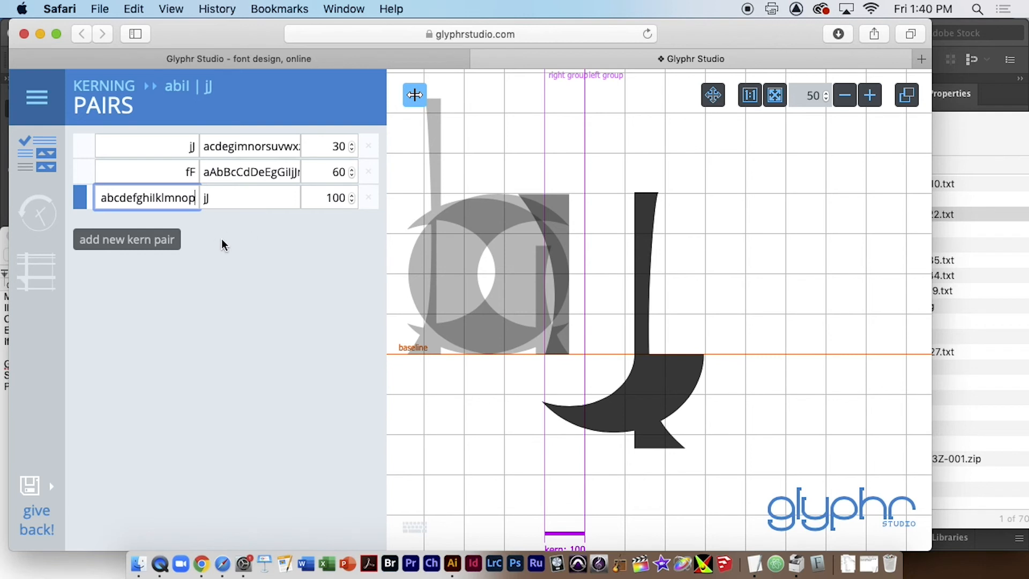
pyautogui.write('q')
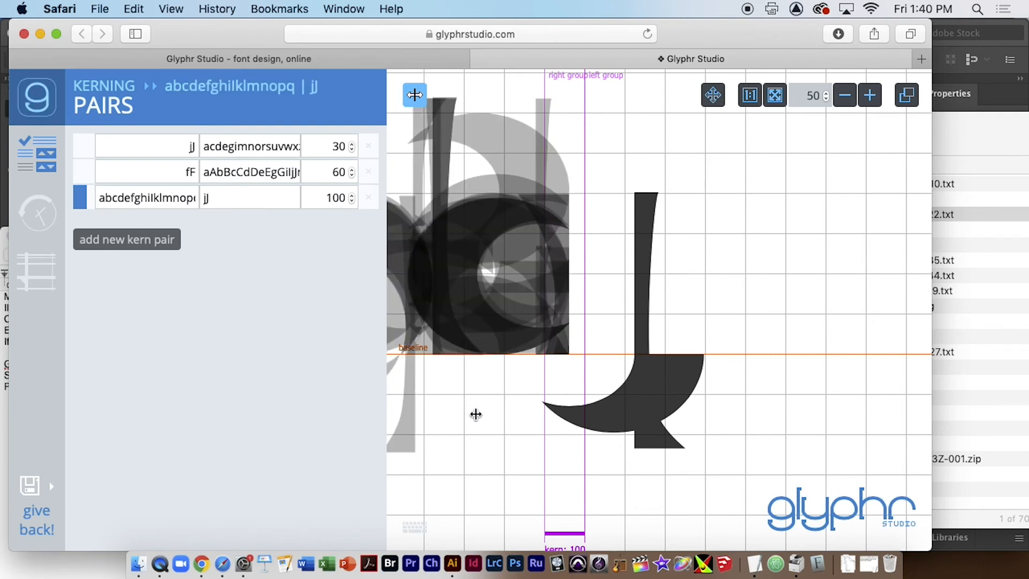
pyautogui.moveTo(196, 204); pyautogui.dragTo(206, 198)
pyautogui.moveTo(190, 197); pyautogui.dragTo(227, 199)
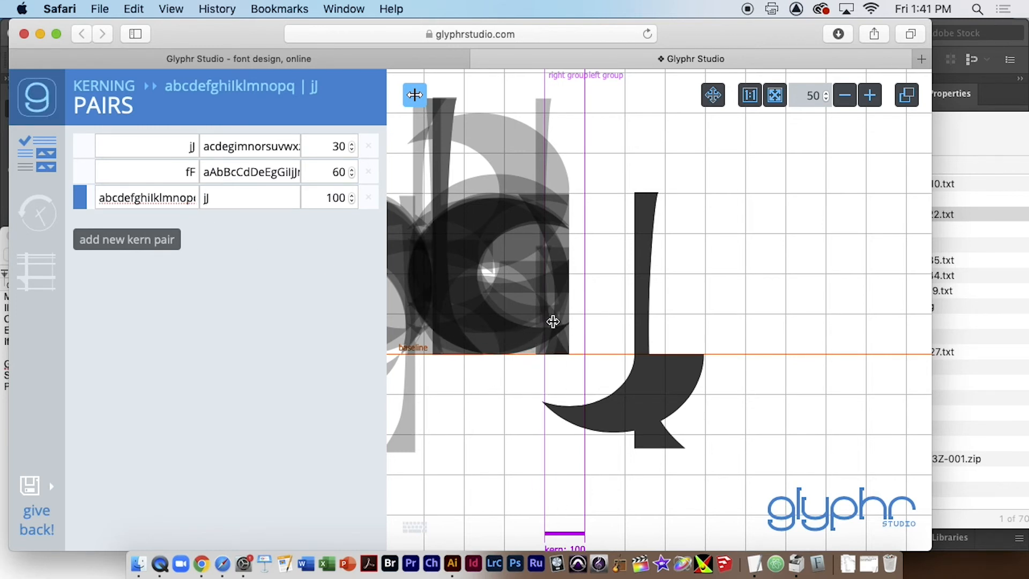
pyautogui.click(851, 100)
pyautogui.click(851, 100)
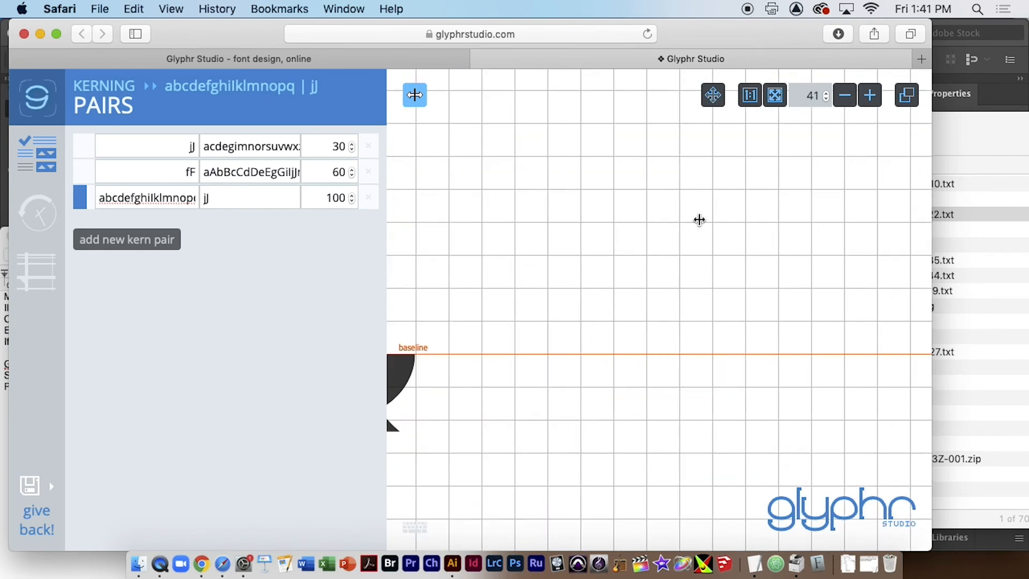
pyautogui.press('space')
pyautogui.moveTo(633, 276); pyautogui.dragTo(441, 325)
pyautogui.scroll(-5, 441, 325)
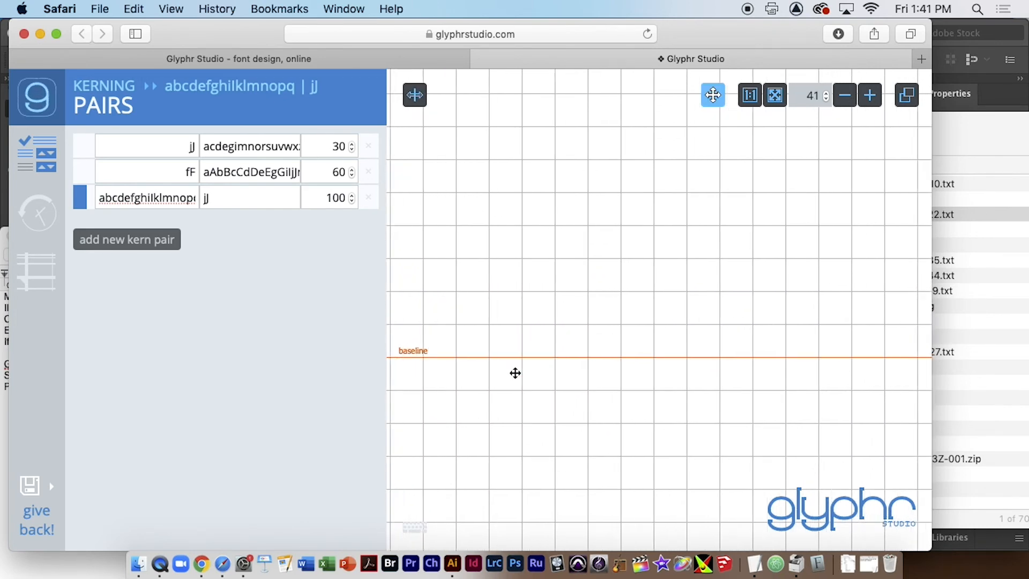
pyautogui.click(782, 103)
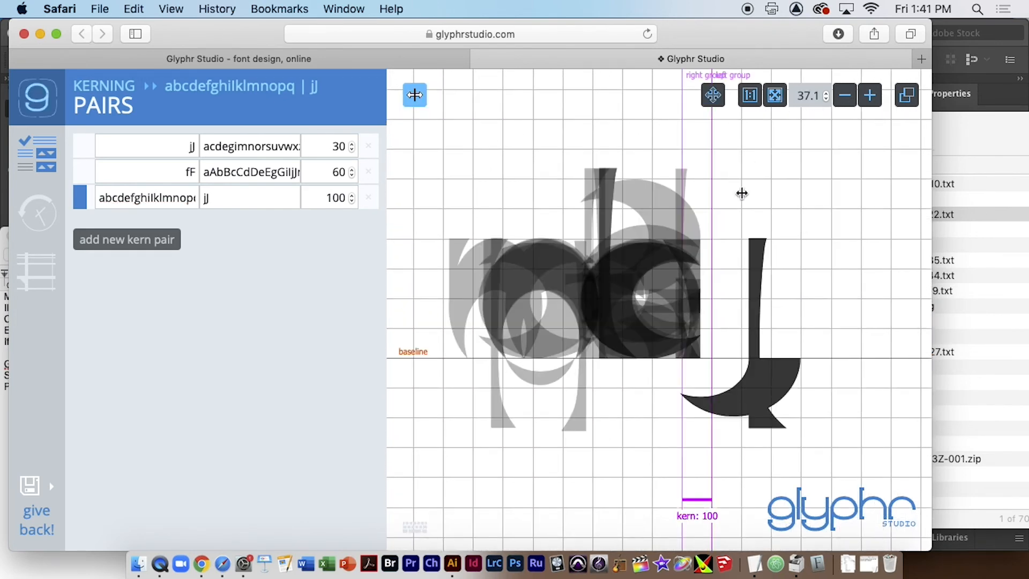
# Reset the kern value of the pair with jJ as its right group to 0
pyautogui.click(162, 195)
pyautogui.press('space')
pyautogui.moveTo(574, 296); pyautogui.dragTo(509, 296)
pyautogui.moveTo(586, 333); pyautogui.dragTo(729, 193)
pyautogui.click(772, 97)
pyautogui.click(847, 98)
pyautogui.click(846, 98)
pyautogui.click(248, 201)
pyautogui.click(334, 198)
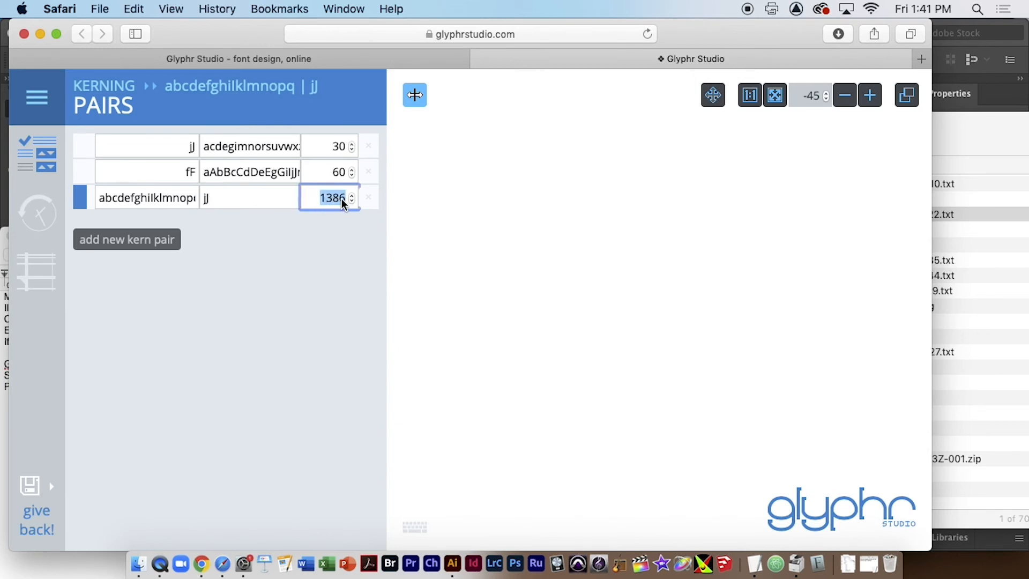
pyautogui.click(252, 196)
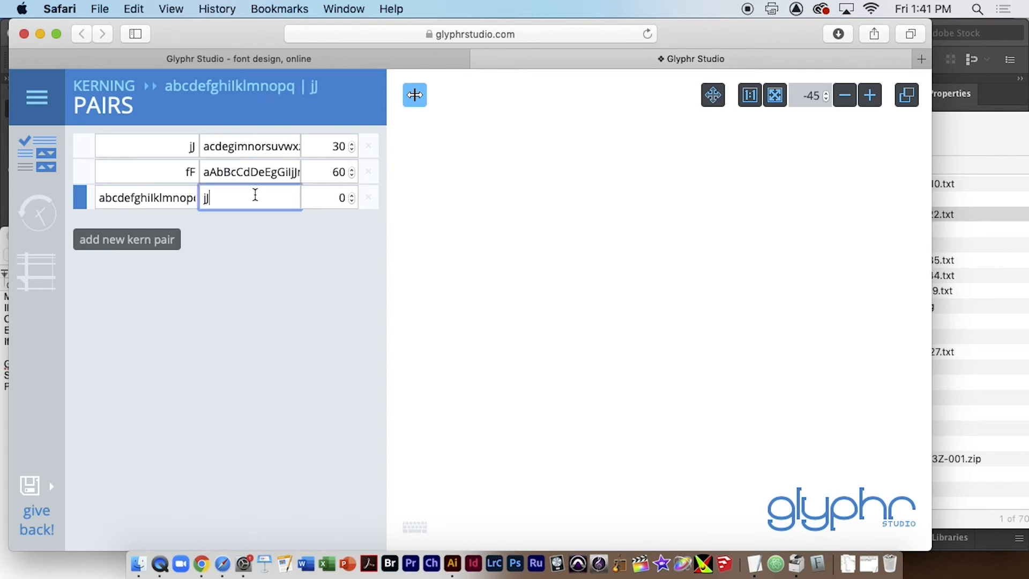
pyautogui.click(775, 95)
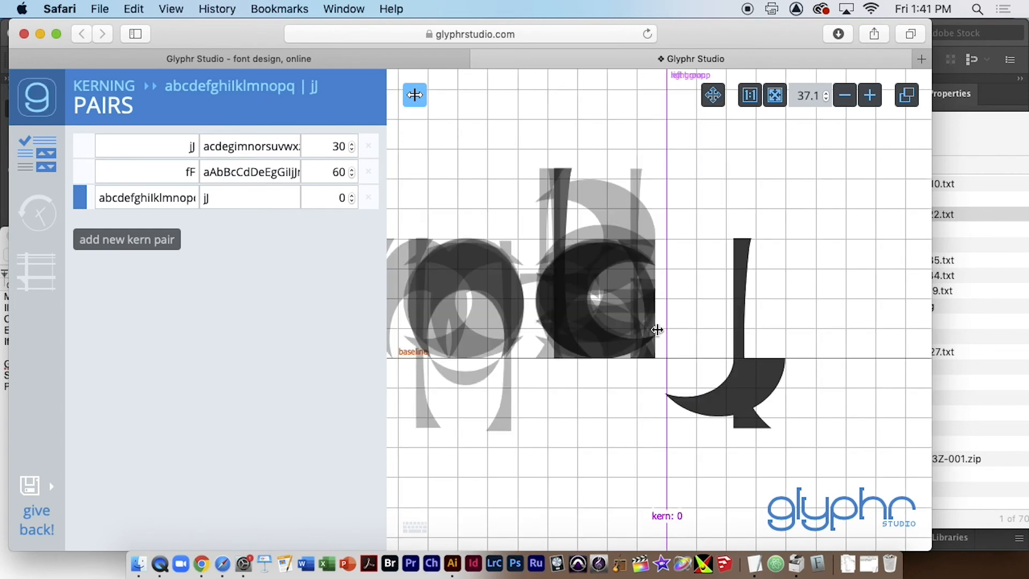
# Shorten the left group of the third kern pair to "abcdefg" by removing every letter after g
pyautogui.moveTo(180, 193); pyautogui.dragTo(94, 197)
pyautogui.moveTo(196, 216)
pyautogui.mouseDown()
pyautogui.moveTo(187, 198)
pyautogui.moveTo(207, 199)
pyautogui.mouseUp()
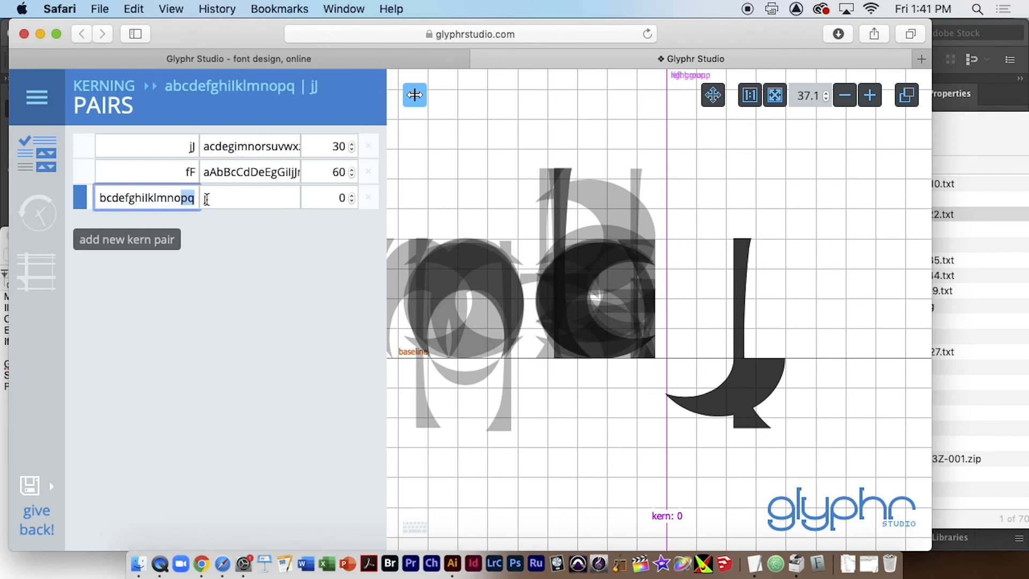
pyautogui.press('BackSpace')
pyautogui.press('BackSpace')
pyautogui.press('BackSpace')
pyautogui.press('BackSpace')
pyautogui.press('BackSpace')
pyautogui.press('BackSpace')
pyautogui.press('BackSpace')
pyautogui.press('BackSpace')
pyautogui.press('BackSpace')
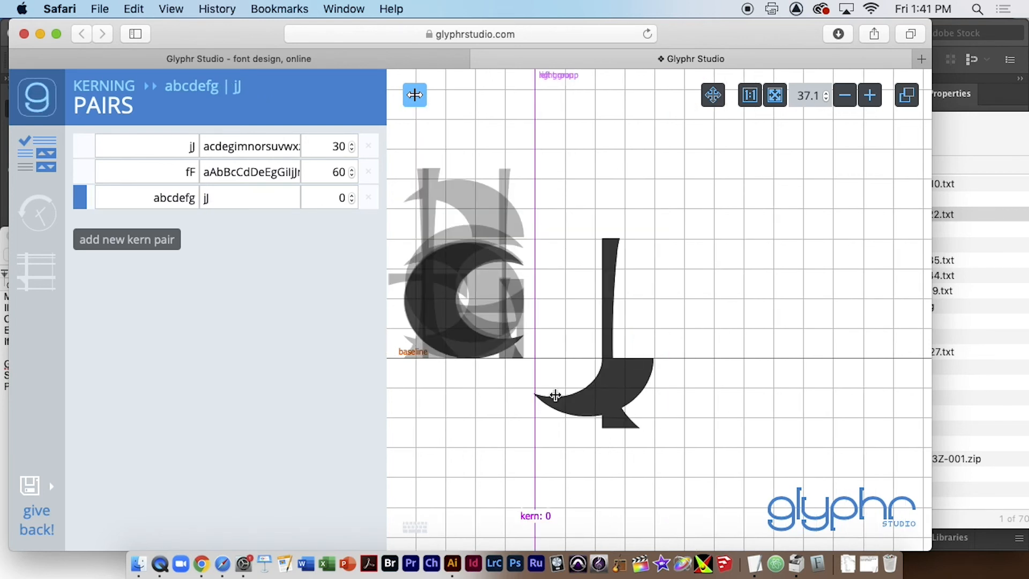
# Kern the abcdefg and jJ pair to 103 on the canvas, and complete its left group as "abcdefghiklmnopqrstuvwxyz"
pyautogui.moveTo(615, 402); pyautogui.dragTo(643, 404)
pyautogui.click(198, 199)
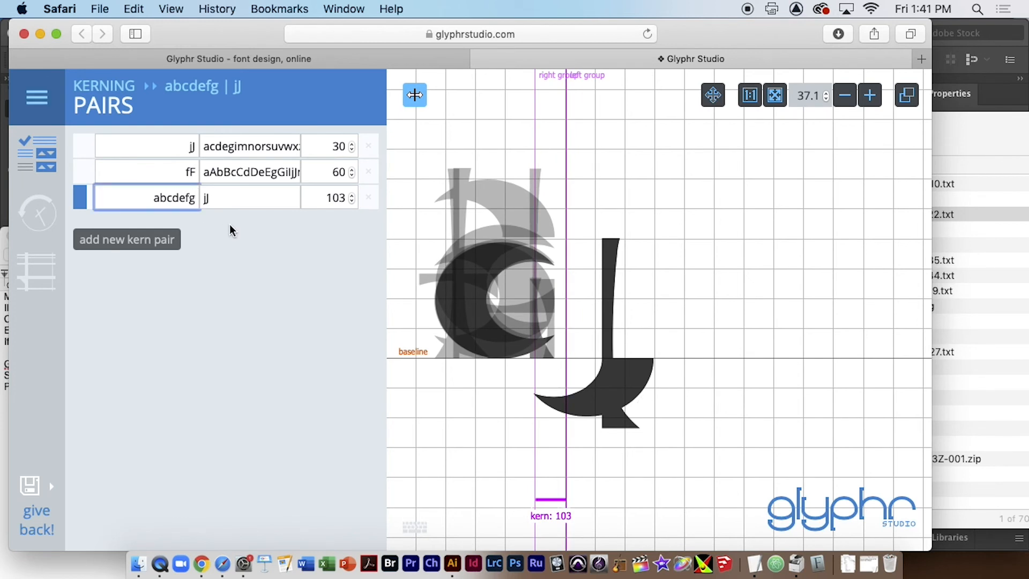
pyautogui.write('hiklmnopqrstuvw')
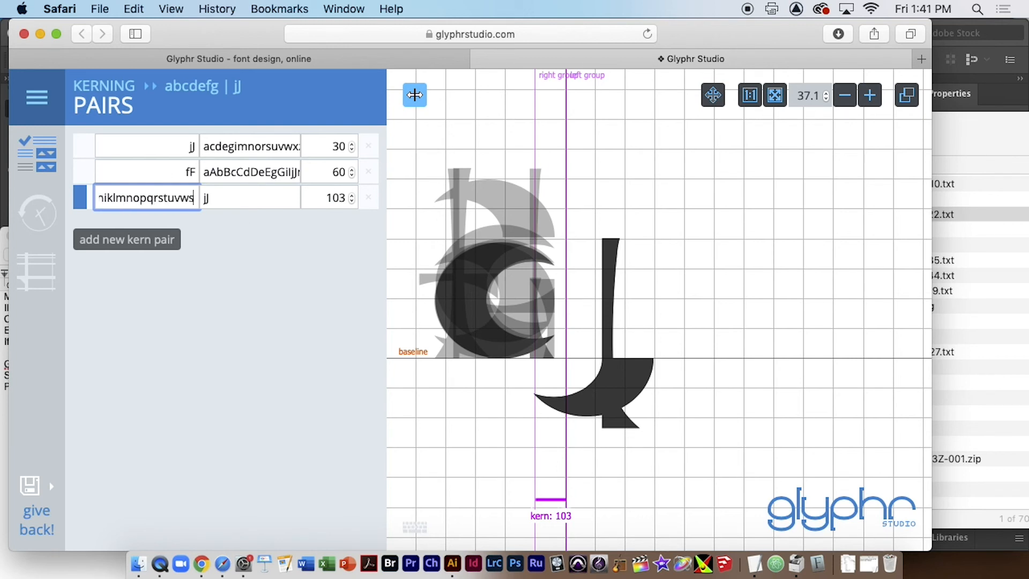
pyautogui.write('xyz')
pyautogui.click(253, 196)
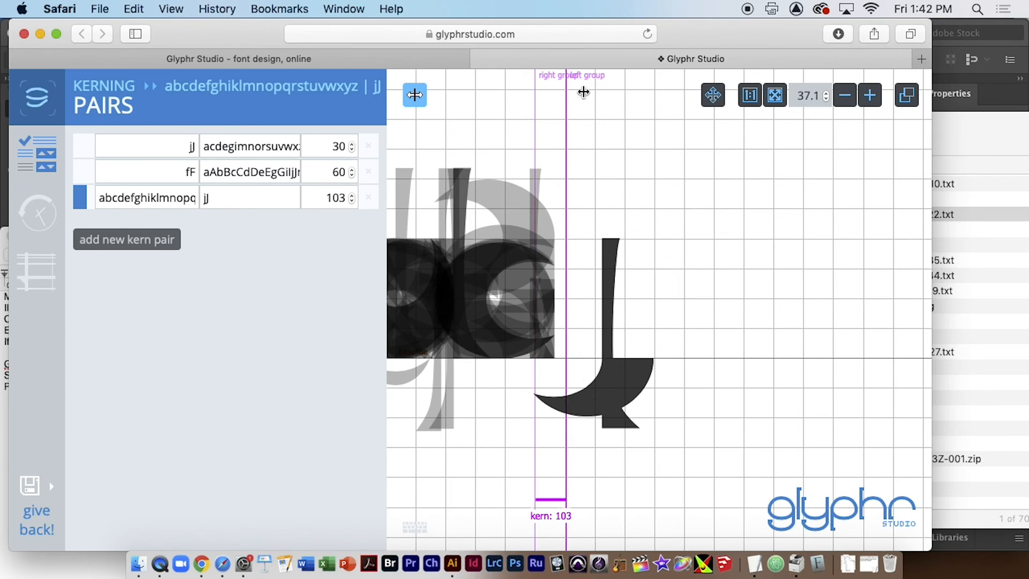
# Return to the test drive and replace the test text with "ajbjcjdjejfj" to check the new kerning before j
pyautogui.click(37, 98)
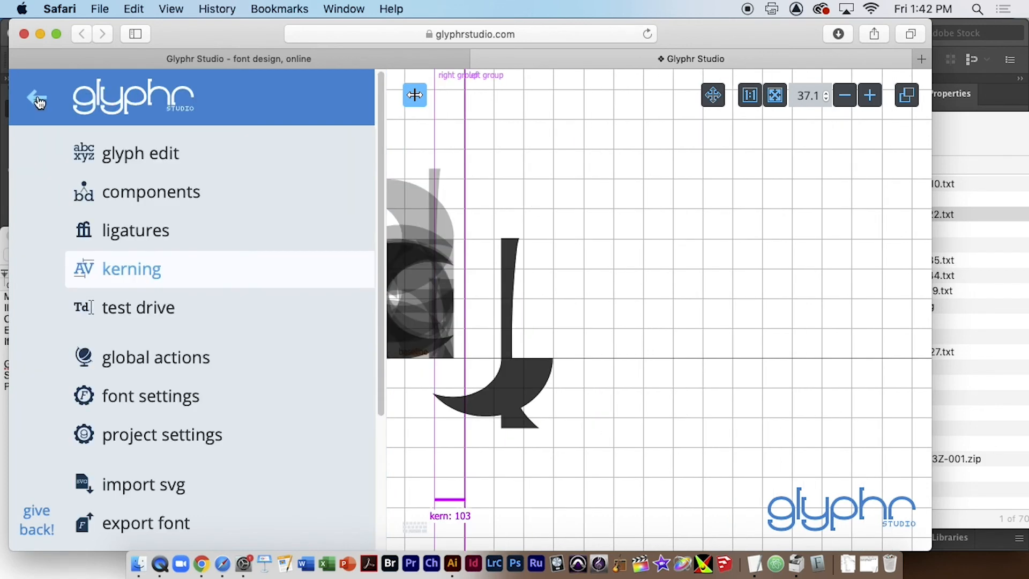
pyautogui.click(115, 308)
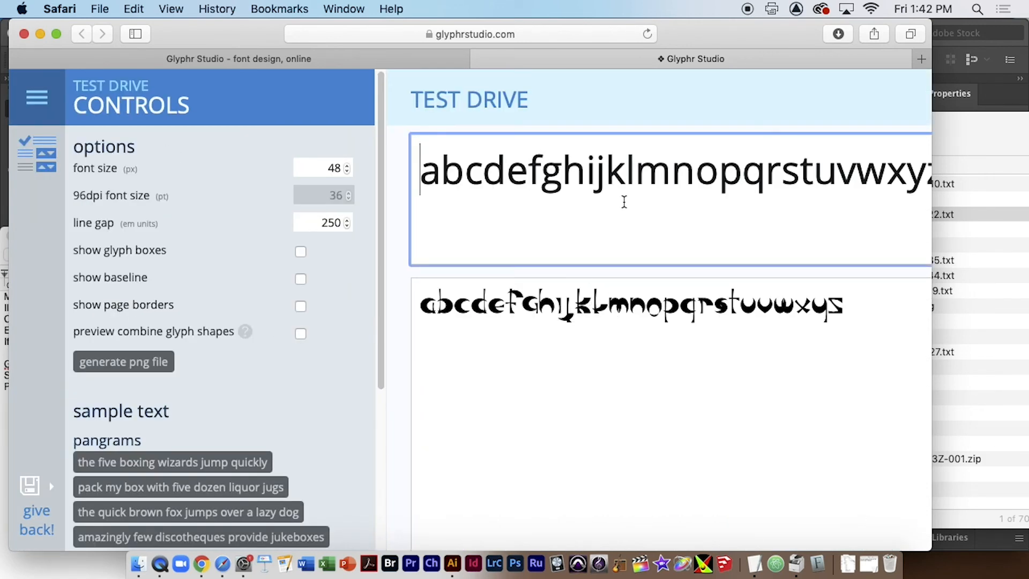
pyautogui.moveTo(622, 187); pyautogui.dragTo(530, 171)
pyautogui.doubleClick(552, 169)
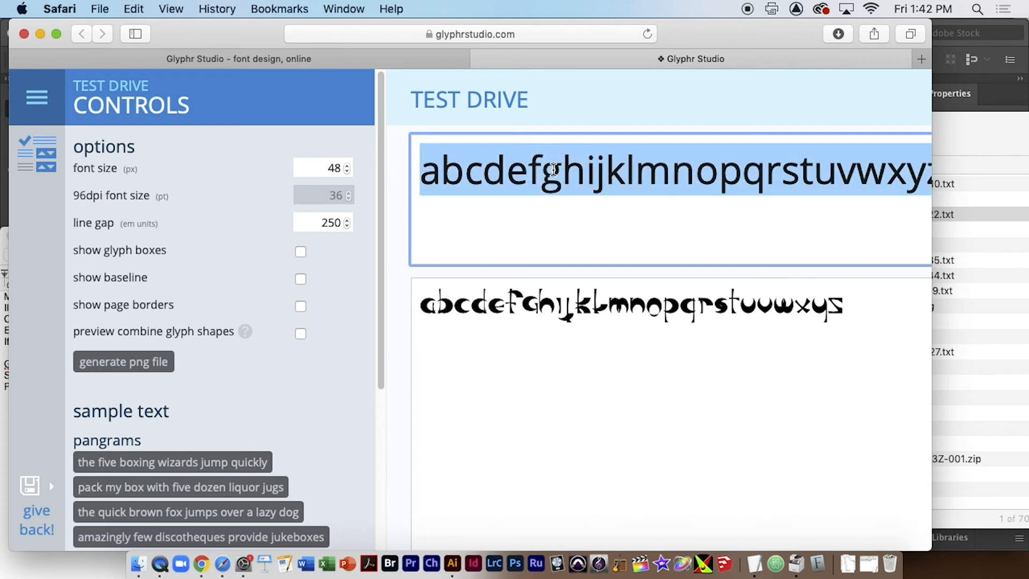
pyautogui.write('a')
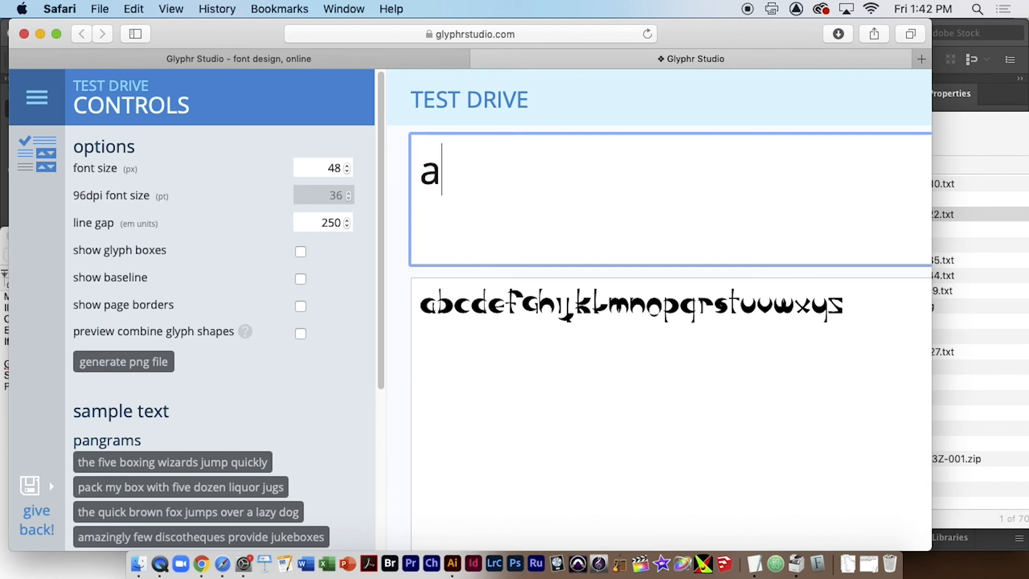
pyautogui.write('jbj')
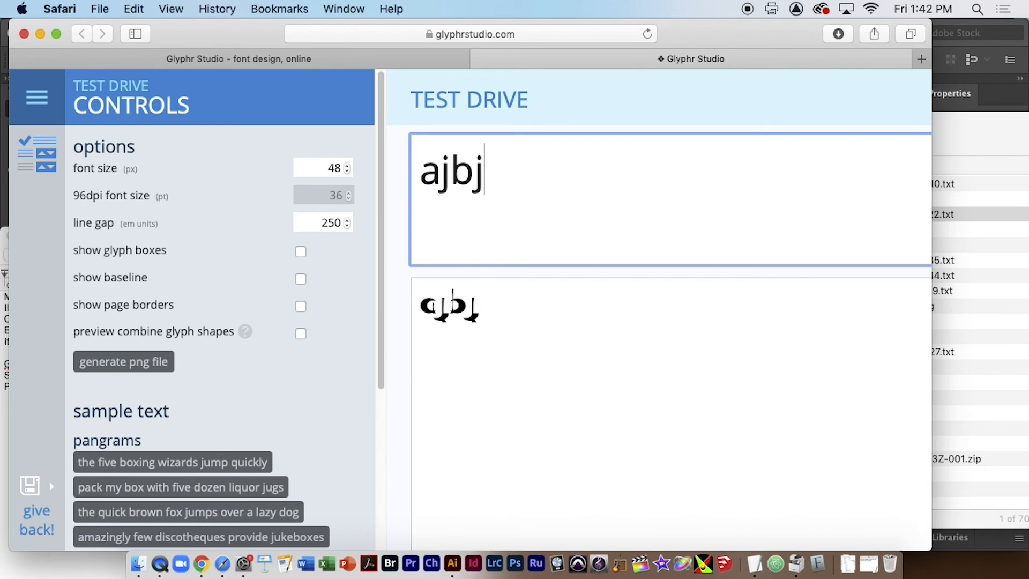
pyautogui.write('cjdj')
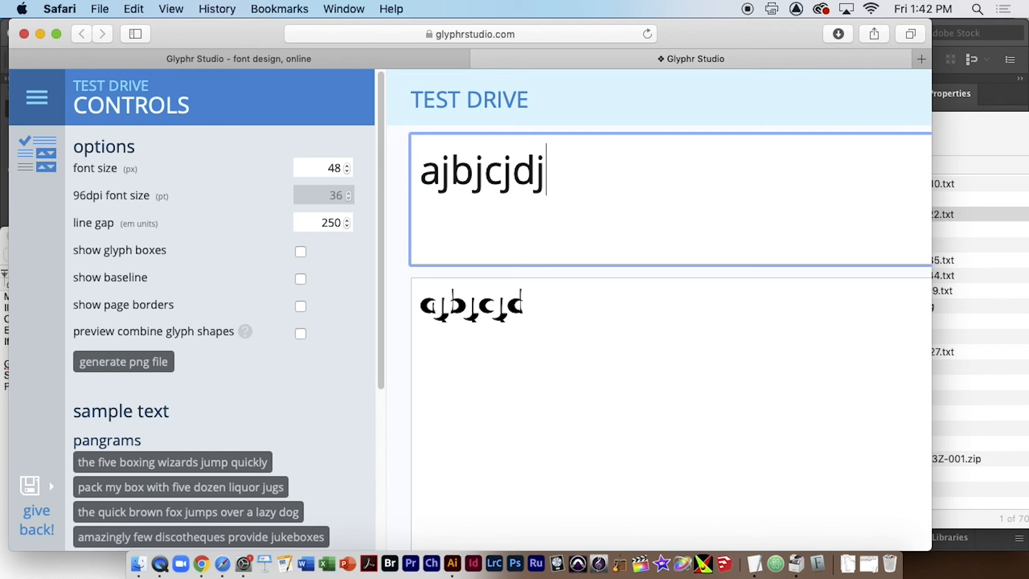
pyautogui.write('ejfj')
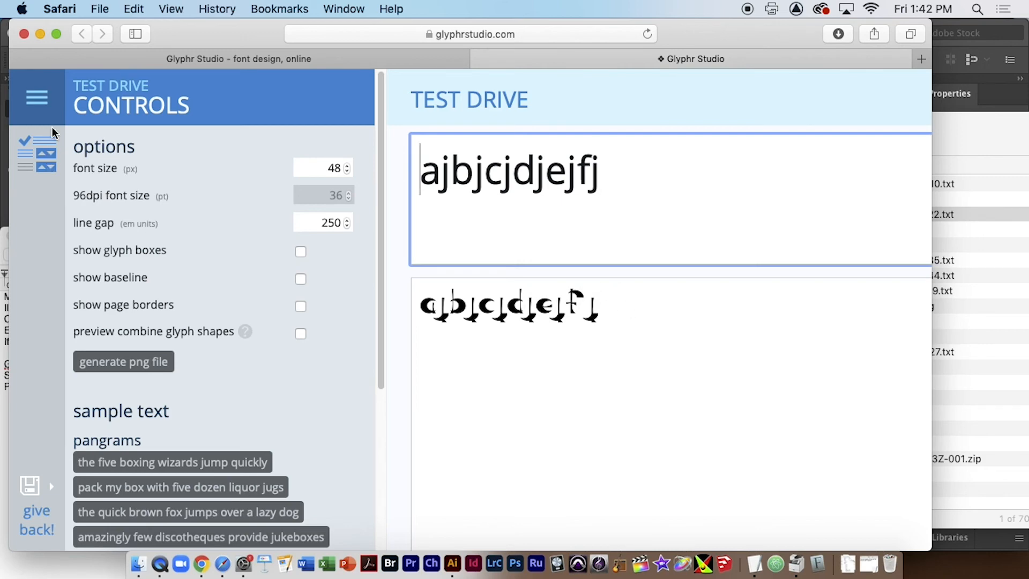
# Return to the kerning pairs and examine the left and right groups of the fF pair
pyautogui.click(36, 98)
pyautogui.click(164, 282)
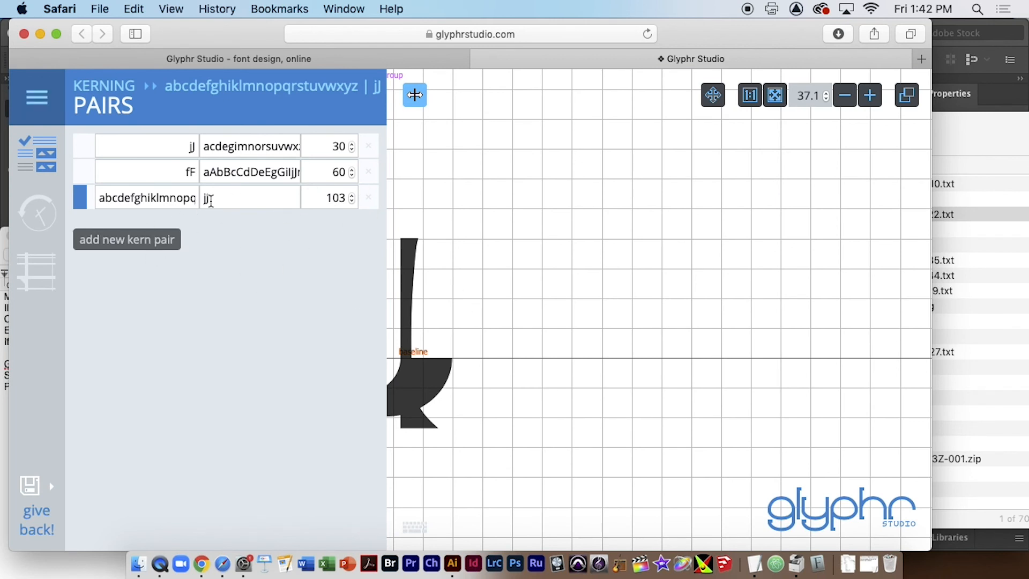
pyautogui.click(210, 171)
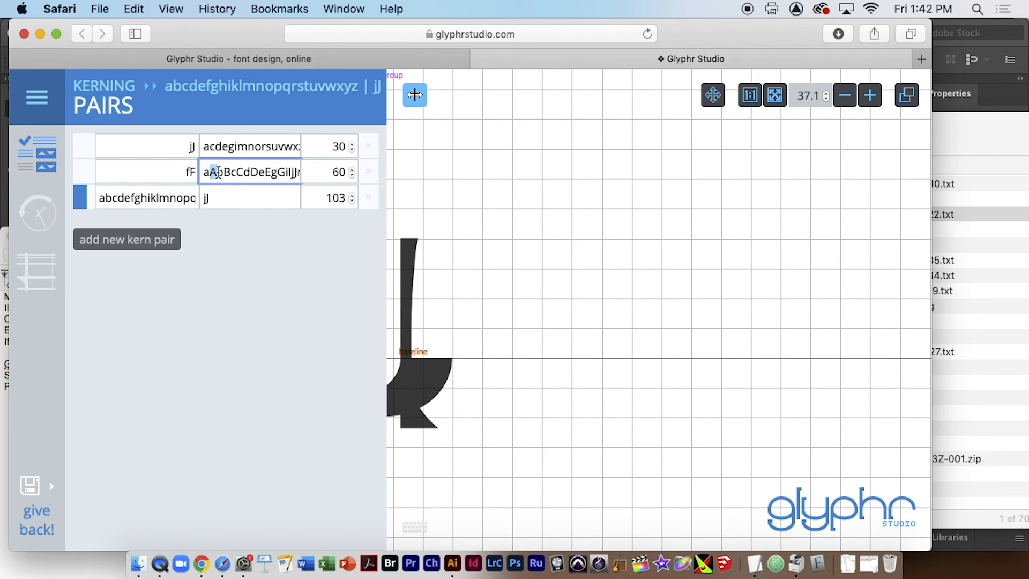
pyautogui.moveTo(189, 171); pyautogui.dragTo(202, 171)
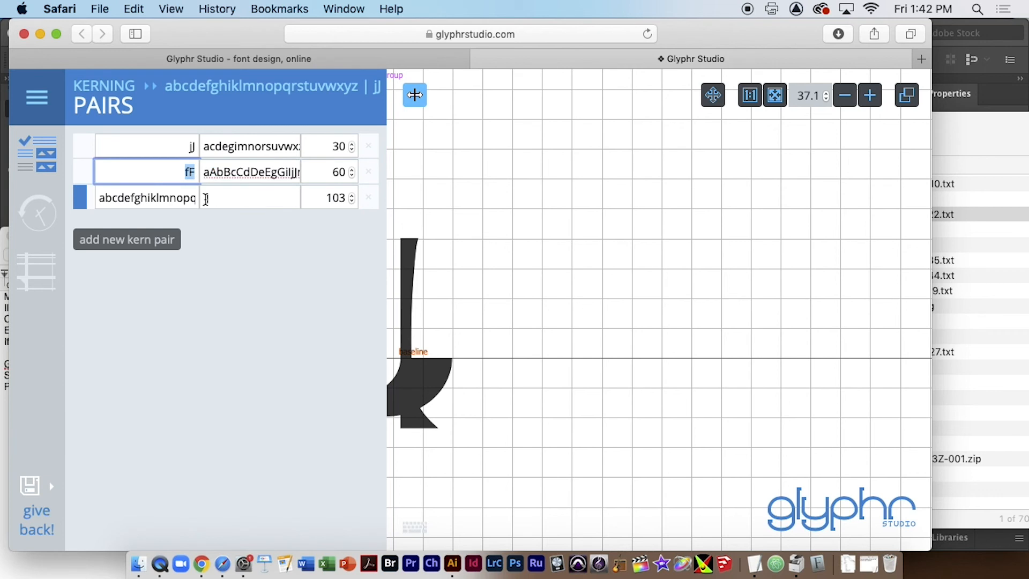
# Export the font as an OTF file and check it in the browser's download list
pyautogui.click(37, 99)
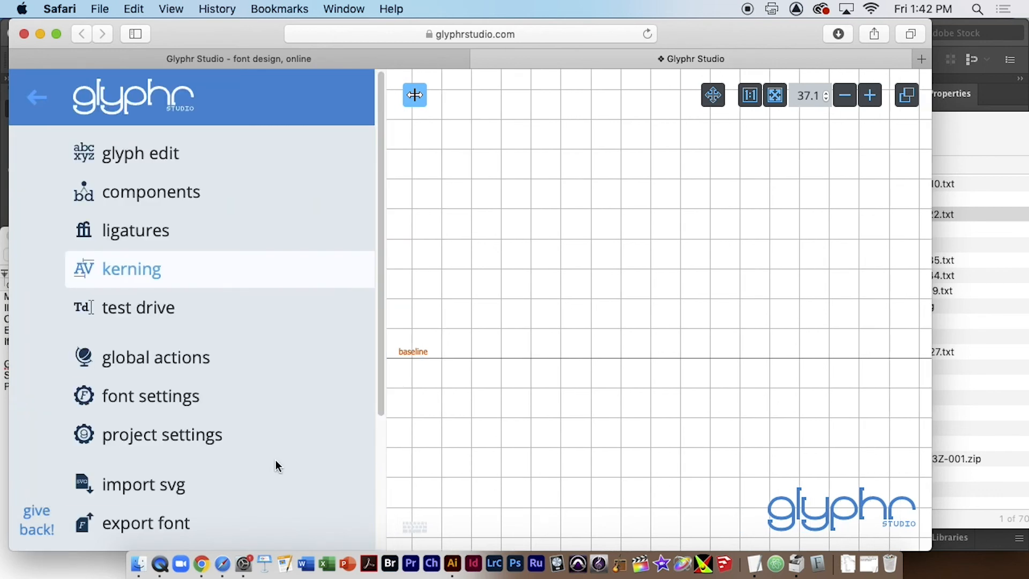
pyautogui.scroll(-5, 278, 474)
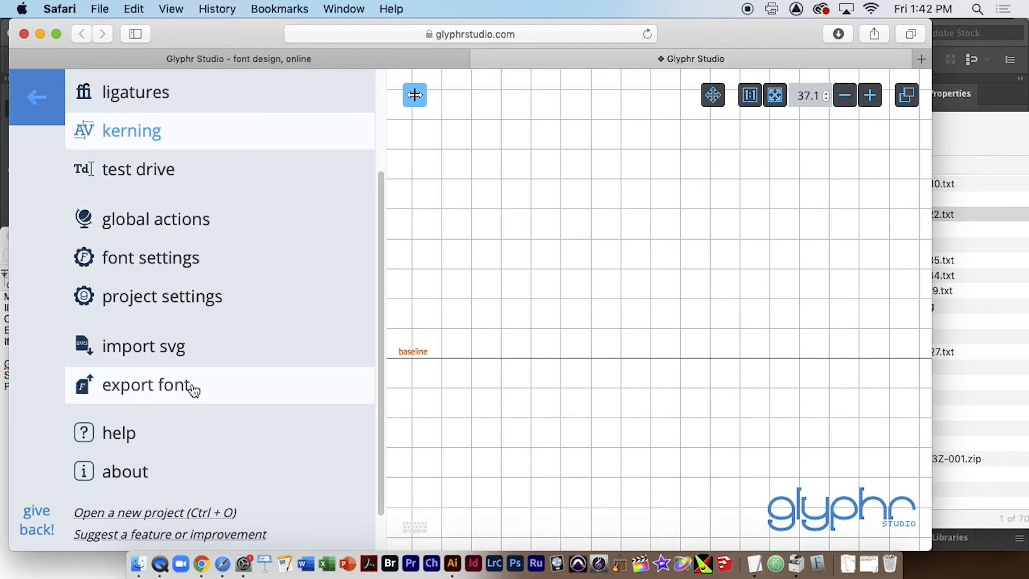
pyautogui.click(141, 391)
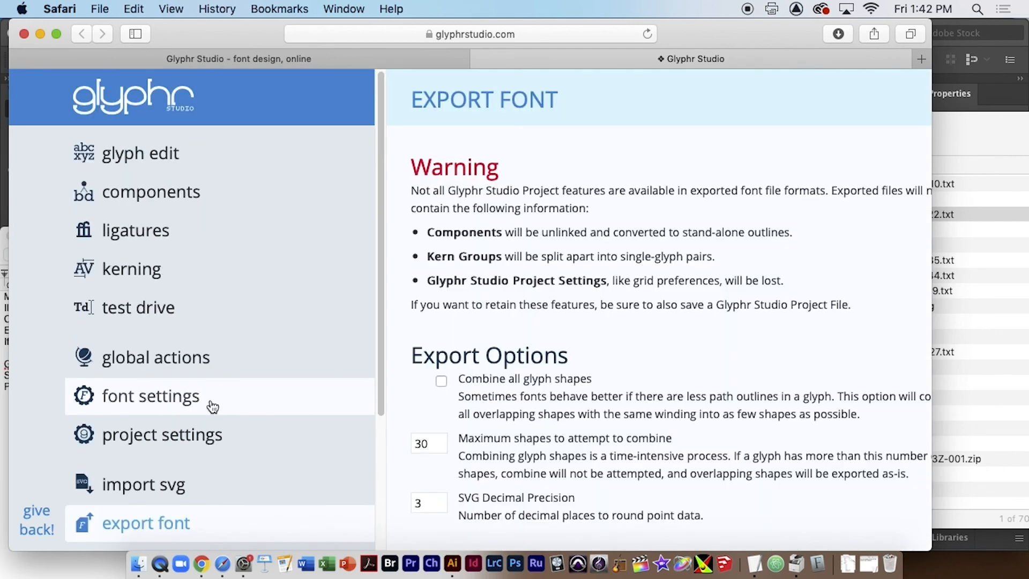
pyautogui.scroll(-6, 509, 428)
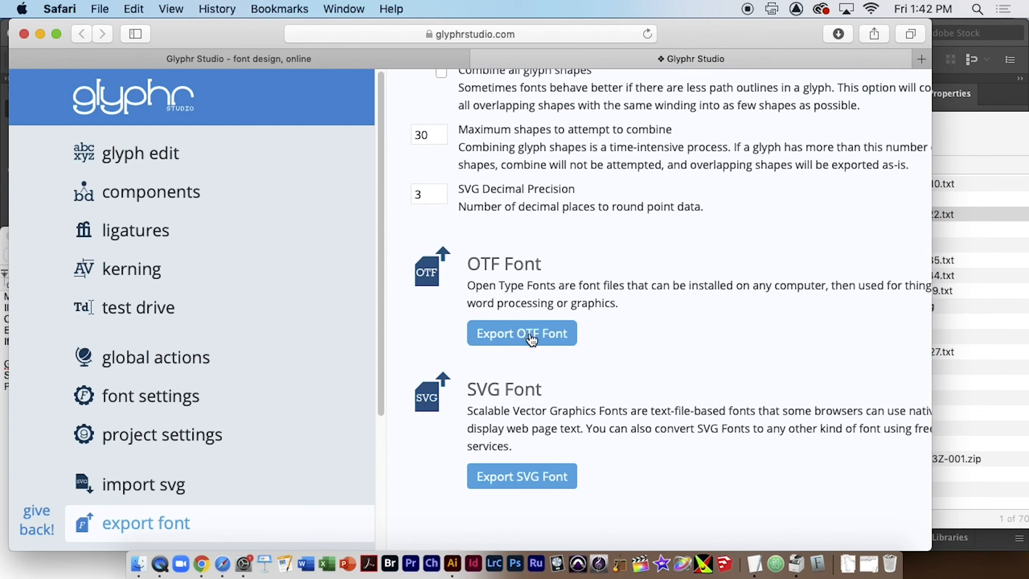
pyautogui.click(531, 339)
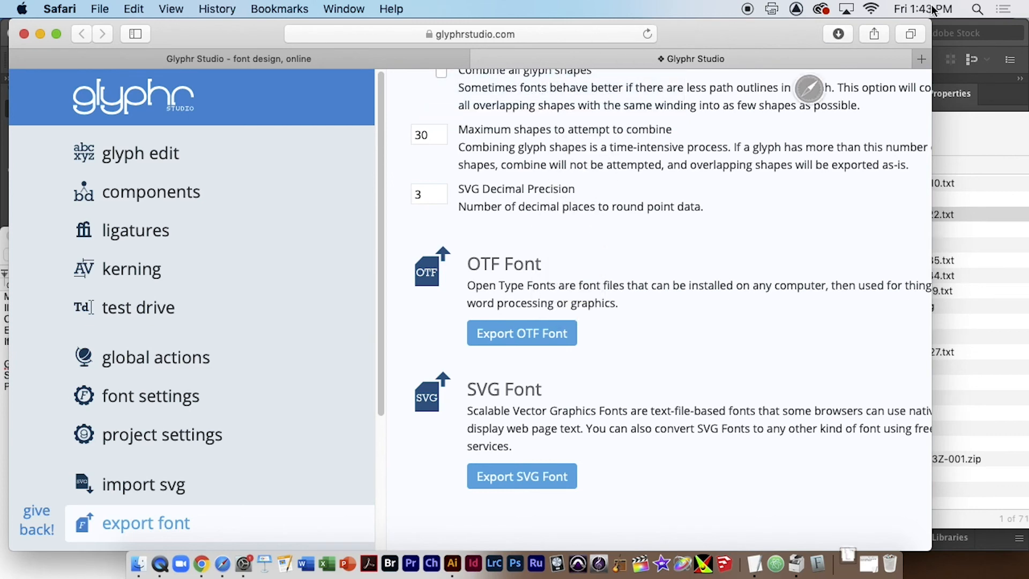
pyautogui.click(839, 34)
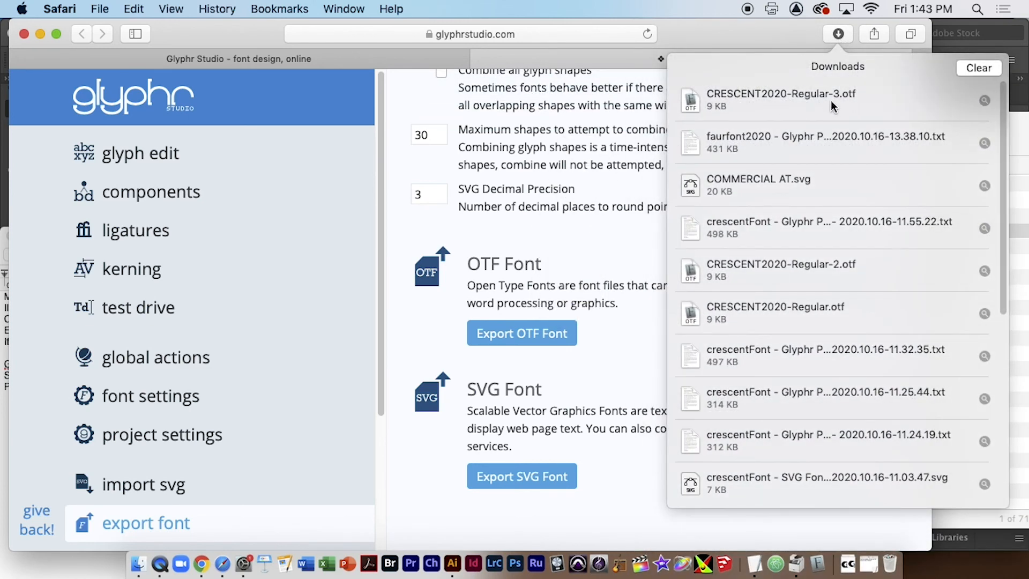
pyautogui.click(853, 99)
pyautogui.click(551, 255)
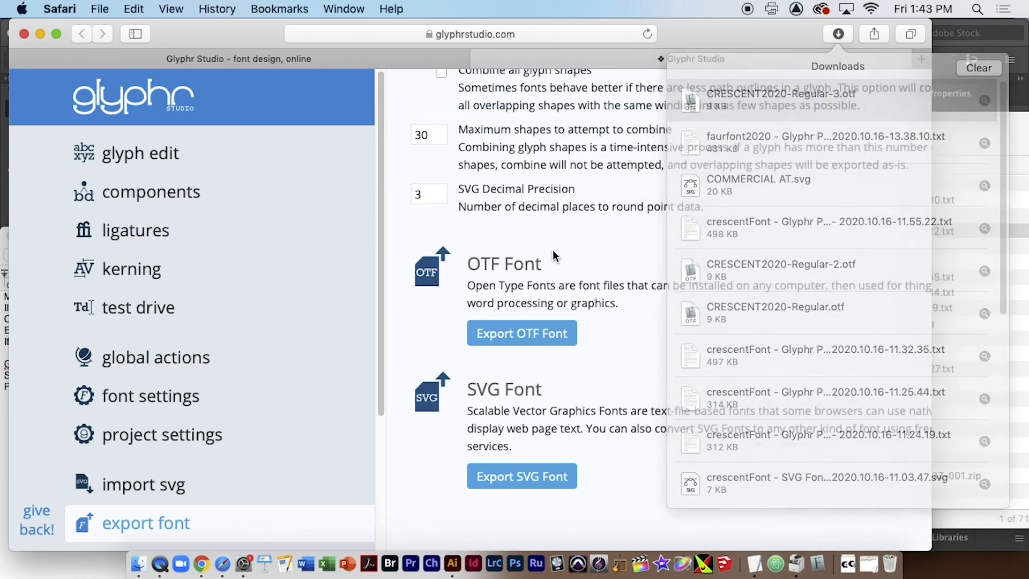
# Rename the project as "faurfont2020" in the project settings
pyautogui.click(195, 441)
pyautogui.click(521, 231)
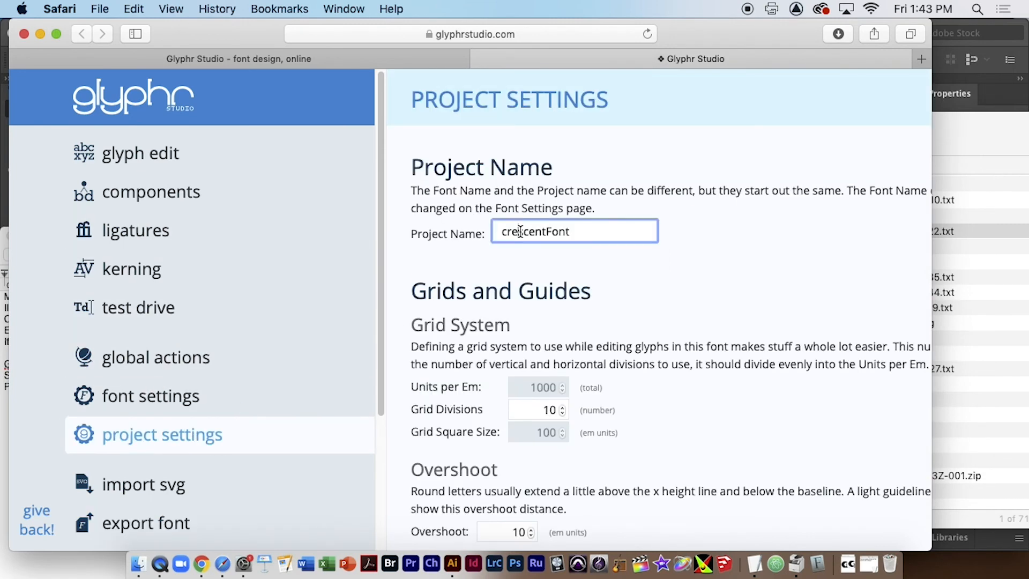
pyautogui.doubleClick(520, 231)
pyautogui.doubleClick(567, 232)
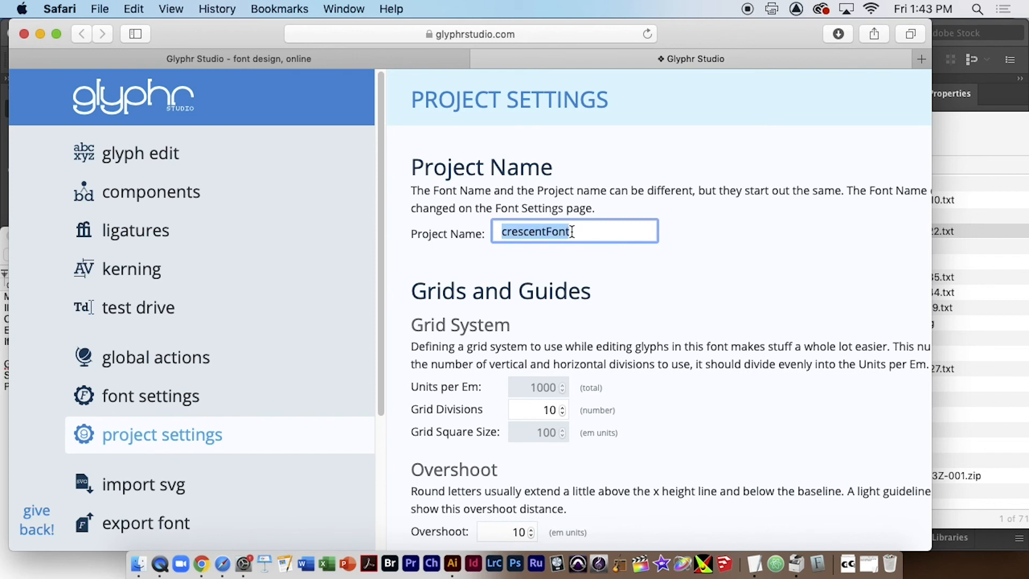
pyautogui.write('faurfau')
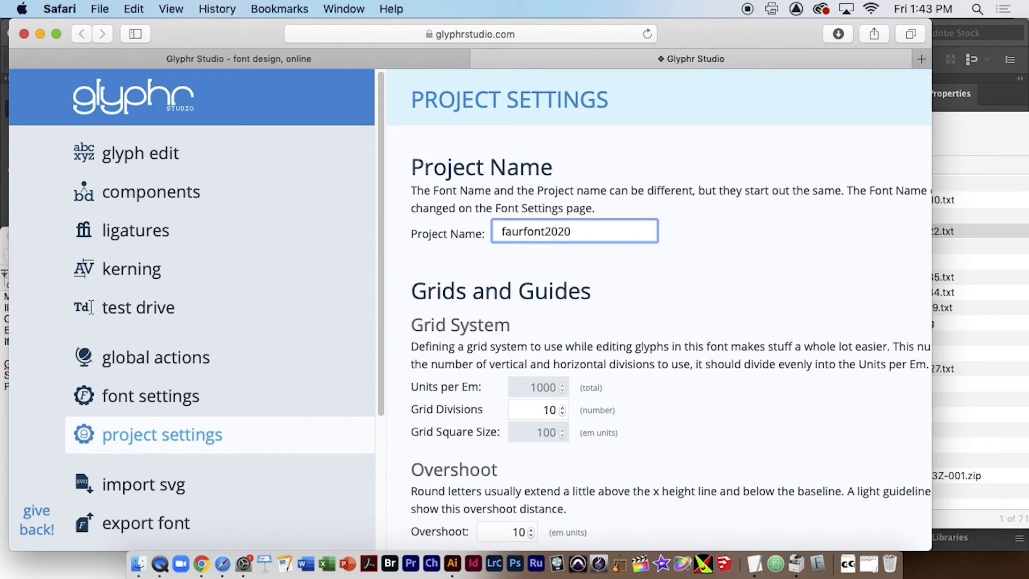
pyautogui.scroll(-6, 724, 366)
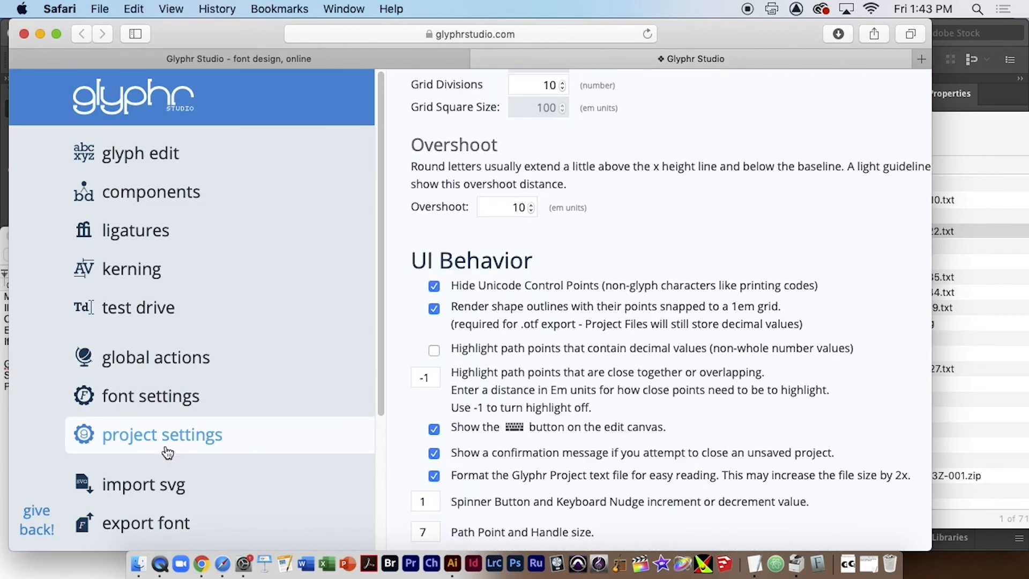
pyautogui.click(179, 434)
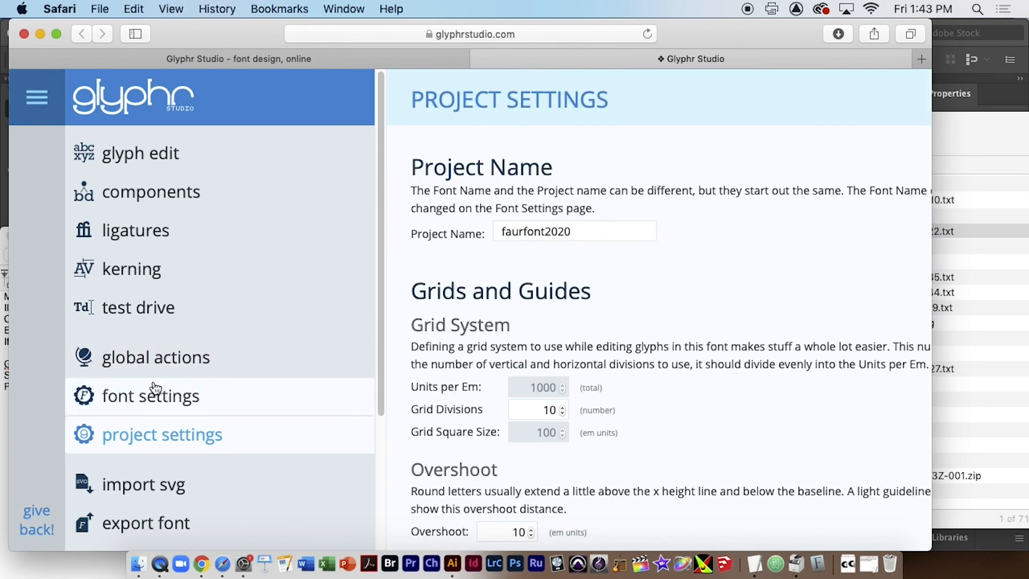
# Review the font settings from the font name through the glyph ranges to the font metadata
pyautogui.click(155, 388)
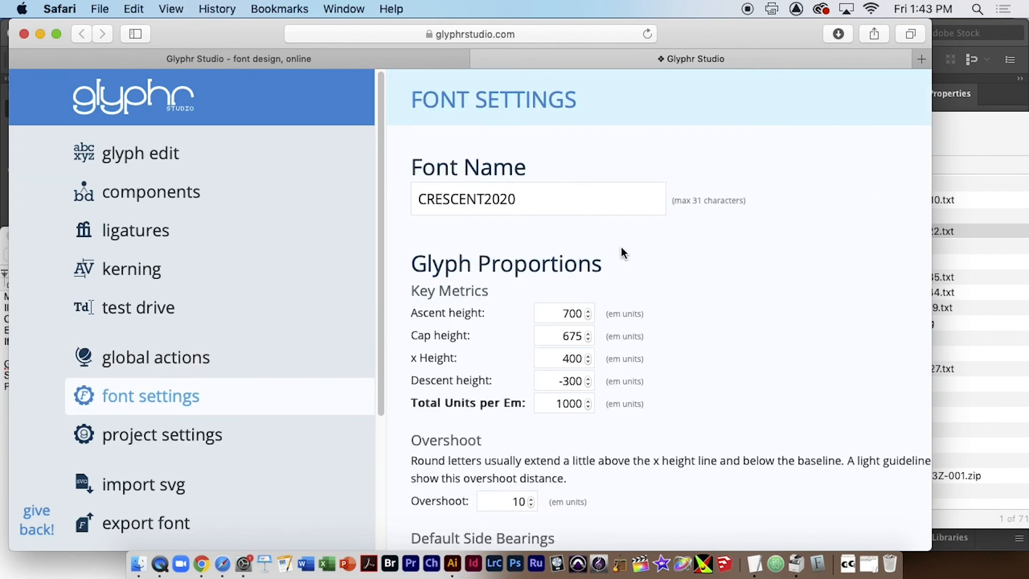
pyautogui.scroll(-12, 552, 273)
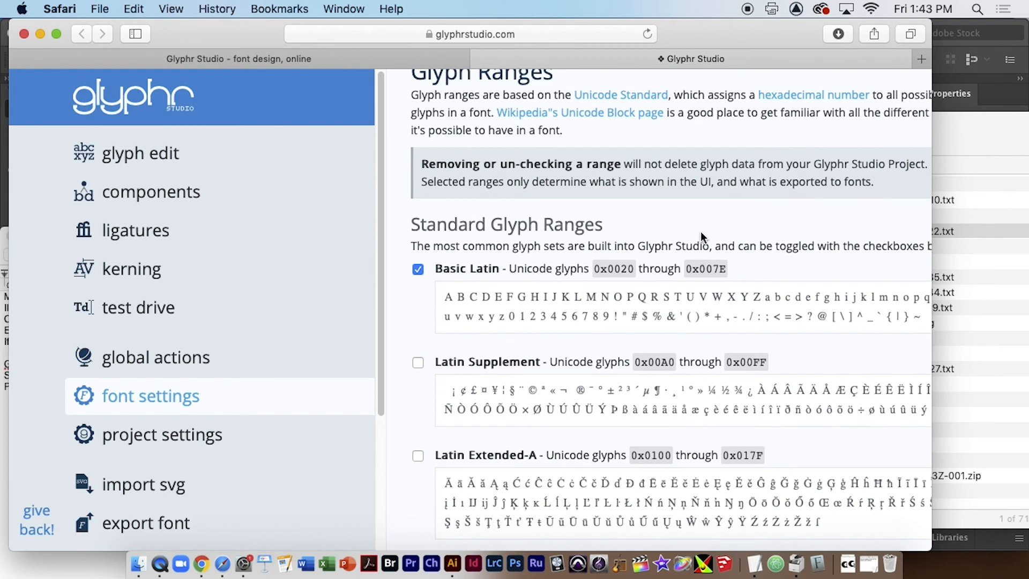
pyautogui.scroll(-5, 490, 410)
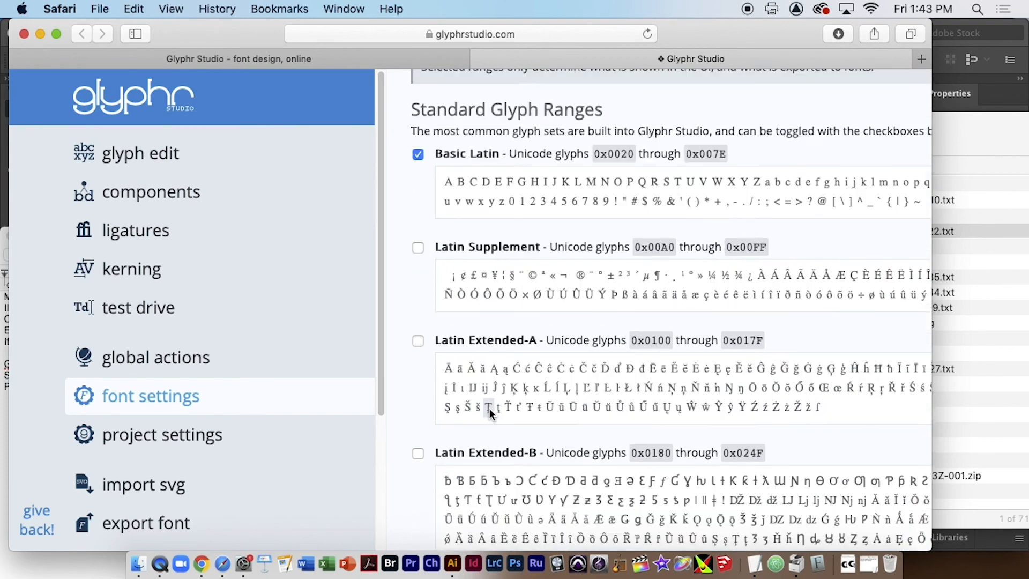
pyautogui.scroll(-20, 490, 408)
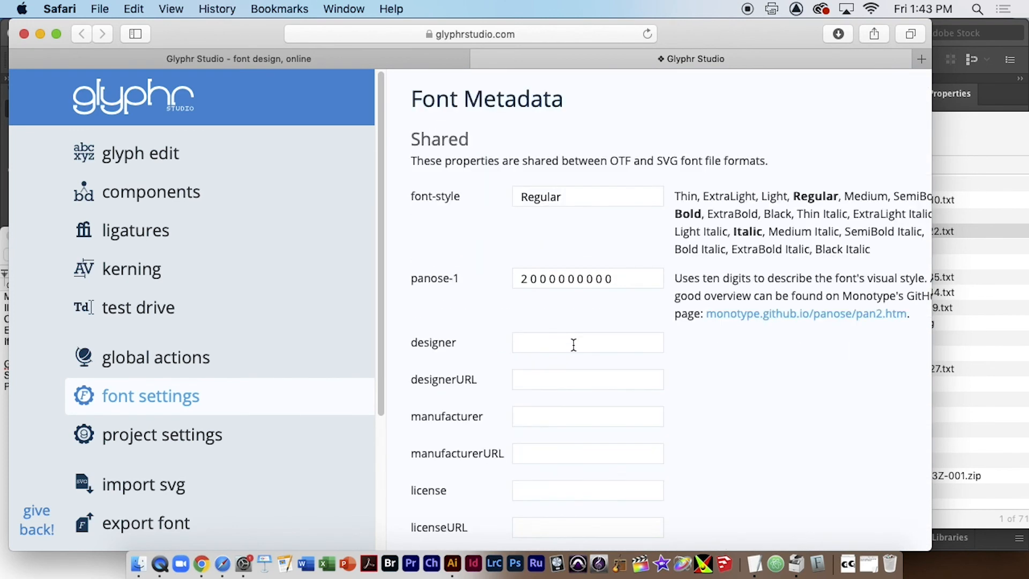
# Export the OTF font again after the project rename and check the file name in the download list
pyautogui.click(180, 524)
pyautogui.scroll(-10, 624, 403)
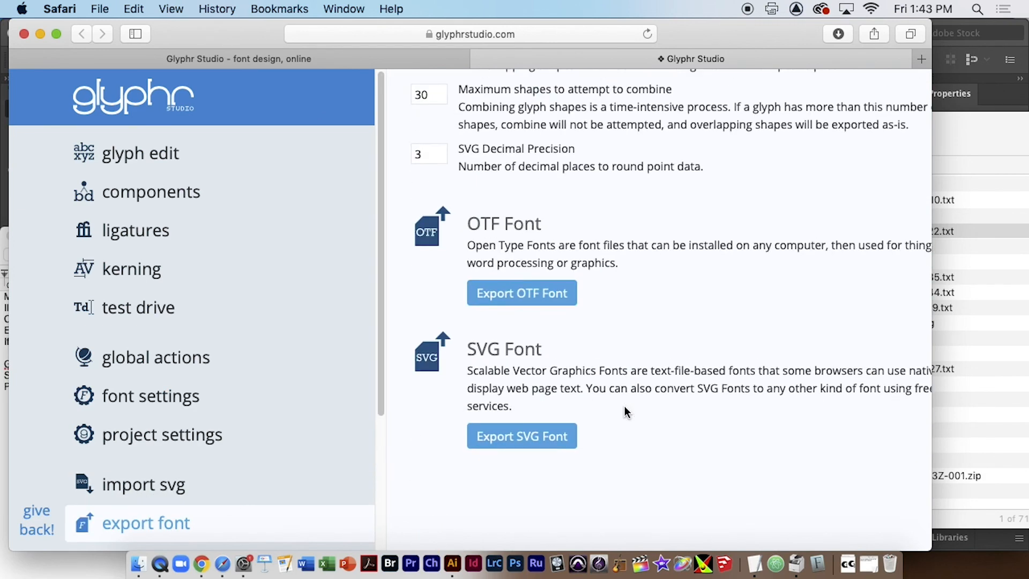
pyautogui.click(555, 295)
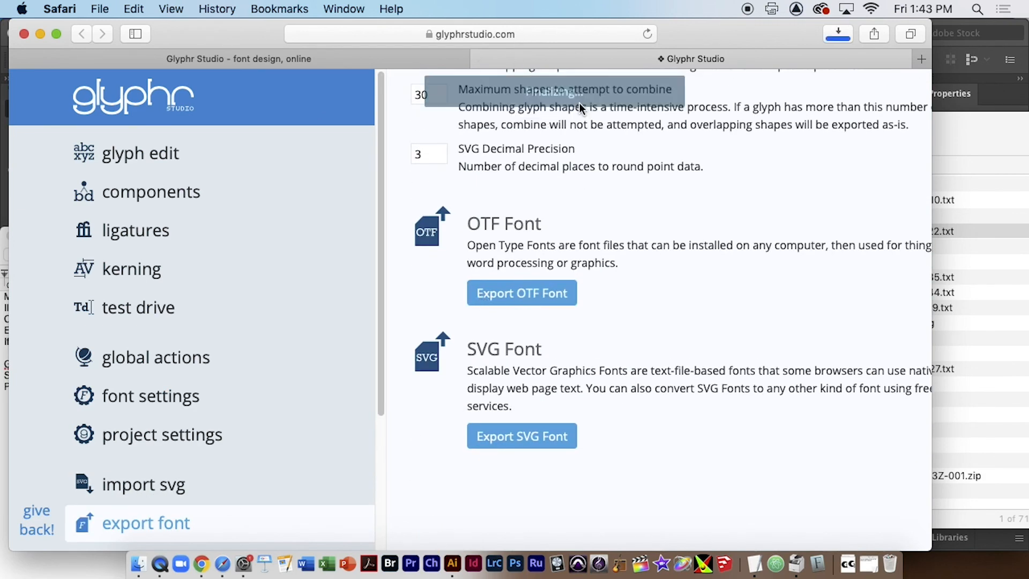
pyautogui.click(839, 36)
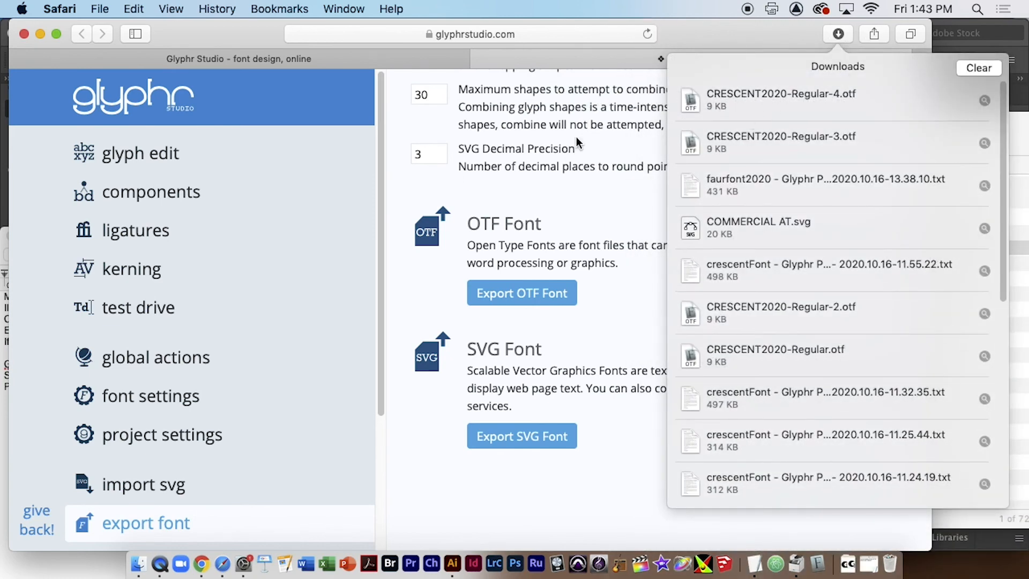
pyautogui.scroll(1, 528, 225)
# Change the font name to "faurfont2020" in the font settings and recheck the entry
pyautogui.click(167, 395)
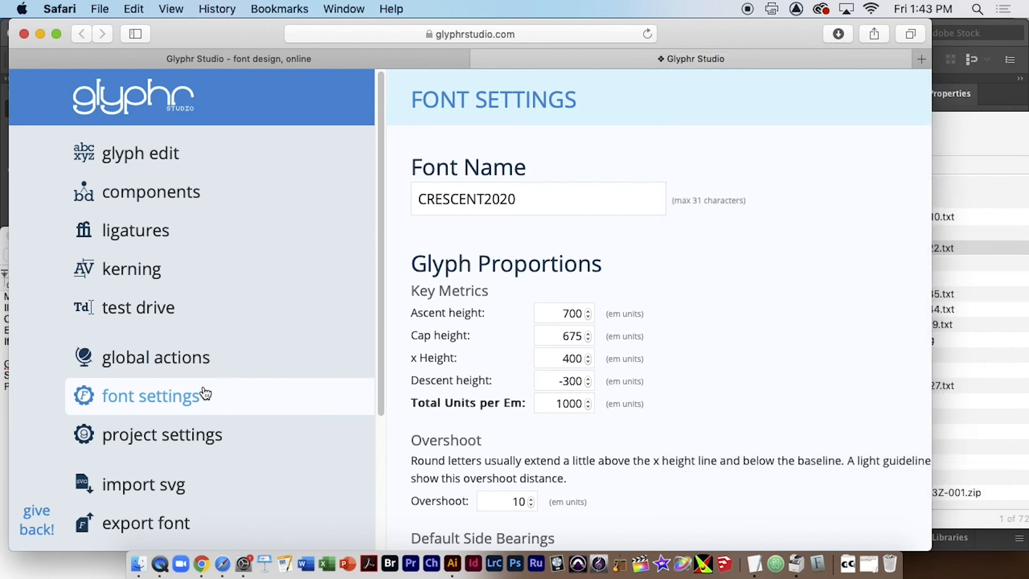
pyautogui.doubleClick(511, 199)
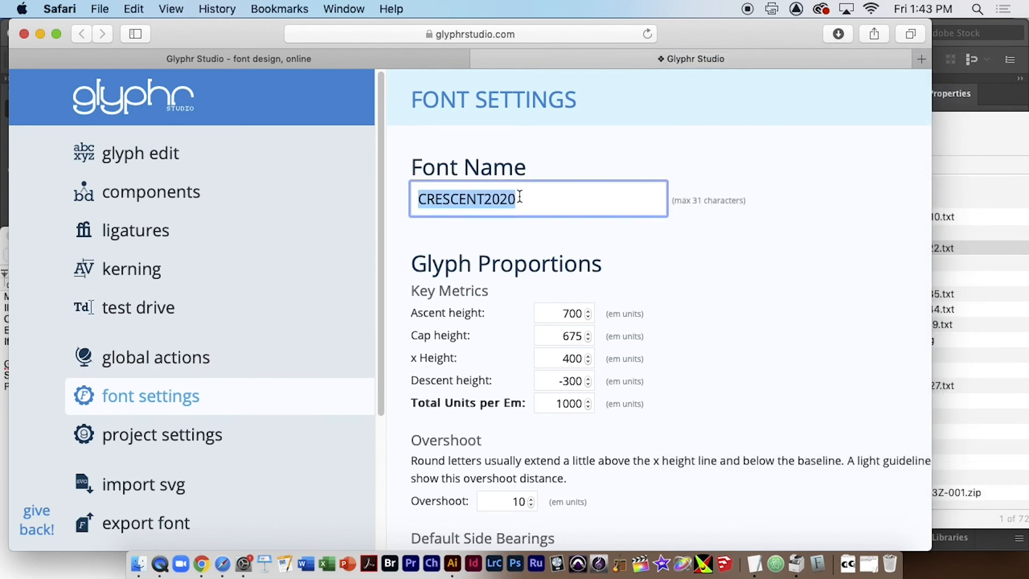
pyautogui.write('faurfont2020')
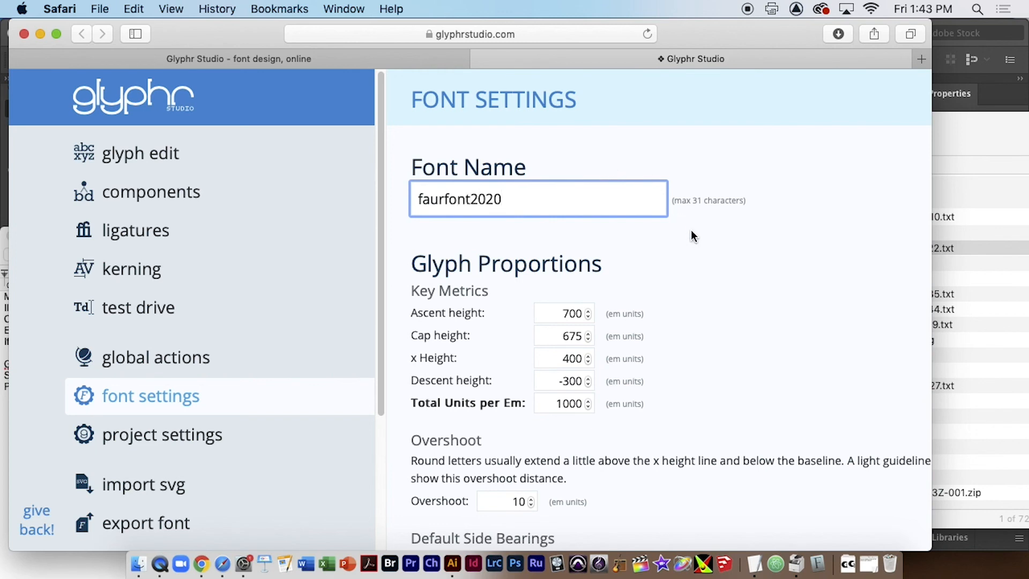
pyautogui.scroll(-20, 691, 236)
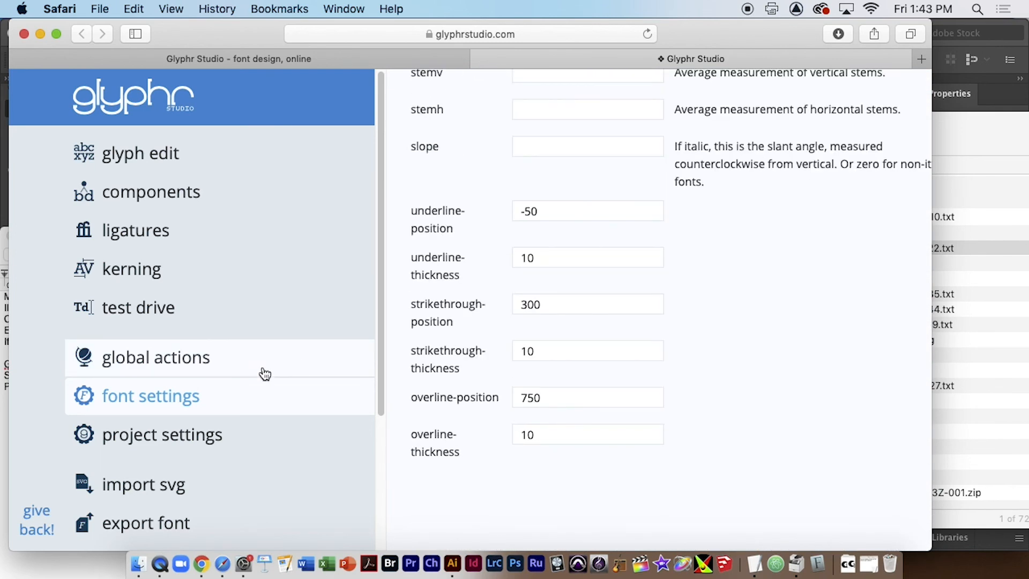
pyautogui.click(241, 432)
pyautogui.click(234, 409)
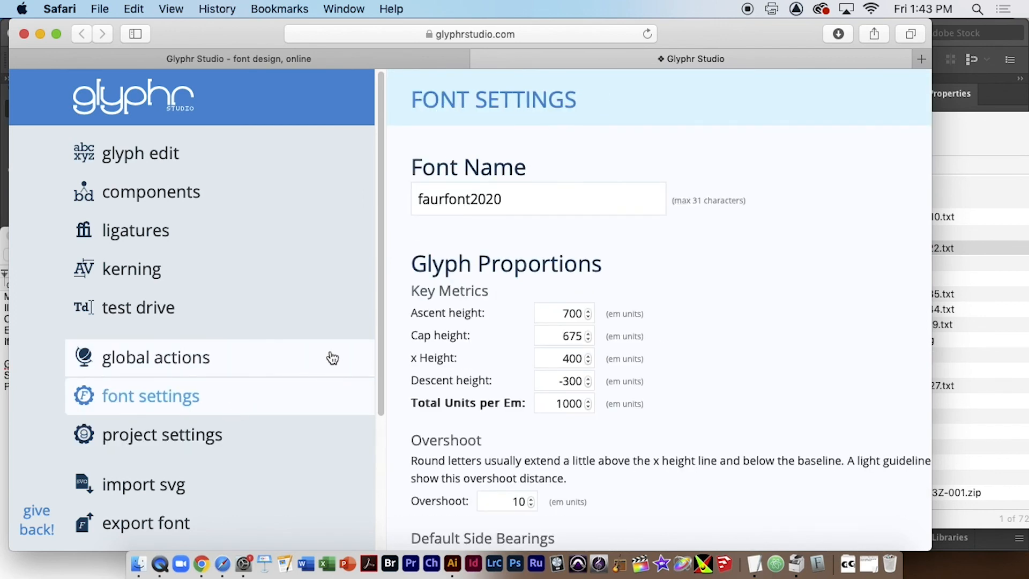
# Export the renamed font as an OTF file and bring up the list of downloads
pyautogui.click(176, 523)
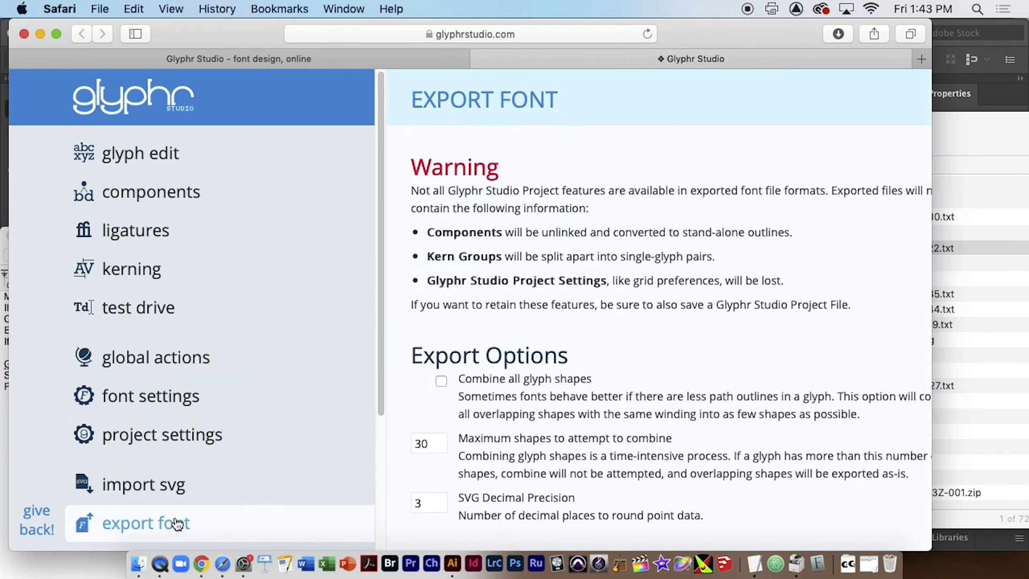
pyautogui.scroll(-5, 621, 359)
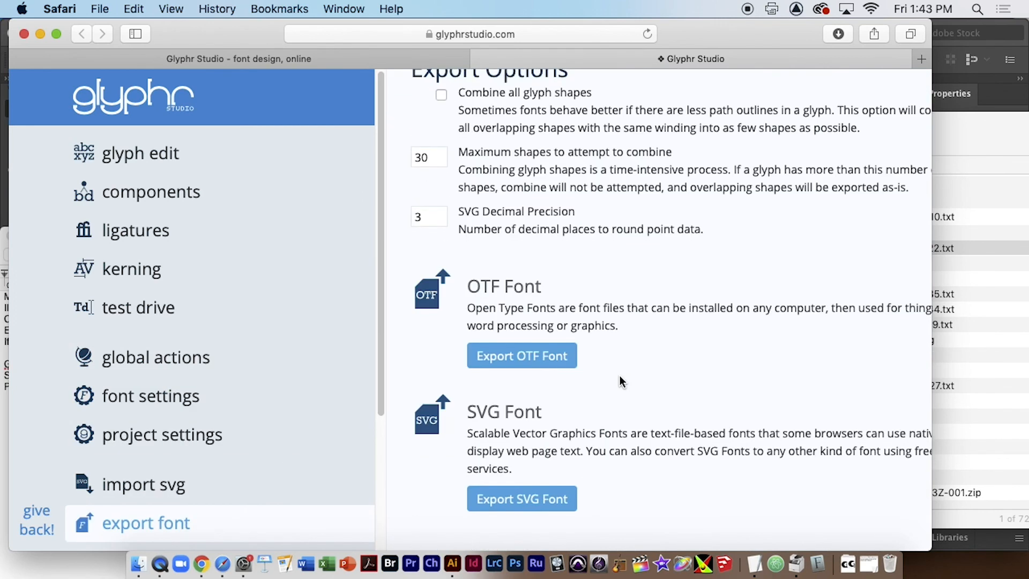
pyautogui.click(528, 367)
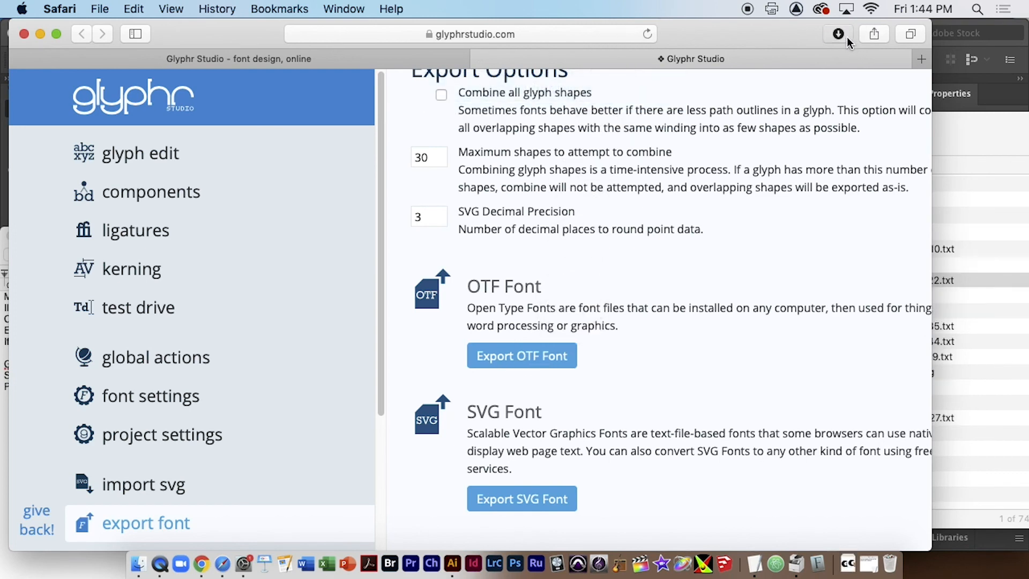
pyautogui.click(838, 33)
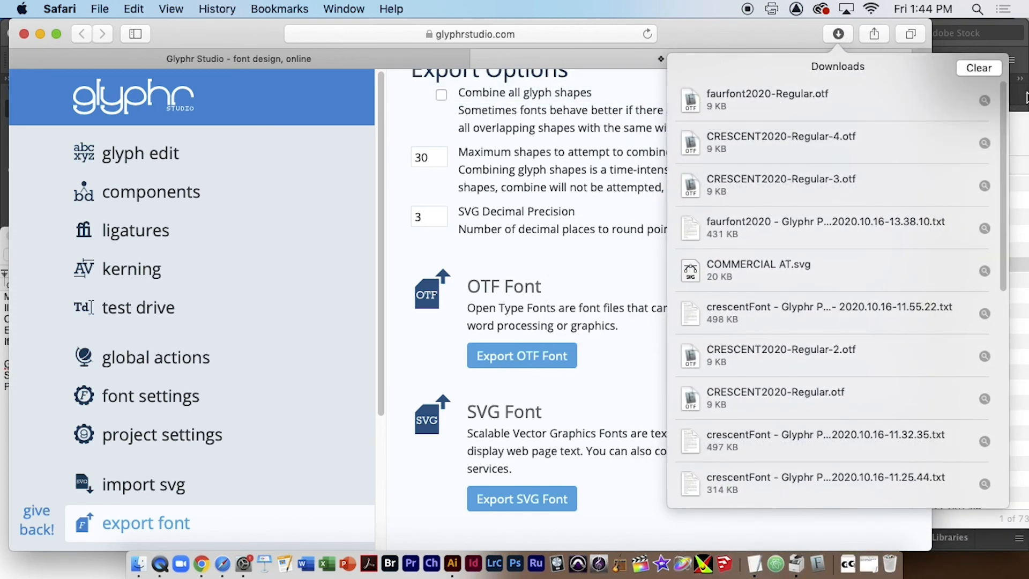
# Open faurfont2020-Regular.otf from the Downloads folder, install it in Font Book, and expand the faurfont2020 family
pyautogui.click(984, 101)
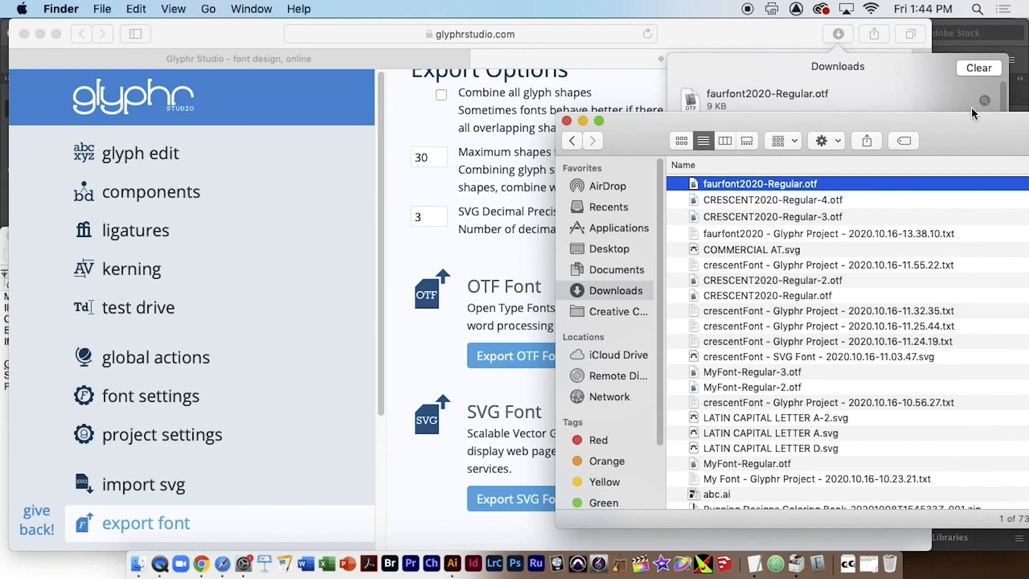
pyautogui.doubleClick(725, 185)
pyautogui.moveTo(518, 127); pyautogui.dragTo(488, 138)
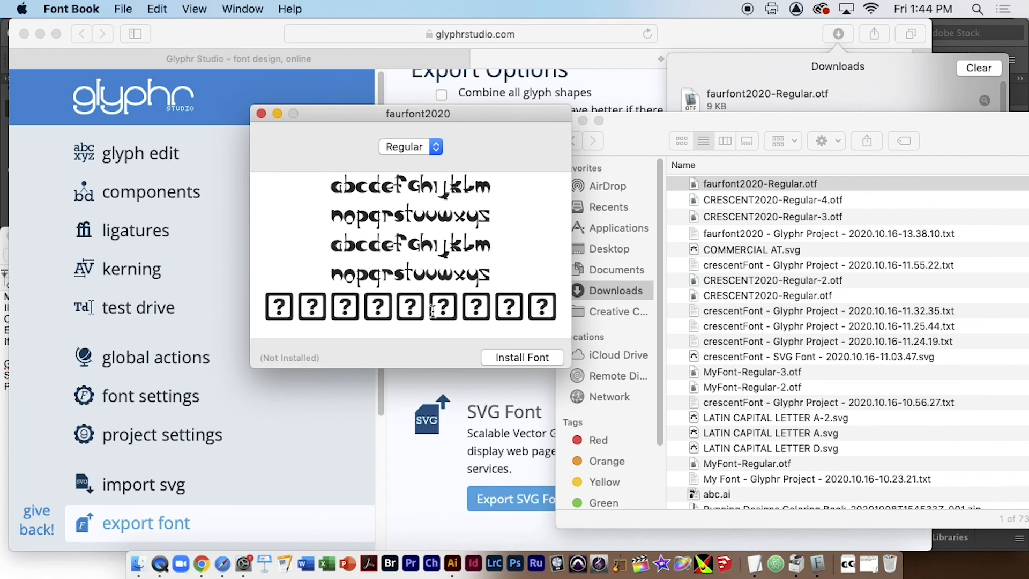
pyautogui.click(523, 358)
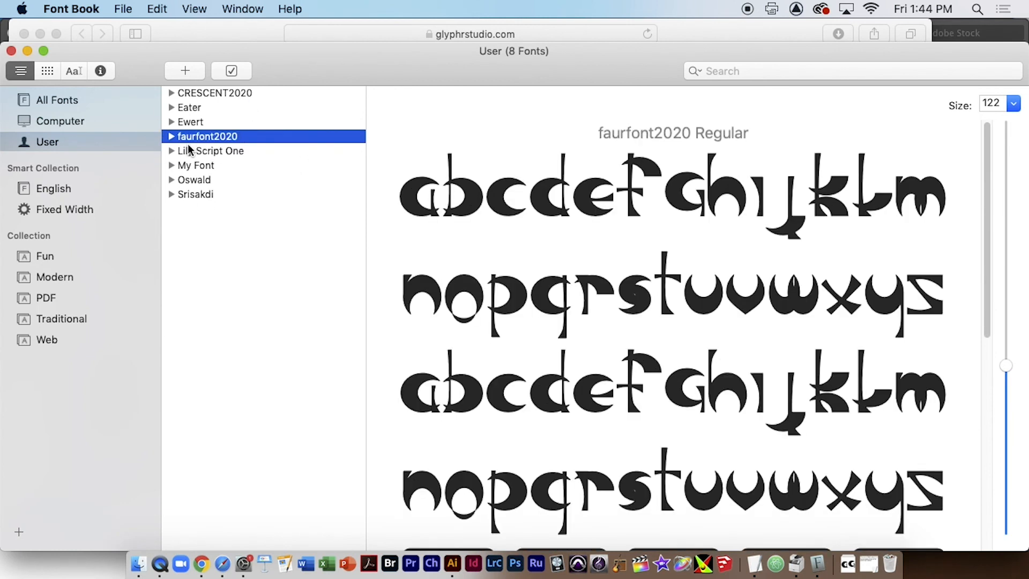
pyautogui.click(172, 138)
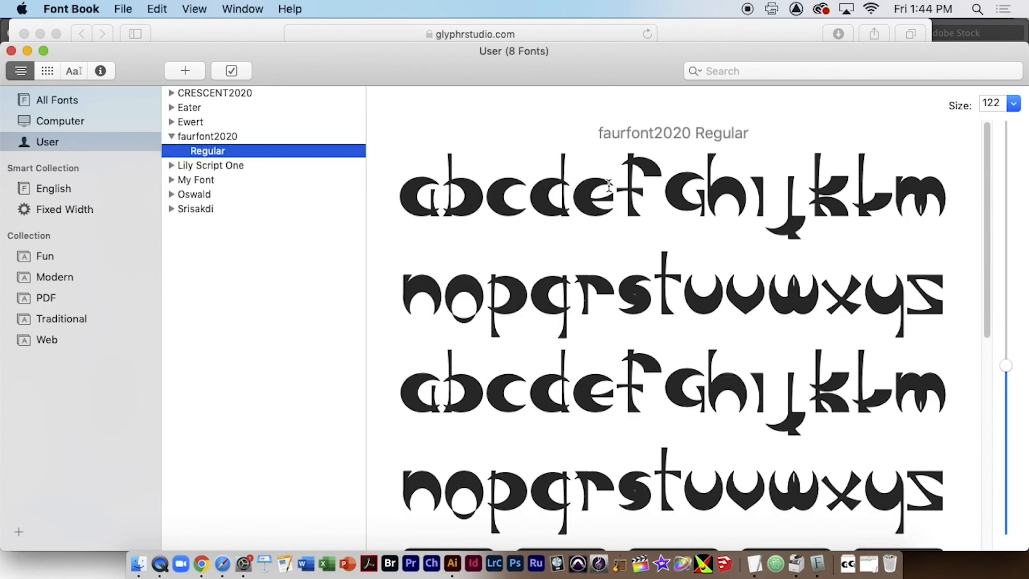
# Check the rest of the faurfont2020 Regular preview, switch to TextEdit, and delete the sample sentence
pyautogui.scroll(-10, 609, 184)
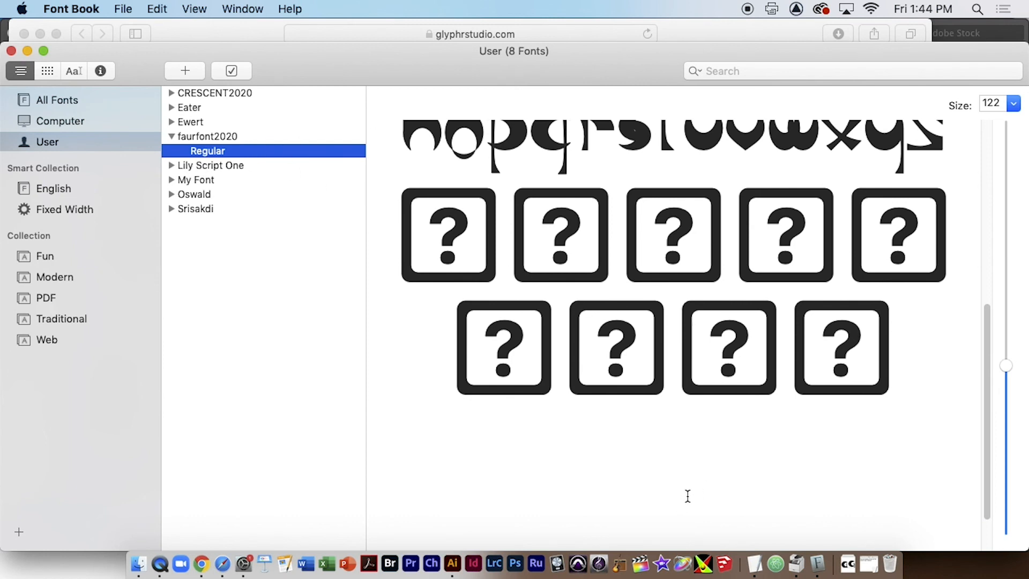
pyautogui.click(754, 562)
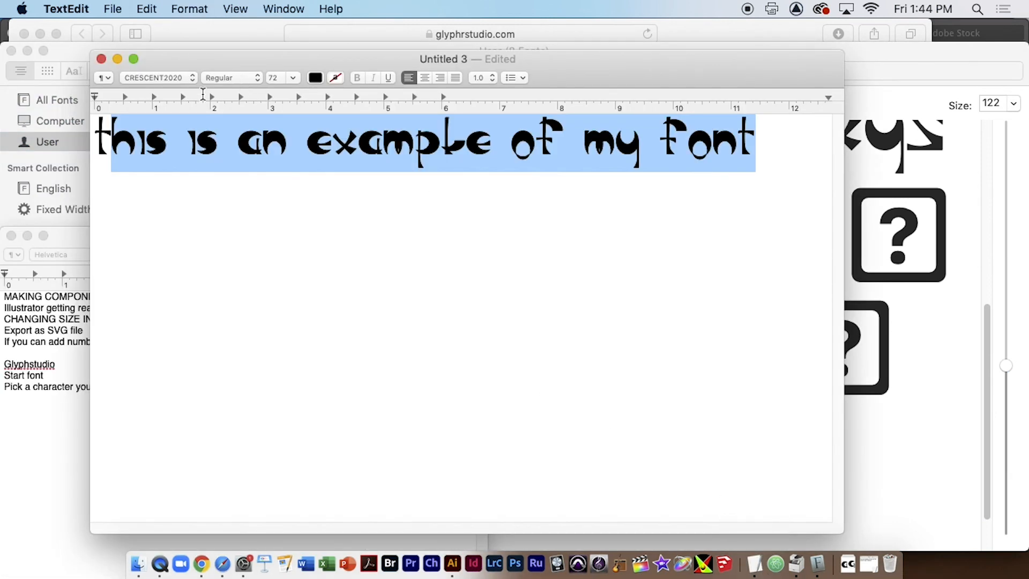
pyautogui.tripleClick(309, 142)
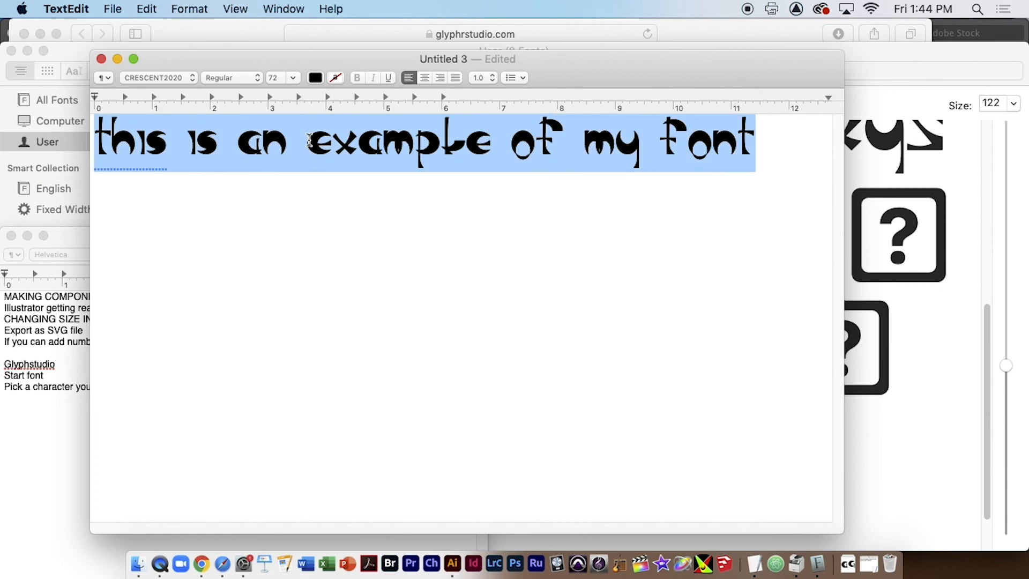
pyautogui.press('BackSpace')
# Set the empty document's font to faurfont2020 from the full list of font families
pyautogui.click(169, 79)
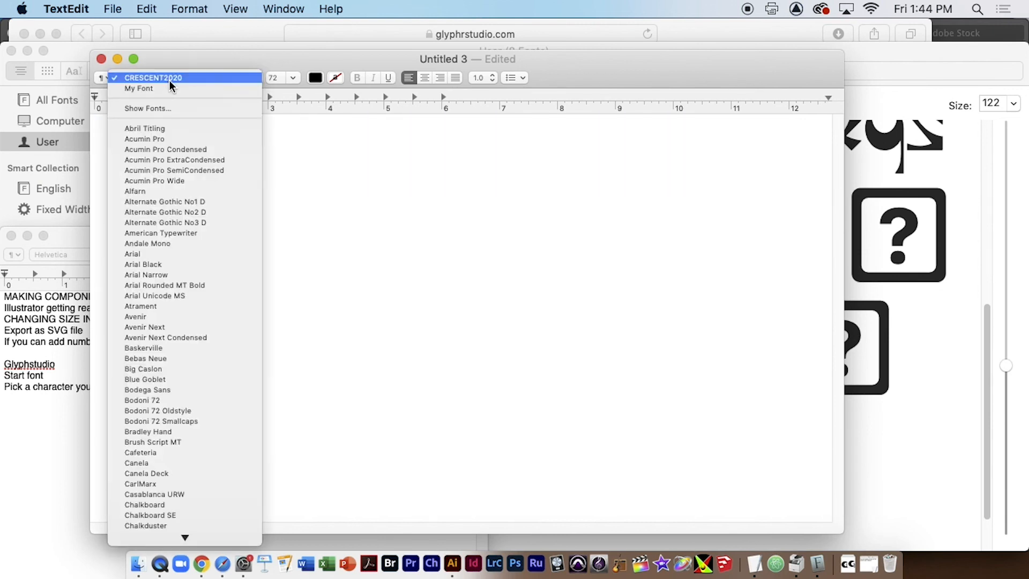
pyautogui.click(146, 108)
pyautogui.scroll(-3, 503, 346)
pyautogui.scroll(10, 502, 346)
pyautogui.scroll(-3, 502, 347)
pyautogui.scroll(-15, 503, 348)
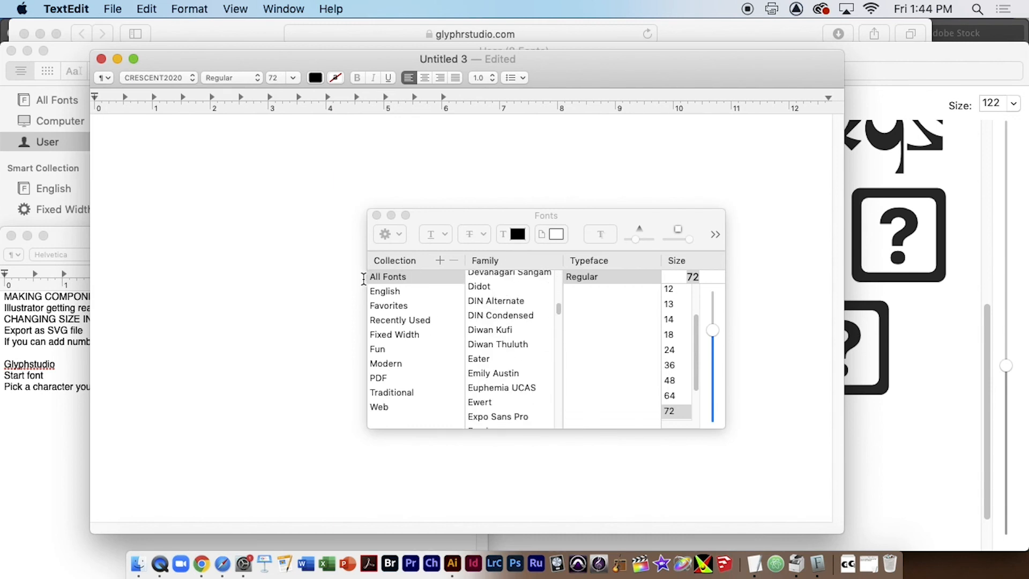
pyautogui.scroll(-3, 502, 386)
pyautogui.scroll(-1, 503, 386)
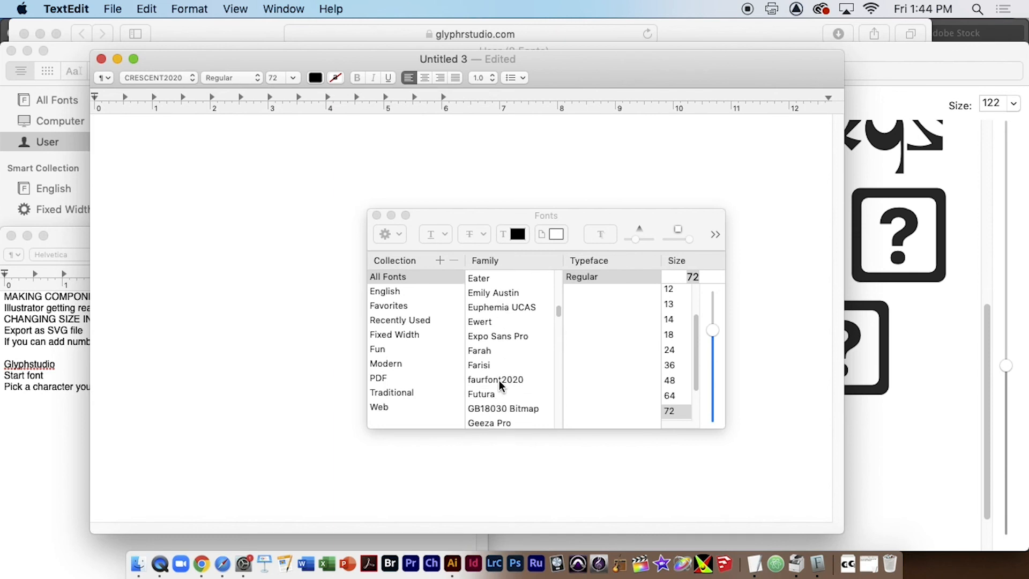
pyautogui.click(489, 380)
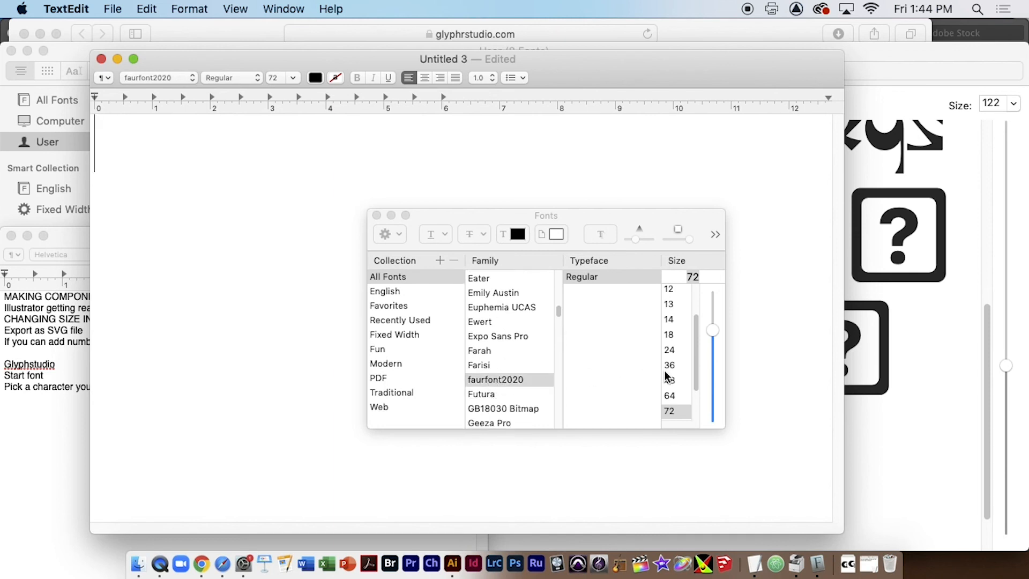
# Enter the lowercase alphabet from a to z on the first line in the new font
pyautogui.write('a')
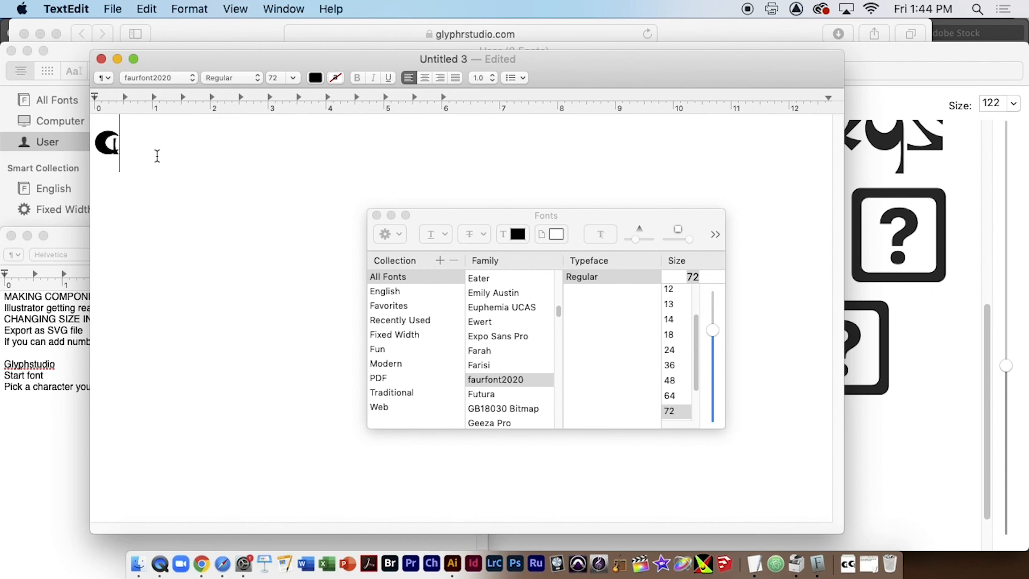
pyautogui.write('bcd')
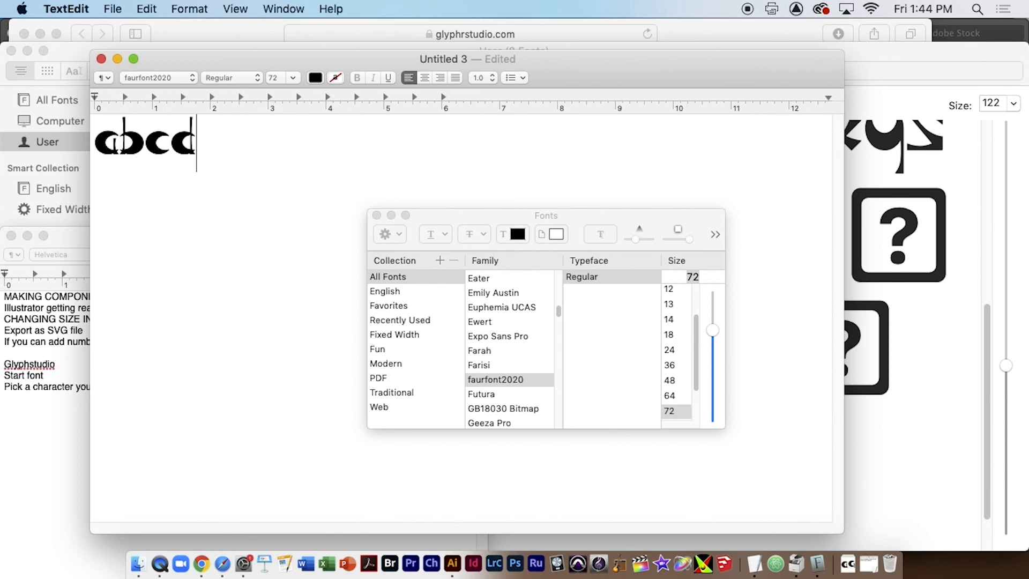
pyautogui.write('efghi')
pyautogui.write('j')
pyautogui.press('BackSpace')
pyautogui.write('hij')
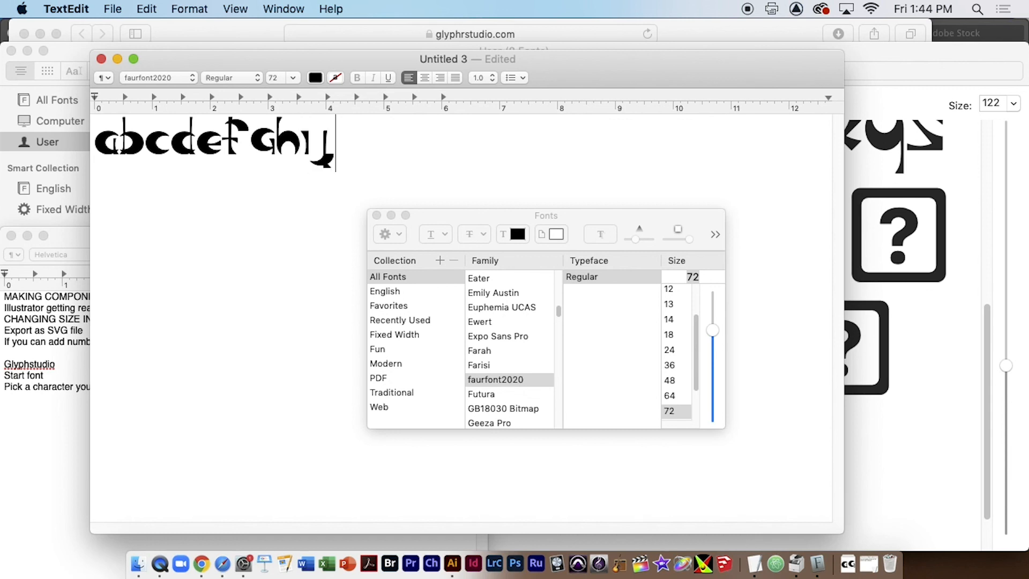
pyautogui.write('klmnop')
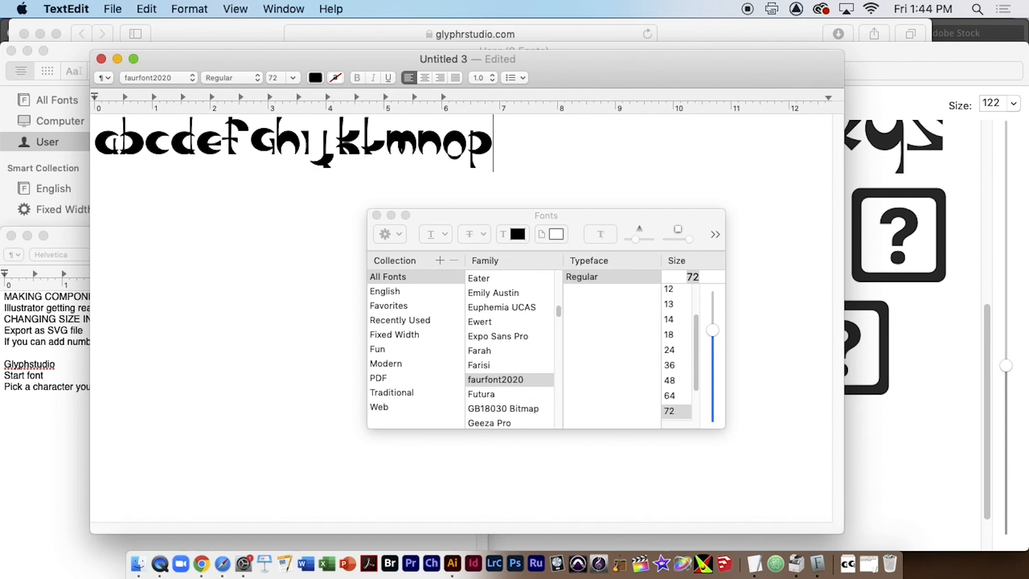
pyautogui.write('qrstuv')
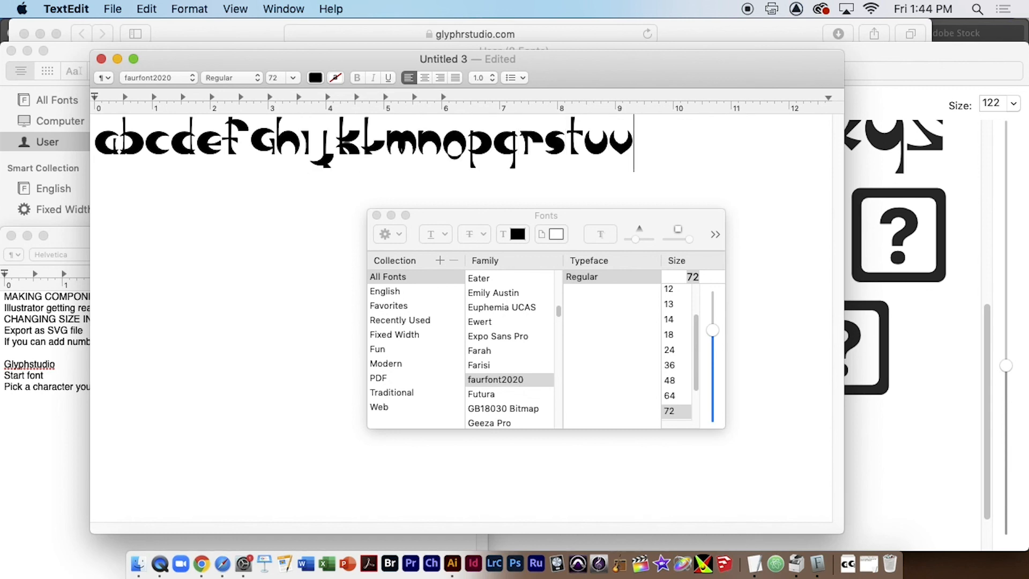
pyautogui.write('wxyz')
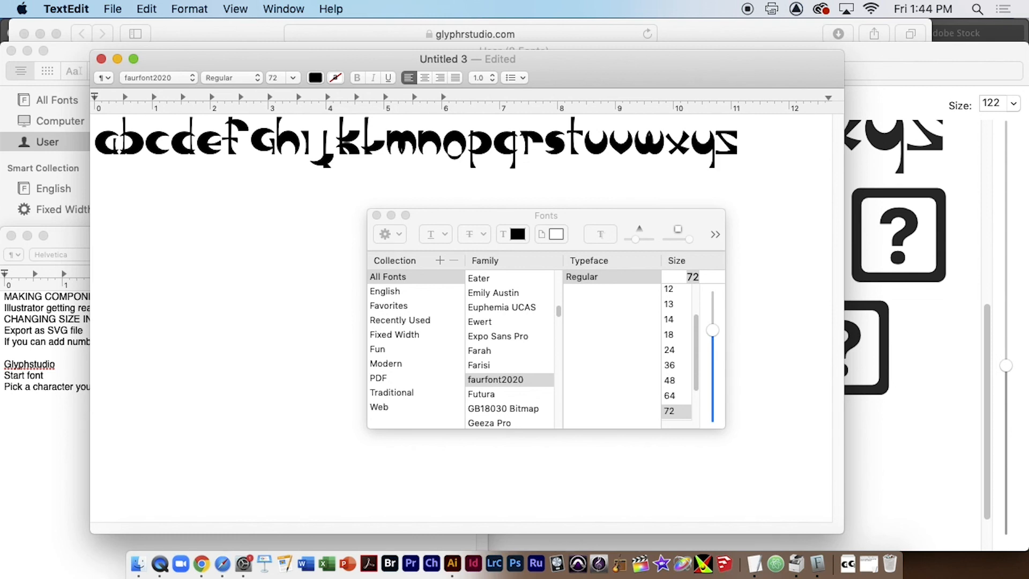
# Add a second line below the alphabet reading "abc23a"
pyautogui.press('super+a')
pyautogui.click(279, 145)
pyautogui.press('Left')
pyautogui.press('Left')
pyautogui.press('Return')
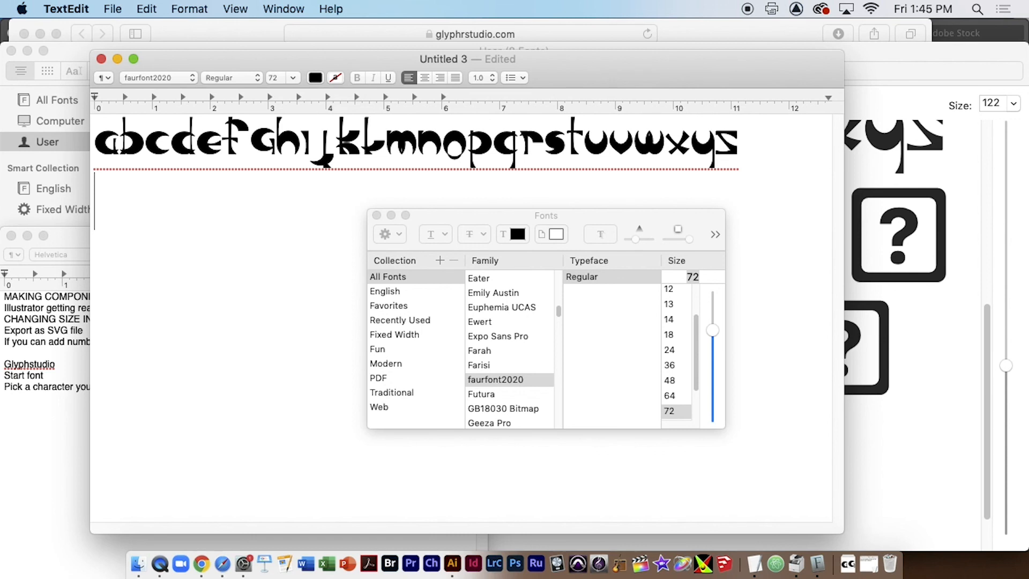
pyautogui.write('a')
pyautogui.press('BackSpace')
pyautogui.write('abc')
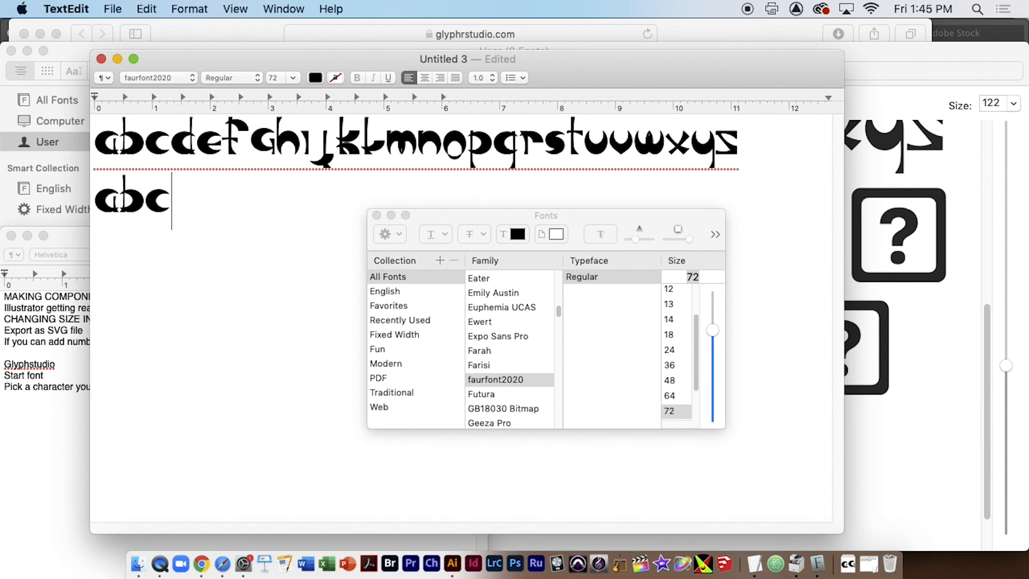
pyautogui.write('23')
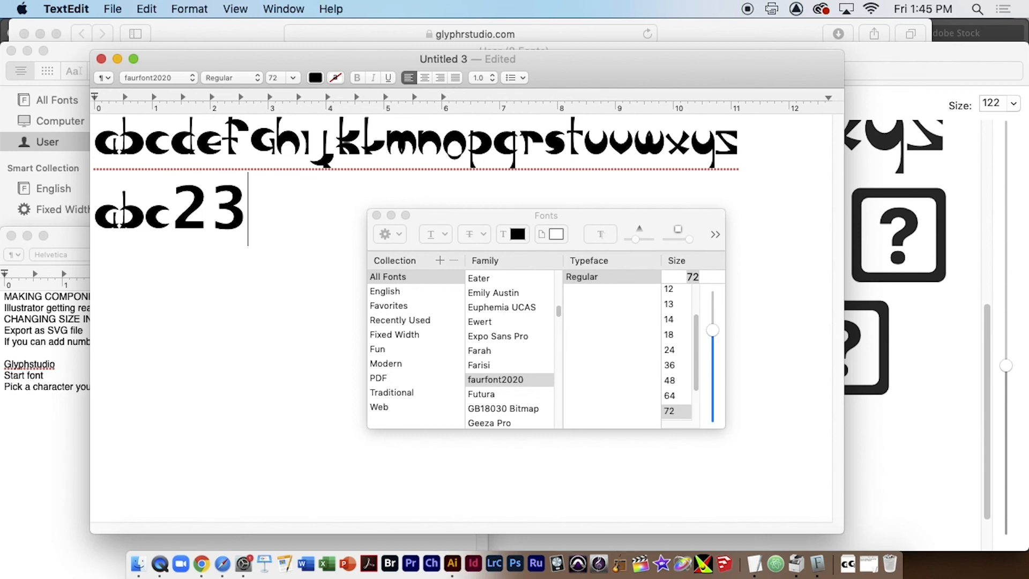
pyautogui.write('a')
# Replace the digits 23 on the second line with the letter a
pyautogui.moveTo(257, 207); pyautogui.dragTo(171, 211)
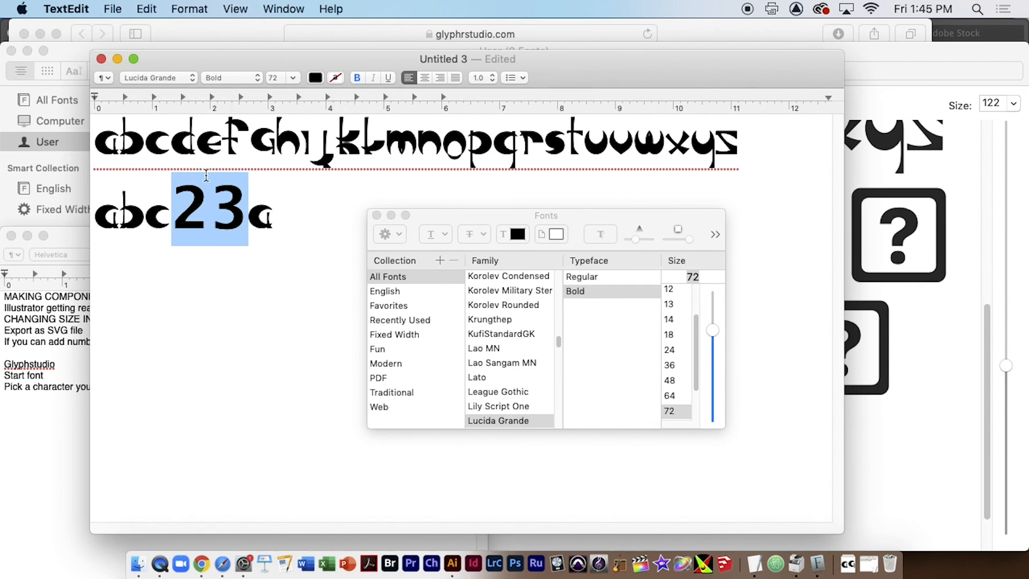
pyautogui.press('Right')
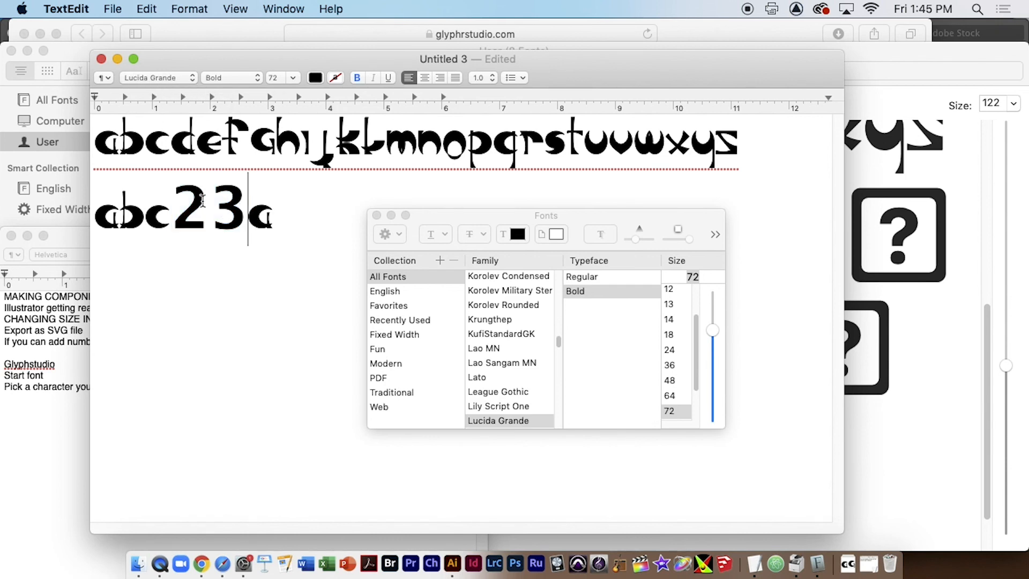
pyautogui.keyDown('shift'); pyautogui.click(189, 226); pyautogui.keyUp('shift')
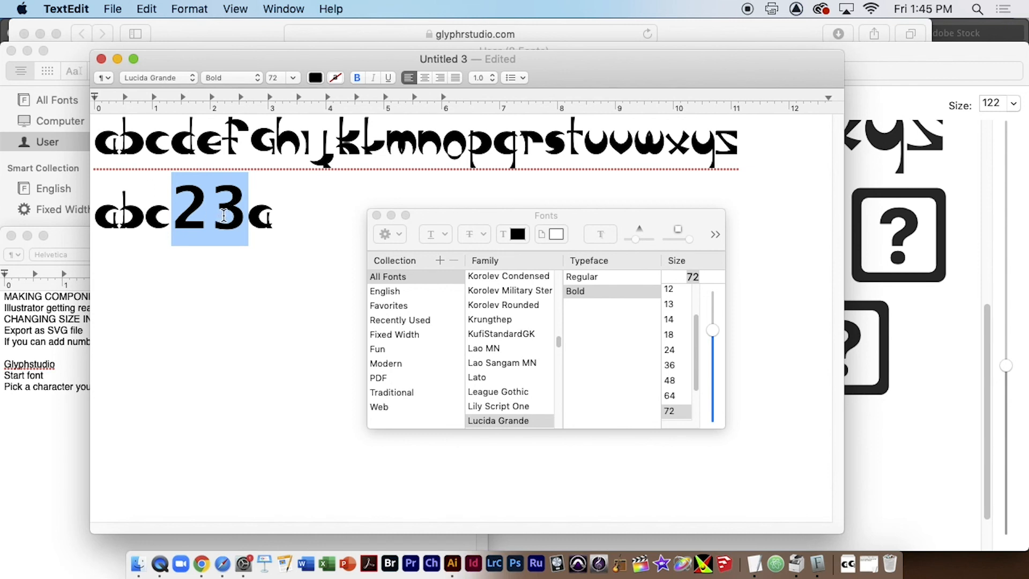
pyautogui.write('x')
pyautogui.press('BackSpace')
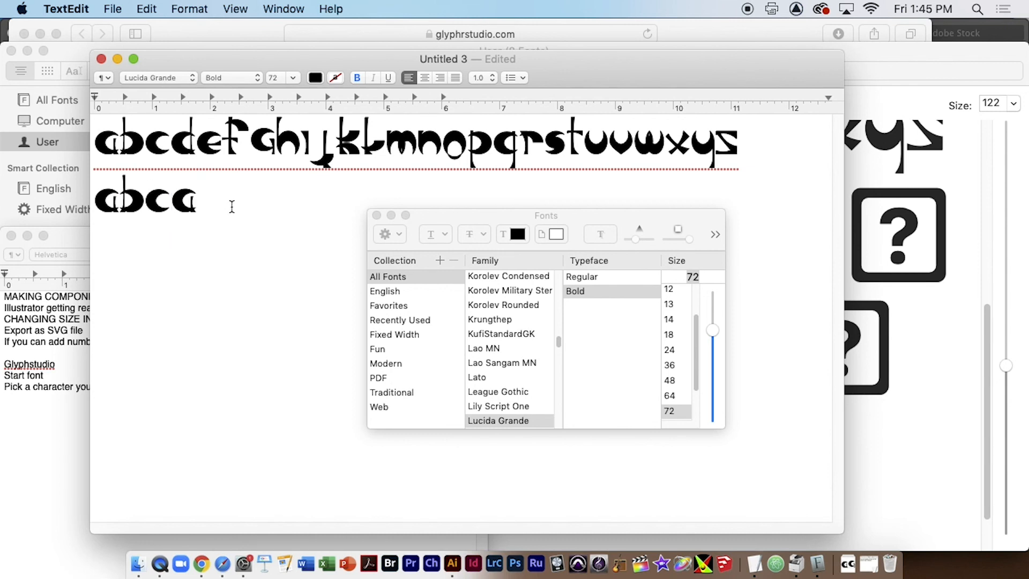
pyautogui.write('a')
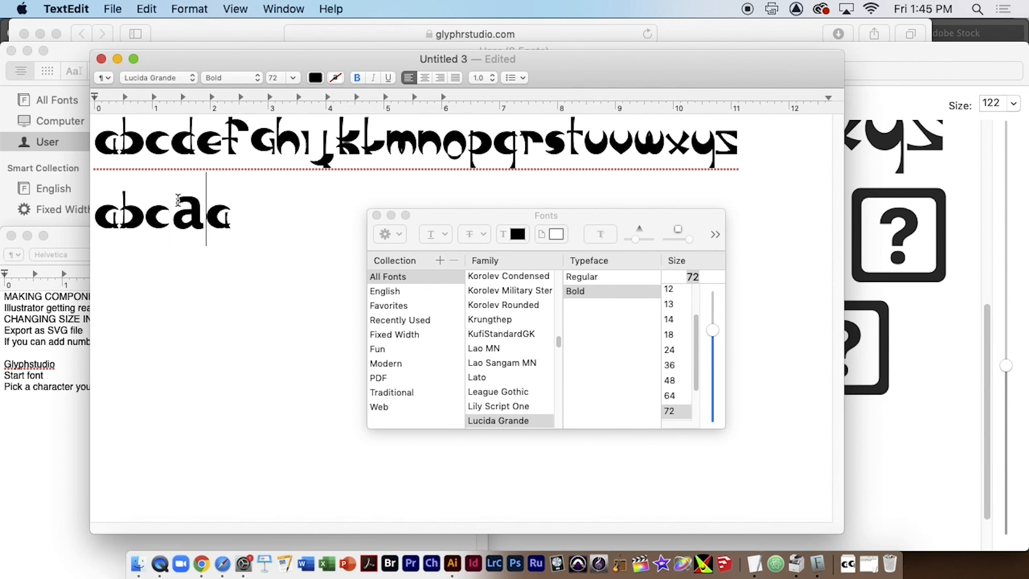
# Select the bold letter a on the second line, look over the available fonts, and move the Fonts window aside
pyautogui.moveTo(201, 209); pyautogui.dragTo(188, 211)
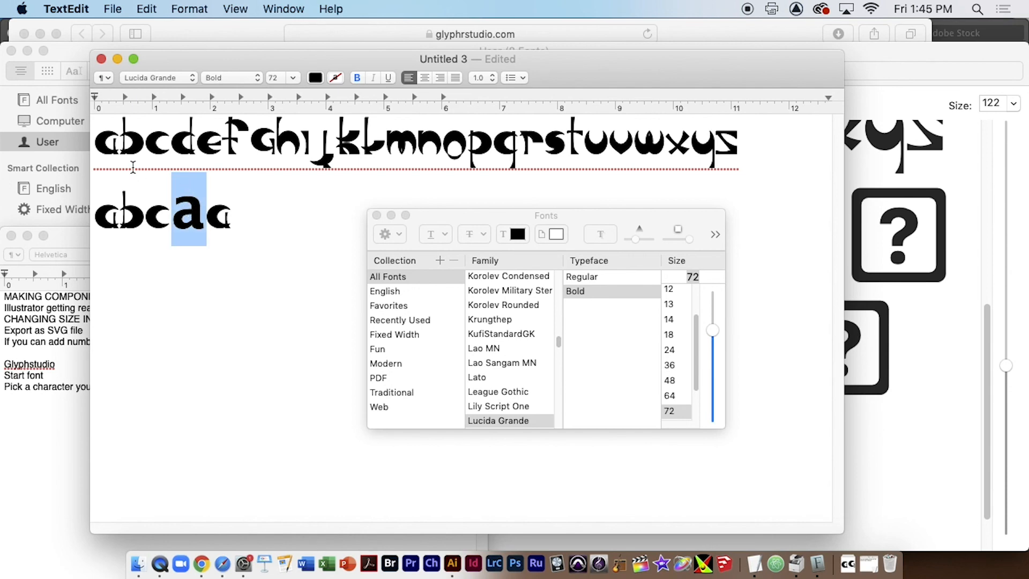
pyautogui.click(178, 79)
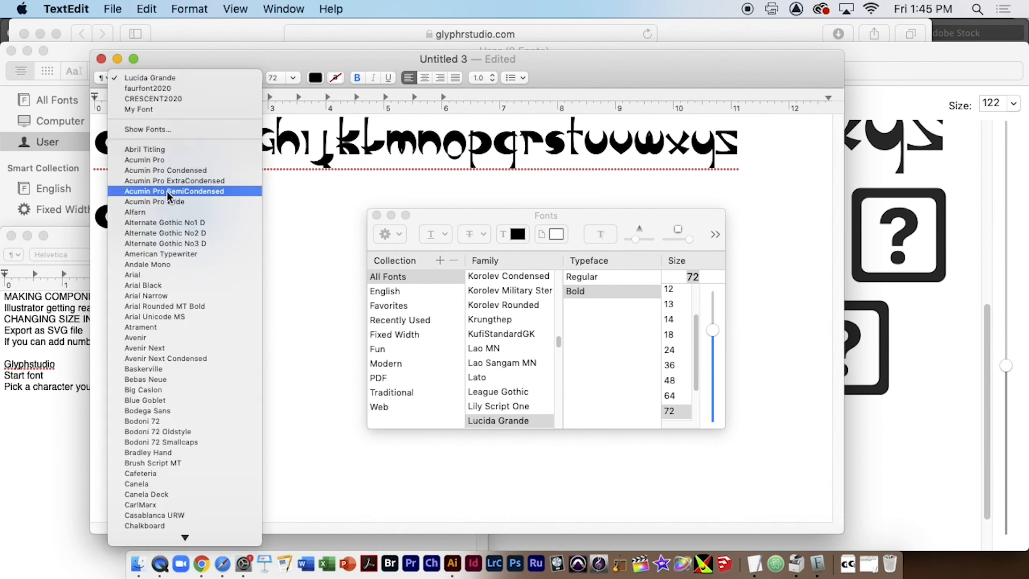
pyautogui.click(306, 206)
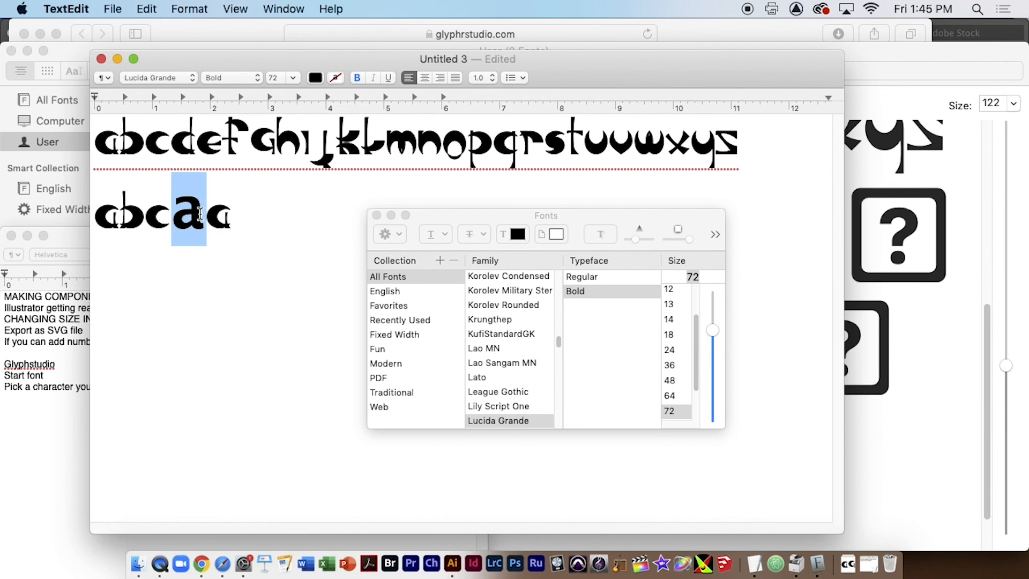
pyautogui.moveTo(459, 226); pyautogui.dragTo(379, 220)
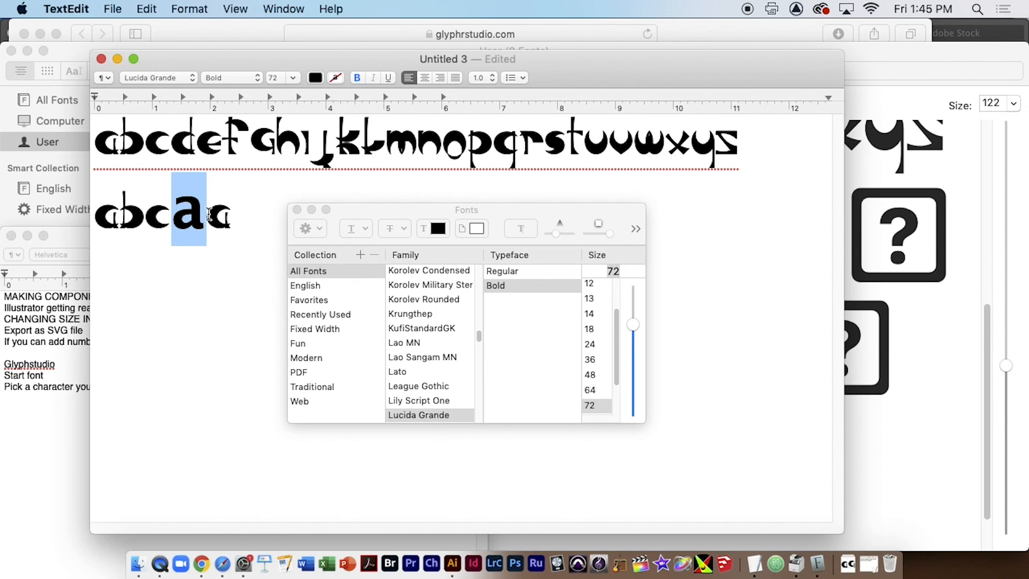
# Switch to Glyphr Studio in Safari, open glyph editing, and examine the number and symbol slots in the glyph chooser
pyautogui.press('super+Tab')
pyautogui.press('super+Tab')
pyautogui.press('super+Tab')
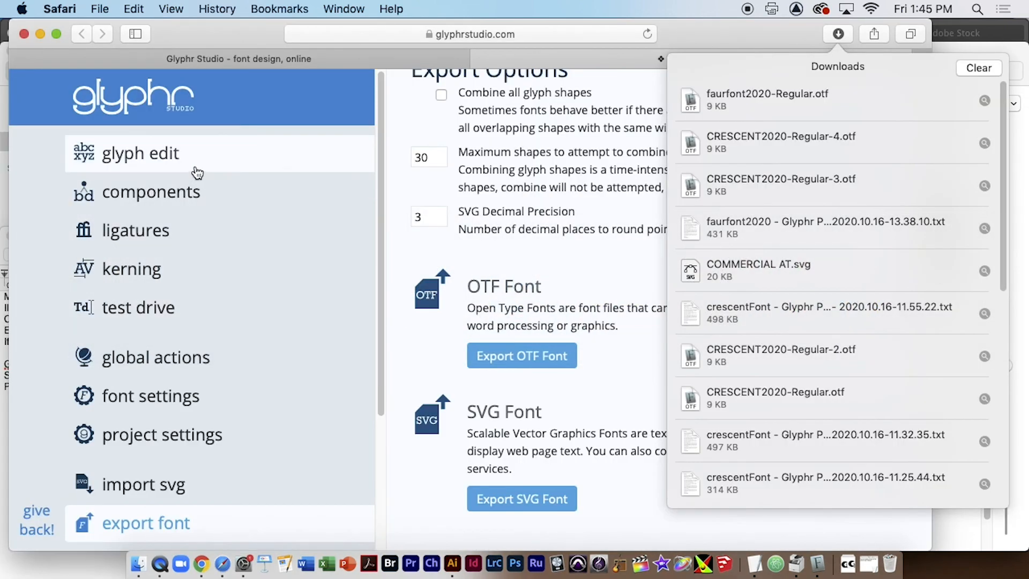
pyautogui.click(198, 173)
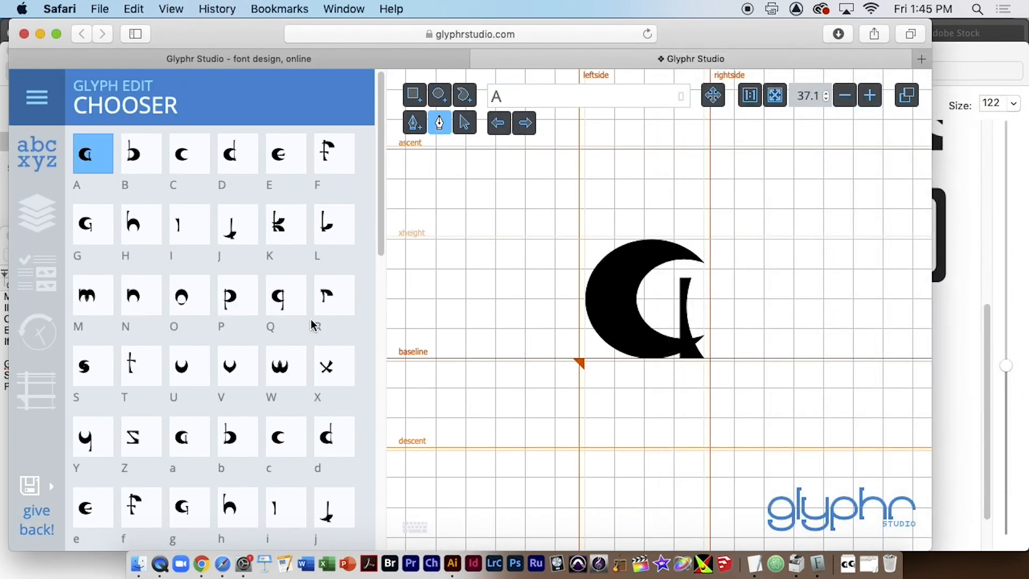
pyautogui.scroll(-10, 314, 323)
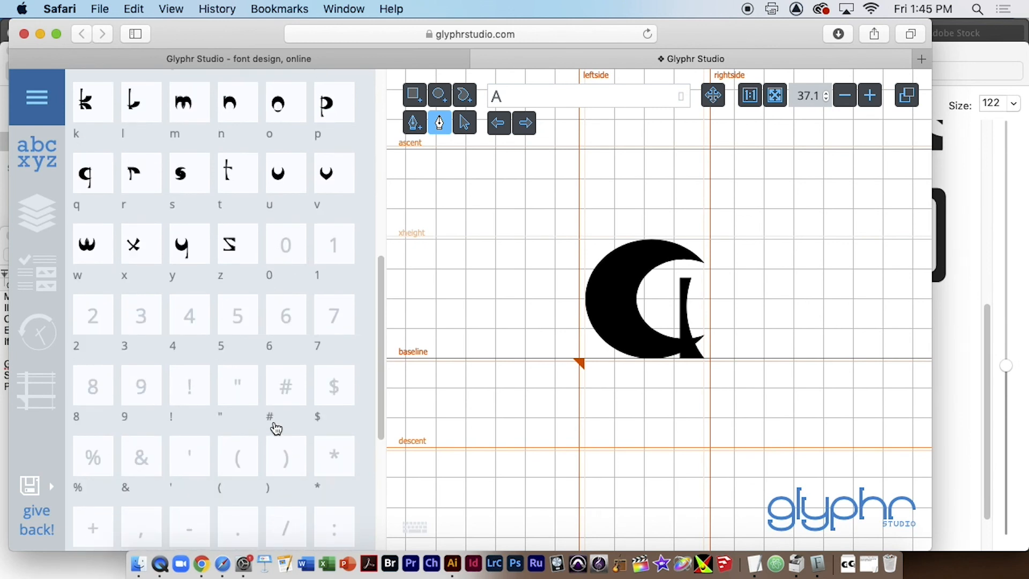
pyautogui.scroll(-3, 276, 429)
pyautogui.scroll(-3, 278, 424)
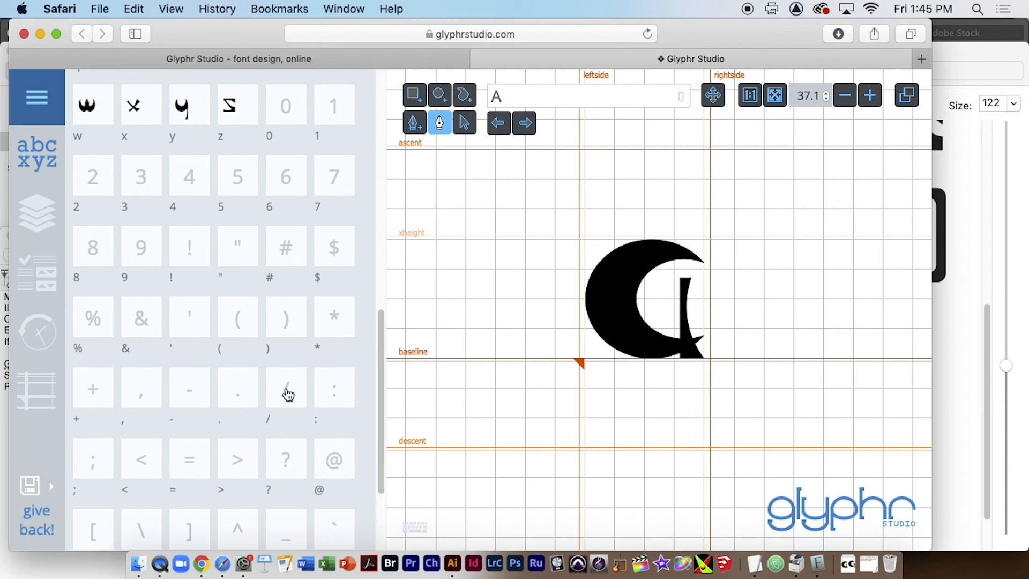
pyautogui.scroll(-2, 281, 399)
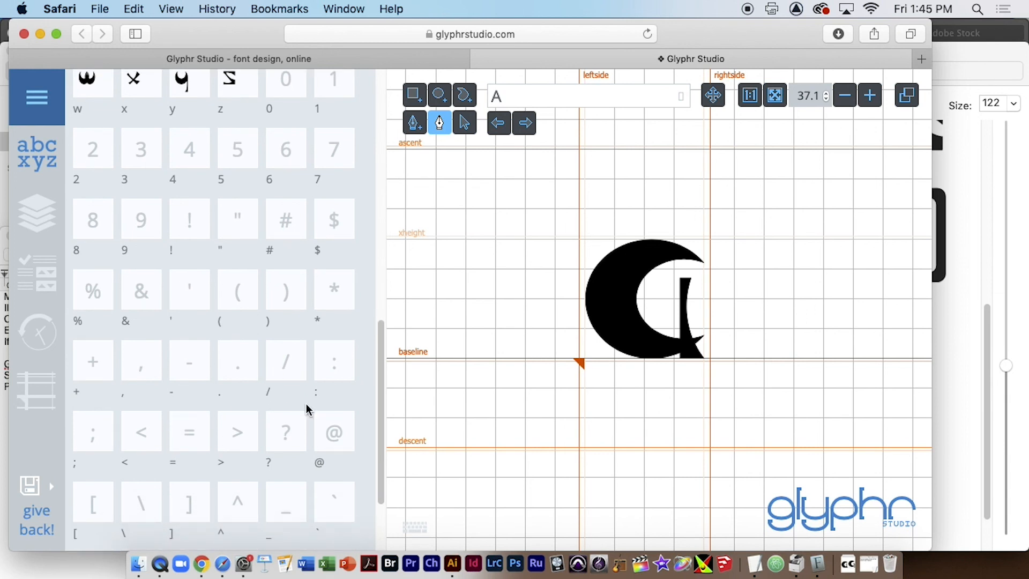
pyautogui.scroll(-2, 300, 408)
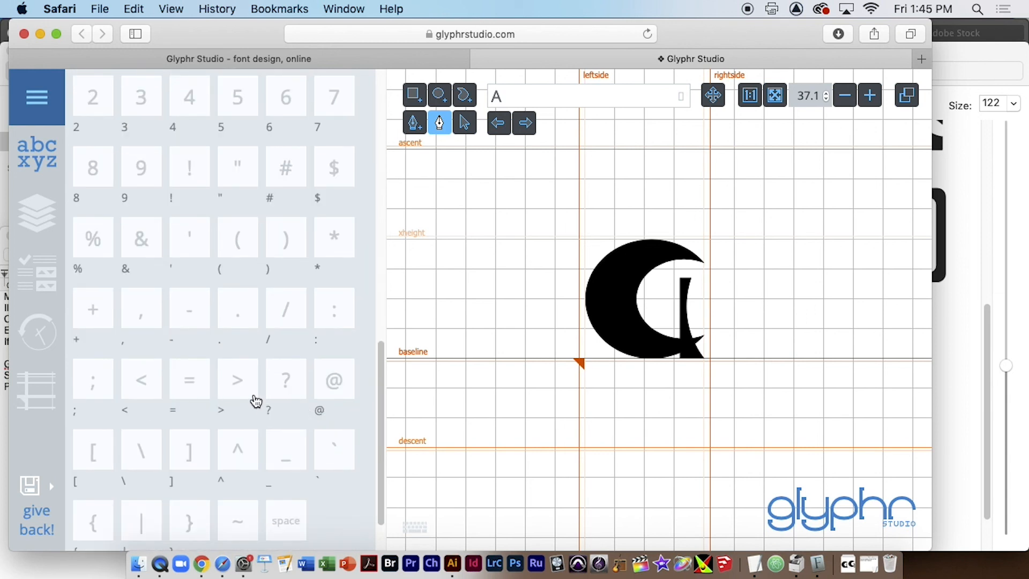
pyautogui.scroll(-2, 215, 423)
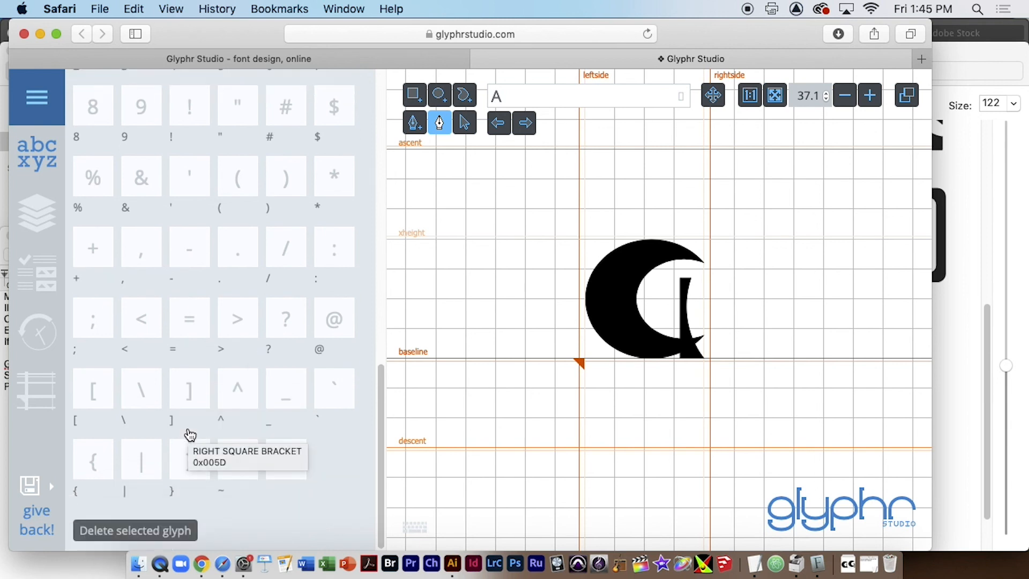
# Draw a small oval about 46 wide and 51 high in the left parenthesis glyph
pyautogui.click(249, 192)
pyautogui.click(439, 95)
pyautogui.moveTo(660, 295); pyautogui.dragTo(675, 317)
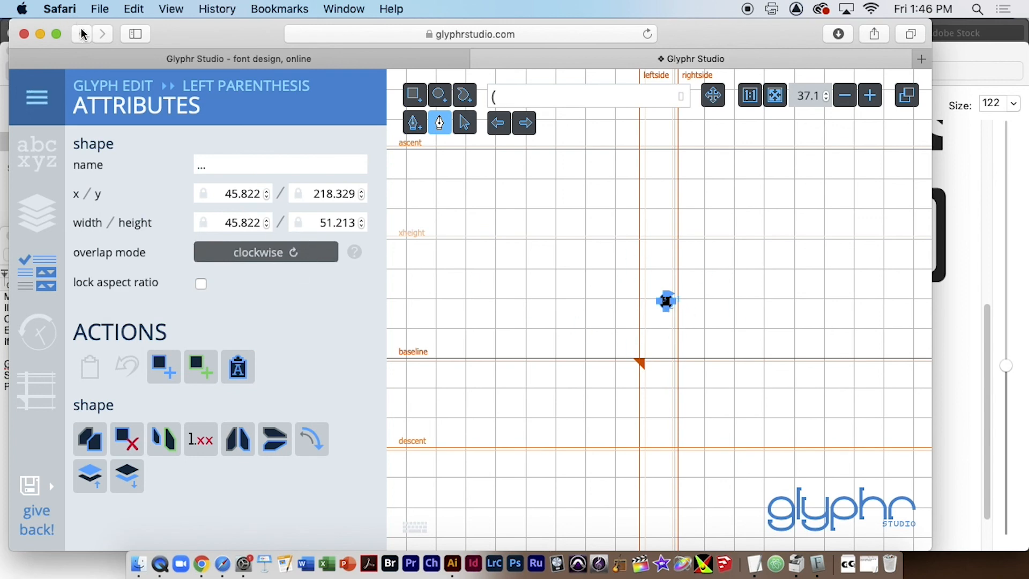
# Return to the glyph chooser and review the symbol, number and letter slots
pyautogui.click(41, 144)
pyautogui.scroll(-10, 289, 483)
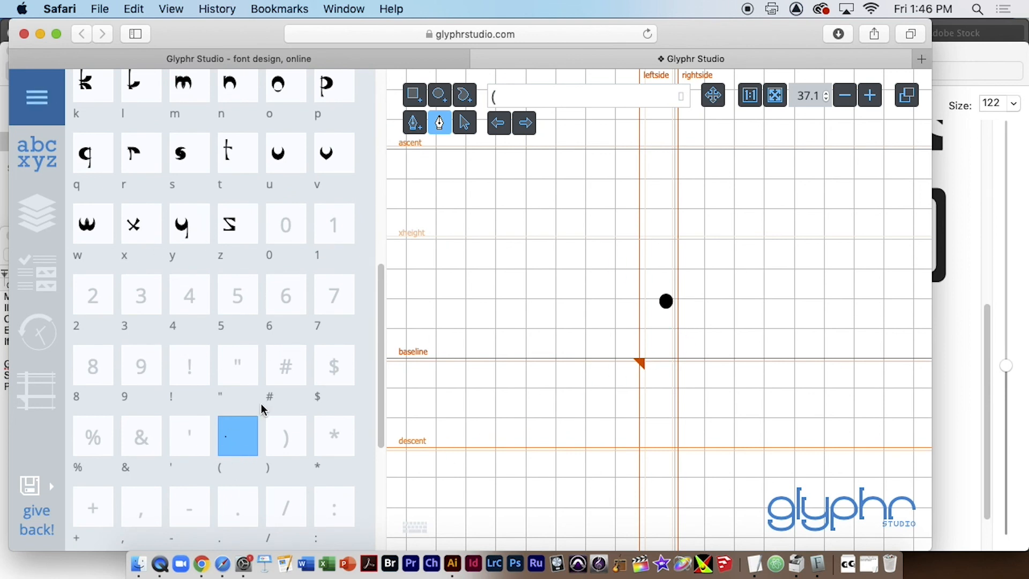
pyautogui.scroll(-2, 288, 431)
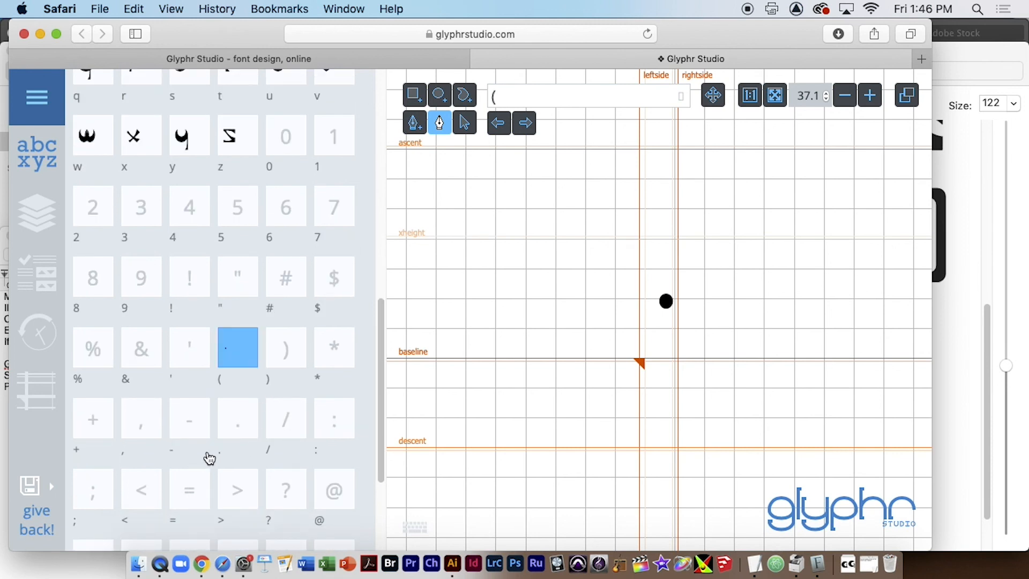
pyautogui.scroll(-1, 313, 483)
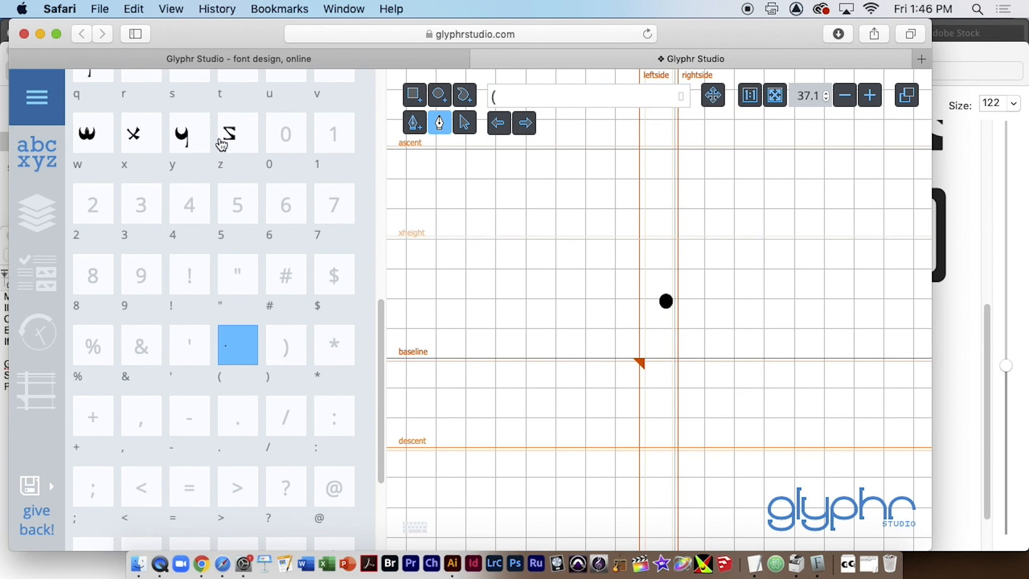
pyautogui.scroll(10, 226, 150)
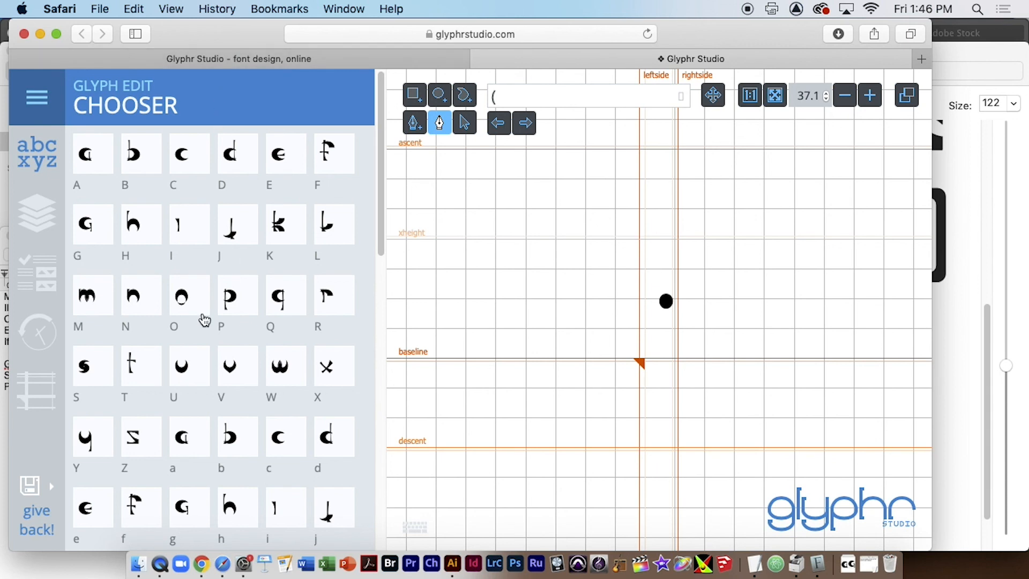
pyautogui.click(162, 565)
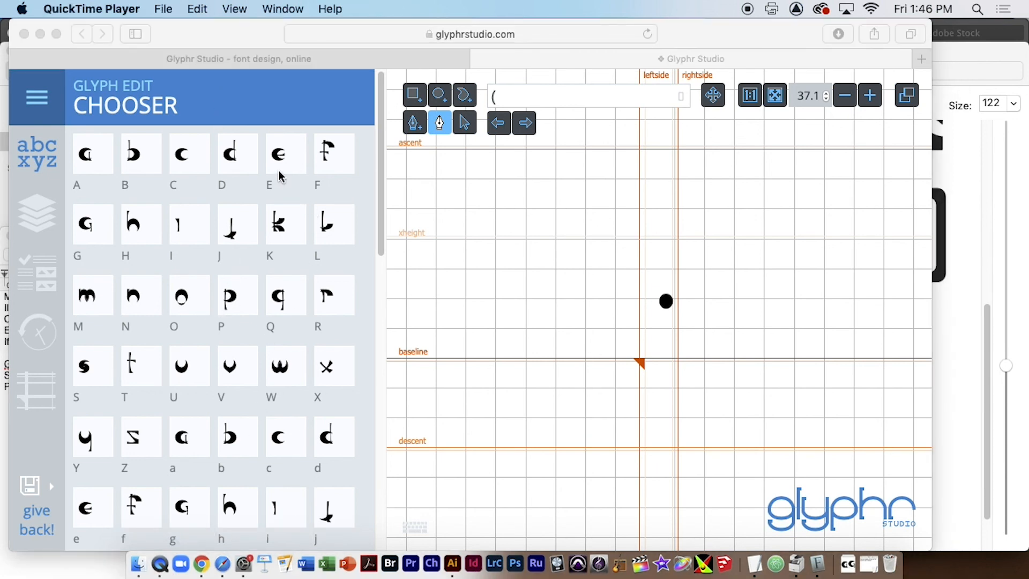